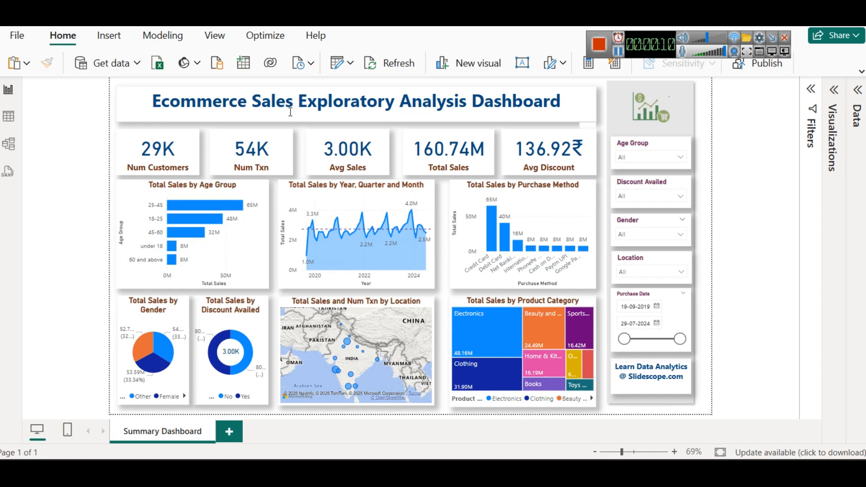
Step: Review the fields of the ecommerce table and the measures in Measures Table, including the Num Txn formula
left_click(857, 90)
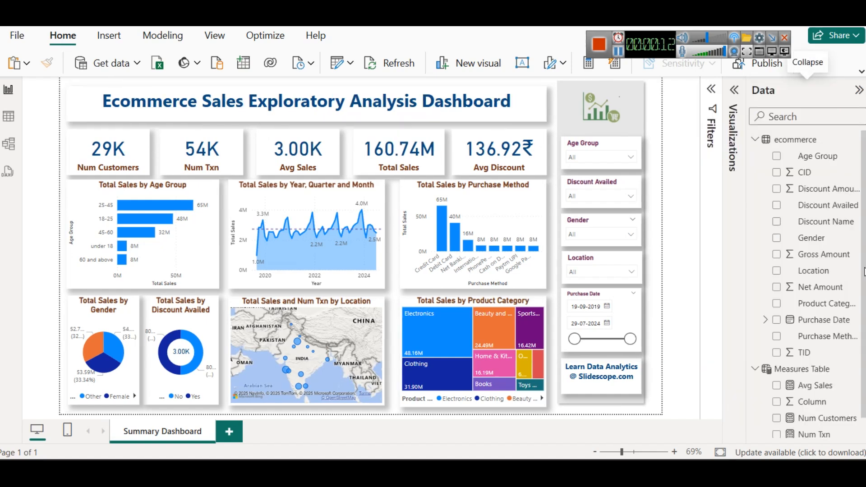
scroll(832, 354, "down", 1)
left_click(814, 428)
left_click(809, 412)
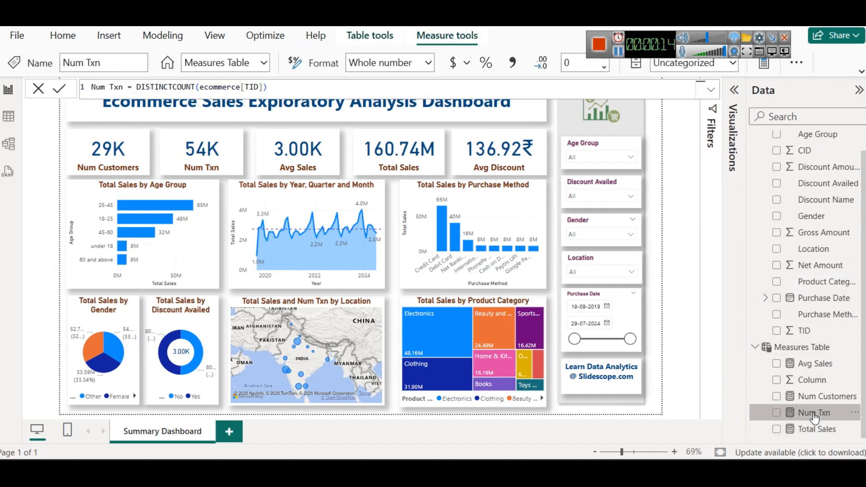
left_click(755, 347)
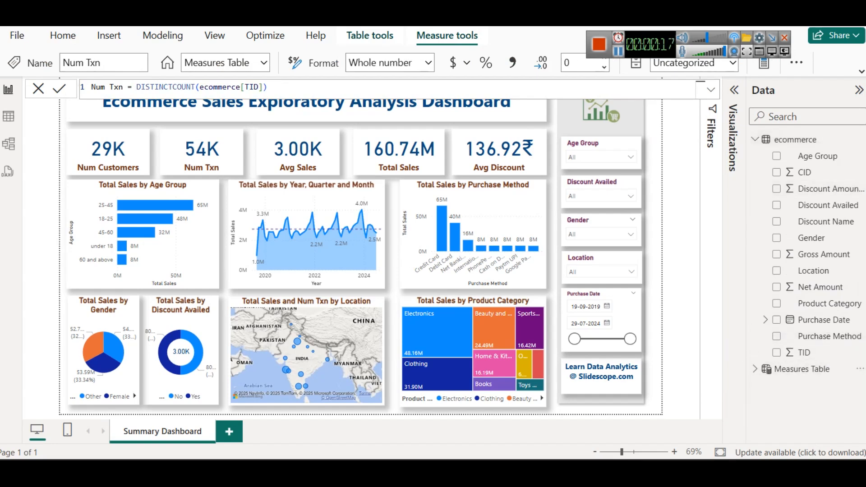
left_click(858, 89)
left_click(737, 155)
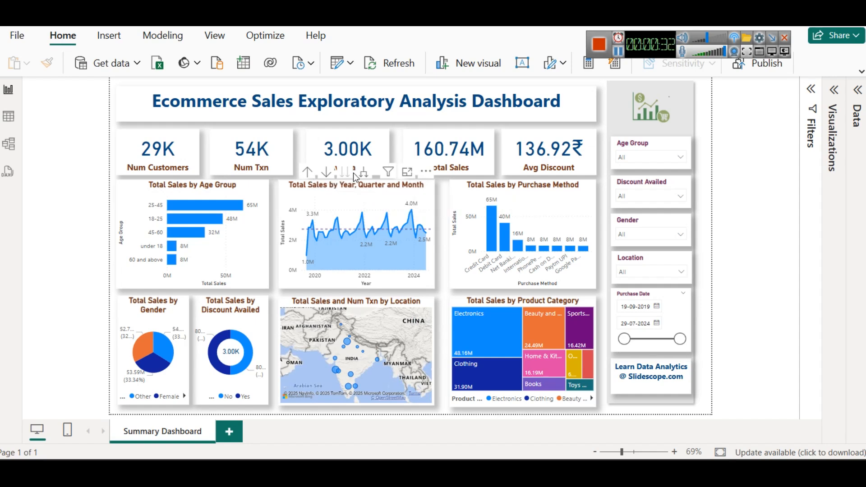
Step: Drill the Total Sales time chart up to quarter level and inspect the Total Sales and Num Txn by Location map in focus mode
left_click(307, 172)
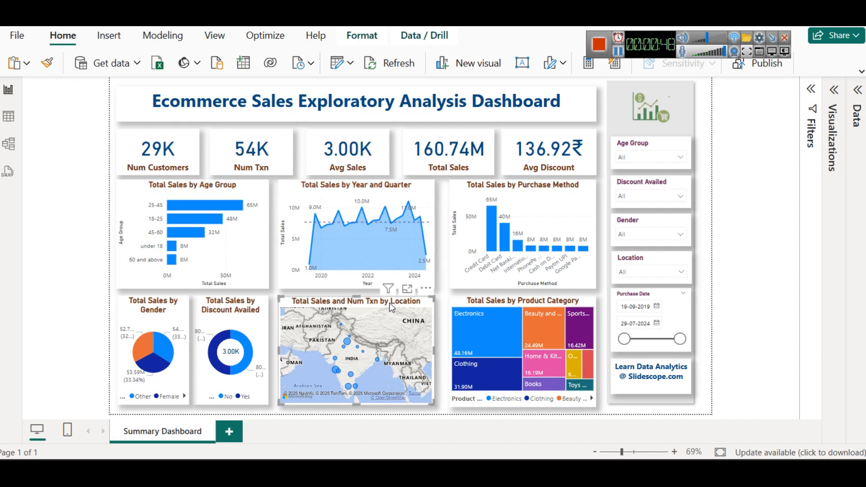
left_click(407, 288)
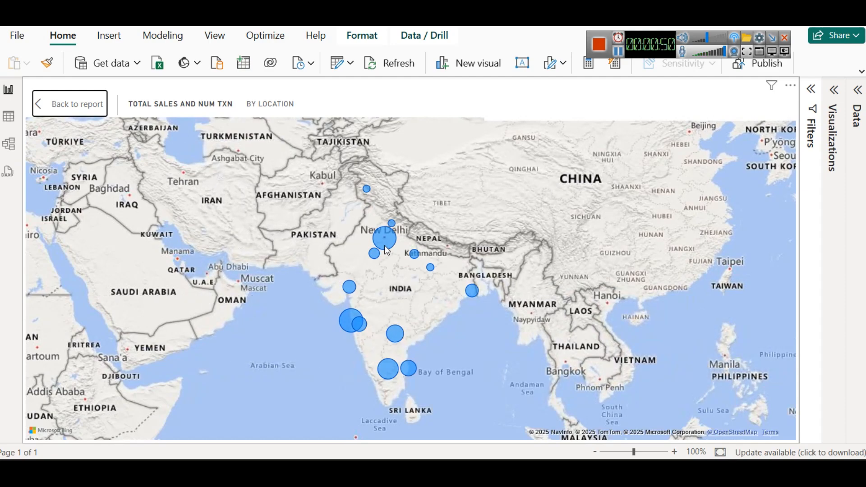
mouse_move(387, 249)
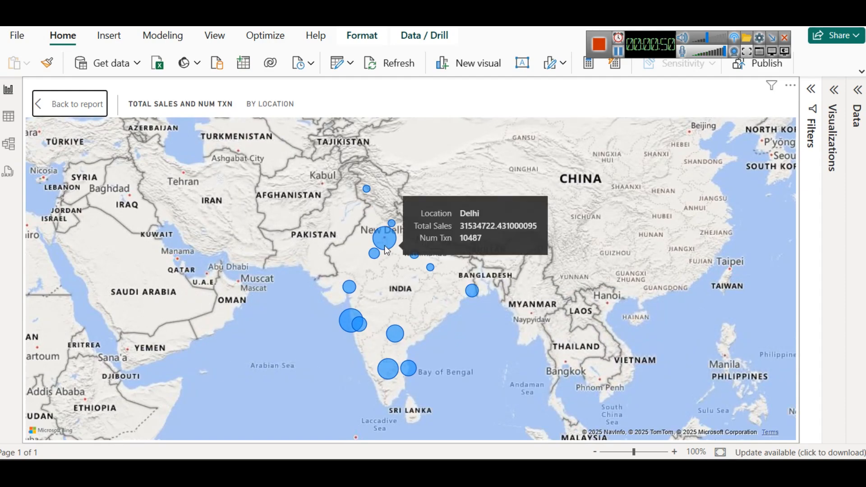
left_click(70, 110)
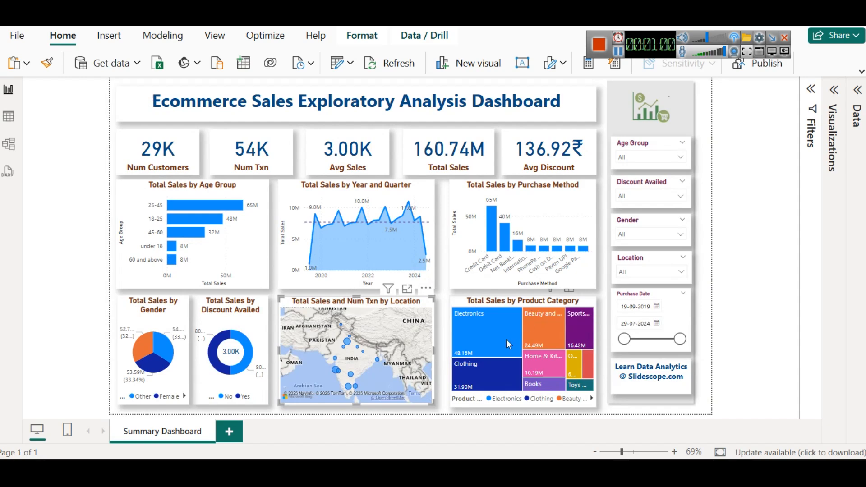
mouse_move(505, 339)
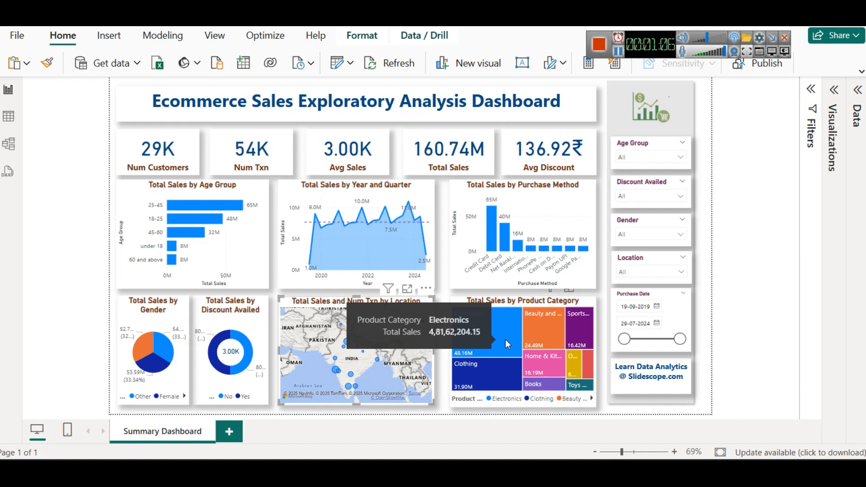
Step: Preview the Gender and Location slicers, and switch the Yes filter of the Discount Availed slicer on and off
left_click(652, 235)
left_click(643, 265)
left_click(641, 266)
left_click(636, 194)
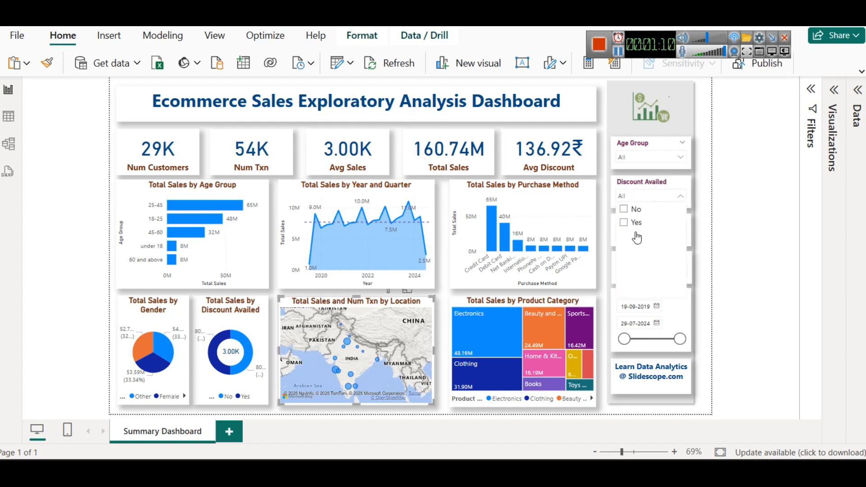
left_click(626, 222)
left_click(626, 223)
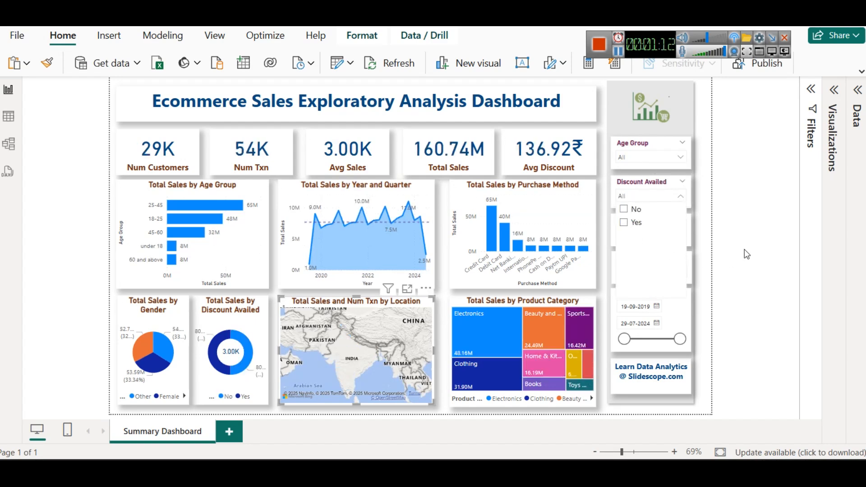
left_click(733, 246)
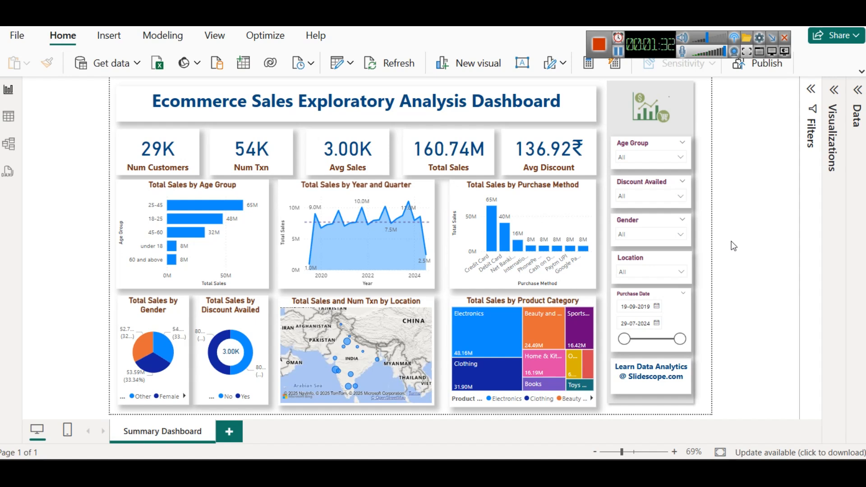
Step: Set the end date of the Purchase Date slicer to 18-09-2024
mouse_move(679, 340)
left_mouse_down()
mouse_move(652, 346)
mouse_move(682, 340)
left_mouse_up()
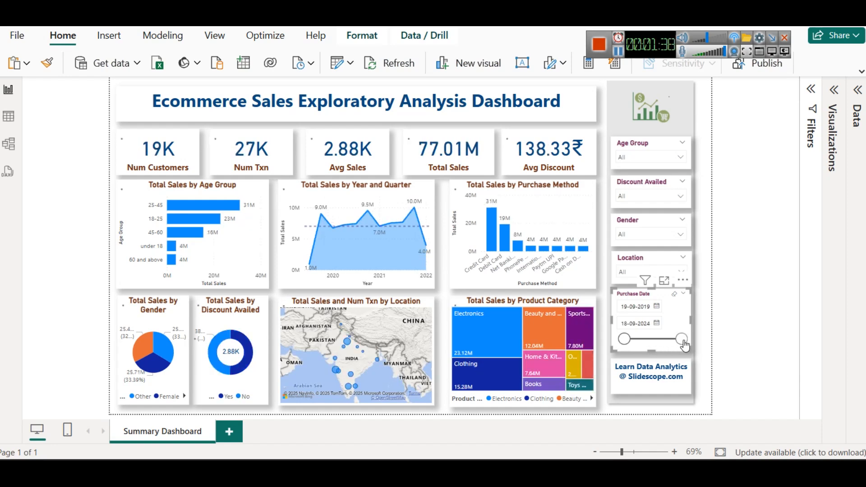
left_click(746, 307)
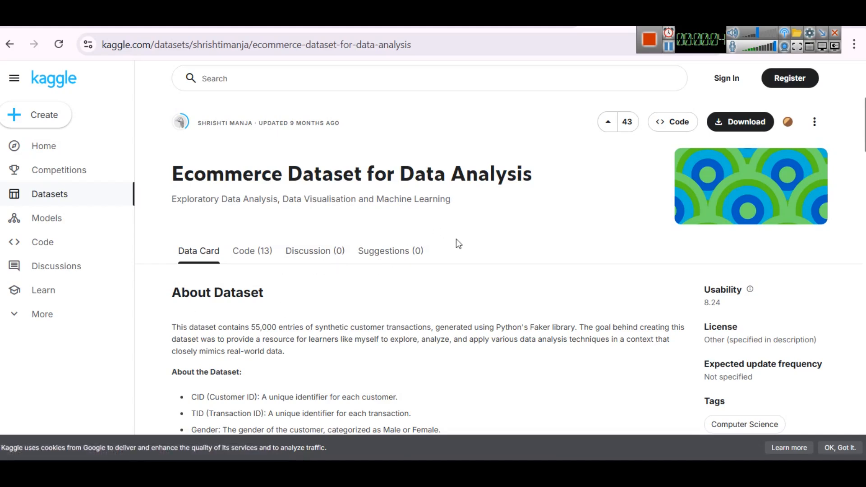
Step: Examine the columns and sample rows in the data preview of the Kaggle Ecommerce Dataset for Data Analysis page
scroll(456, 239, "down", 10)
scroll(444, 237, "down", 2)
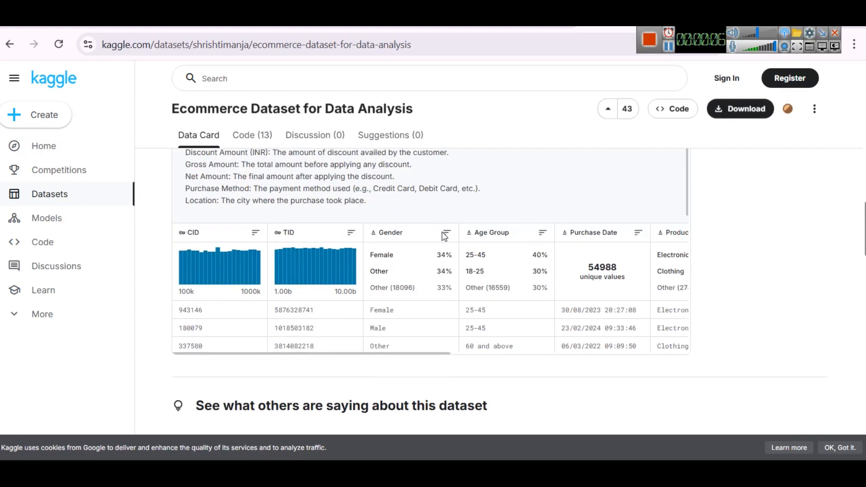
scroll(448, 270, "down", 1)
scroll(449, 270, "down", 1)
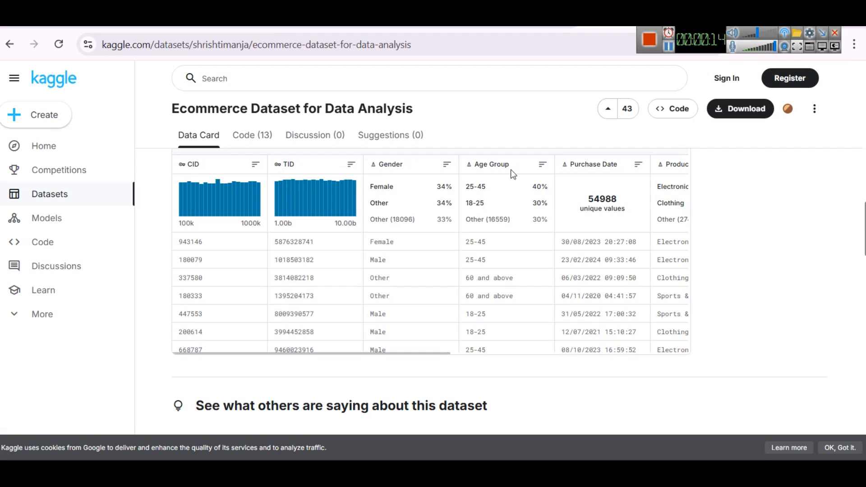
left_click_drag(429, 354, 638, 363)
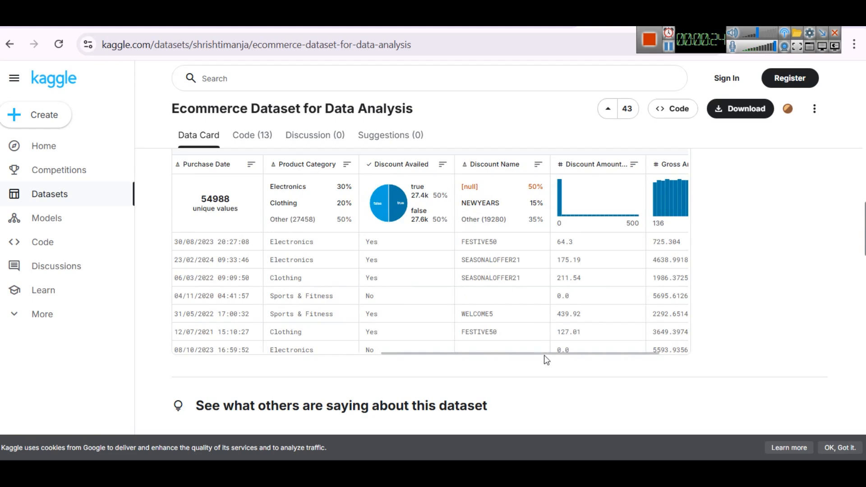
left_click_drag(544, 355, 586, 352)
scroll(564, 307, "up", 5)
left_click(740, 274)
scroll(702, 282, "up", 3)
scroll(701, 289, "down", 3)
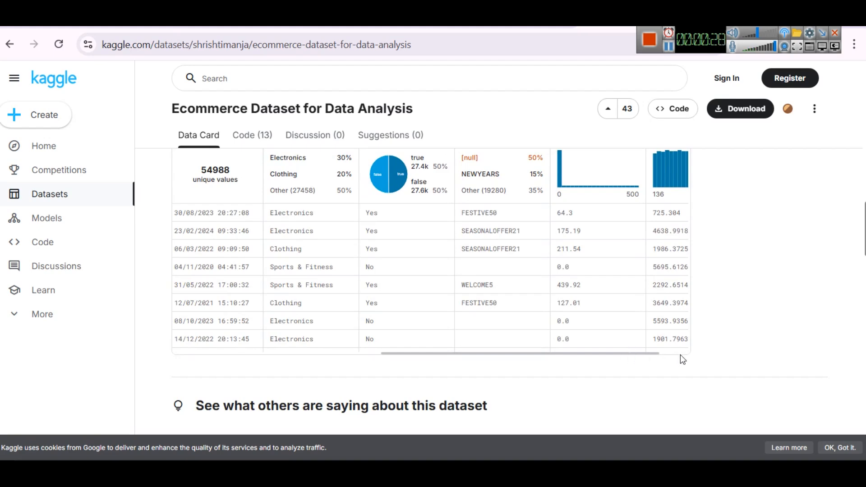
left_click(680, 353)
scroll(681, 342, "up", 2)
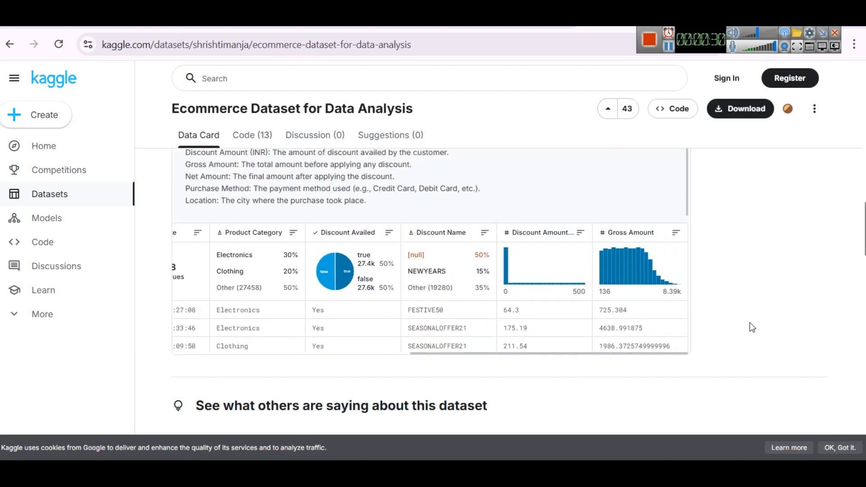
Step: Read the About Dataset section with its column descriptions and the dataset's subtitle on the Kaggle page
scroll(507, 294, "up", 10)
scroll(317, 326, "up", 3)
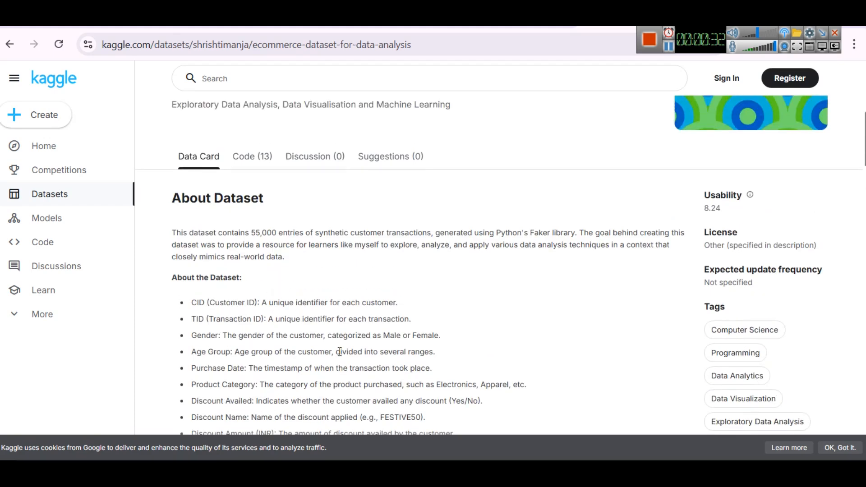
scroll(348, 351, "down", 2)
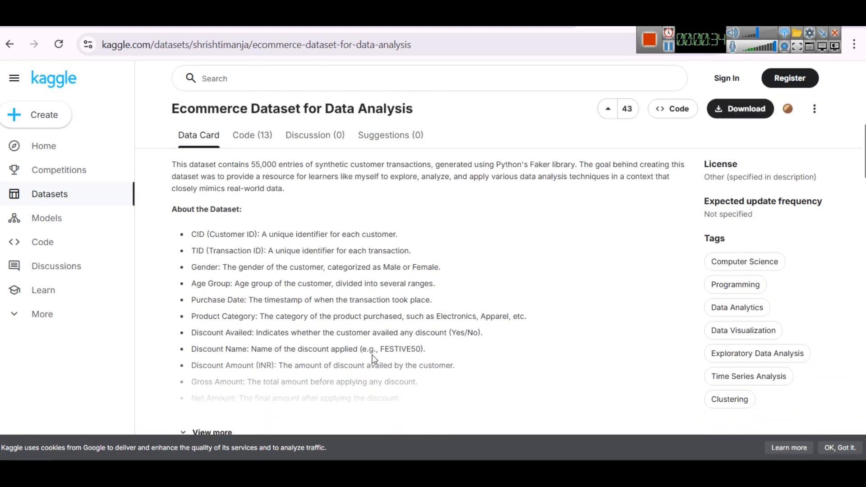
scroll(373, 360, "up", 3)
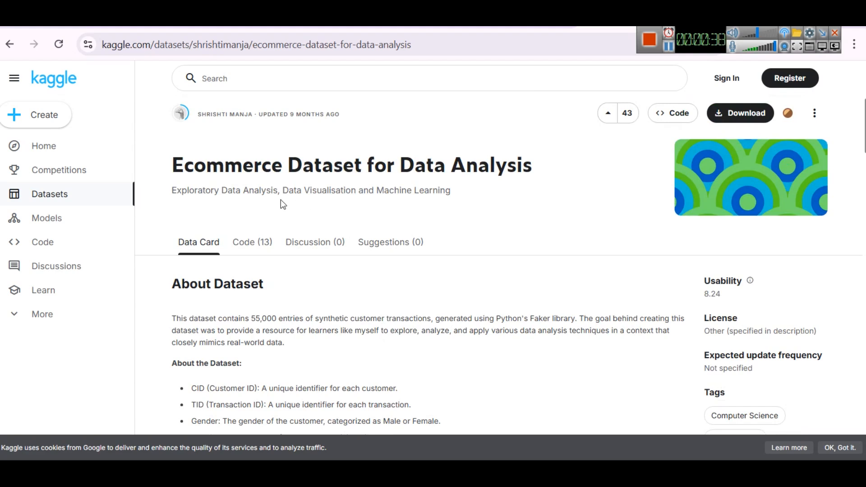
left_click_drag(222, 190, 456, 206)
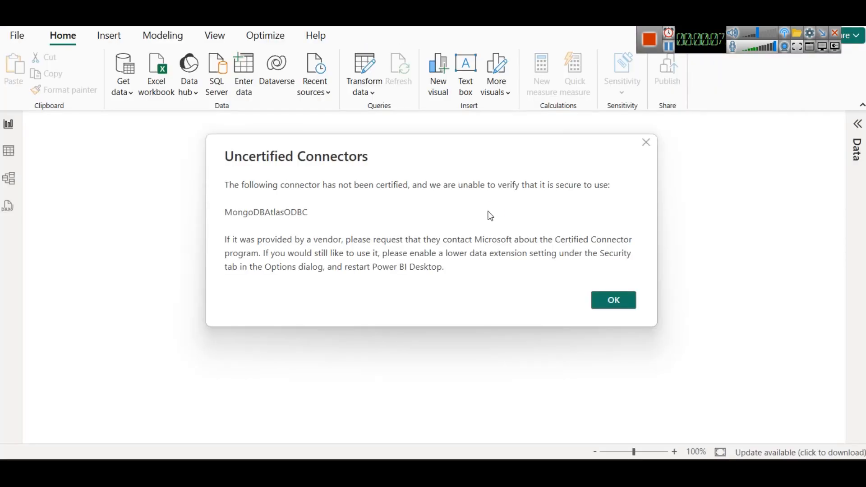
Step: Switch to Power BI Desktop and dismiss the Uncertified Connectors notice and the start screen
left_click(649, 144)
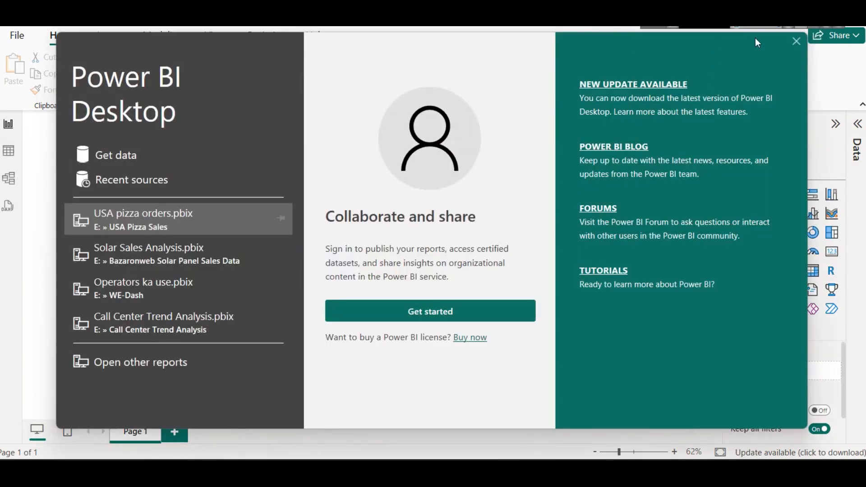
left_click(797, 40)
Step: Import project1_df.csv as Text/CSV from the eCommerce Sales Analysis Project folder on drive E and load it without transforming
left_click(129, 93)
left_click(164, 265)
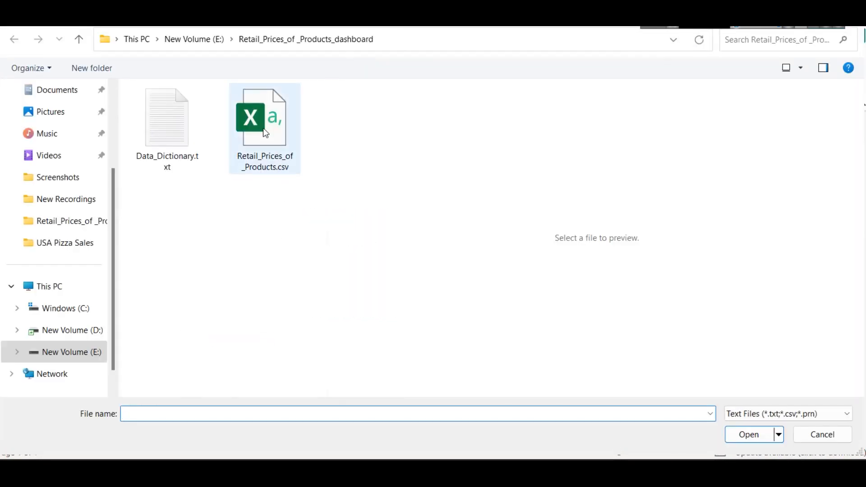
left_click(173, 41)
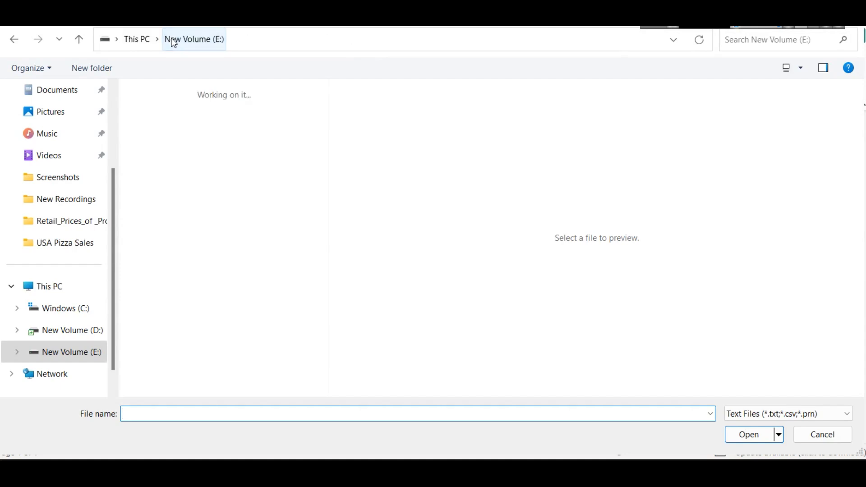
double_click(158, 130)
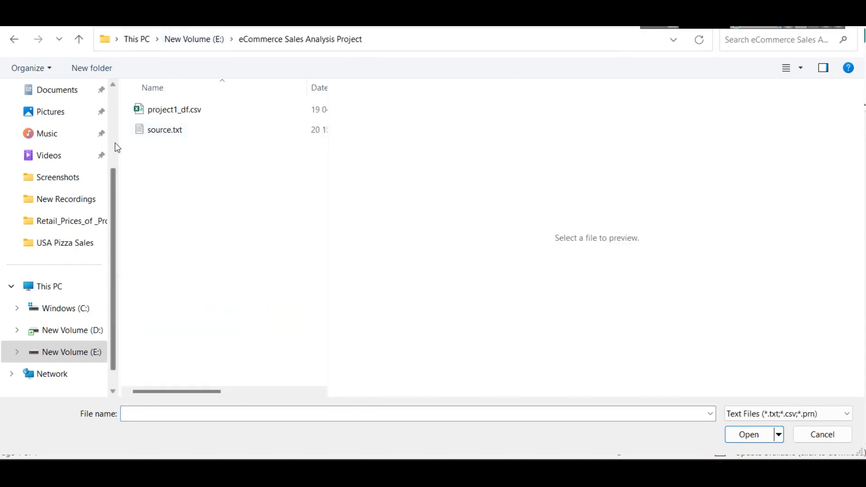
left_click_drag(117, 122, 49, 93)
left_click(110, 110)
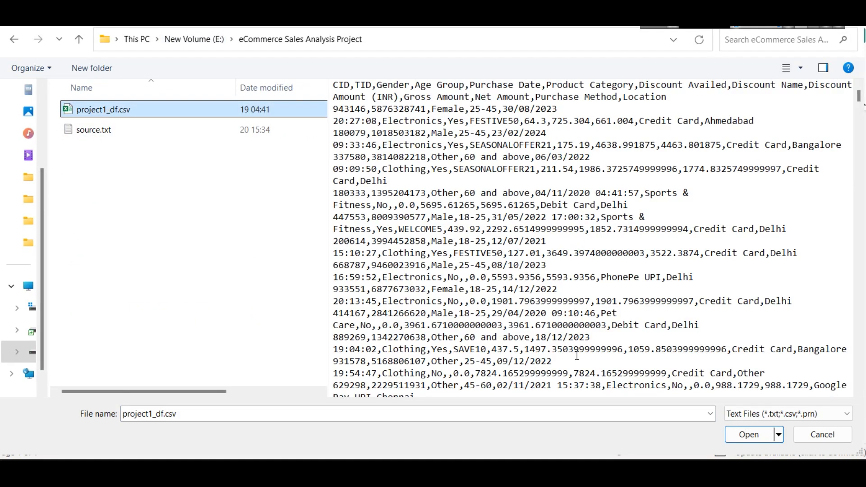
left_click(740, 434)
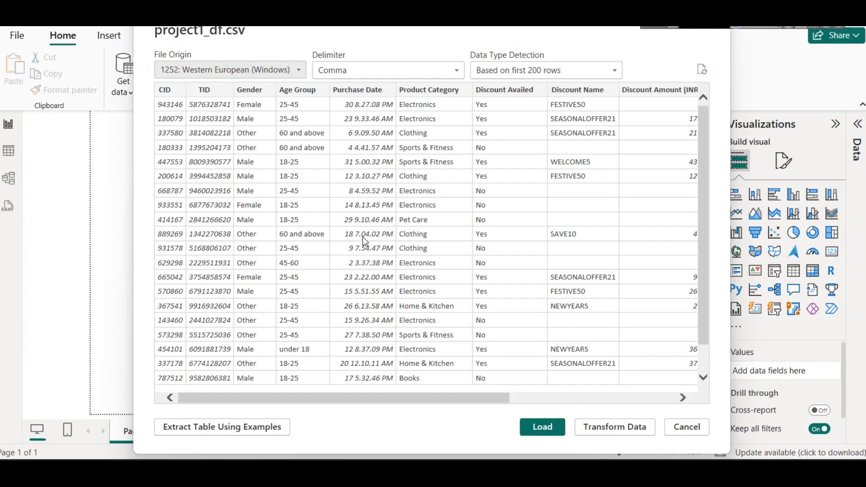
left_click(537, 425)
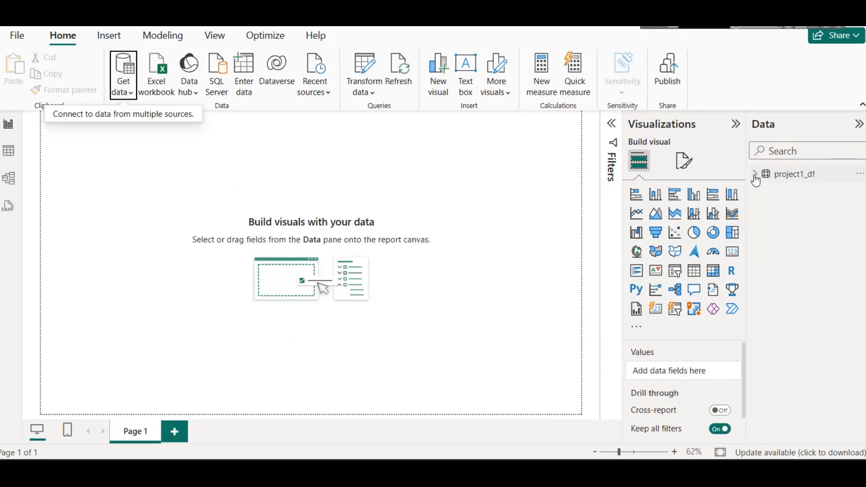
Step: Expand the project1_df table to show its fields and rename the table as ecommerce
left_click(755, 175)
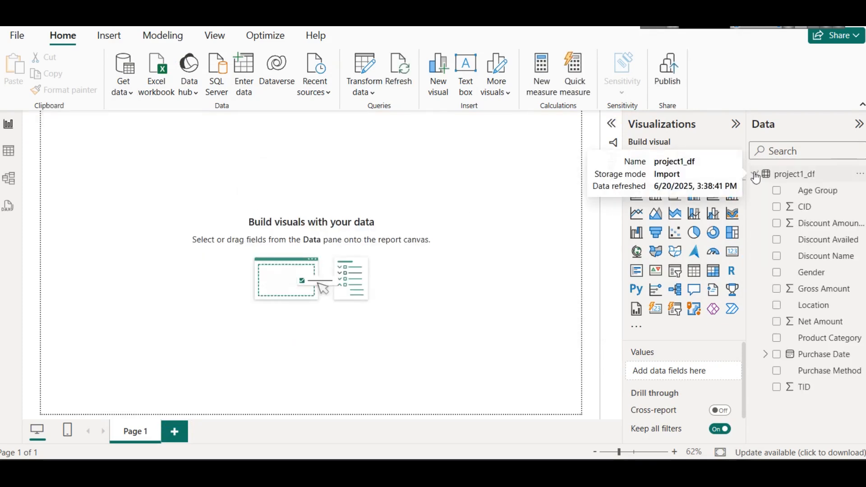
right_click(803, 175)
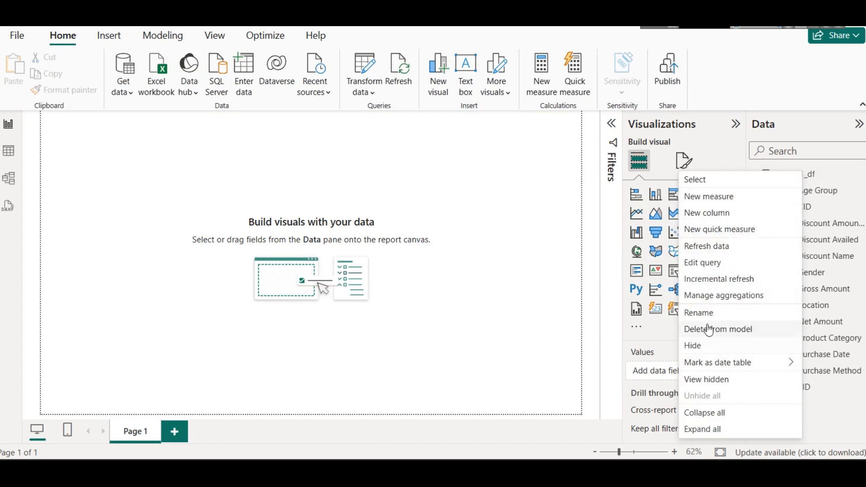
left_click(700, 312)
type("ed")
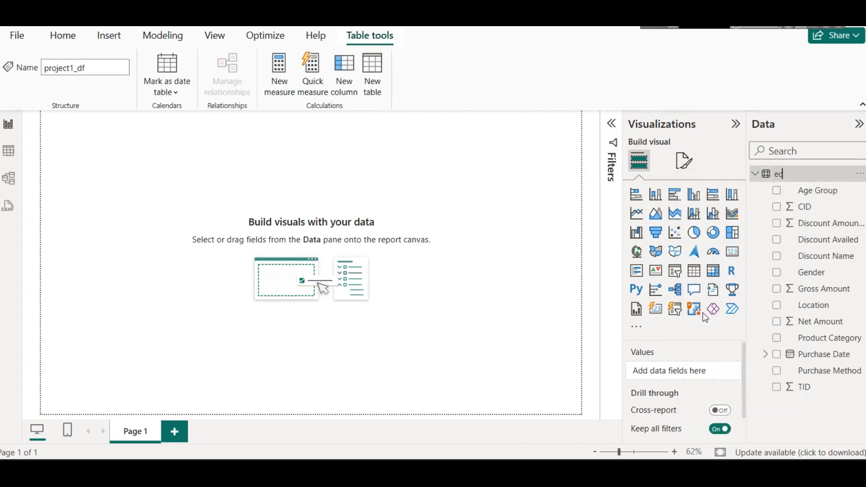
type("ommerce")
left_click(541, 214)
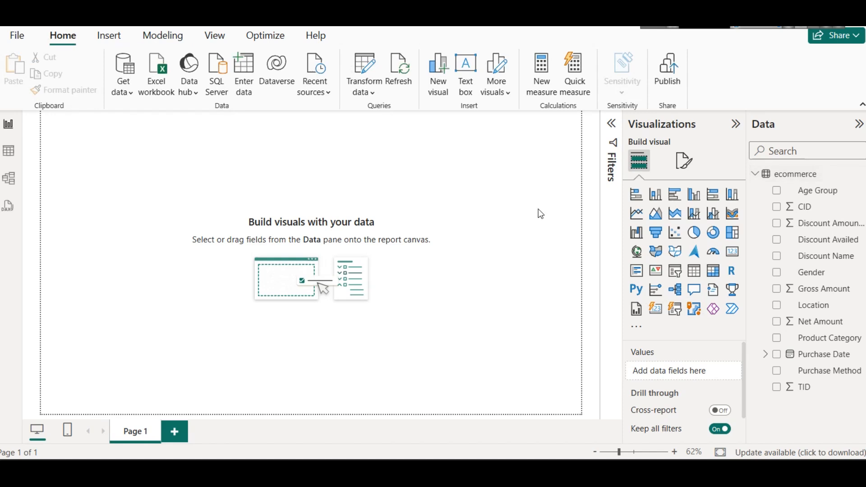
Step: Insert a text box stretched across the top of the page with the title Ecommerce Sales Exploratory Analysis Dashboard
left_click(108, 36)
left_click(421, 82)
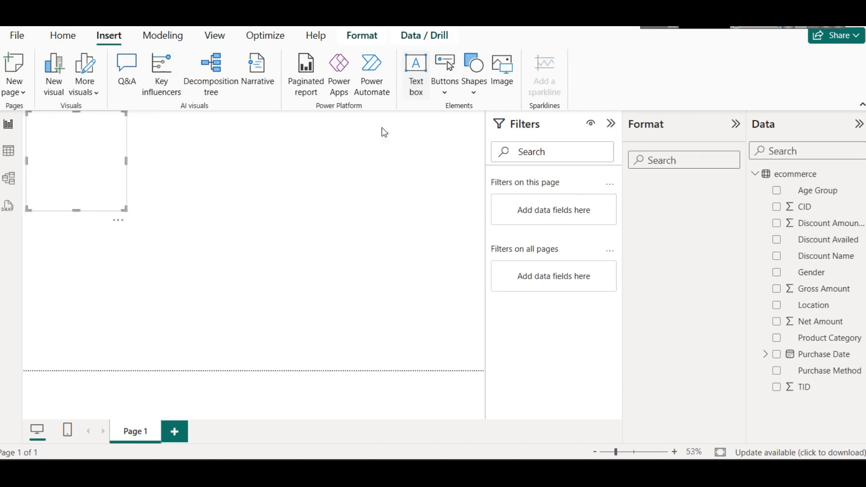
left_click_drag(76, 210, 79, 140)
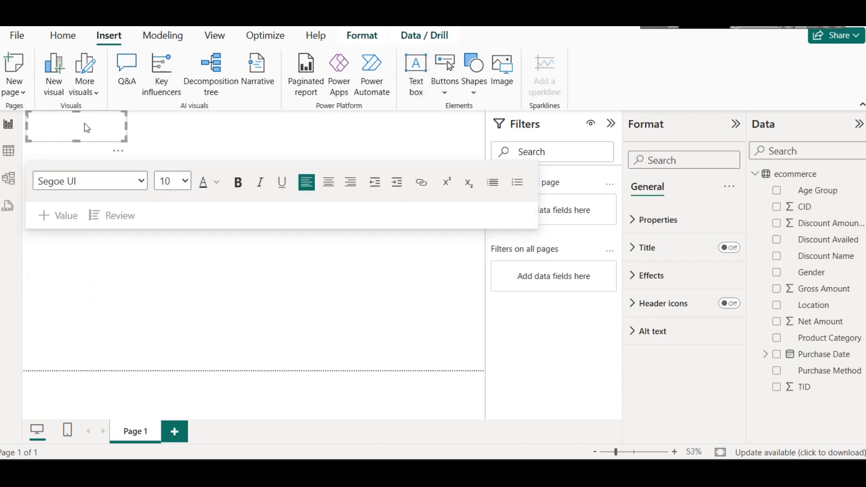
left_click_drag(102, 141, 382, 133)
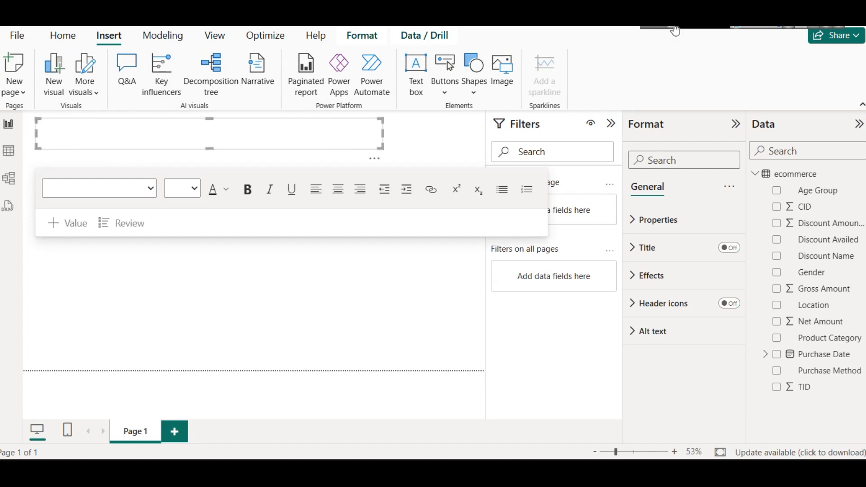
type("Ecommerce Sales Exploratory Analysis Dashboard")
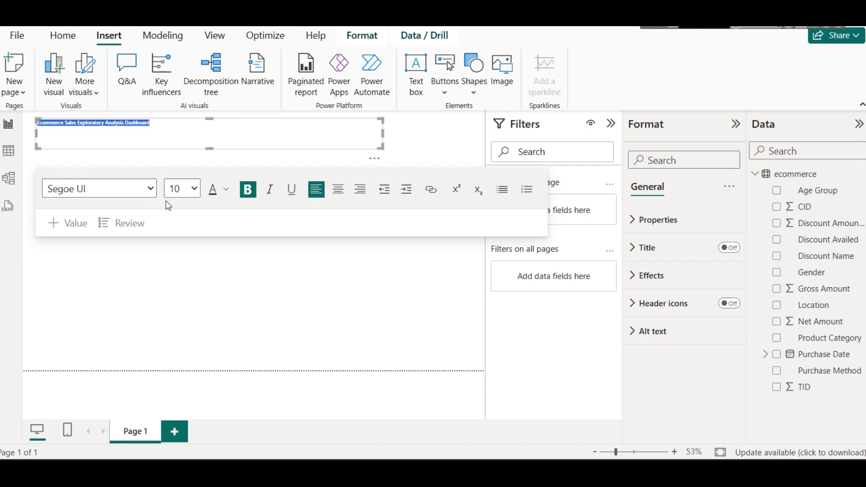
Step: Set the dashboard title to font size 28, center it, and widen its text box slightly
left_click(173, 190)
left_click(184, 415)
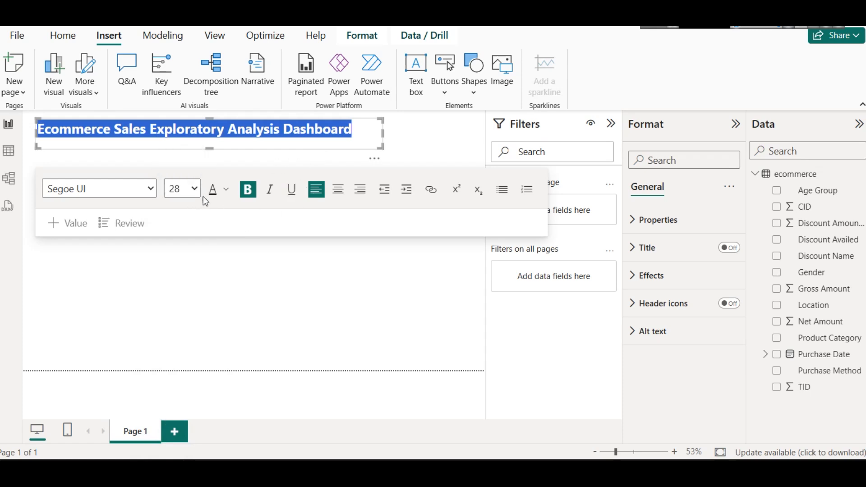
left_click(337, 195)
left_click_drag(382, 133, 391, 133)
Step: Turn on the shadow effect for the title text box and collapse the Filters pane
left_click(679, 282)
scroll(684, 374, "down", 3)
left_click(721, 346)
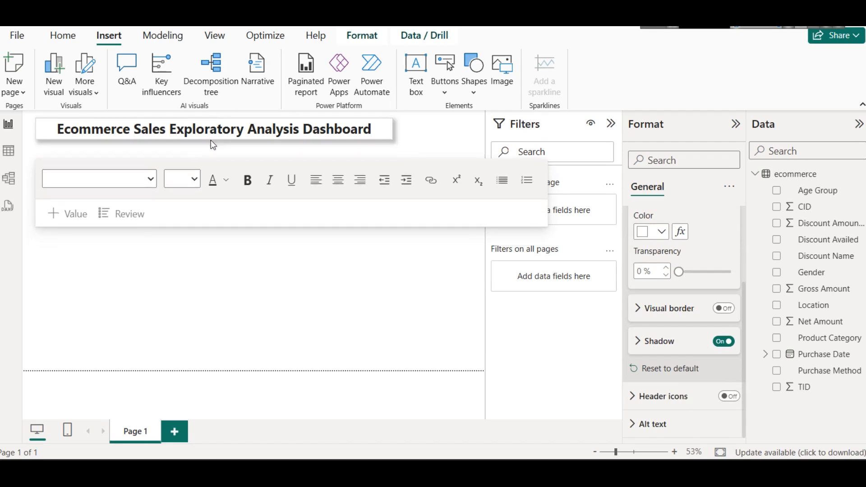
left_click(459, 139)
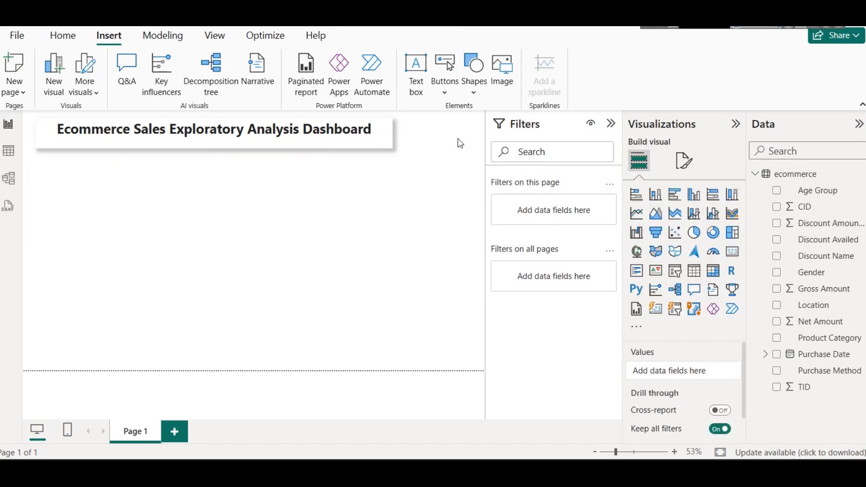
left_click(610, 123)
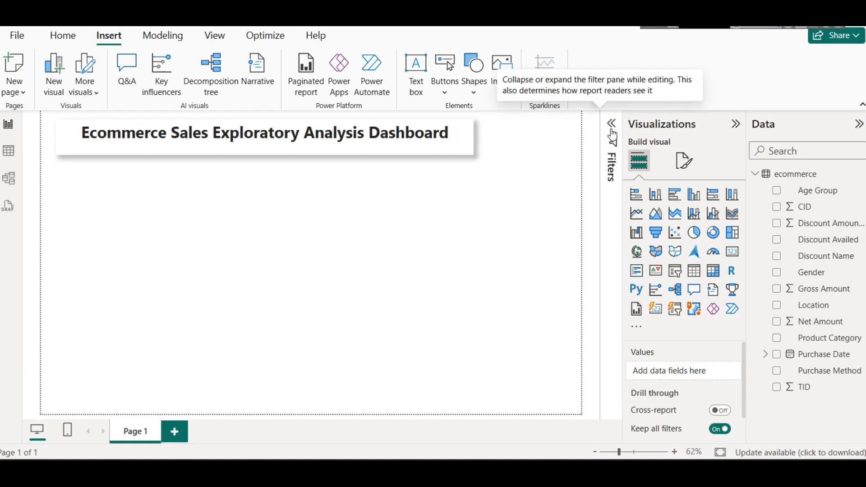
left_click(284, 150)
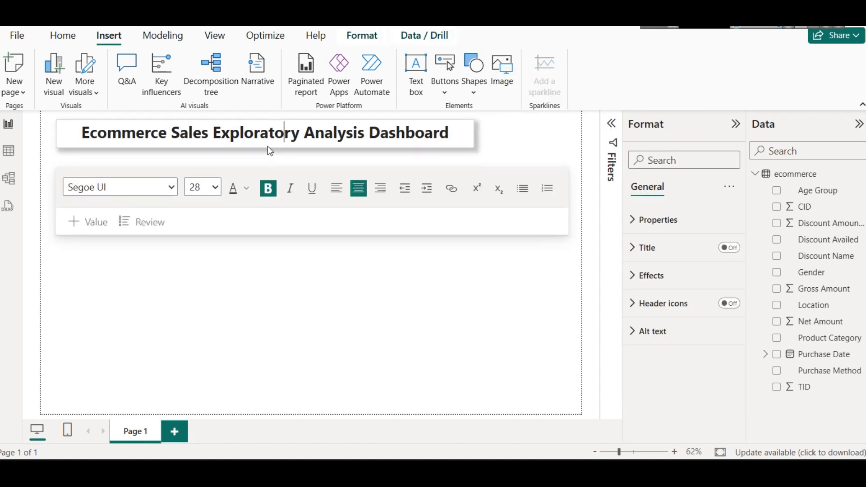
left_click(526, 153)
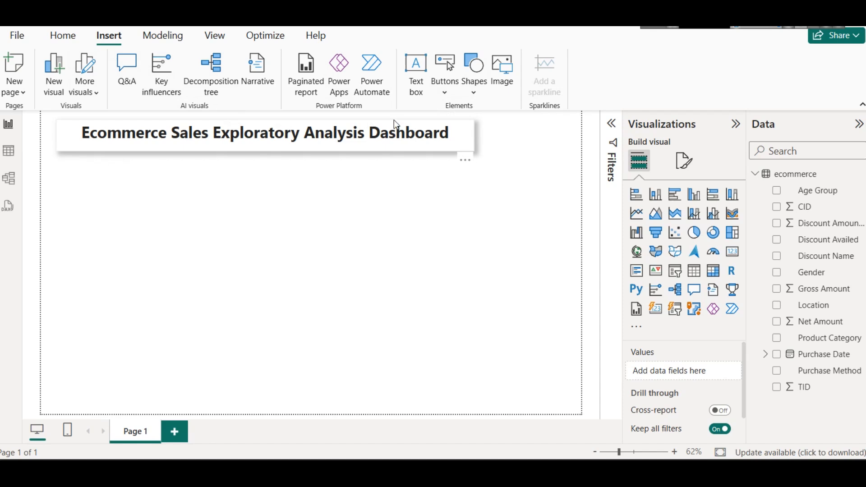
Step: Insert a rectangle shape and resize it into a tall, narrow panel beside the title, reaching down to the page's lower edge
left_click(477, 88)
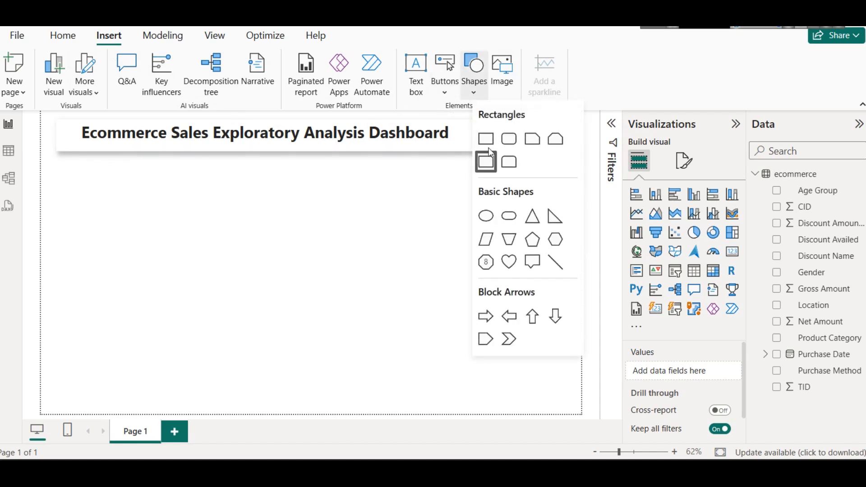
left_click(484, 162)
left_click_drag(337, 214, 431, 191)
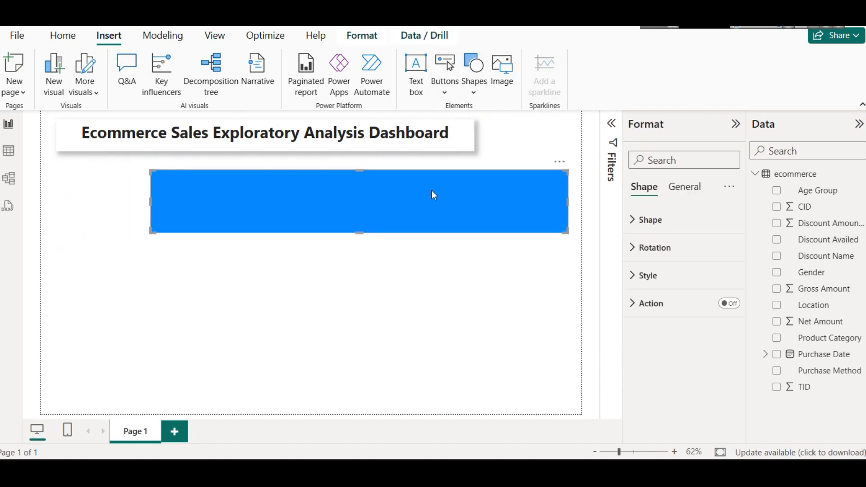
left_click_drag(150, 199, 504, 147)
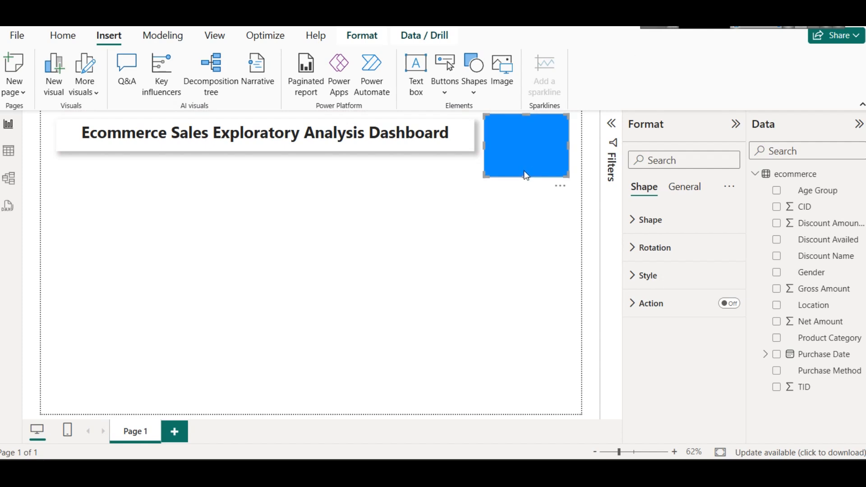
left_click_drag(526, 174, 552, 404)
key("Down")
key("Down")
key("Down")
key("Down")
key("Down")
key("Down")
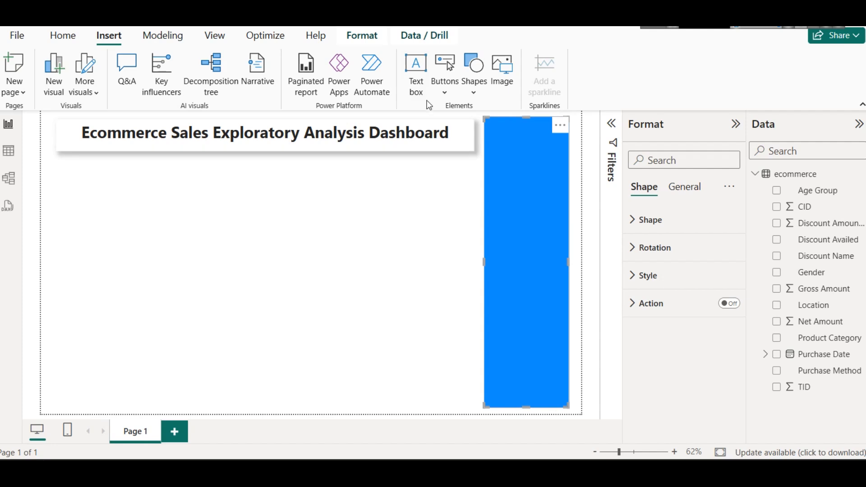
Step: Set the fill color of the tall rectangle panel to White
left_click(660, 277)
left_click(659, 345)
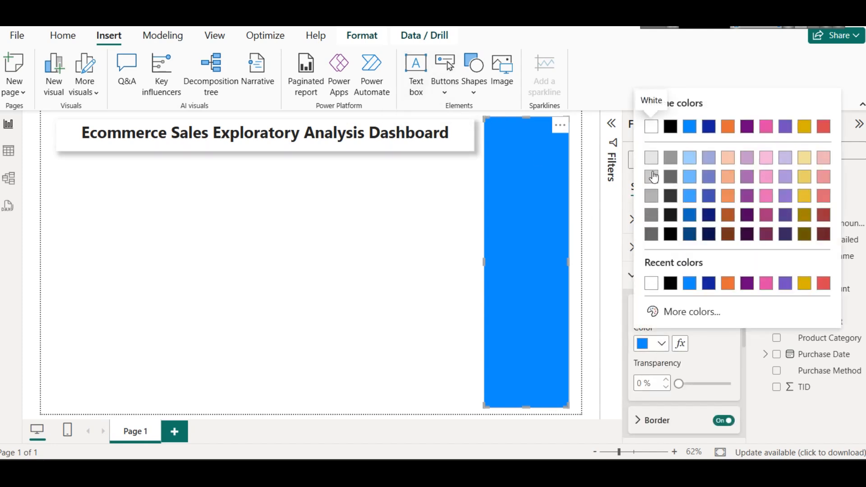
left_click(651, 128)
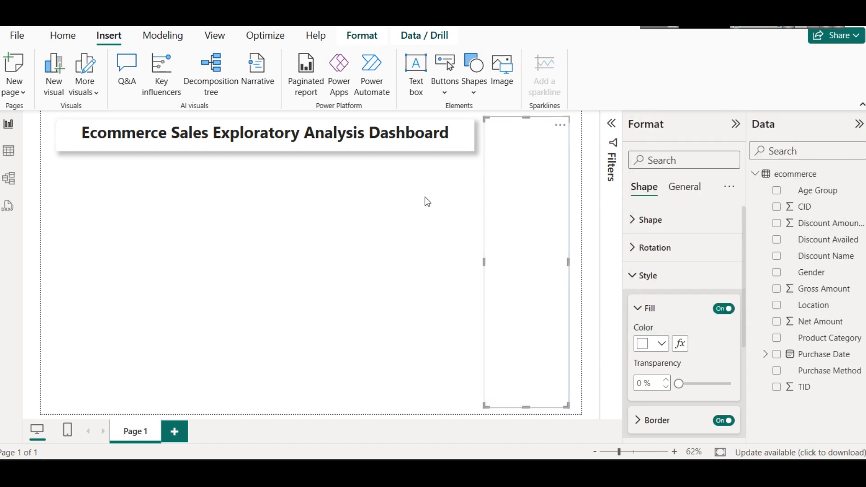
left_click(432, 227)
Step: Turn off the border and turn on the shadow for the tall rectangle panel
left_click(521, 183)
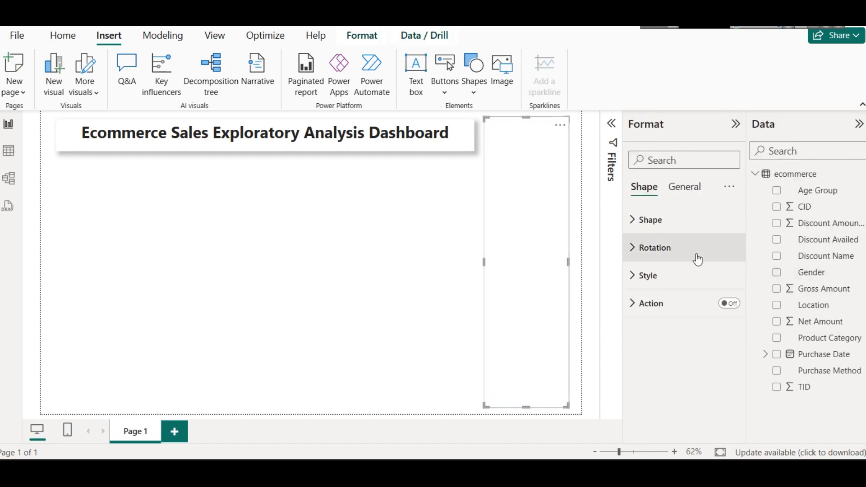
left_click(662, 276)
scroll(684, 334, "down", 3)
left_click(724, 286)
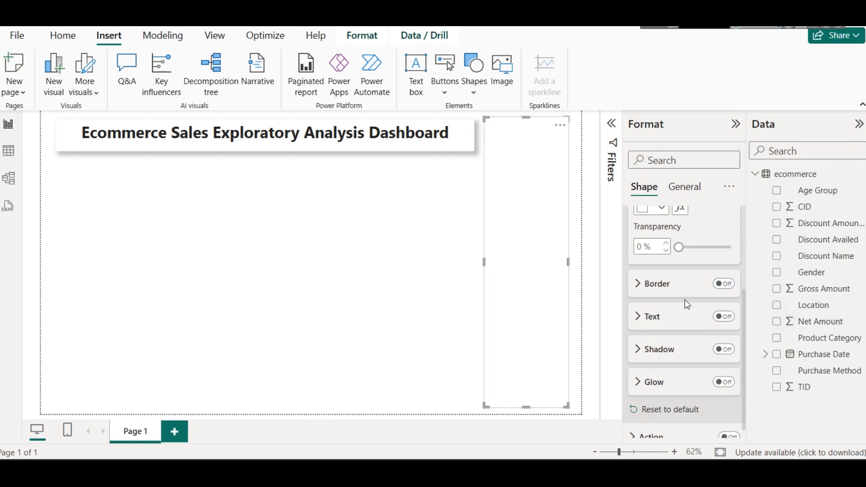
left_click(722, 350)
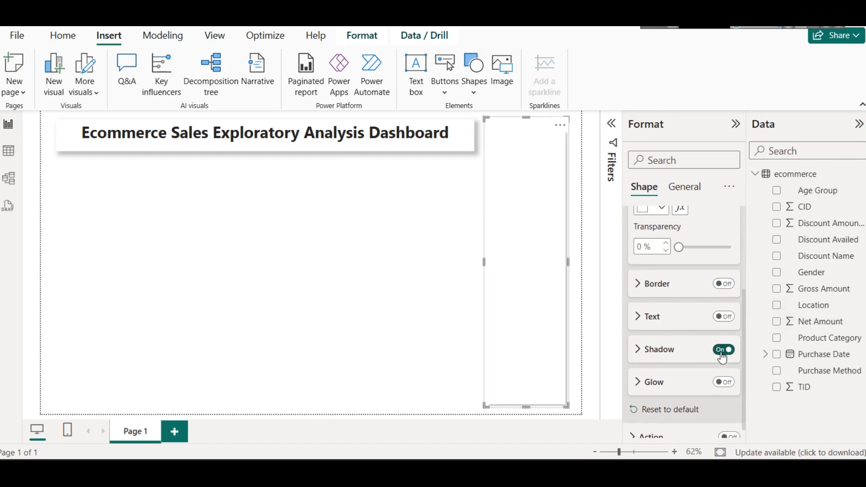
left_click(379, 317)
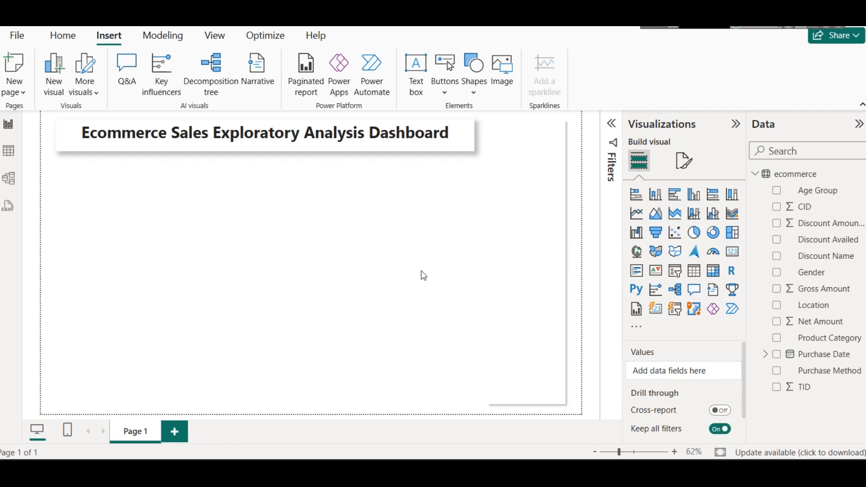
Step: Set the tall rectangle panel's fill to the lightest gray theme shade
left_click(563, 226)
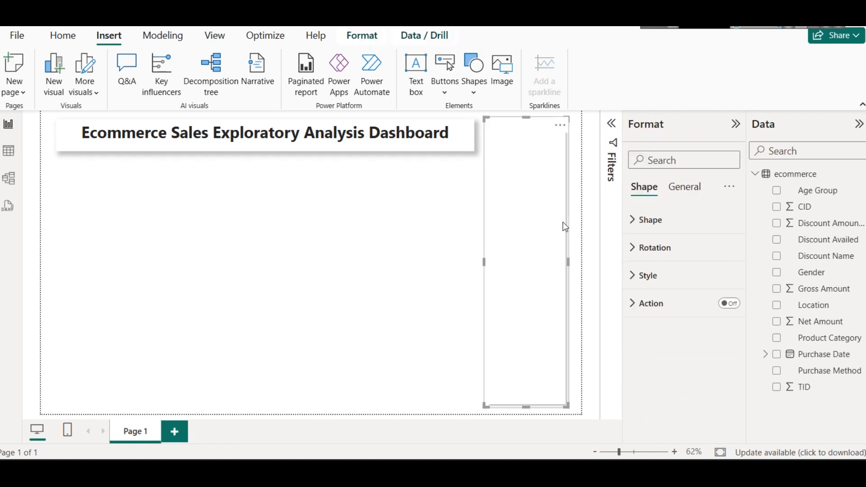
left_click(661, 270)
scroll(683, 304, "down", 2)
scroll(683, 304, "up", 2)
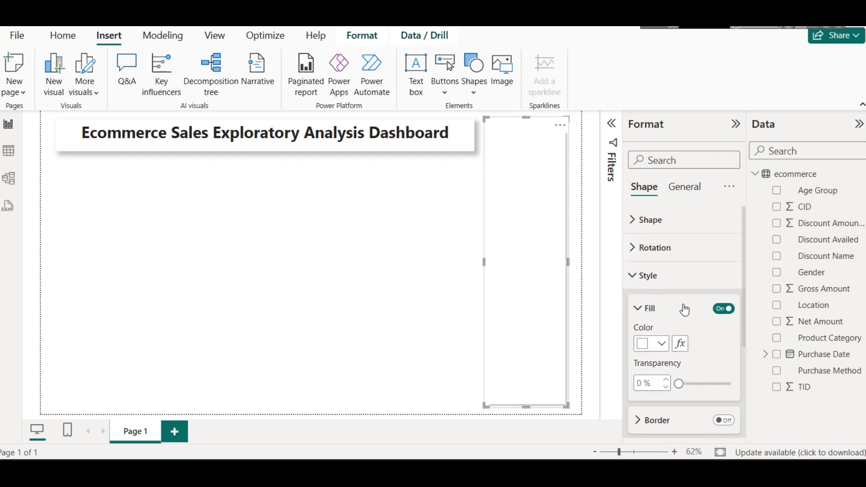
left_click(659, 345)
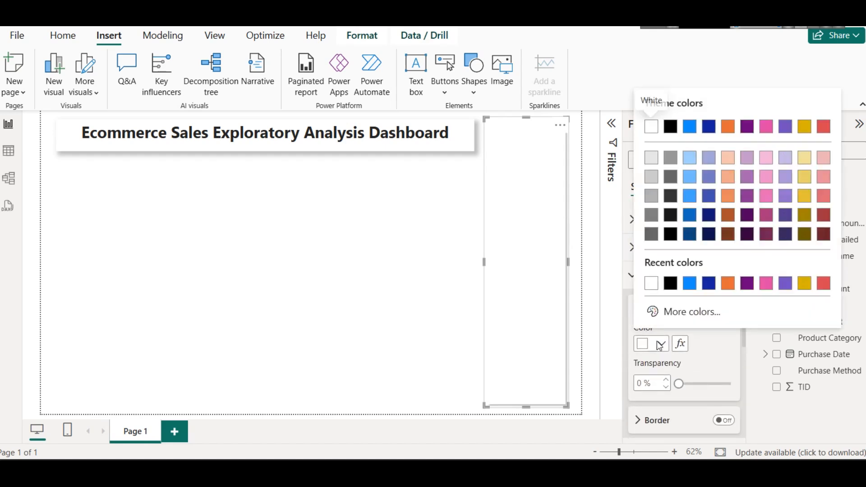
left_click(646, 164)
left_click(407, 236)
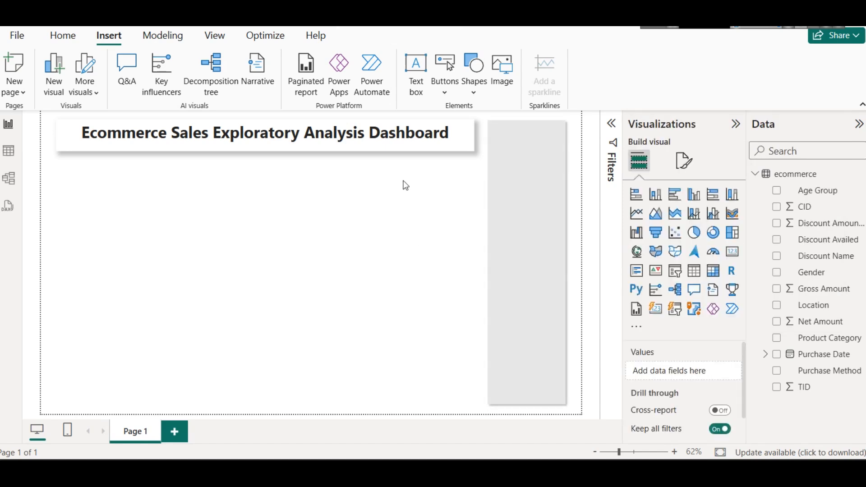
Step: Extend the gray panel's upper edge slightly toward the top of the page
left_click(535, 130)
left_click_drag(526, 116, 527, 112)
left_click(412, 197)
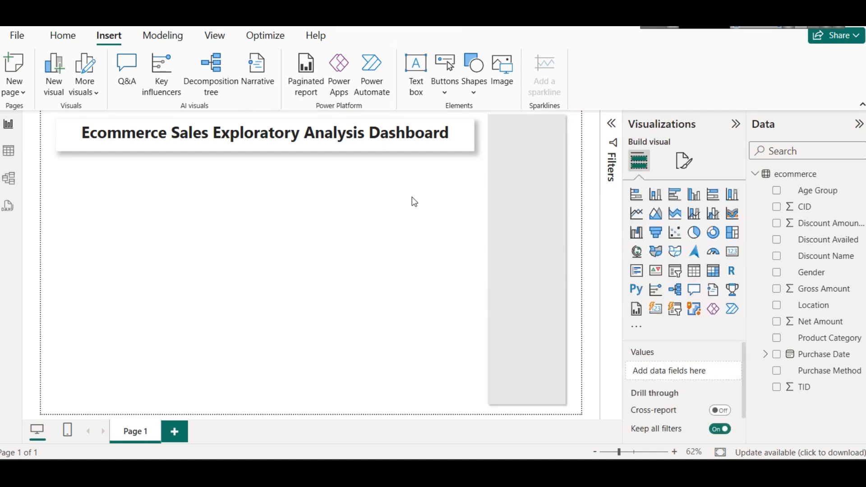
Step: Change the font color of the dashboard title to dark blue from the theme colors
triple_click(346, 133)
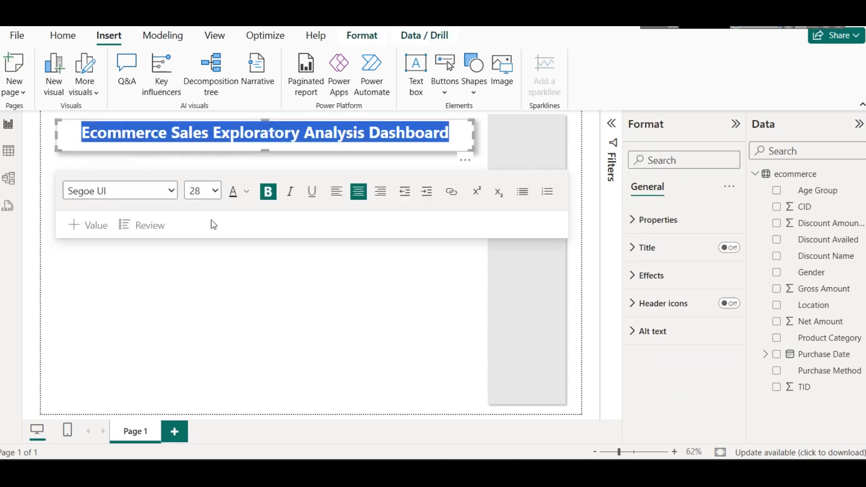
left_click(64, 36)
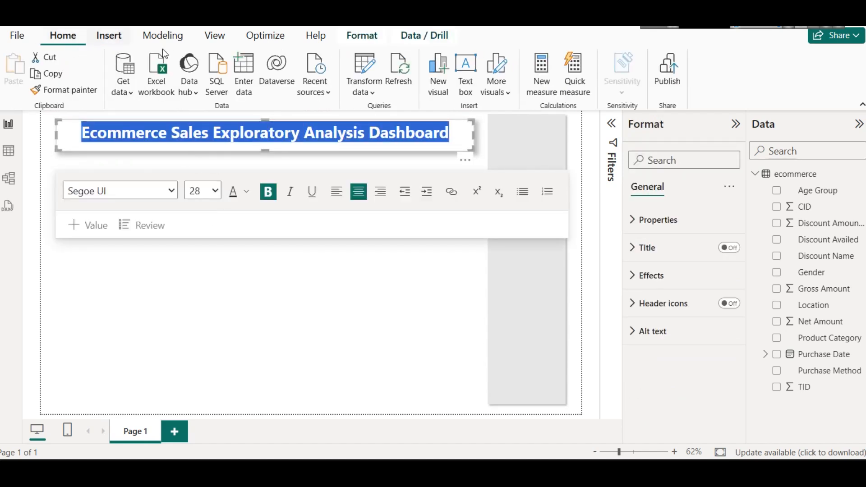
left_click(215, 36)
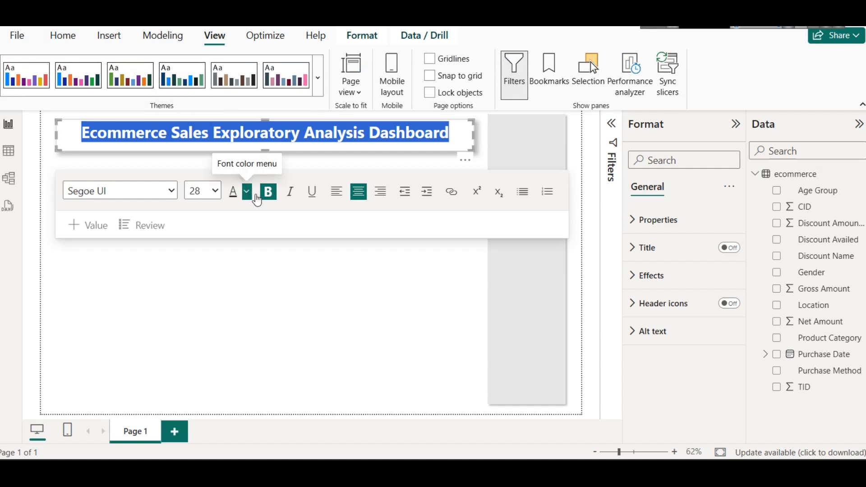
left_click(255, 196)
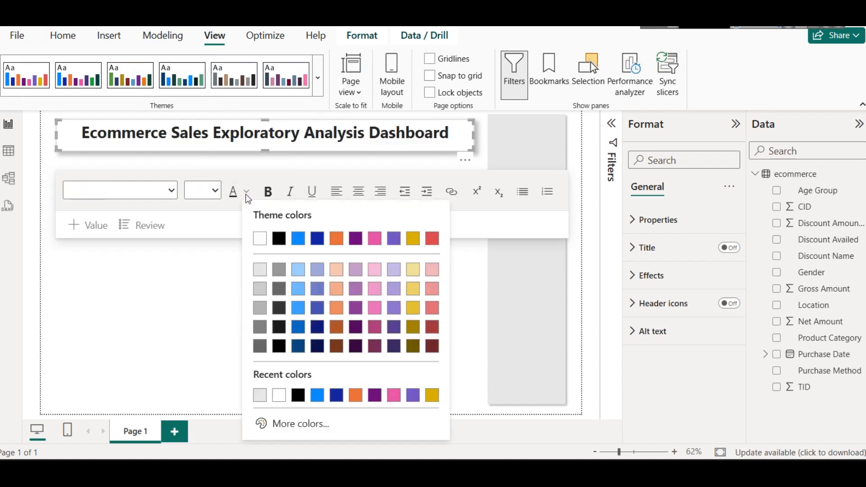
left_click(311, 349)
left_click(228, 280)
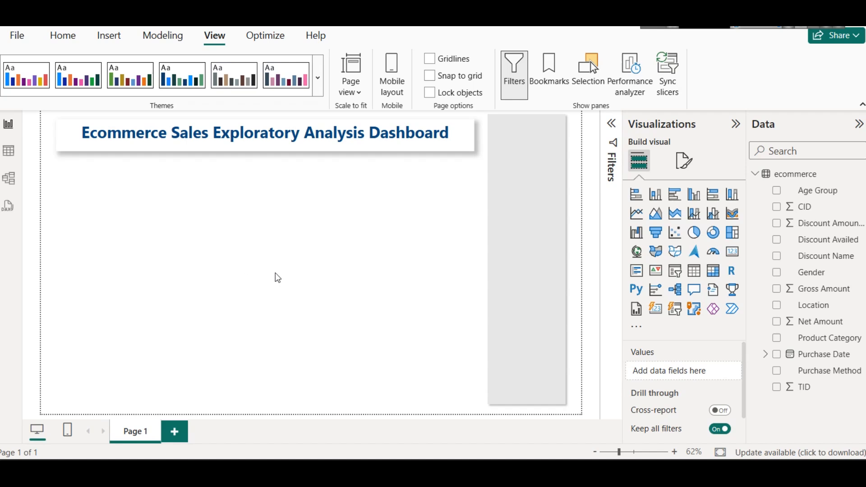
Step: Insert the green sales chart image with the dollar sign and shopping cart from the assets folder on drive E
left_click(530, 201)
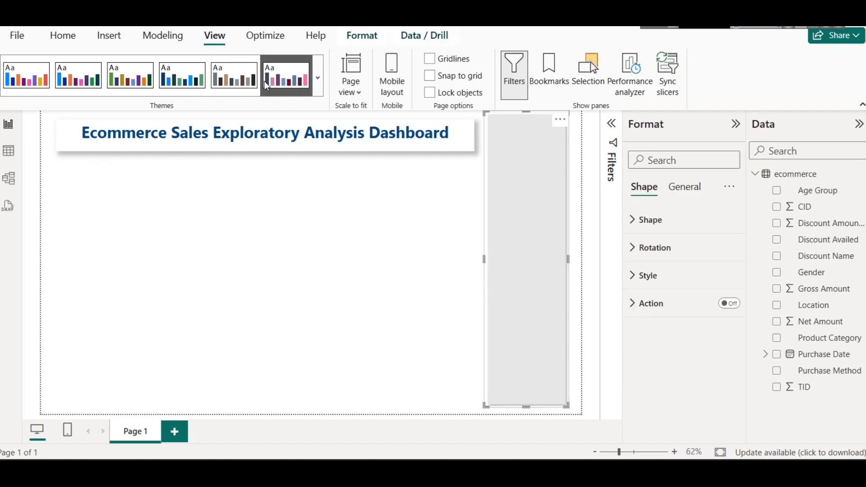
left_click(107, 36)
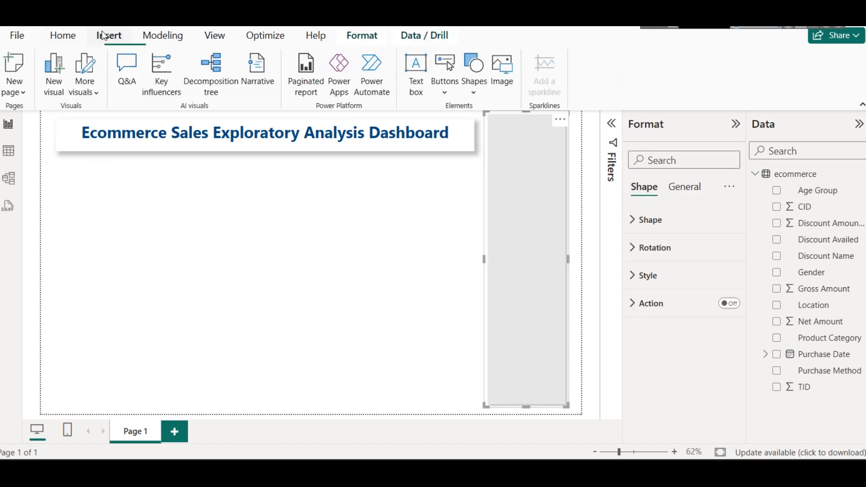
left_click(502, 80)
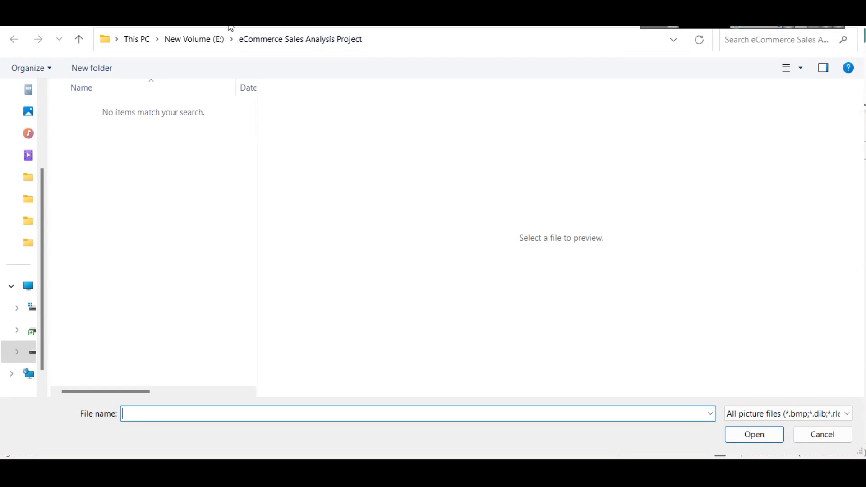
left_click(211, 34)
type("assets")
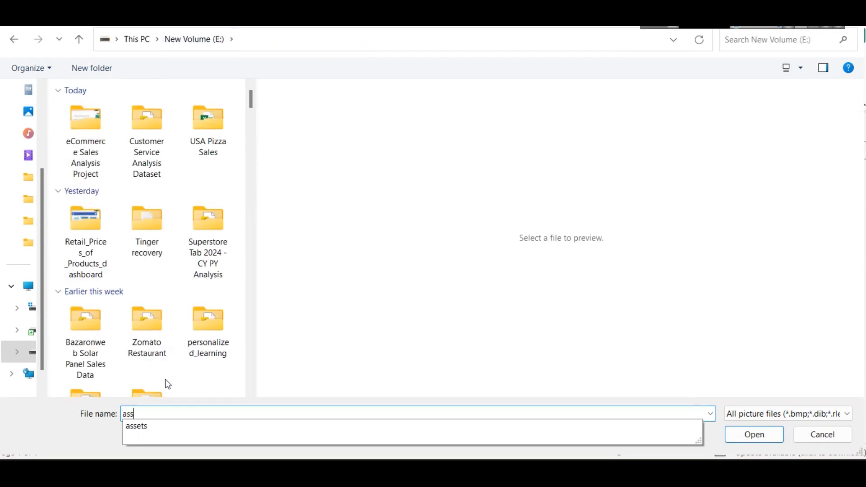
key("Return")
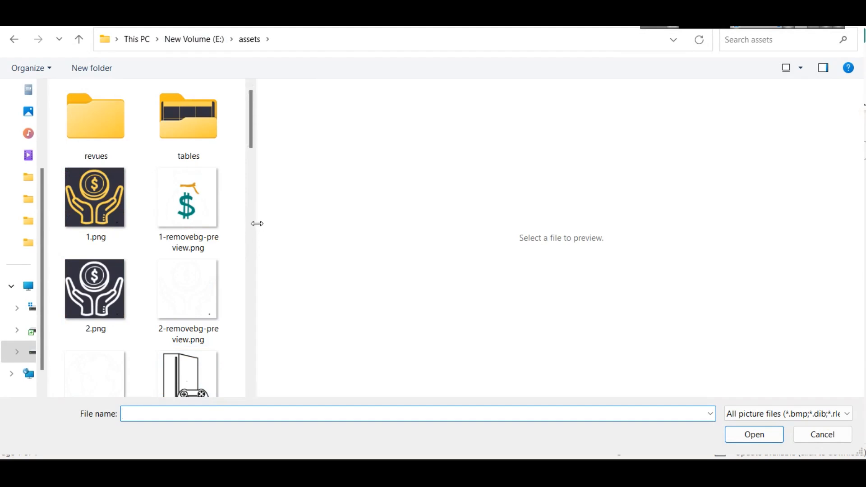
left_click_drag(257, 222, 351, 203)
scroll(325, 216, "down", 15)
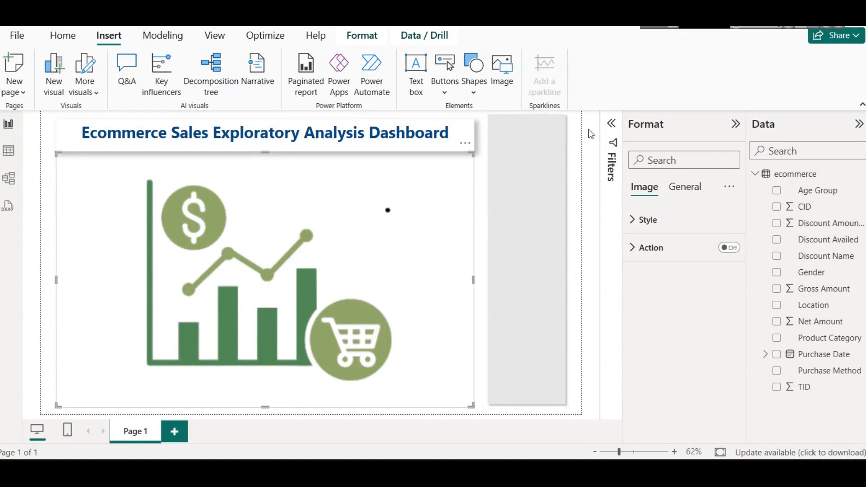
left_click(590, 133)
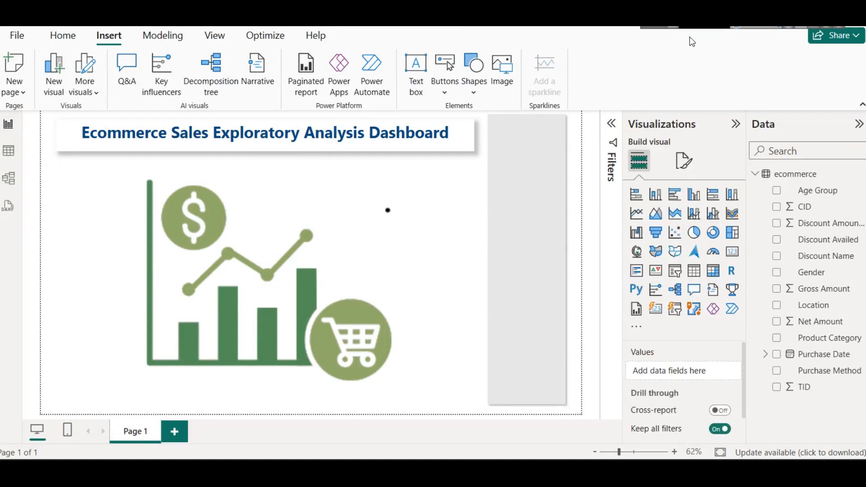
Step: Shrink the sales chart image to icon size and place it at the upper end of the gray side panel
left_click(277, 223)
left_click_drag(55, 150, 414, 322)
left_click_drag(437, 394, 520, 145)
left_click(423, 207)
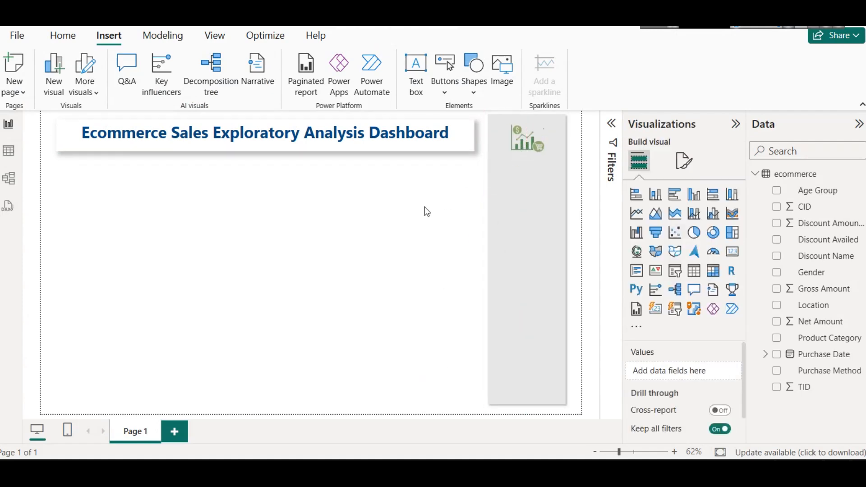
Step: Show the ecommerce table data, narrow the Discount Name column and select the Gross Amount column
left_click(9, 153)
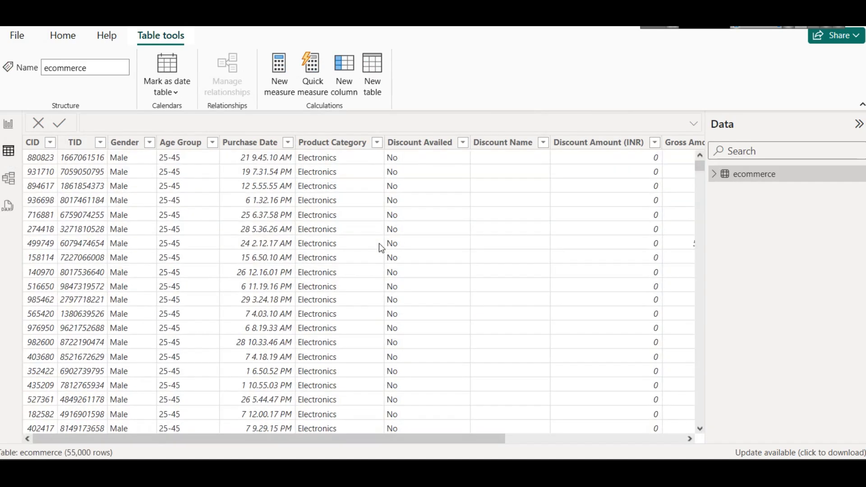
left_click_drag(548, 151, 505, 148)
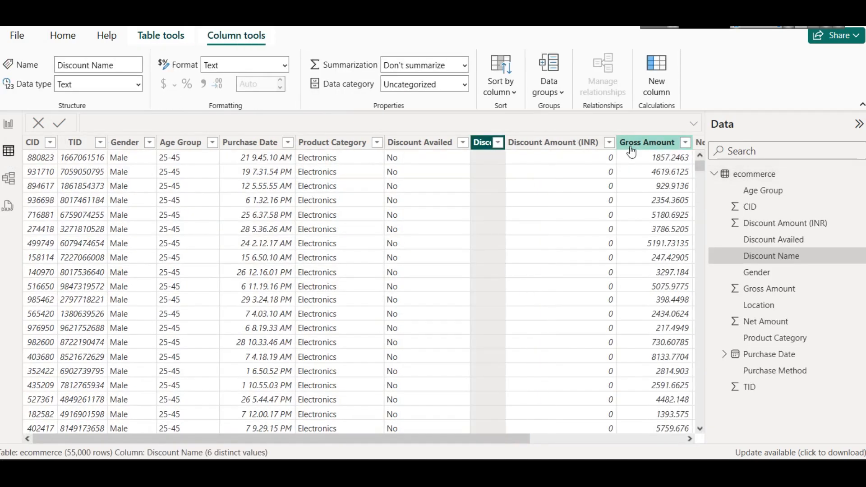
left_click(621, 439)
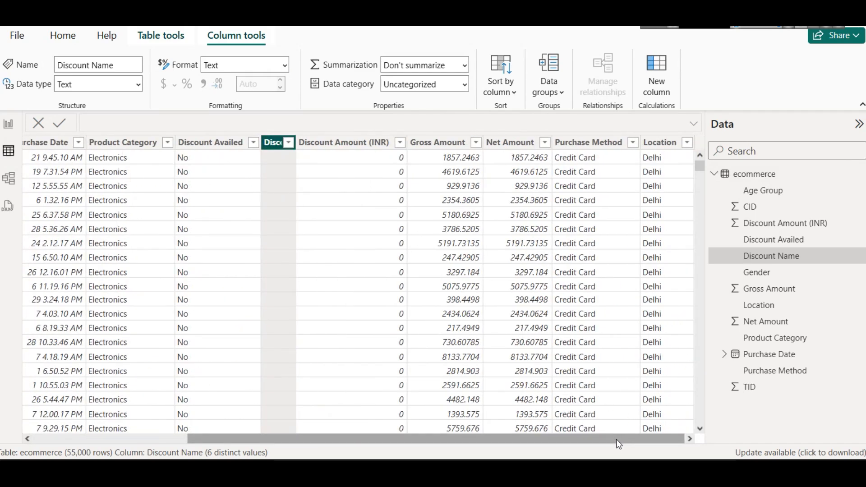
left_click(440, 143)
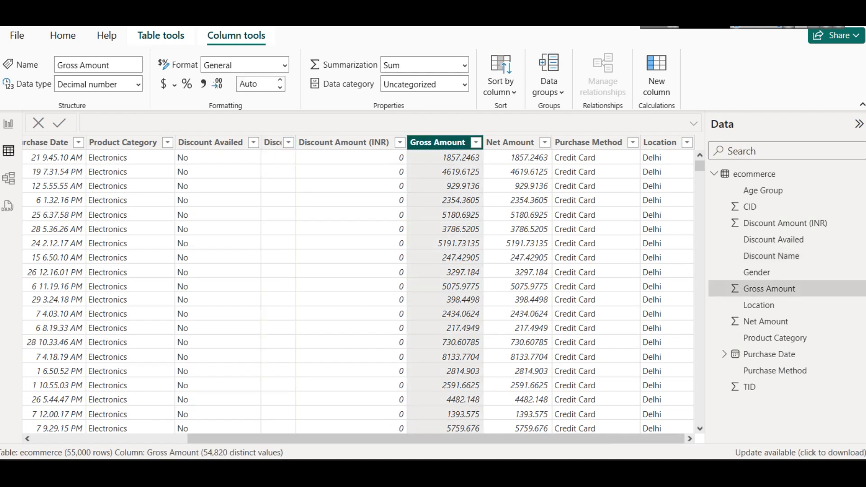
Step: Switch to the Notepad notes, highlight the Gross Sales definition, and return to the Power BI table
key("alt+Tab")
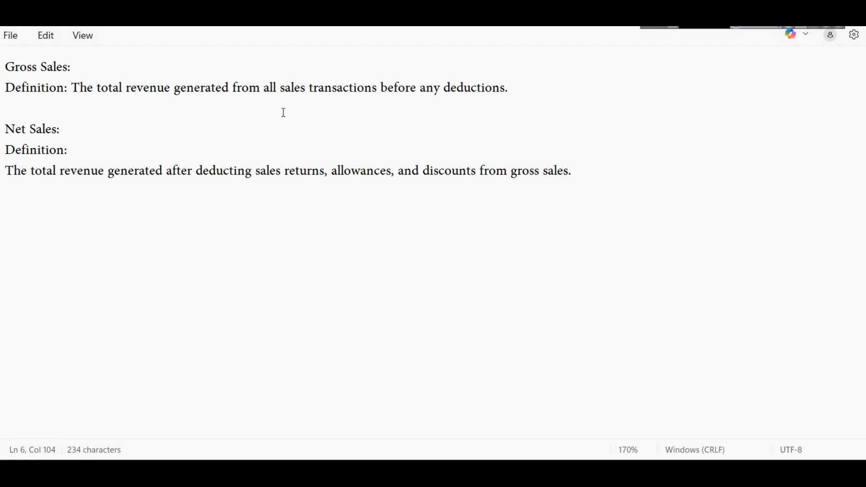
left_click(508, 94)
key("shift+Home")
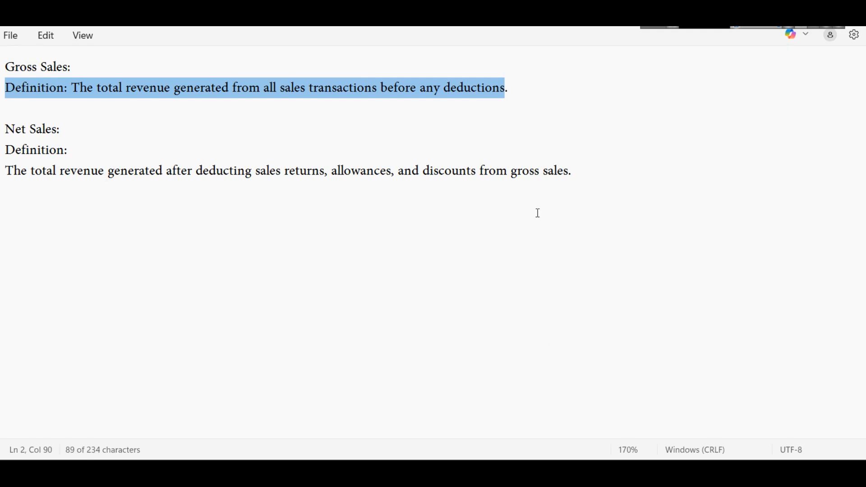
left_click(546, 416)
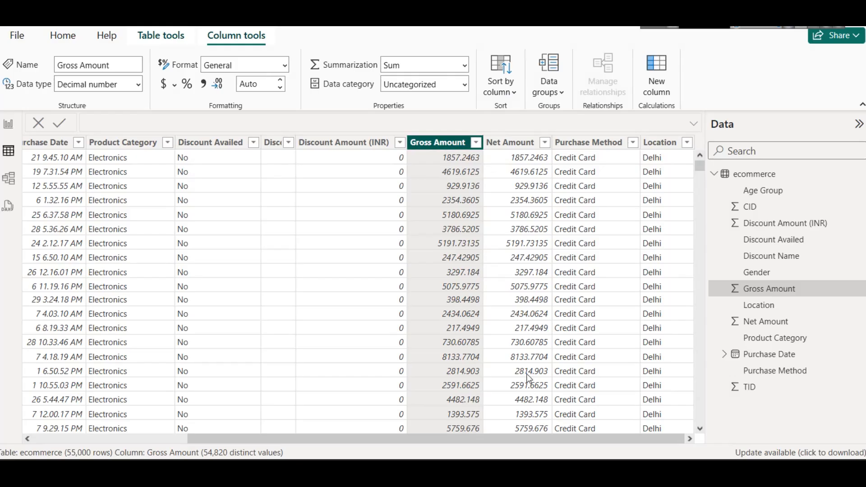
Step: Compare Discount Amount (INR), Gross Amount and Net Amount in the first row and in a discounted row far down the table
left_click(355, 159)
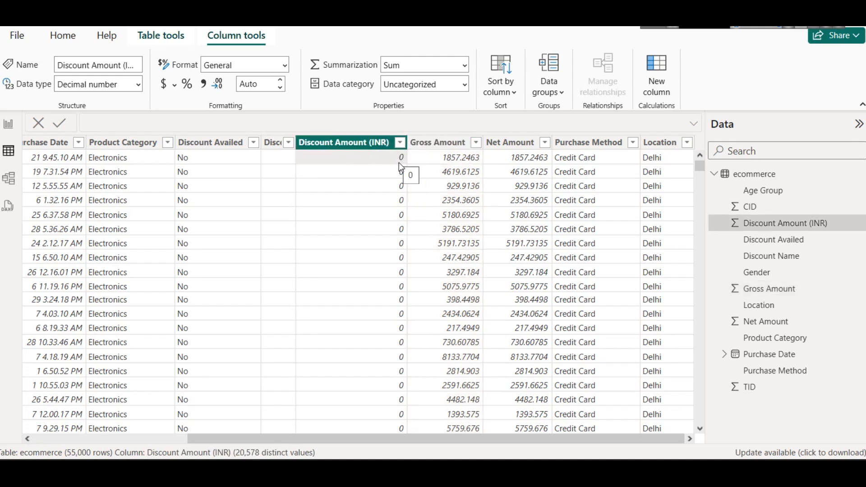
left_click(444, 160)
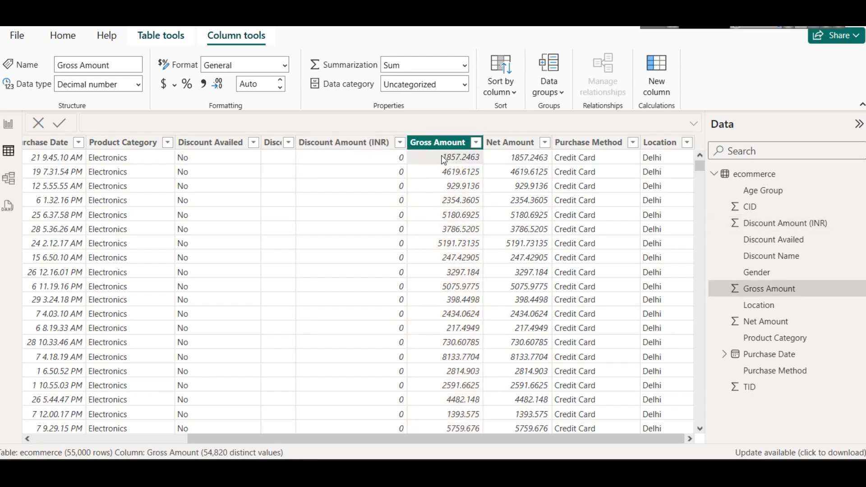
left_click(513, 165)
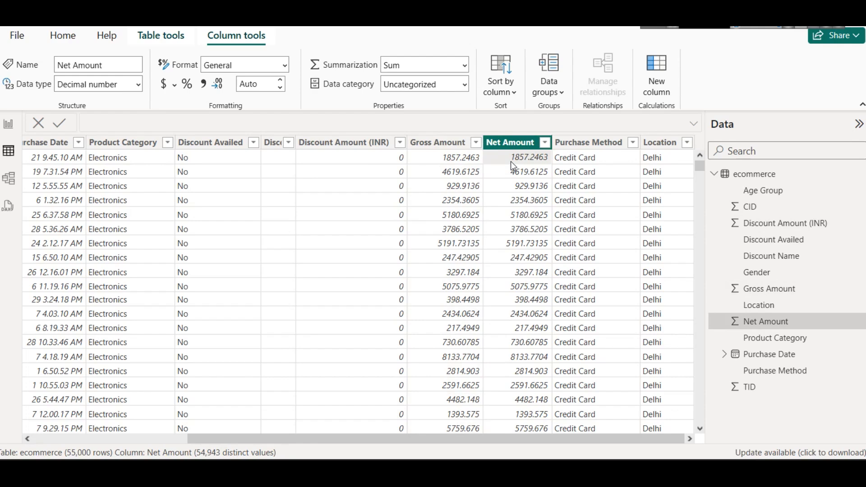
scroll(511, 162, "down", 20)
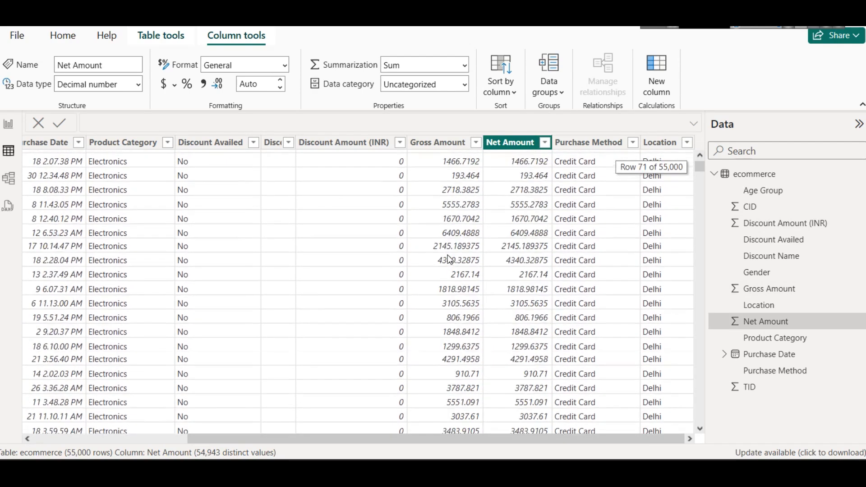
scroll(539, 252, "down", 6)
left_click_drag(699, 167, 699, 358)
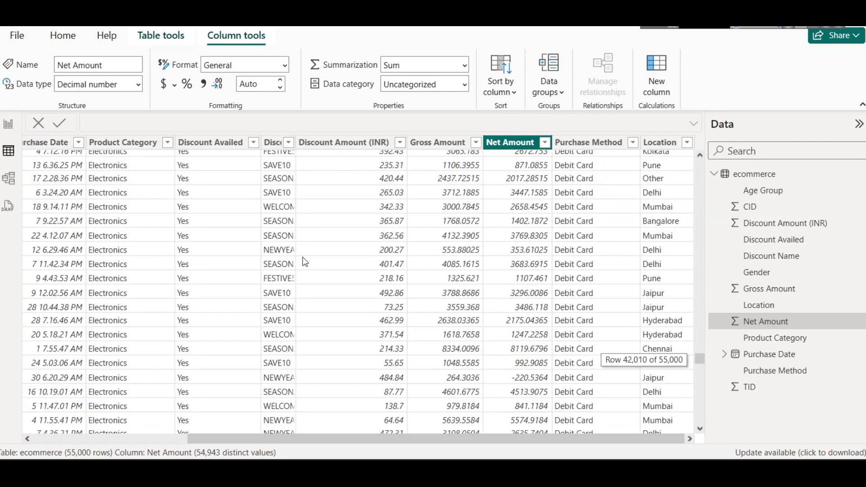
left_click(424, 267)
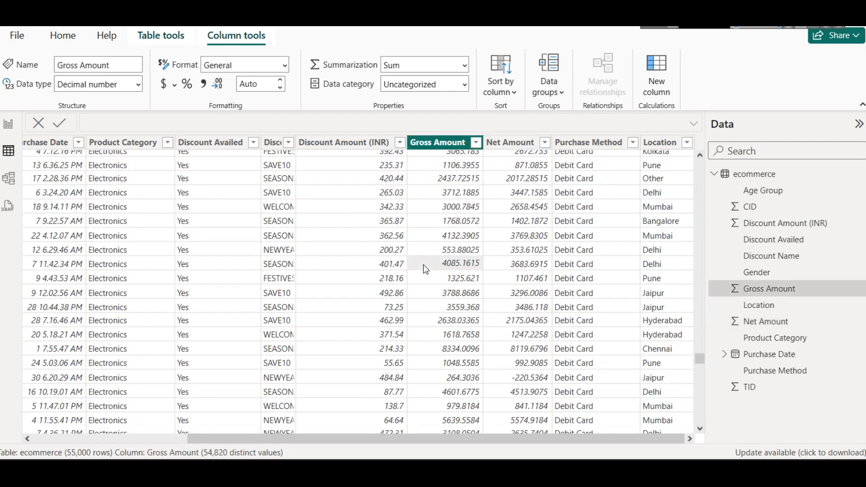
left_click(525, 254)
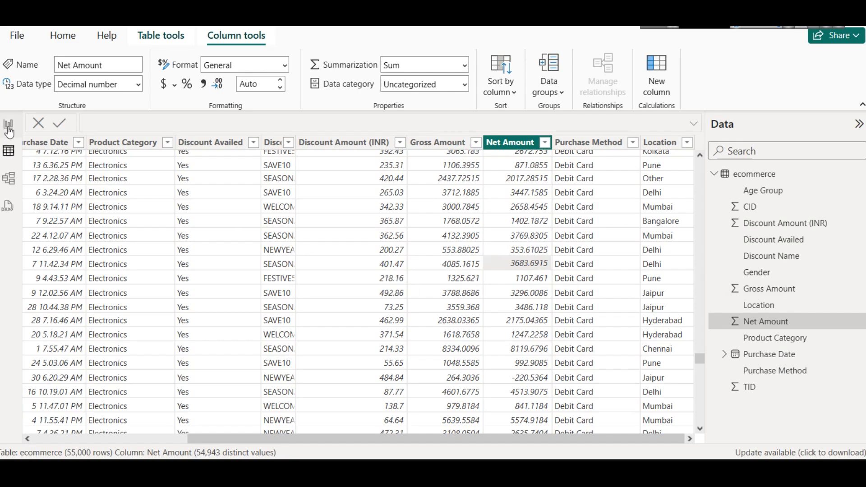
Step: Return to the first row of the ecommerce table and select the whole Gross Amount column
scroll(522, 290, "up", 6)
scroll(522, 290, "up", 10)
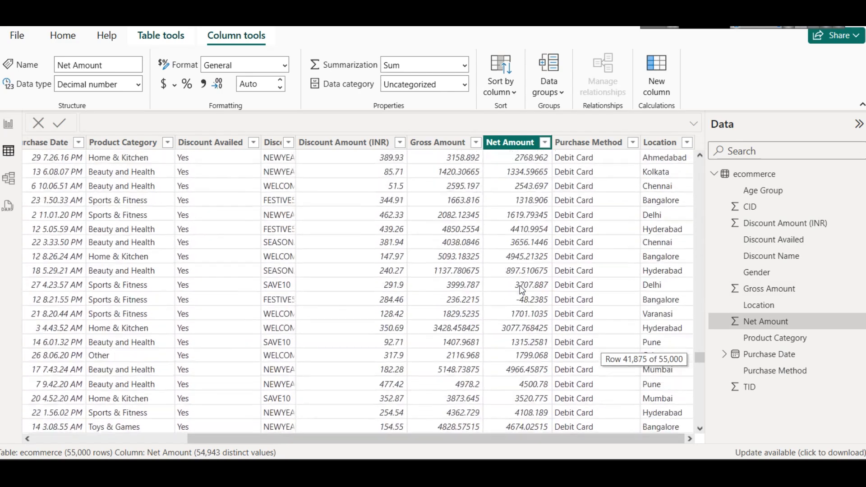
left_click_drag(697, 360, 699, 164)
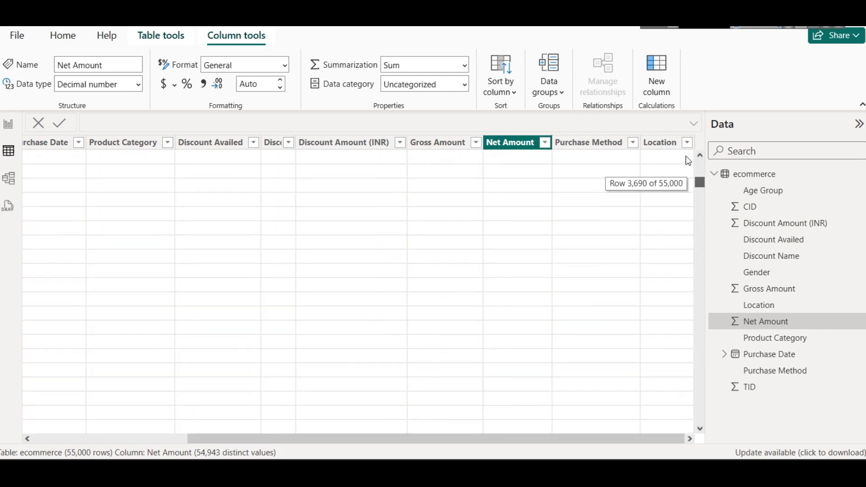
left_click(449, 142)
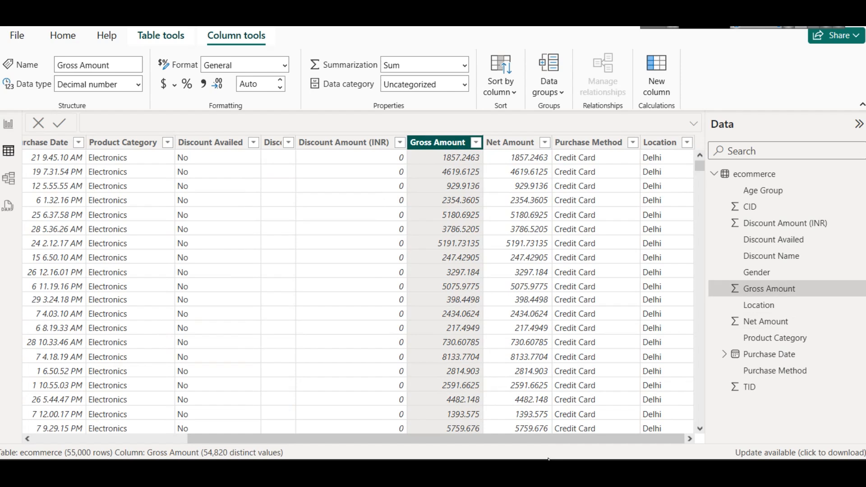
Step: Review the CID column's values in its filter list and close the list without filtering
left_click_drag(548, 442, 219, 397)
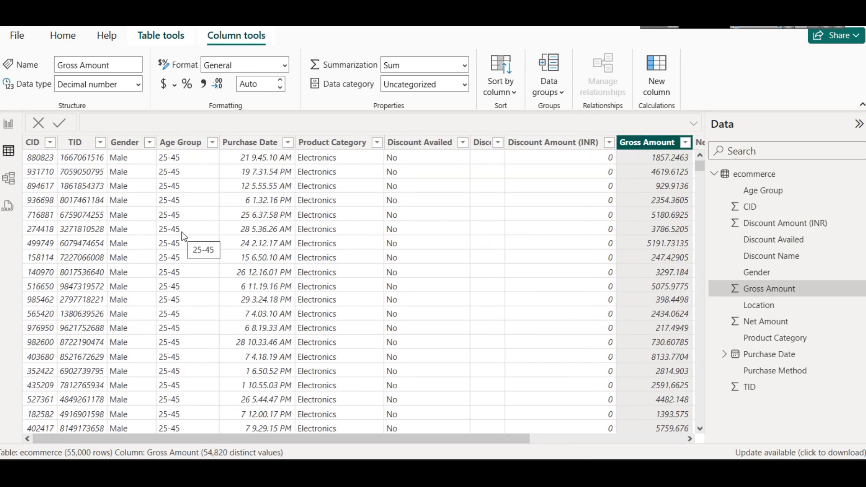
left_click(32, 144)
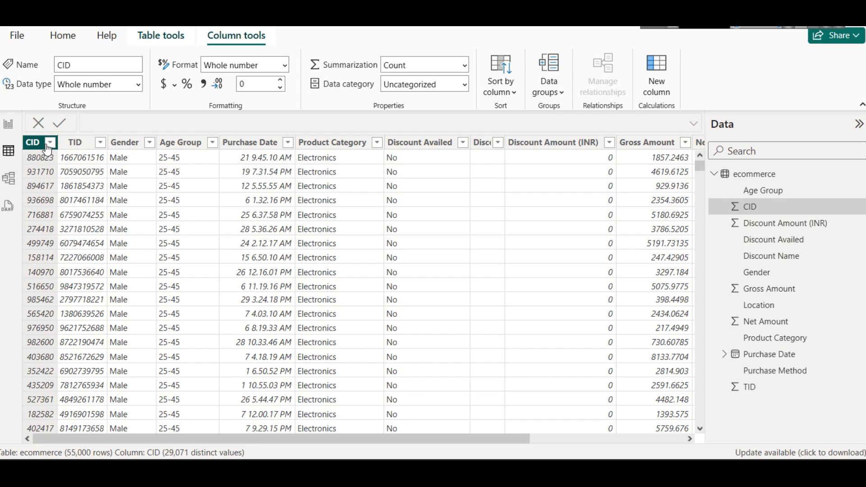
left_click(47, 145)
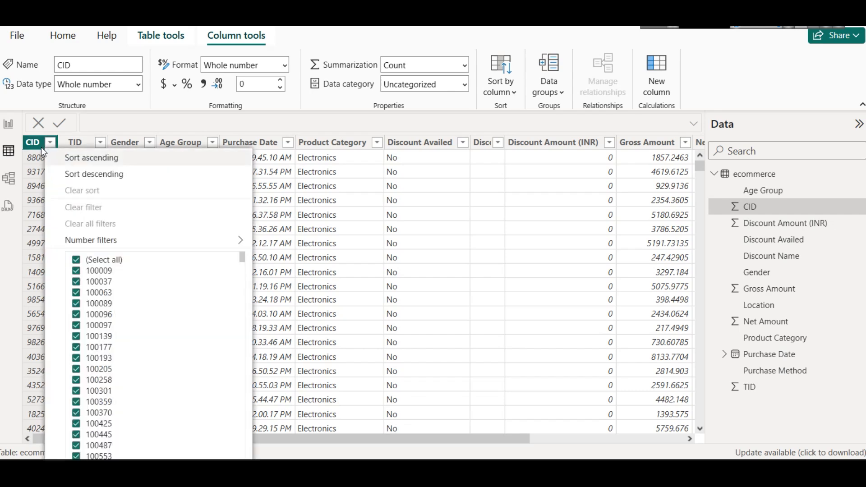
left_click(80, 121)
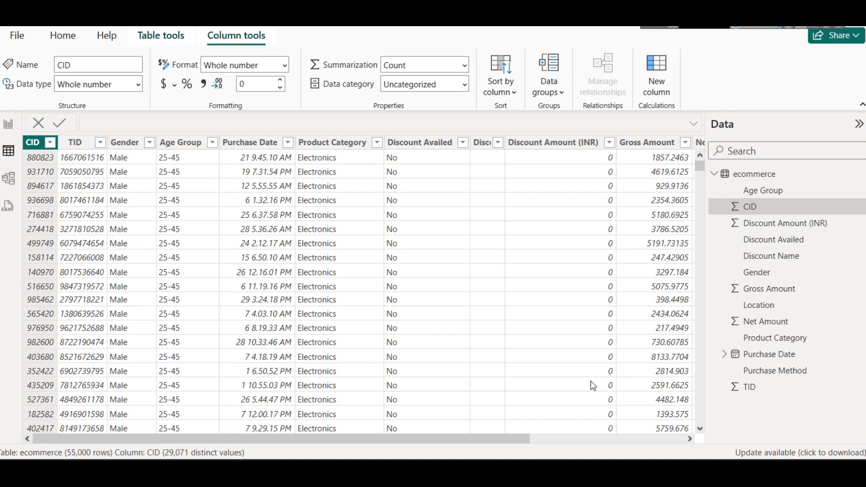
Step: Widen the Discount Name column, review the discount codes in its filter list, and cancel without filtering
left_click_drag(505, 439, 664, 444)
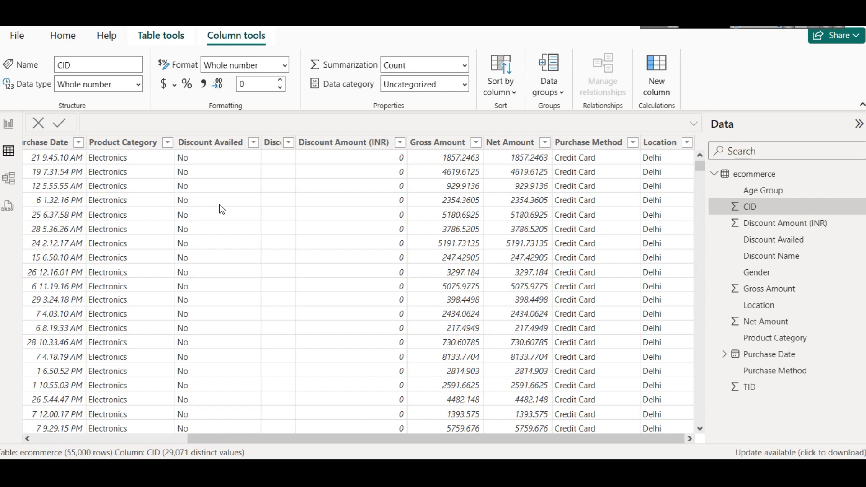
left_click_drag(296, 143, 320, 150)
left_click(295, 163)
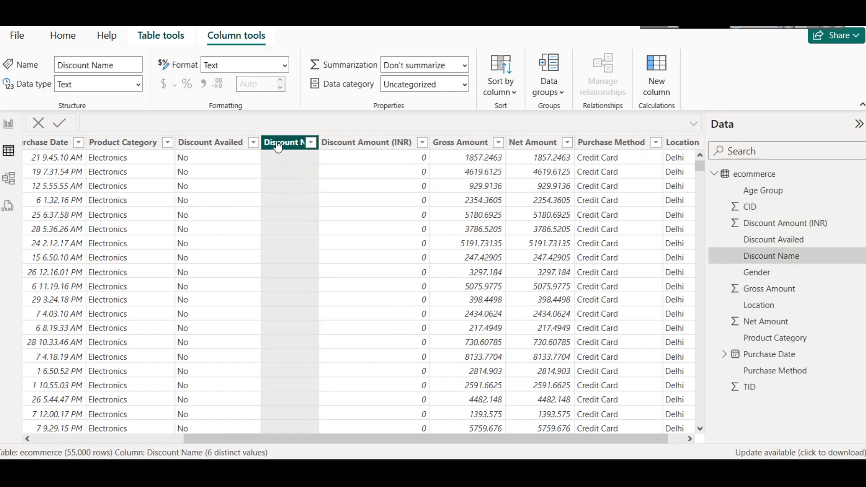
left_click(311, 143)
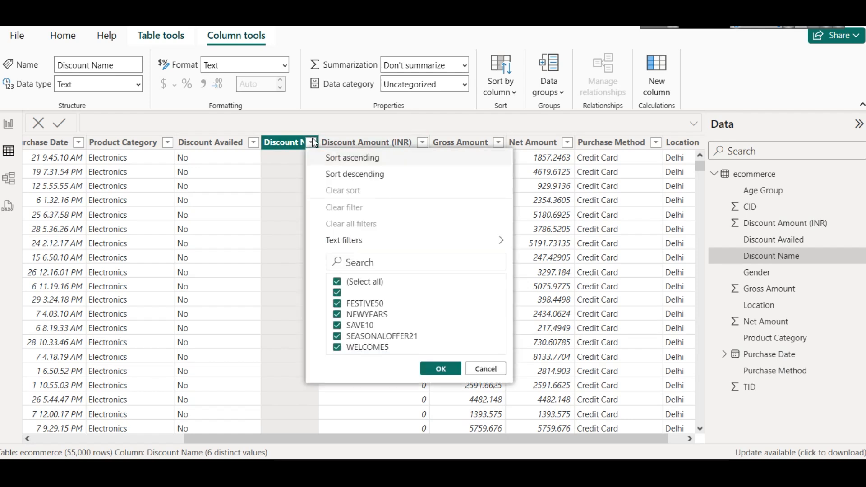
left_click(481, 364)
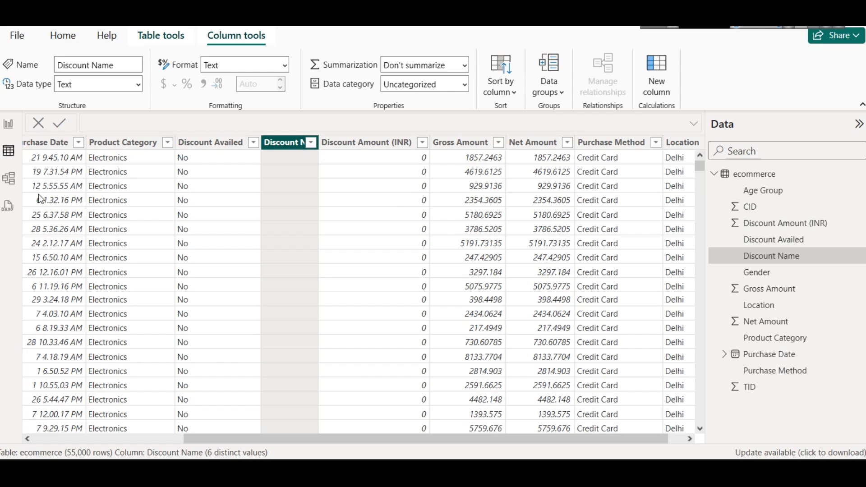
Step: Return to the report page, add a card visual, and shrink it to a small box just under the title's start
left_click(8, 125)
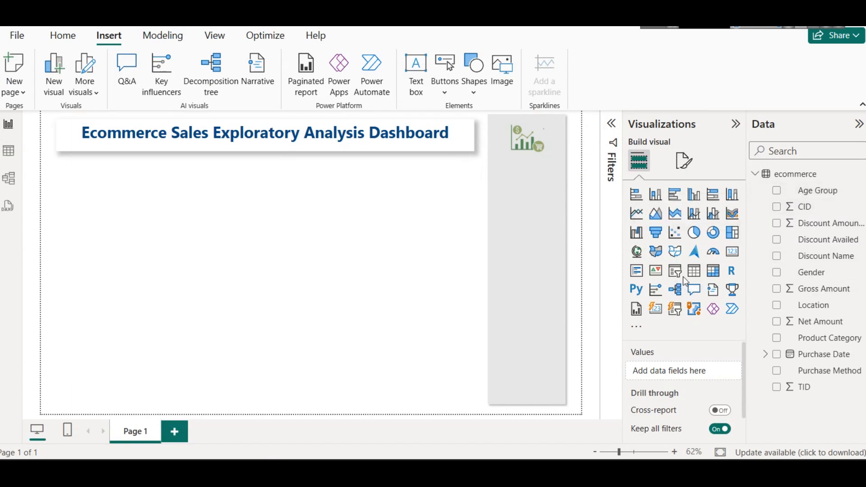
left_click(731, 251)
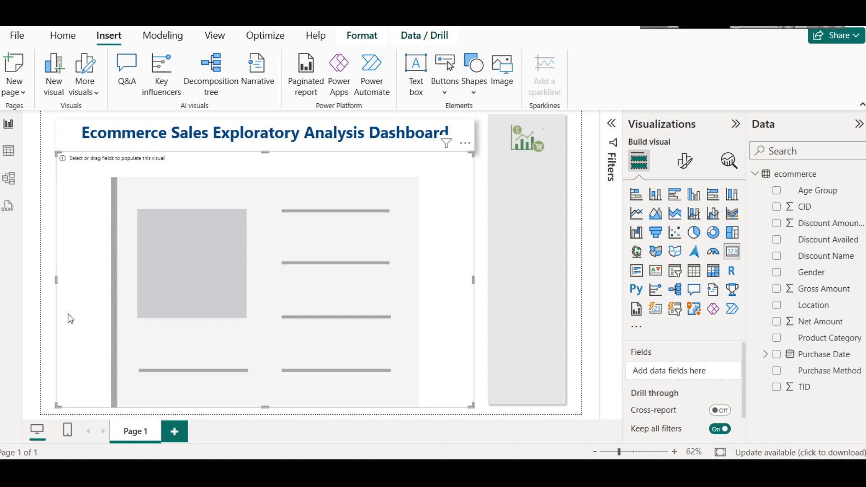
left_click_drag(267, 152, 294, 348)
left_click_drag(279, 385, 270, 197)
left_click_drag(464, 188, 120, 173)
mouse_move(83, 220)
left_mouse_down()
mouse_move(82, 196)
mouse_move(84, 204)
left_mouse_up()
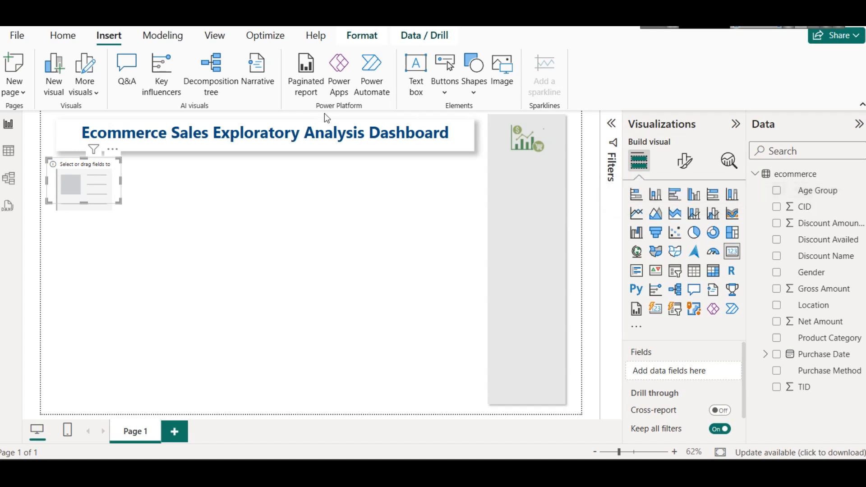
left_click(174, 37)
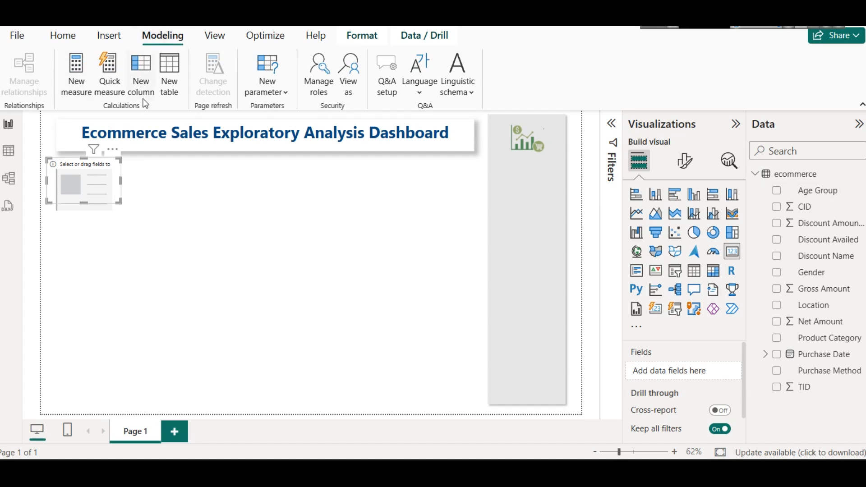
left_click(168, 80)
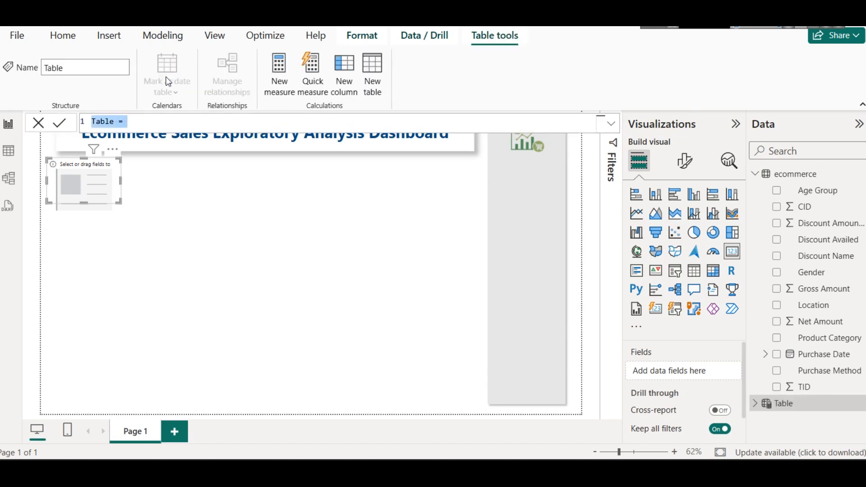
left_click(783, 403)
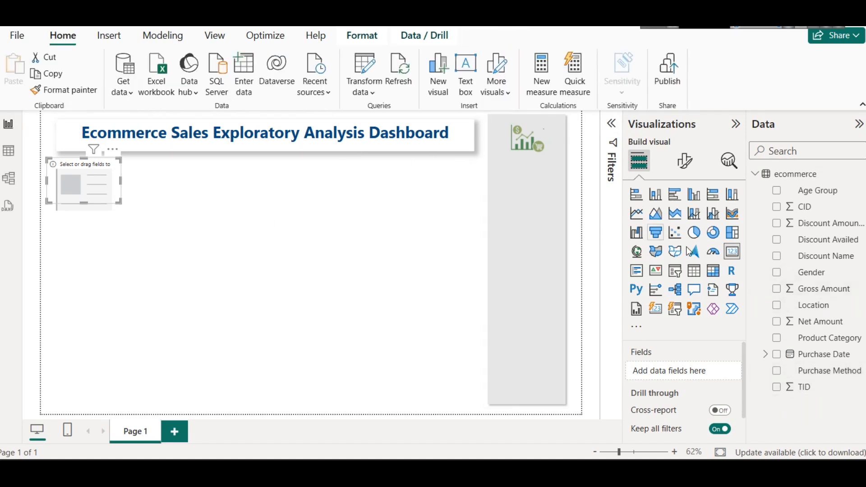
Step: Create a new empty calculated table named Measures Table
left_click(162, 35)
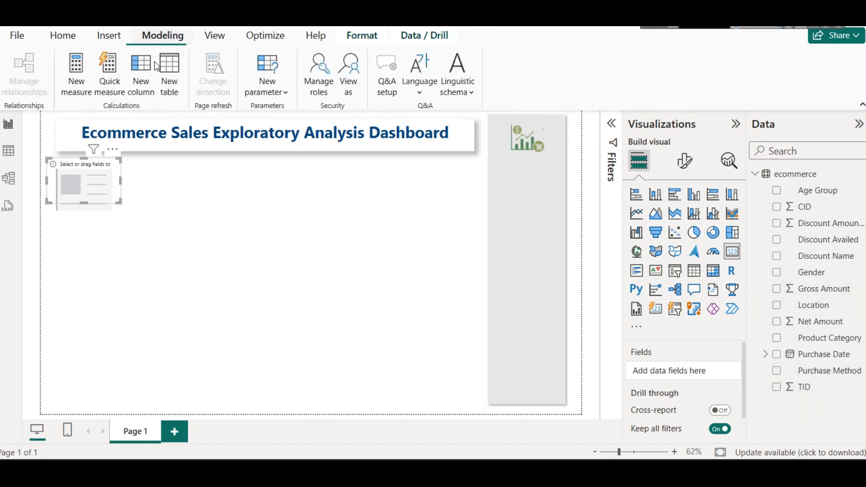
left_click(170, 88)
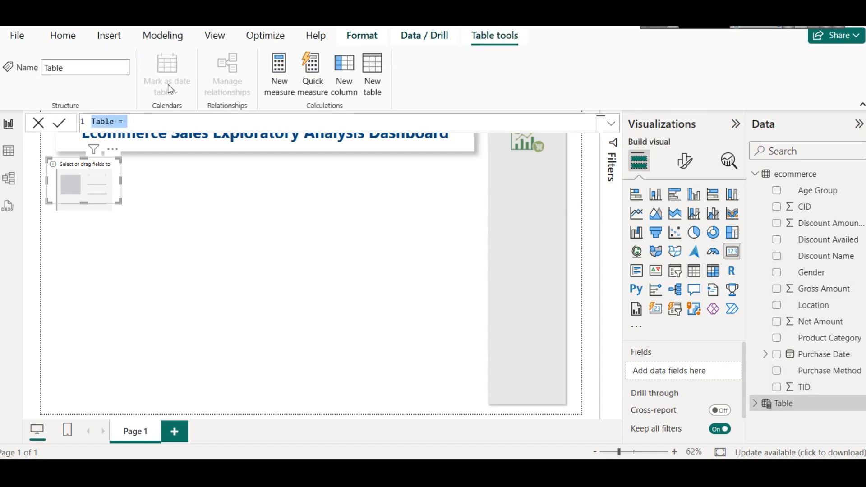
left_click(115, 122)
double_click(115, 123)
type("Measures ")
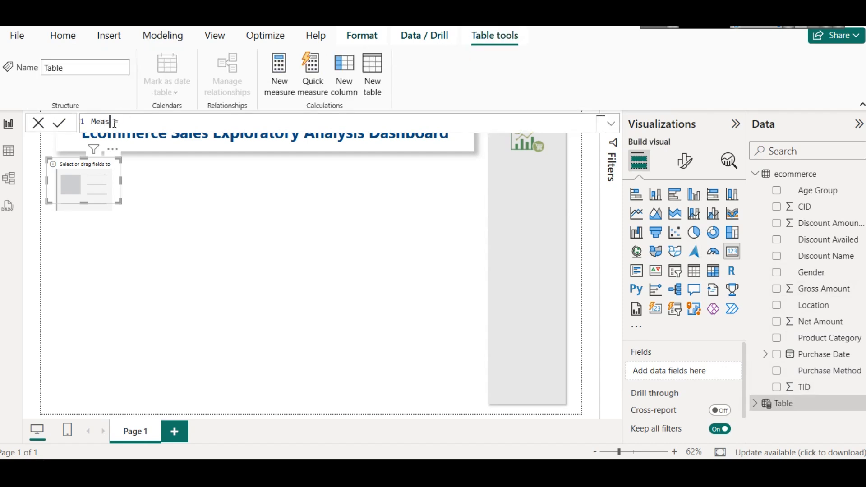
type("Table =")
key("Return")
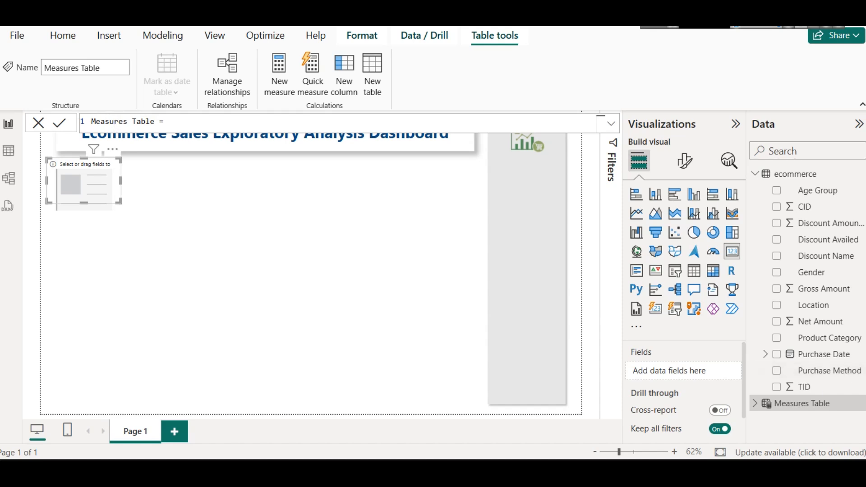
Step: Start a new measure in Measures Table and name it Num Customers
right_click(789, 414)
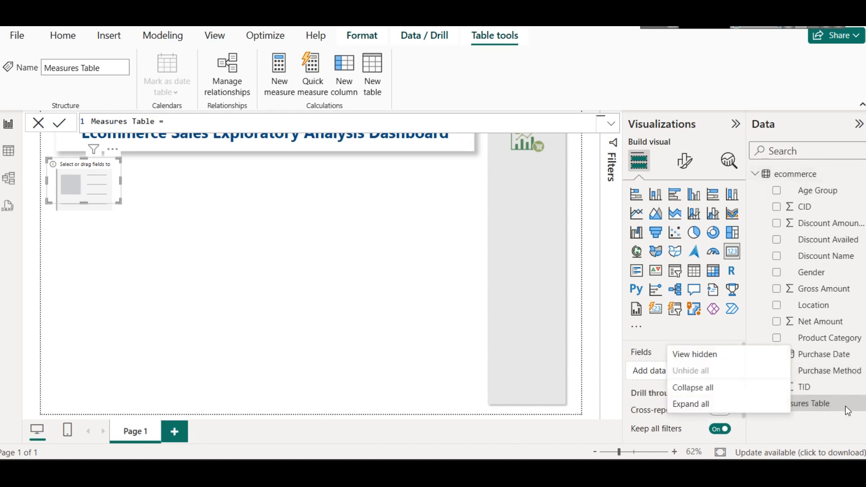
left_click(814, 400)
right_click(793, 397)
left_click(697, 221)
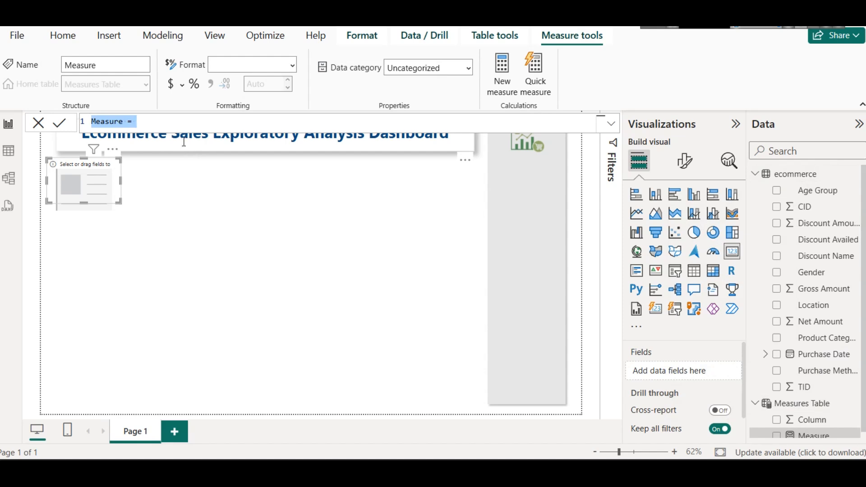
double_click(121, 122)
type("Num C")
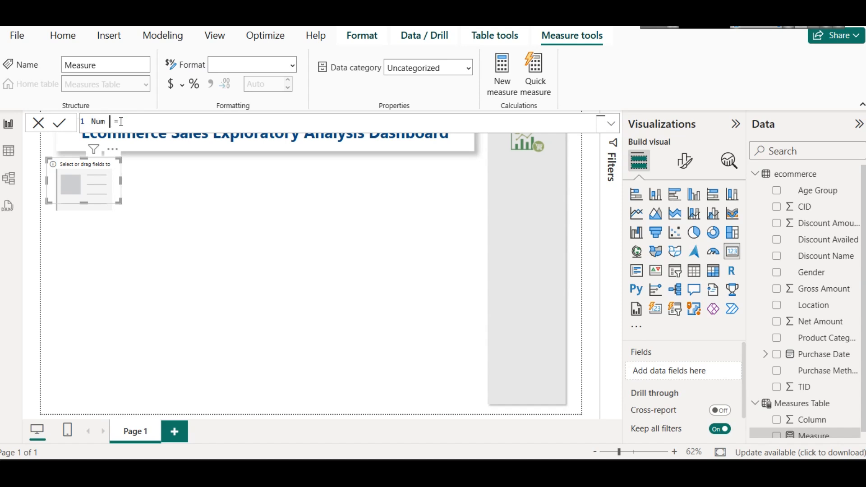
type("ustomers")
Step: Define the Num Customers measure as DISTINCTCOUNT(ecommerce[CID]) and commit the formula
left_click(169, 123)
type("DISTI")
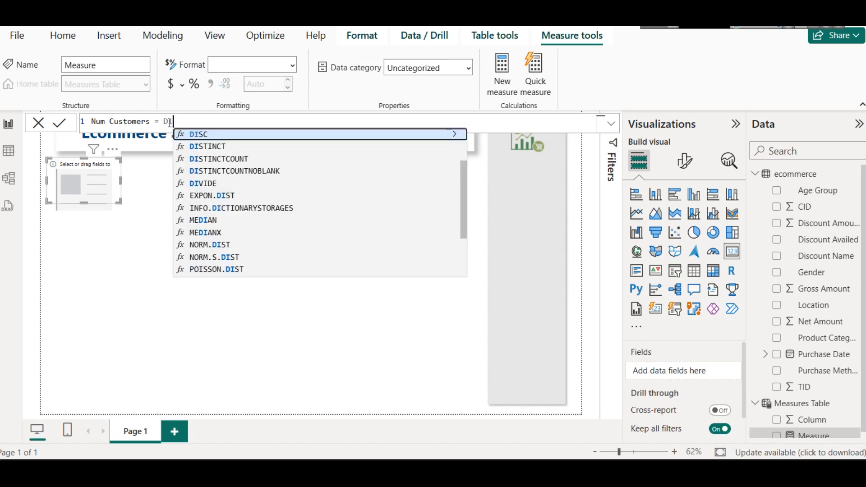
key("Down")
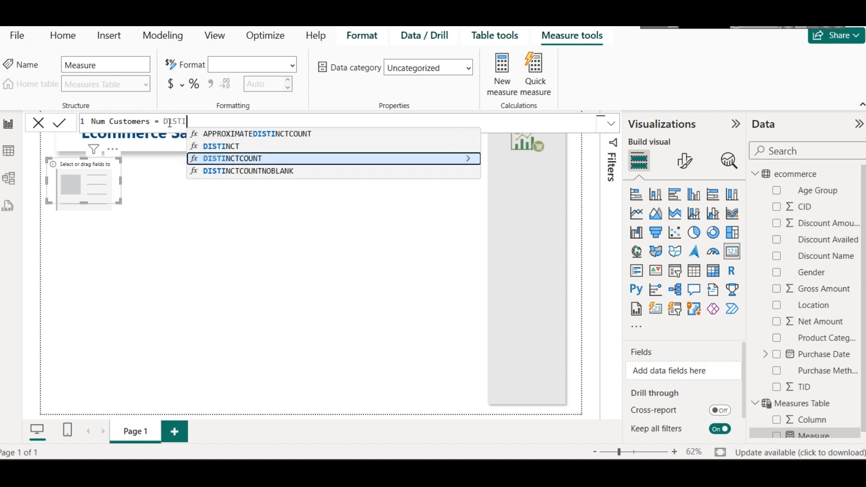
key("Tab")
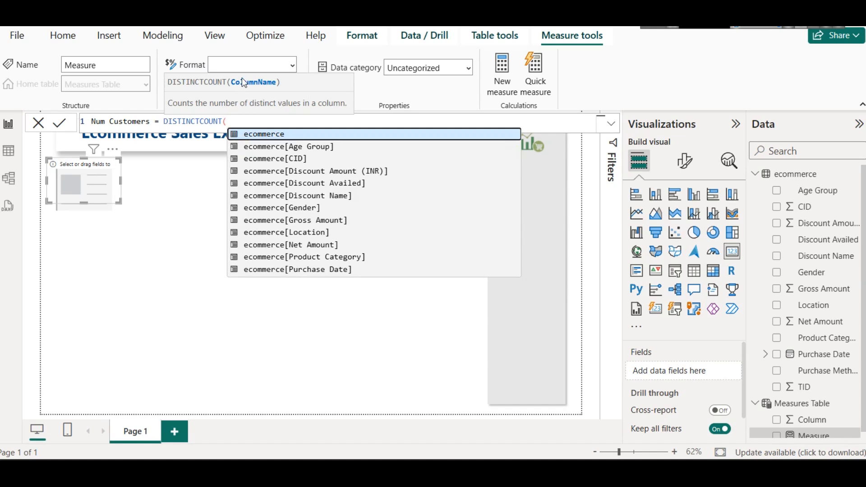
key("Down")
key("Down")
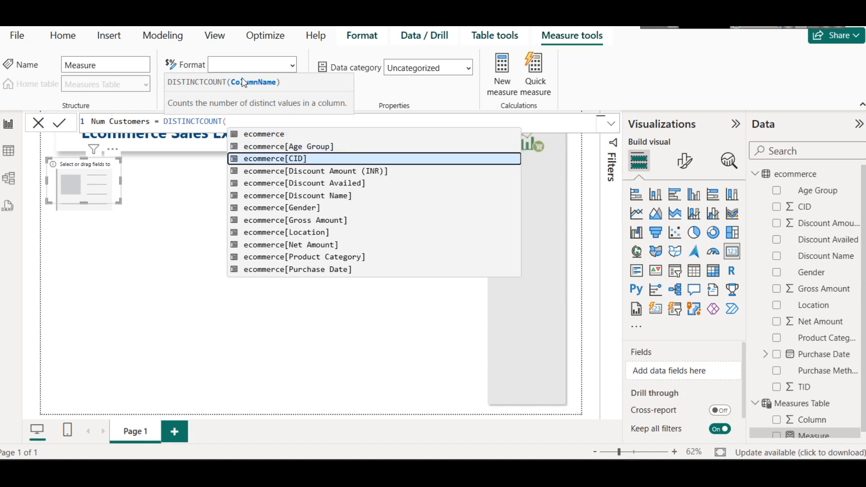
key("Tab")
type(")")
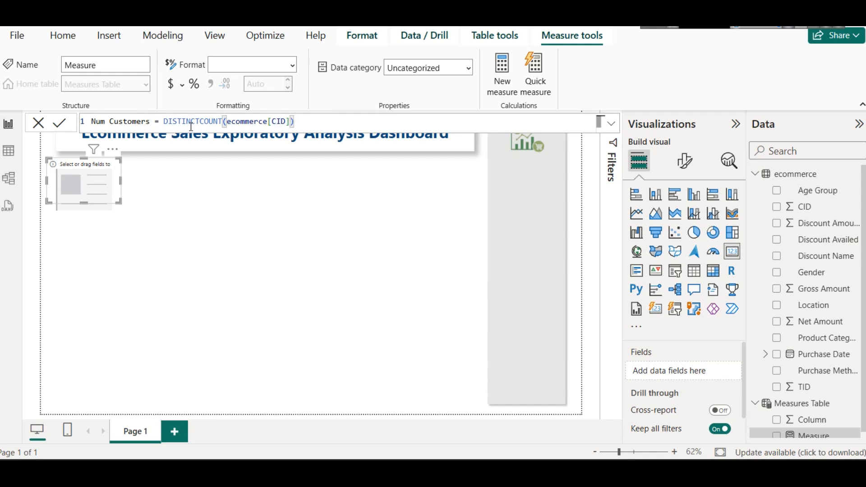
left_click(59, 127)
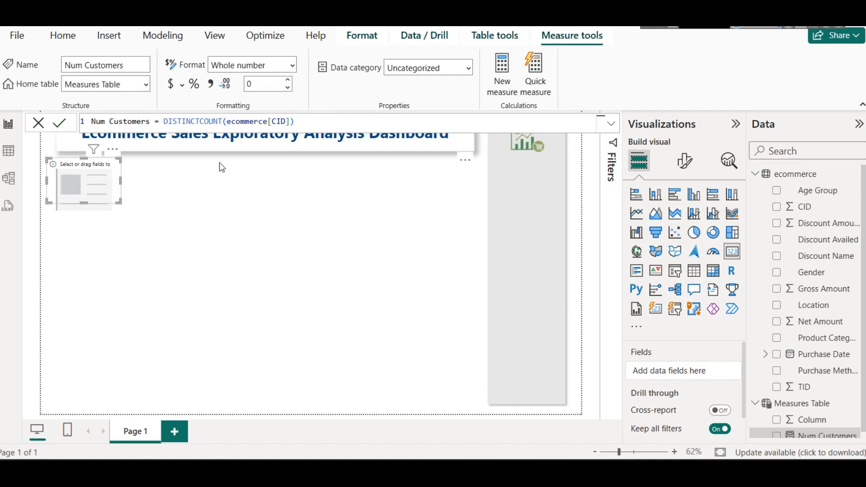
Step: Assign the Num Customers measure to the empty card under the title
left_click(332, 284)
left_click_drag(818, 441, 71, 170)
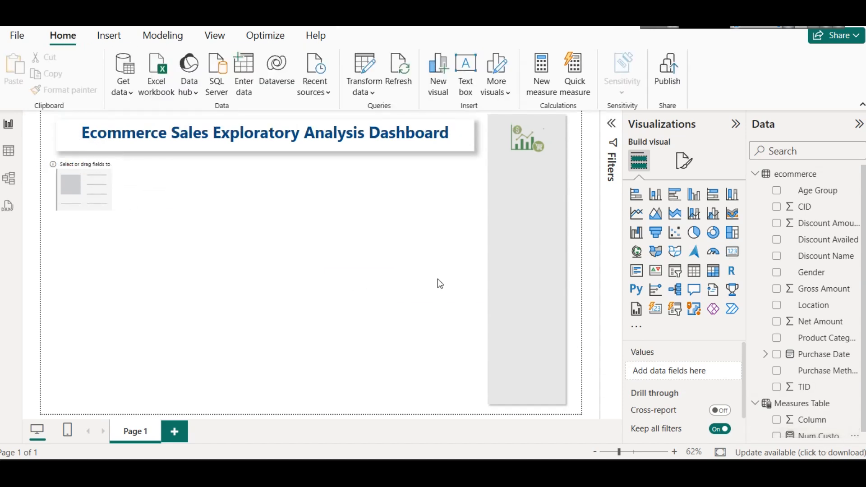
scroll(834, 374, "down", 1)
left_click_drag(819, 430, 81, 188)
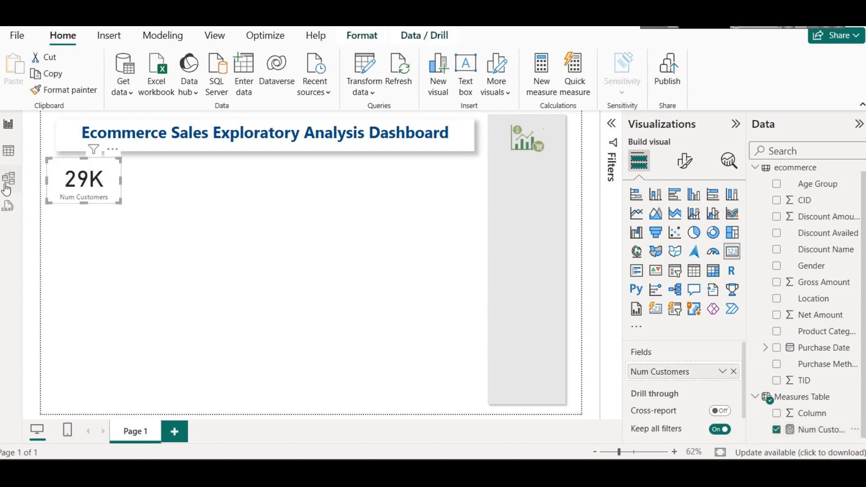
Step: Check the ecommerce table's total row count in the table data and return to the report page
left_click(5, 156)
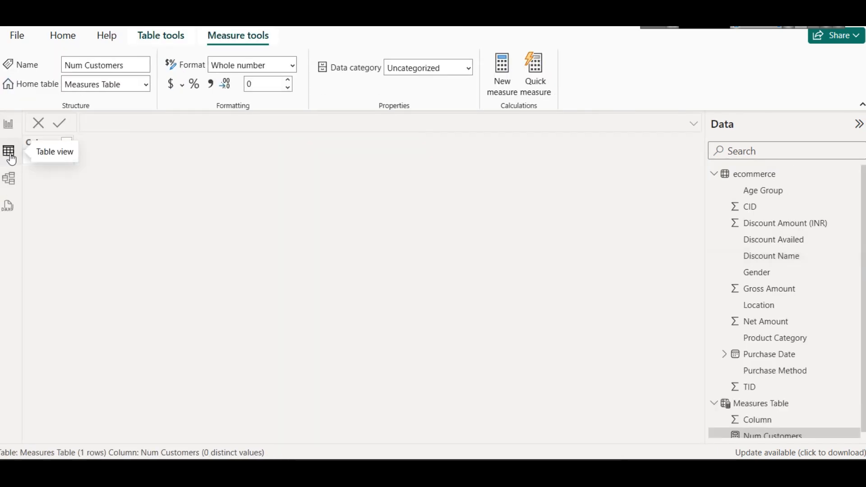
left_click(740, 173)
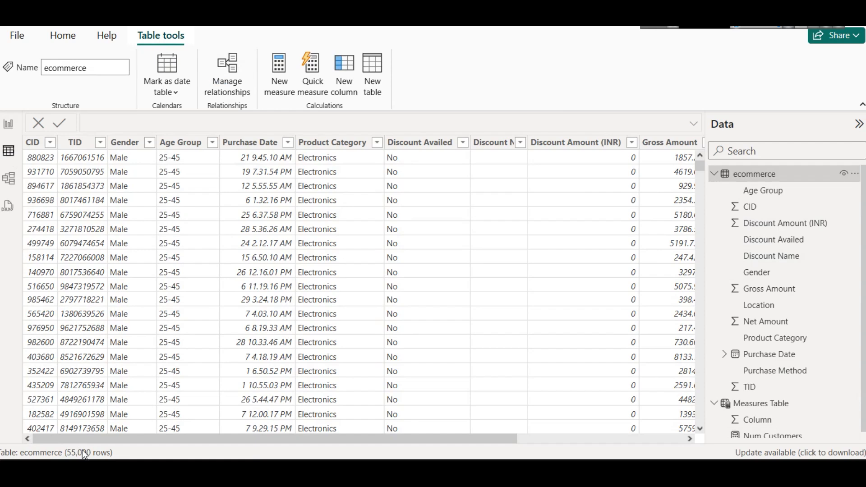
left_click(8, 123)
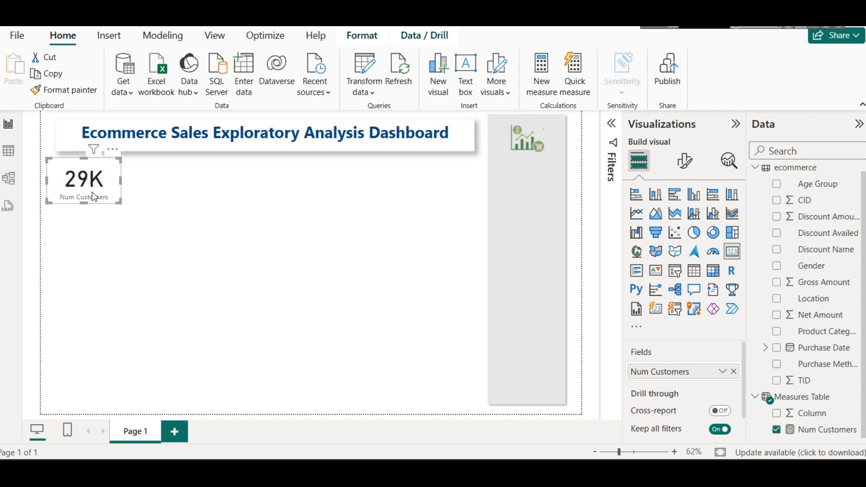
Step: Set the Num Customers card's callout value color to the title's dark blue
left_click(684, 161)
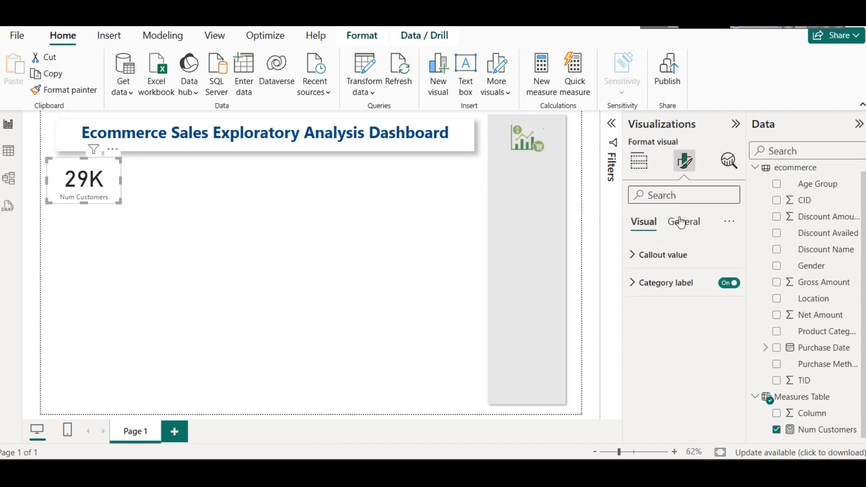
left_click(675, 255)
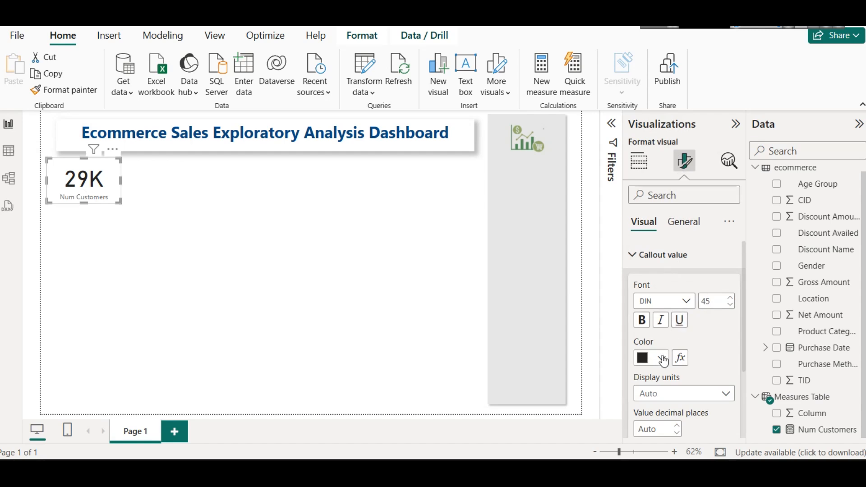
left_click(662, 358)
left_click(690, 251)
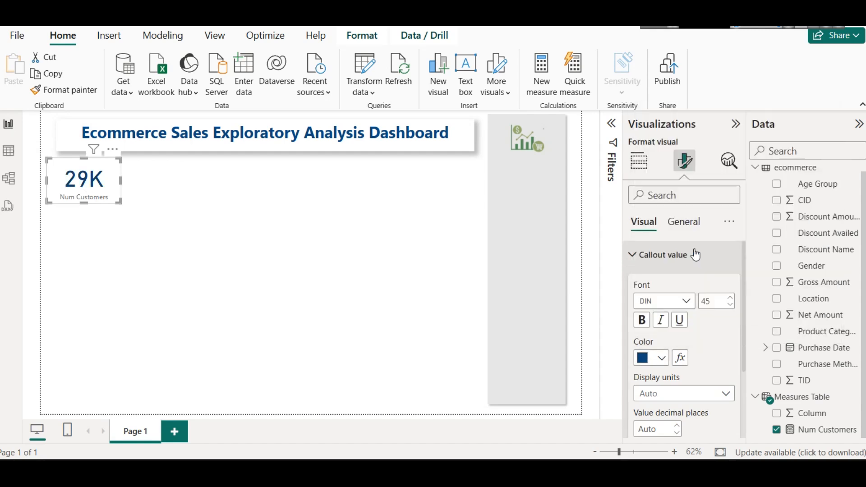
Step: Set the card's category label color to dark brown and enlarge its font by one increment
scroll(683, 380, "down", 3)
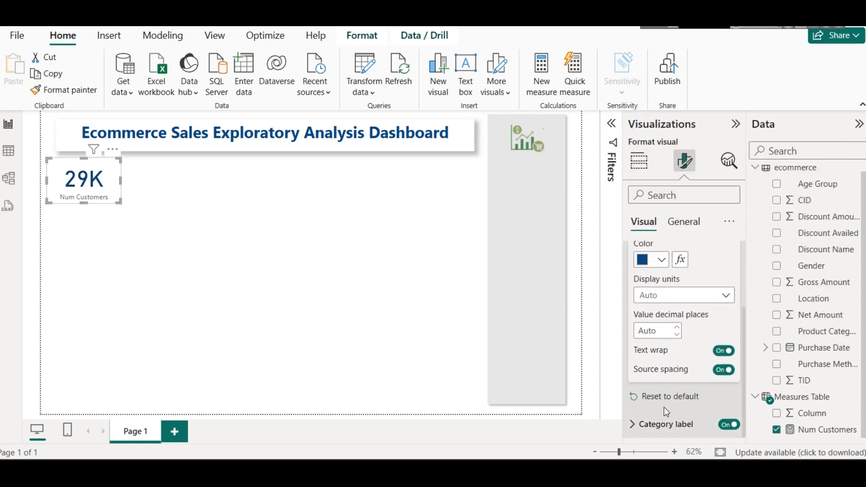
left_click(661, 423)
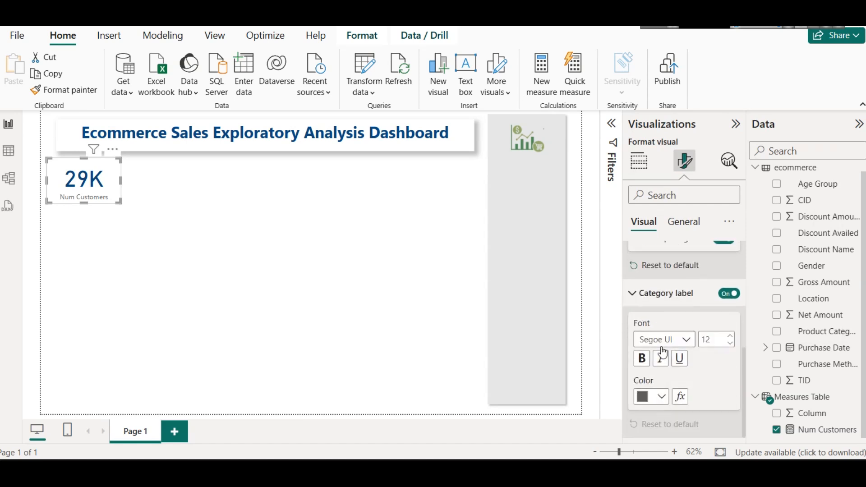
left_click(662, 397)
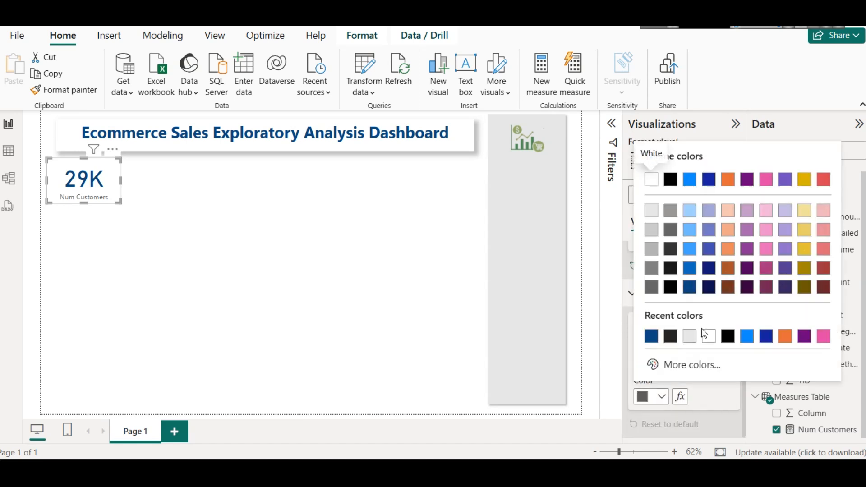
left_click(731, 288)
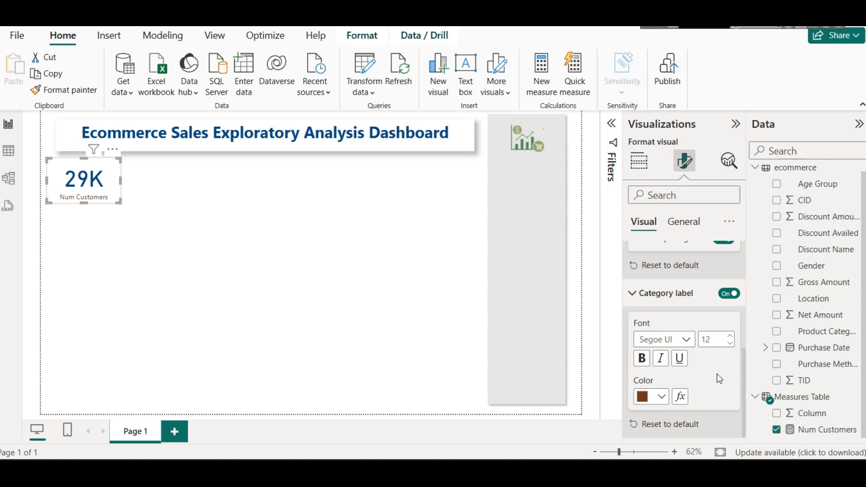
left_click(730, 336)
left_click(682, 224)
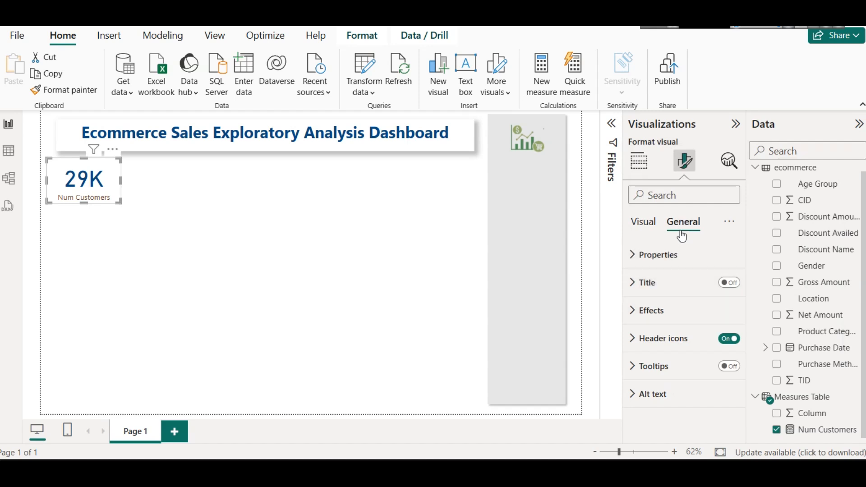
left_click(161, 197)
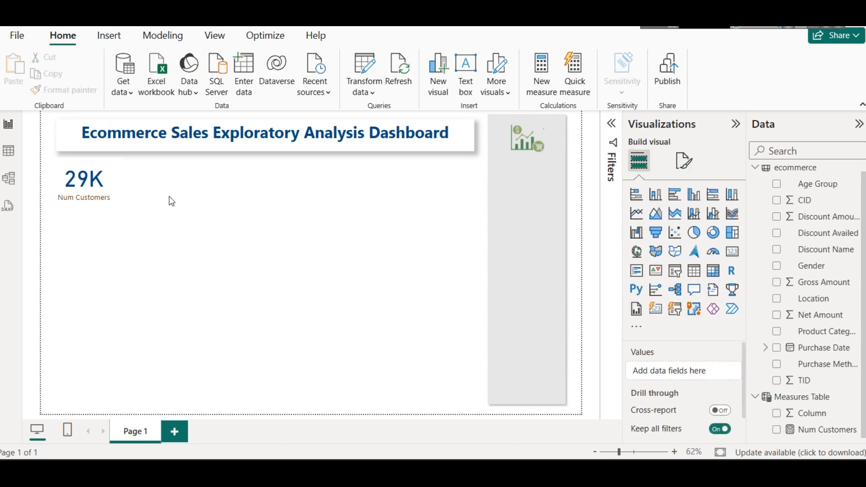
Step: Set the Num Customers card's callout value font size to 35 and reduce the card's height slightly
left_click(105, 185)
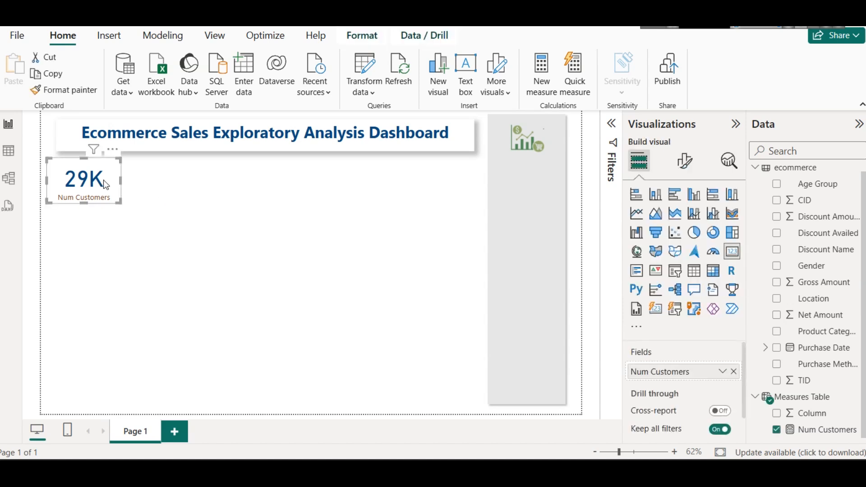
left_click(686, 161)
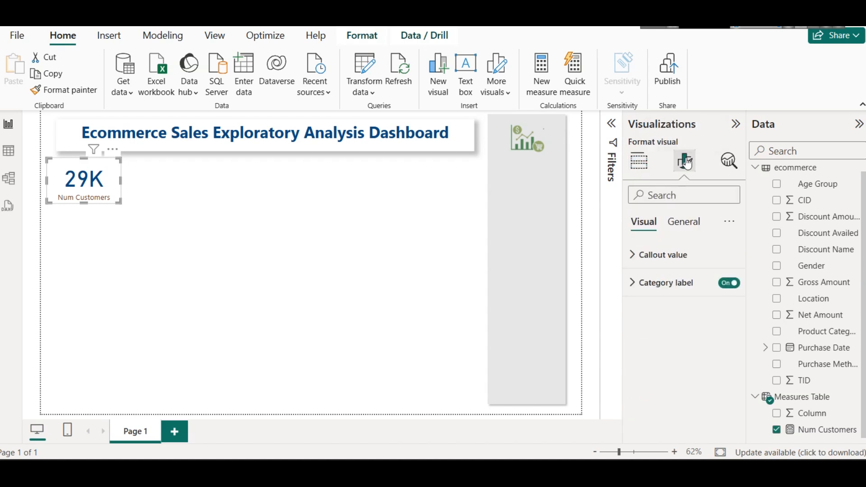
left_click(675, 266)
left_click(675, 266)
left_click(672, 282)
left_click(672, 282)
left_click(656, 254)
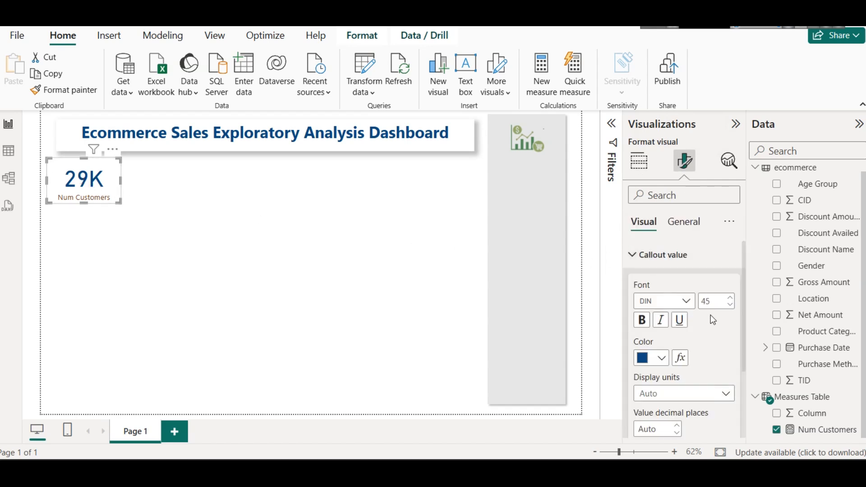
left_click(729, 306)
left_click(730, 306)
left_click(729, 306)
left_click(729, 306)
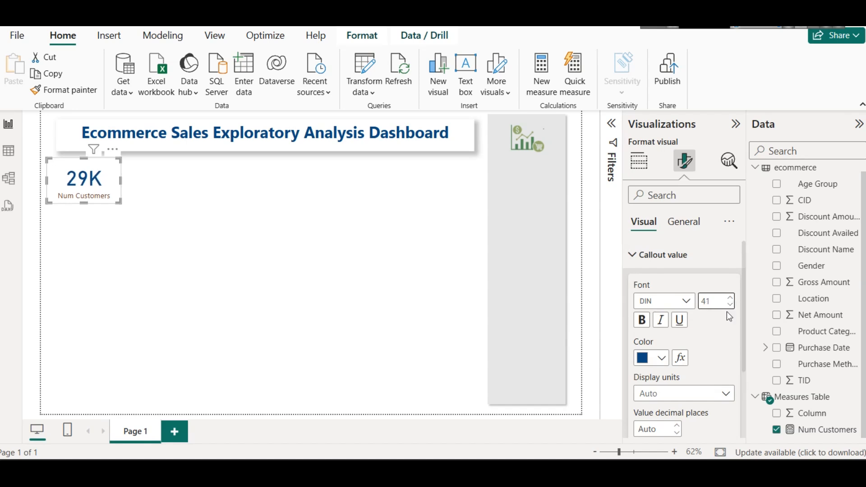
left_click(729, 305)
left_click(729, 307)
left_click(729, 307)
left_click(729, 306)
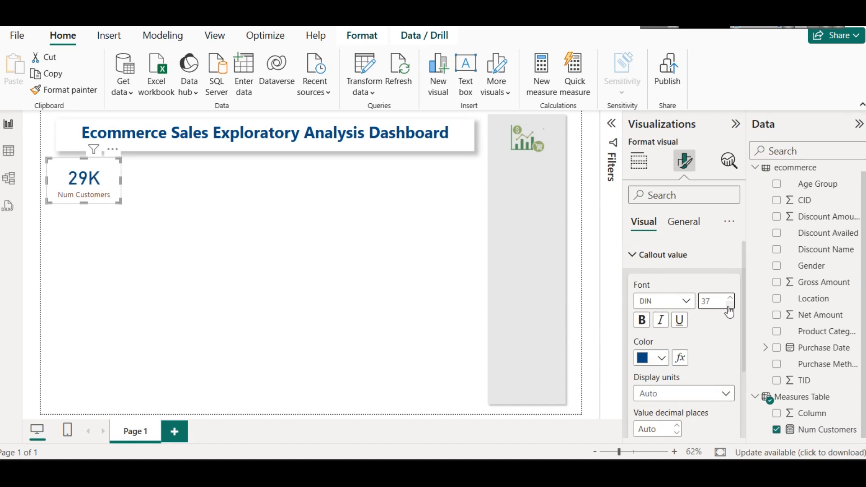
left_click(729, 306)
left_click(728, 306)
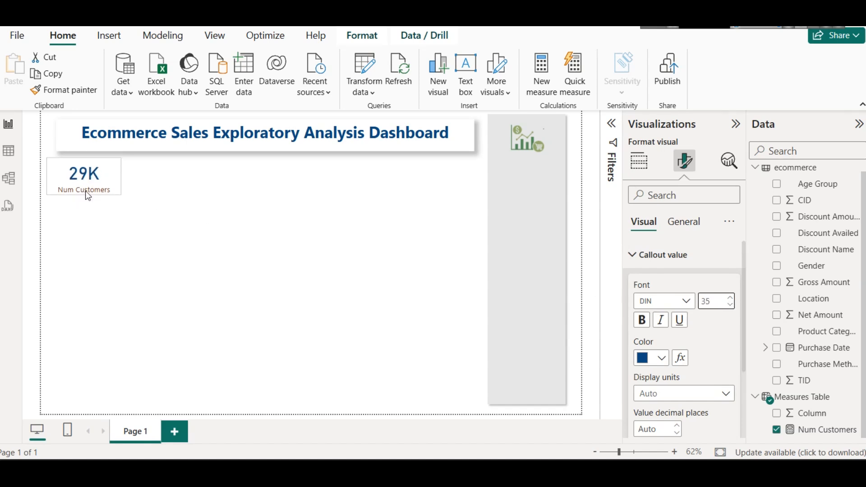
left_click_drag(93, 203, 93, 195)
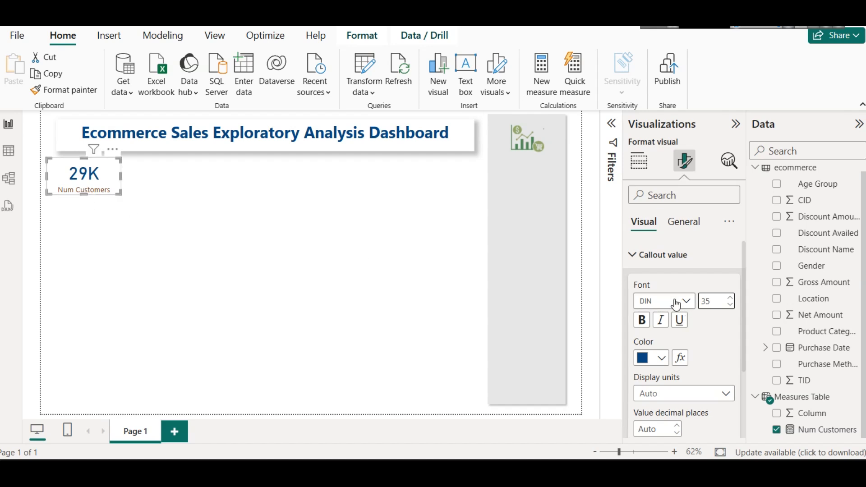
Step: Make the Num Customers card's category label bold and increase the card's height slightly to fit it
left_click(653, 253)
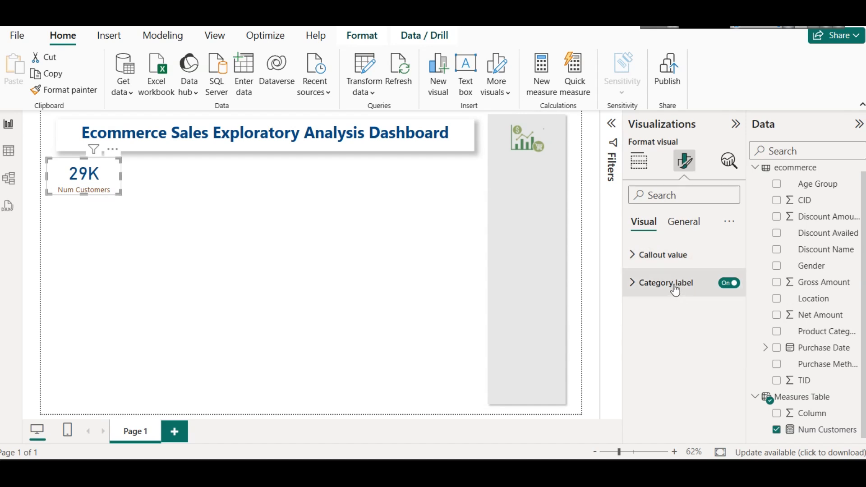
left_click(675, 288)
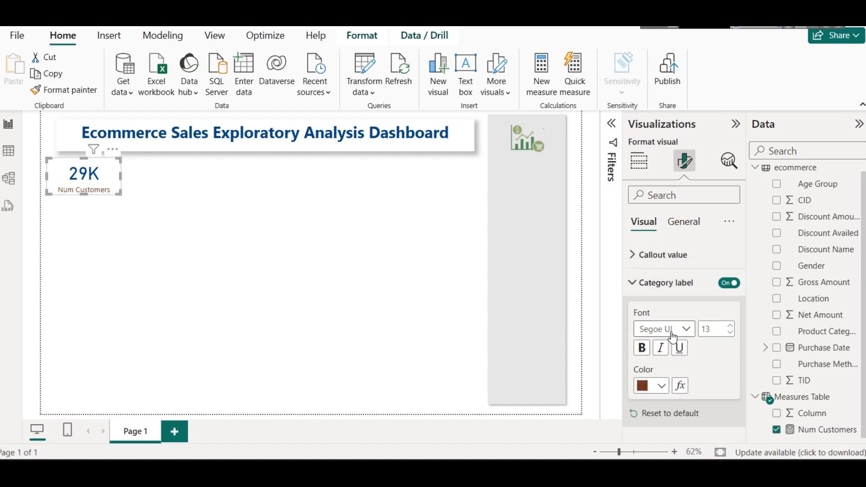
left_click(646, 357)
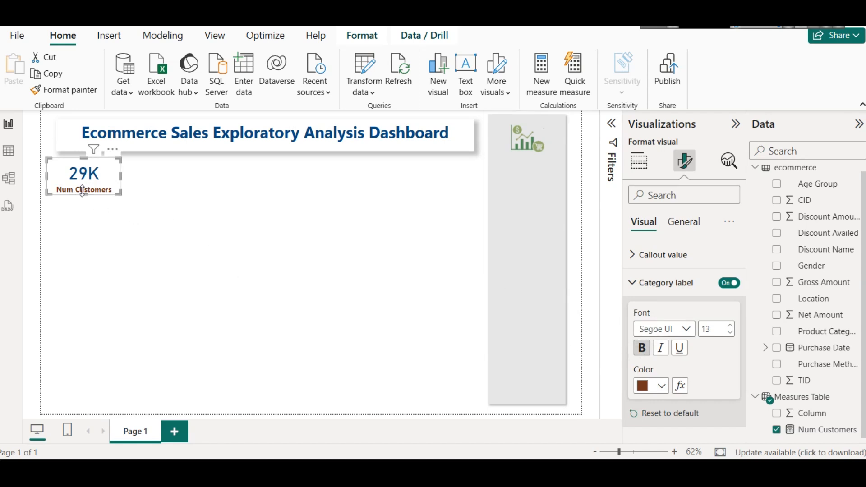
left_click_drag(82, 192, 83, 198)
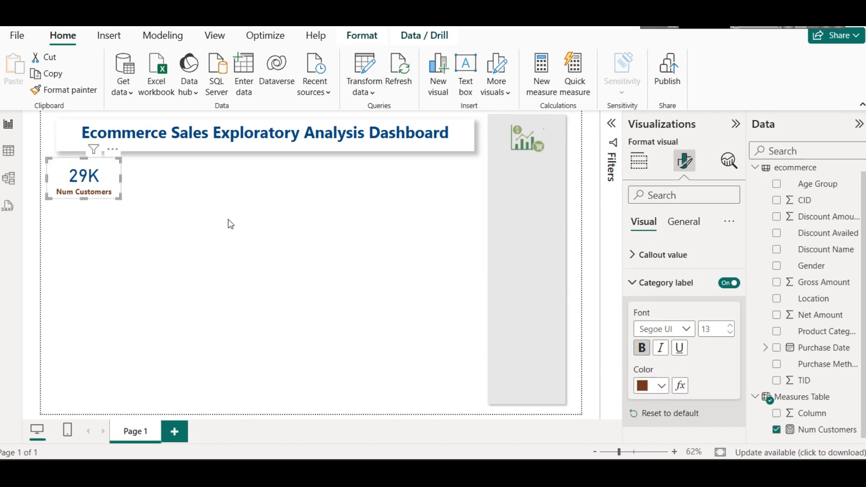
Step: Turn on the shadow effect for the Num Customers card
left_click(660, 283)
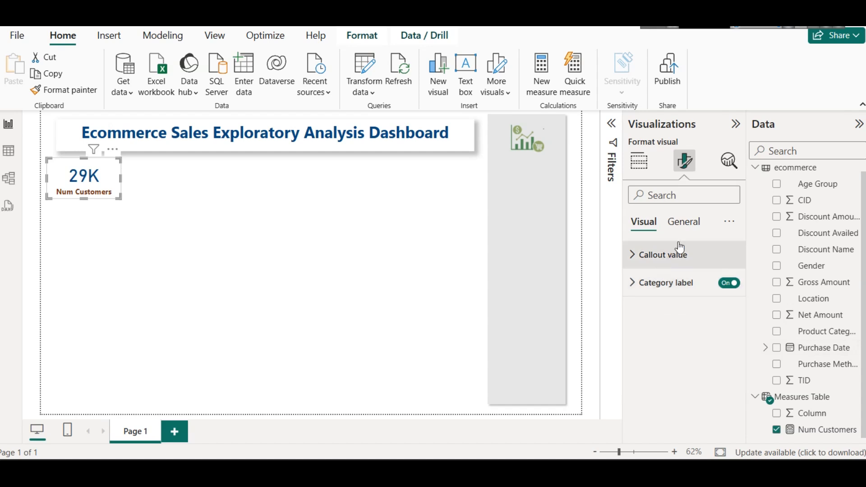
left_click(685, 224)
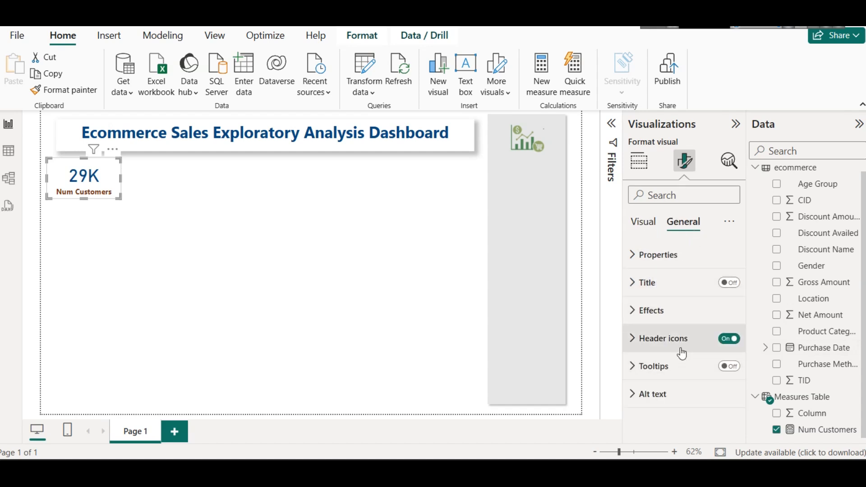
left_click(650, 316)
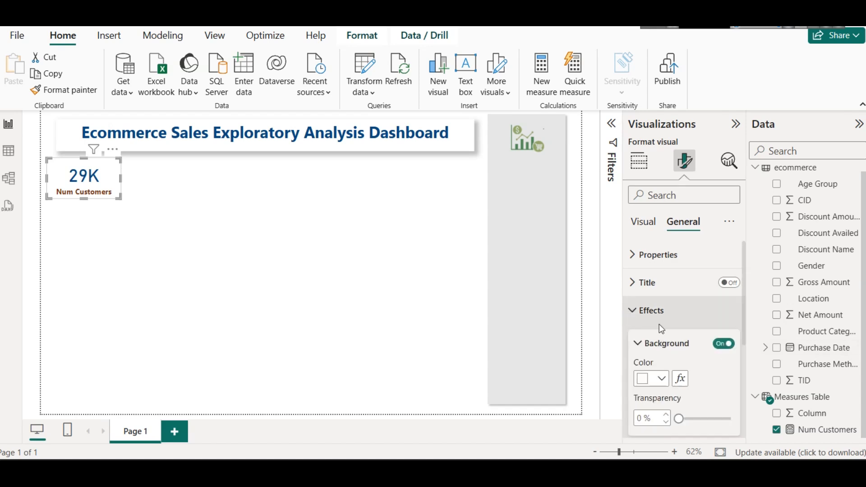
scroll(659, 322, "down", 3)
left_click(728, 357)
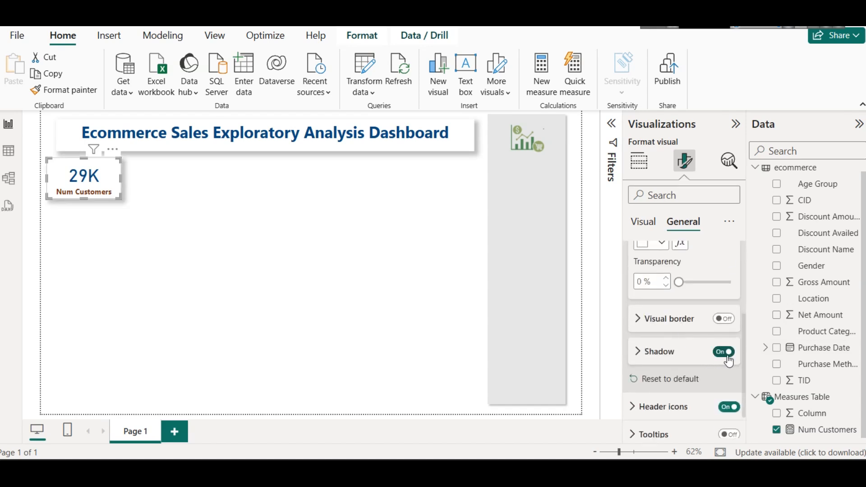
left_click(270, 233)
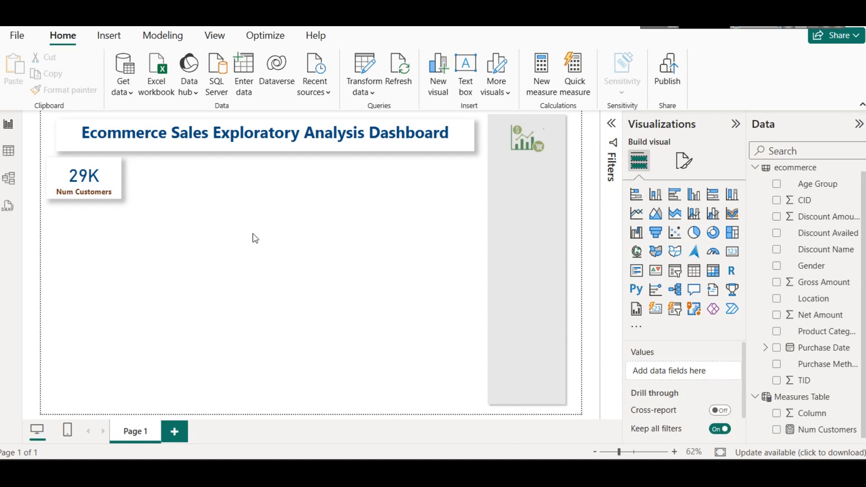
Step: Duplicate the Num Customers card and place the copy beside the original in the same row
left_click(90, 177)
left_click_drag(91, 177, 176, 172)
left_click(307, 214)
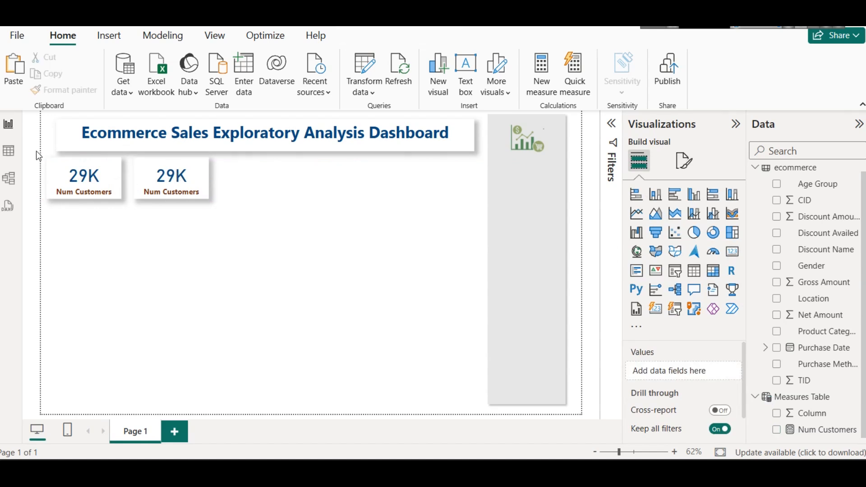
Step: Extend the dashboard title box's left edge to line up with the first card's left edge
left_click(56, 137)
left_click_drag(56, 137, 51, 135)
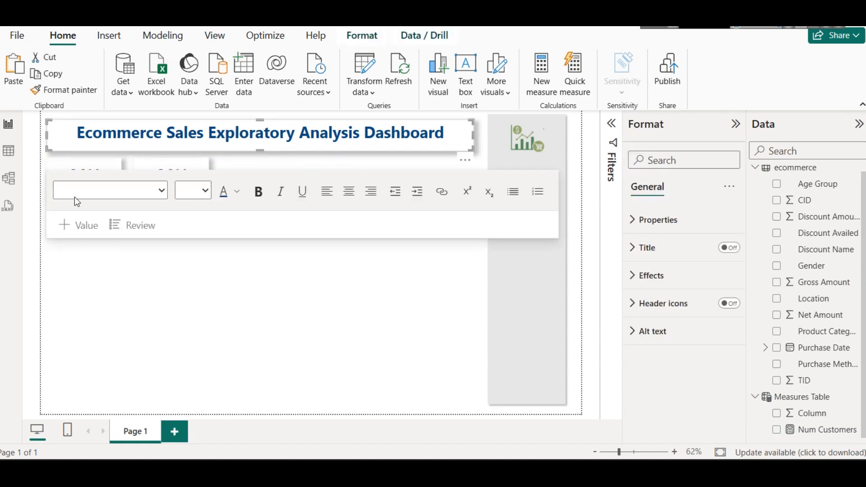
left_click(139, 297)
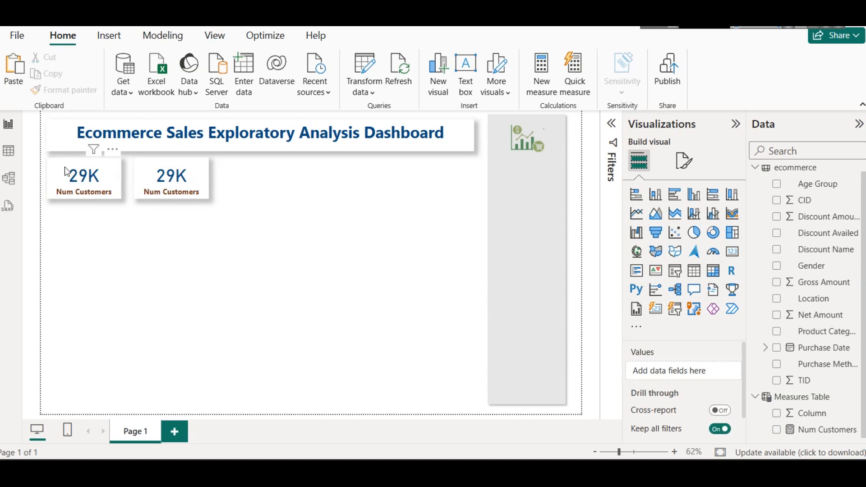
left_click(53, 140)
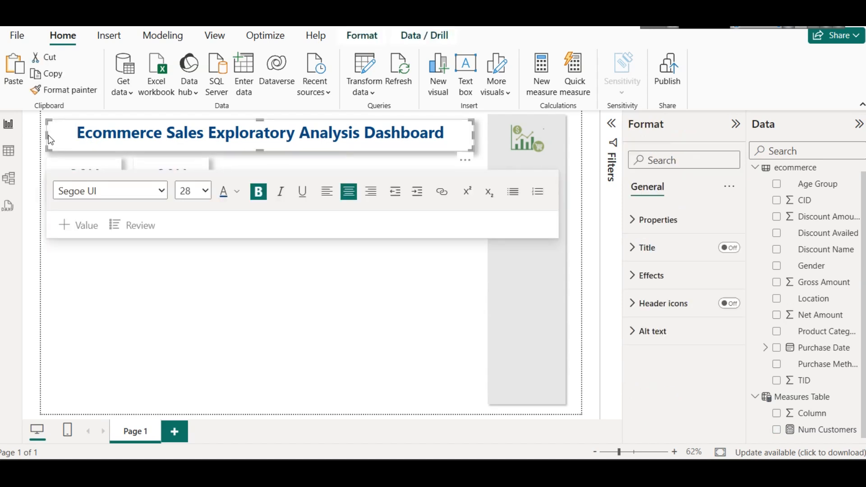
mouse_move(48, 136)
left_mouse_down()
mouse_move(64, 137)
mouse_move(49, 140)
left_mouse_up()
left_click(75, 286)
left_click(54, 140)
left_click(60, 167)
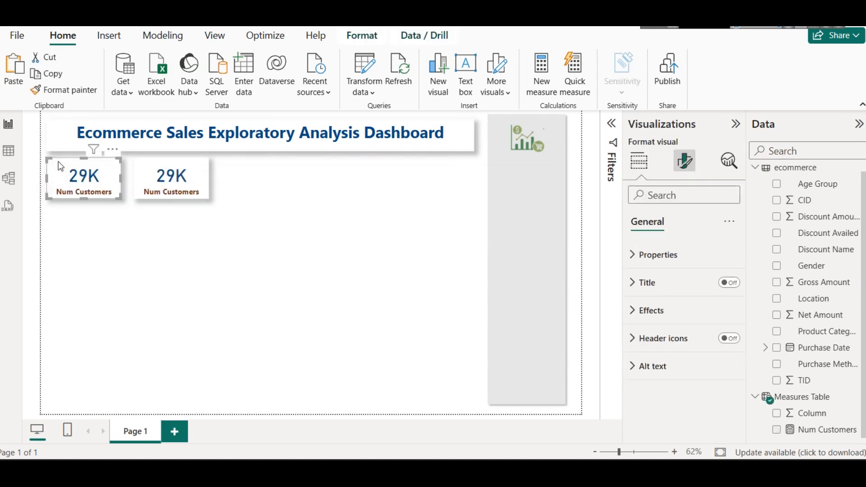
left_click(60, 141)
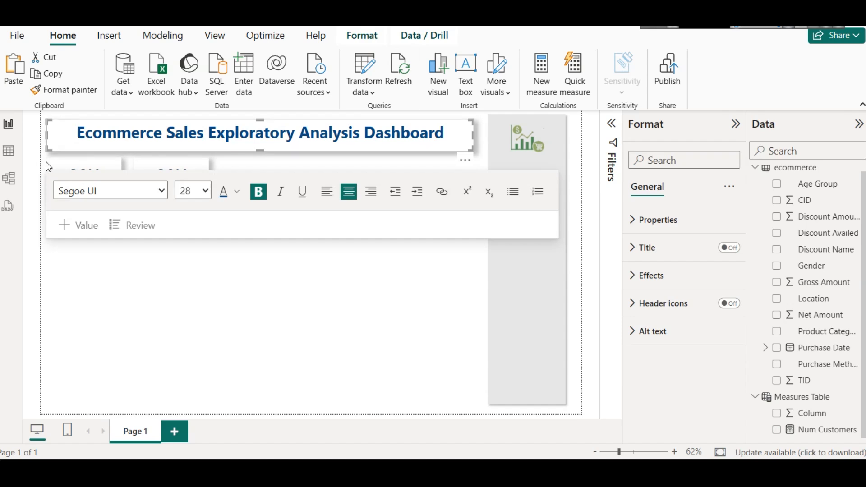
left_click(101, 259)
Step: Move the duplicated card slightly closer to the first Num Customers card
left_click(162, 185)
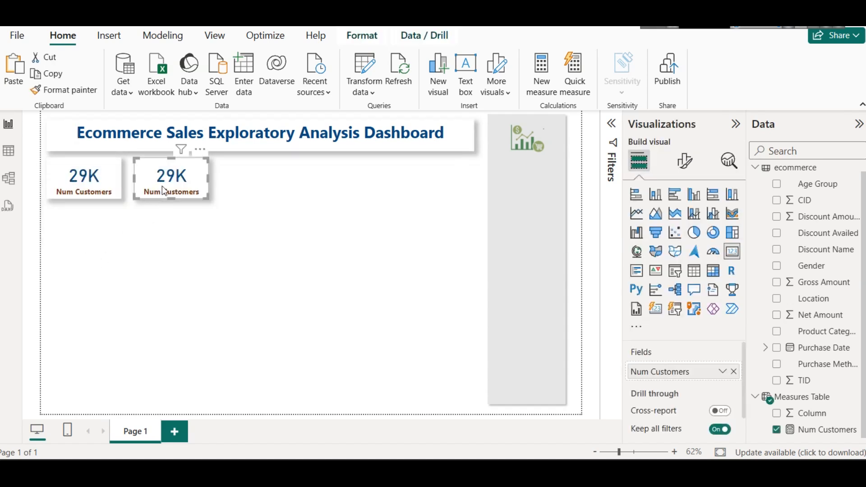
left_click(95, 178)
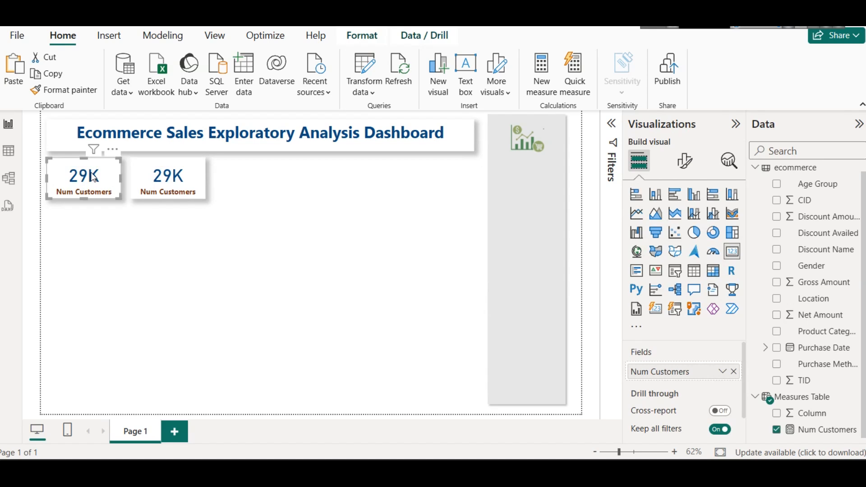
left_click_drag(94, 179, 92, 178)
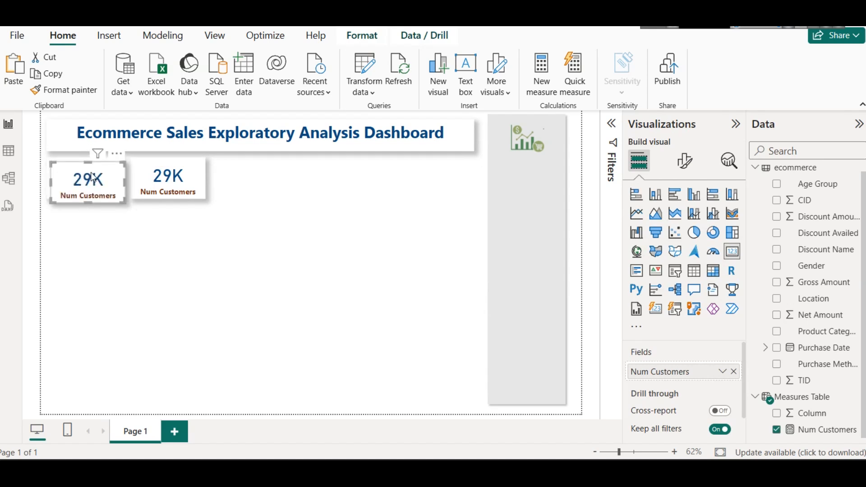
key("ctrl+z")
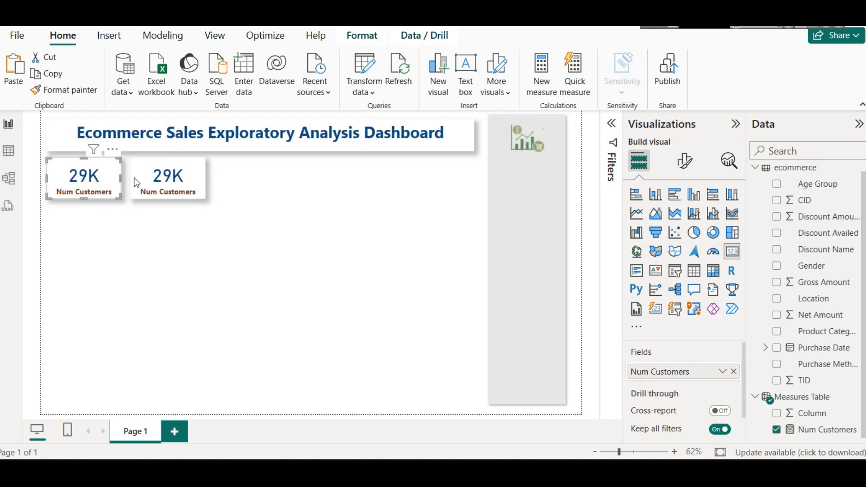
left_click(149, 176)
left_click(73, 176)
left_click(18, 35)
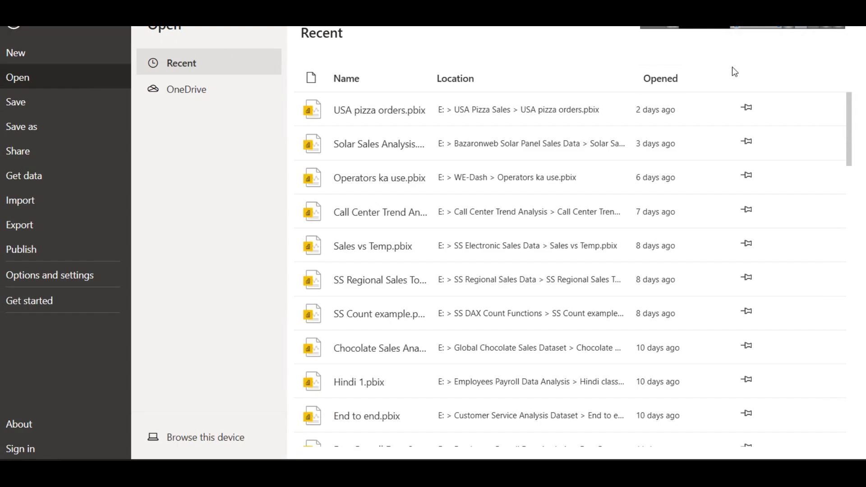
key("Escape")
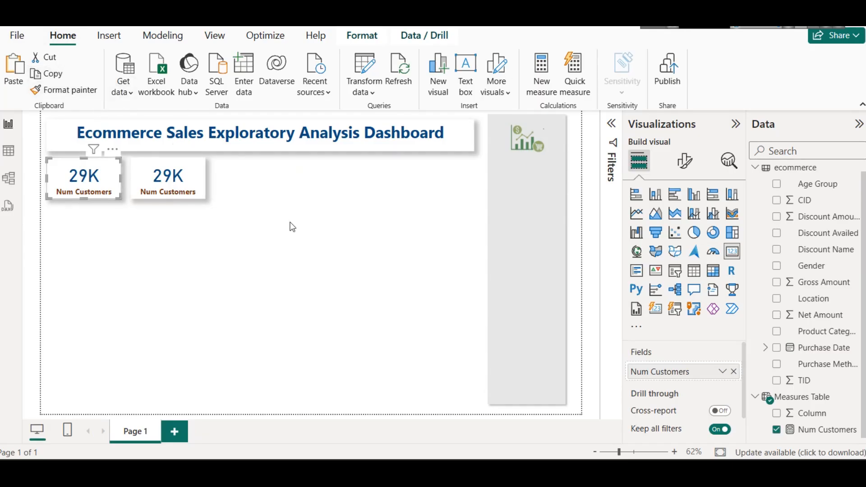
left_click(287, 199)
left_click(18, 75)
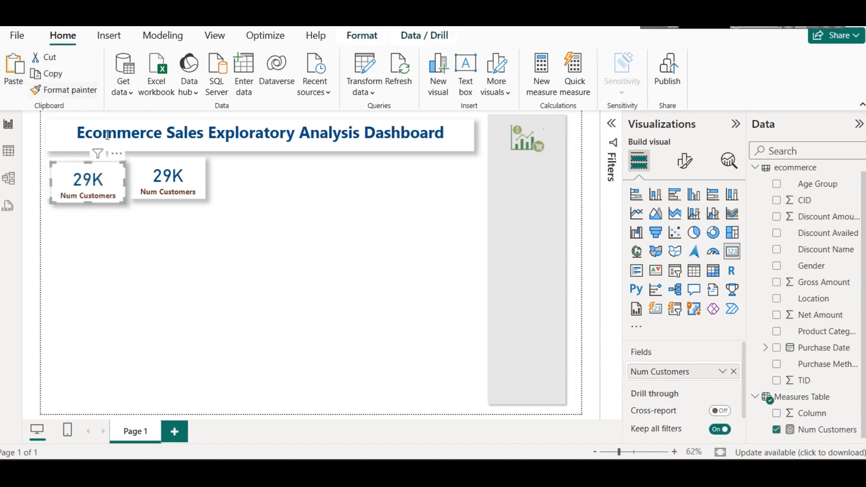
key("ctrl+z")
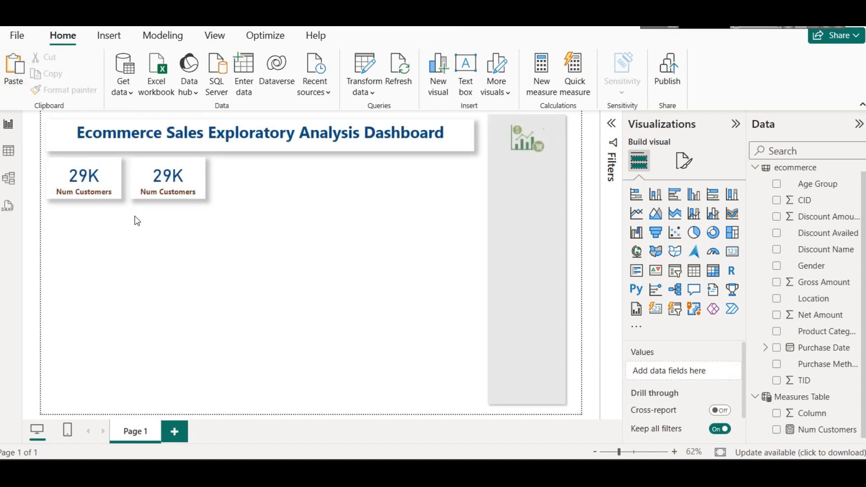
Step: Save the report as ECommerce Sales Analysis in the eCommerce Sales Analysis Project folder on New Volume (E:)
left_click(160, 190)
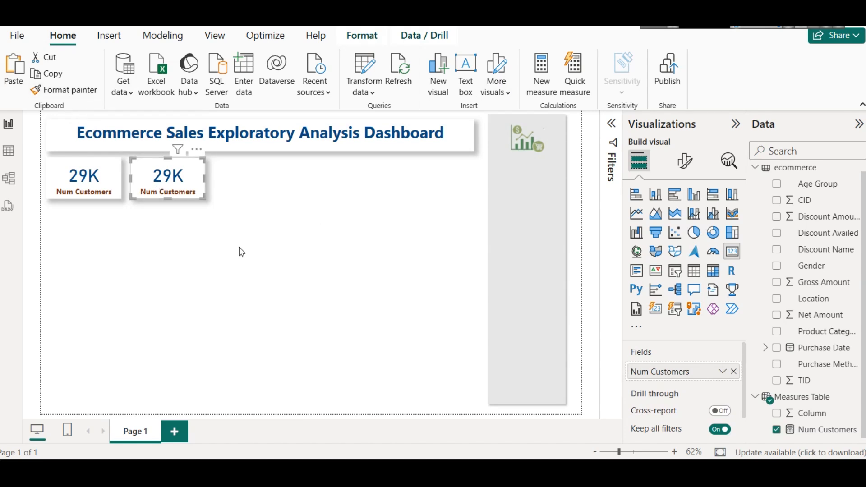
left_click(17, 35)
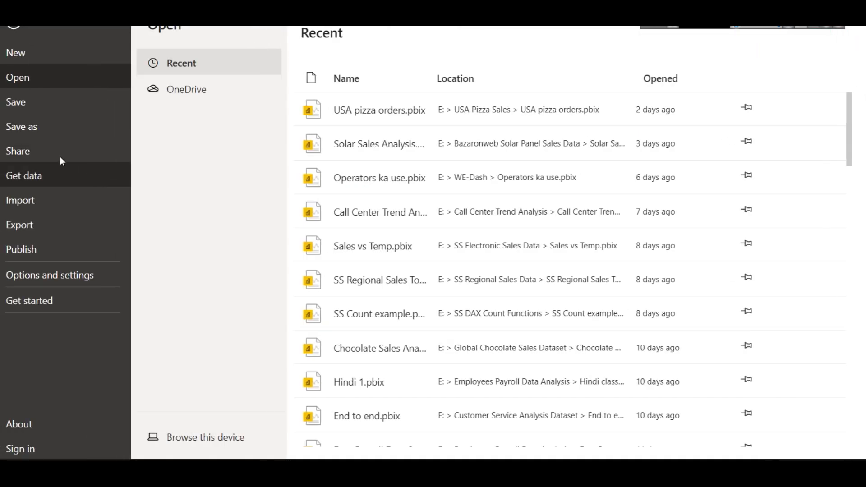
left_click(54, 131)
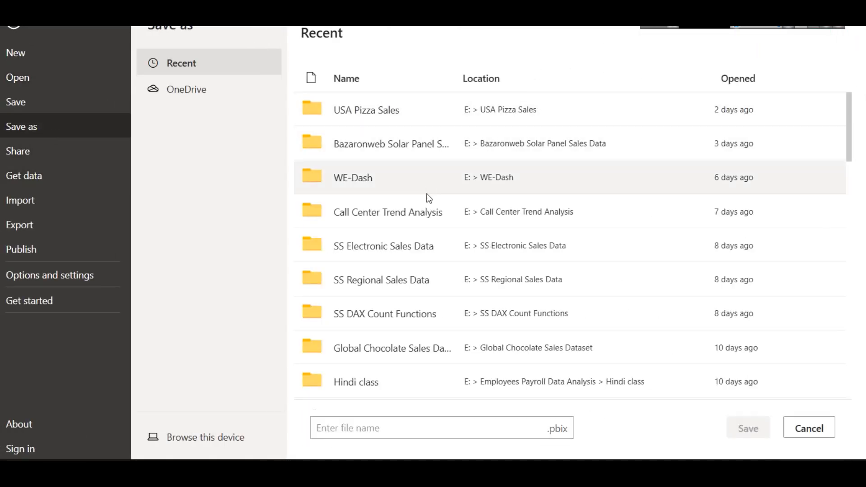
left_click(246, 442)
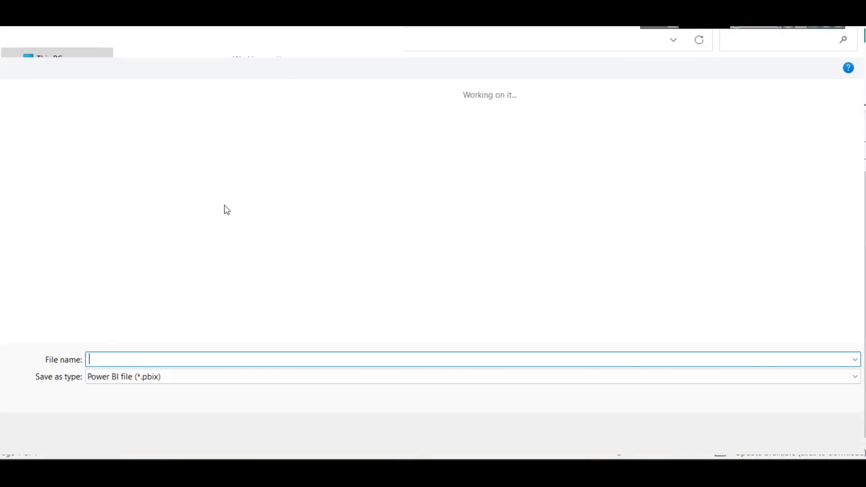
left_click(194, 39)
double_click(172, 124)
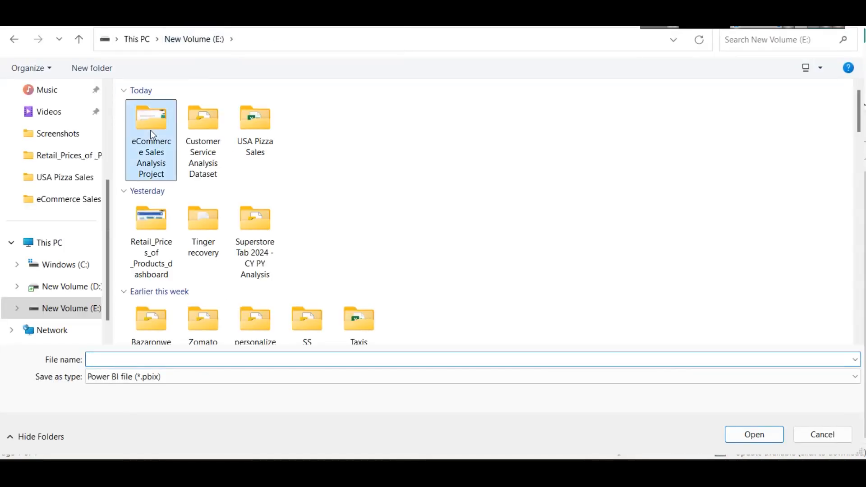
left_click(157, 357)
type("ECommerce Sales Analysis")
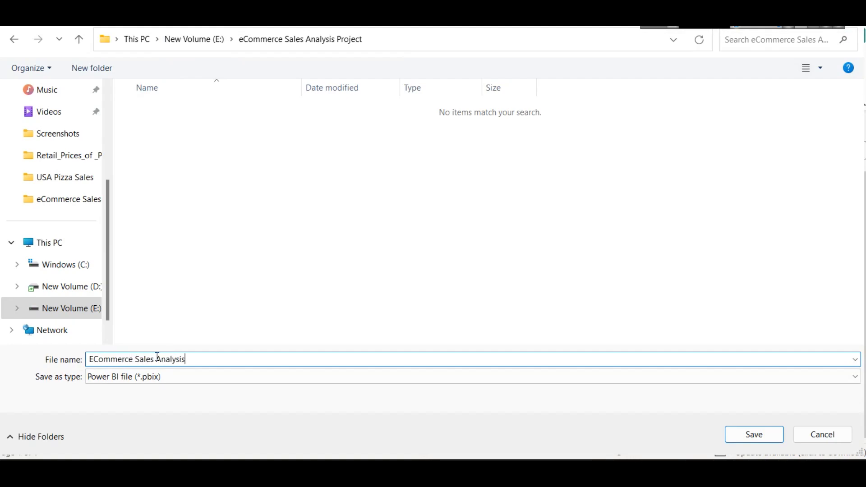
key("Return")
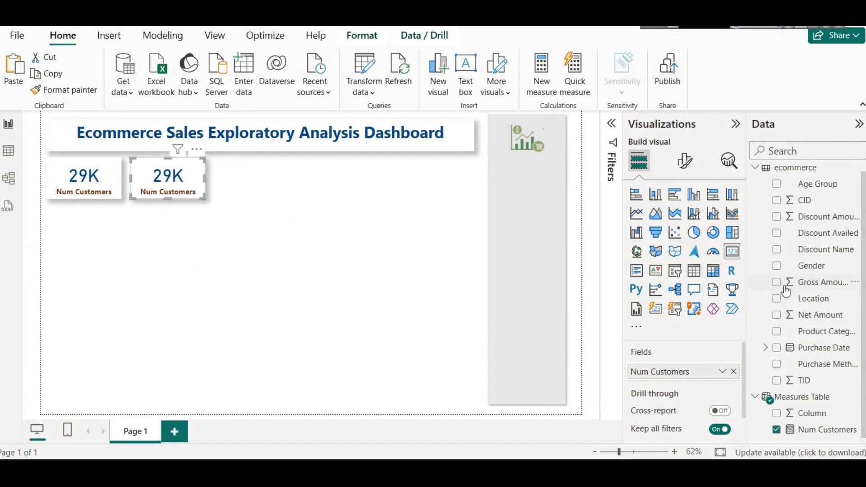
right_click(818, 388)
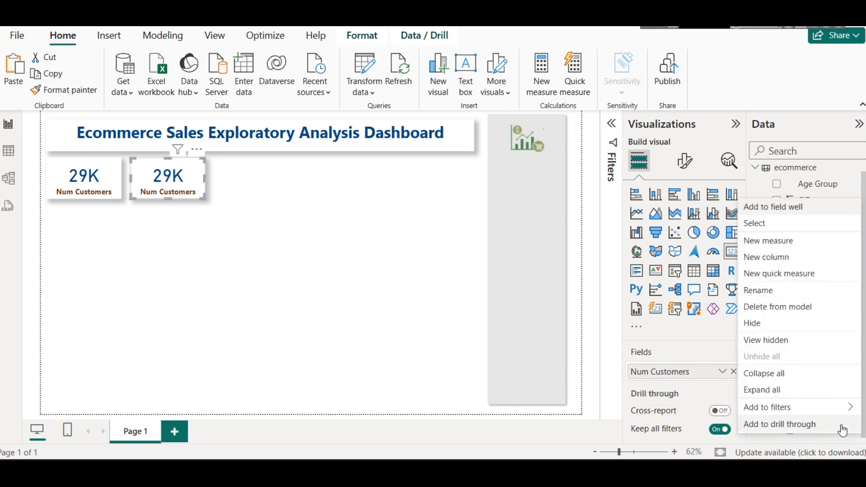
left_click(629, 358)
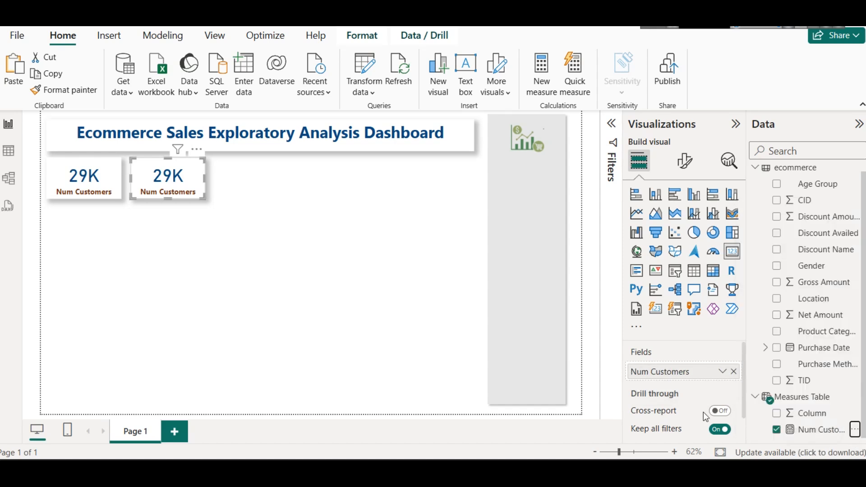
left_click(307, 281)
Step: Create a new measure in Measures Table from a copy of the Num Customers formula
left_click(812, 429)
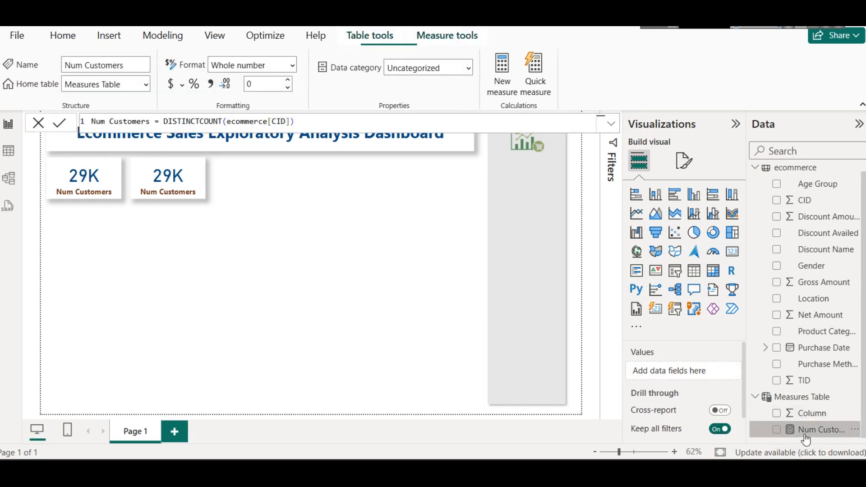
left_click(313, 126)
key("ctrl+a")
key("ctrl+c")
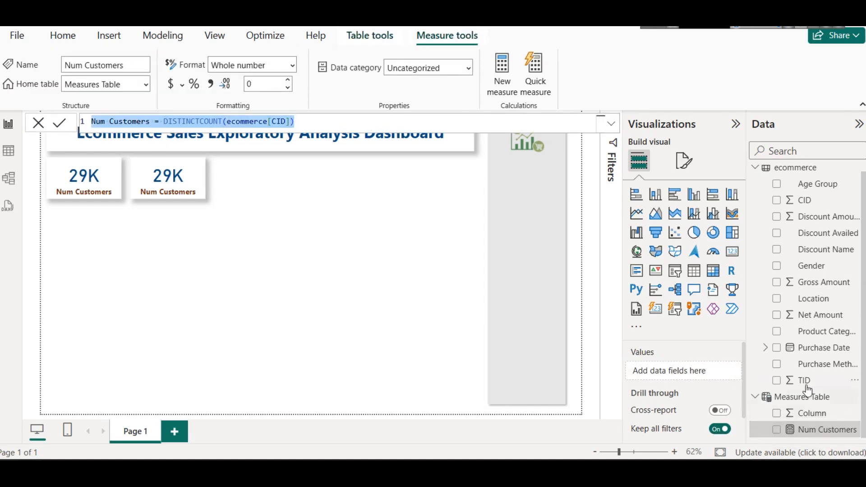
right_click(802, 398)
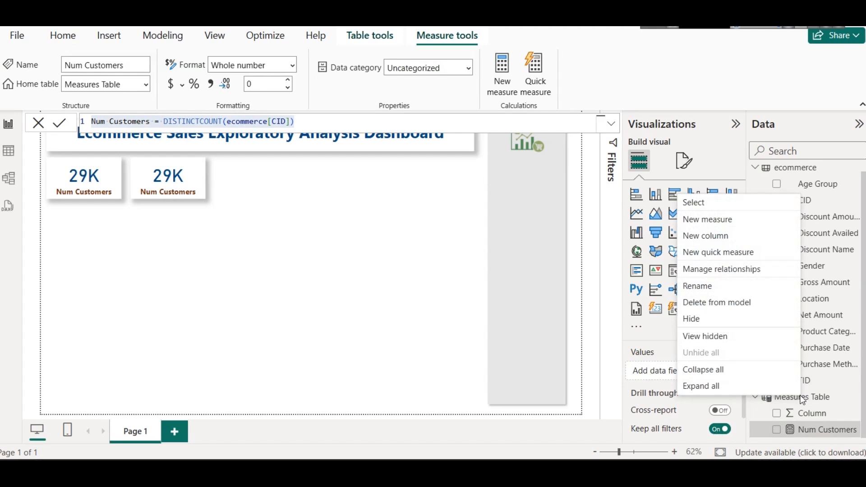
left_click(812, 398)
right_click(812, 398)
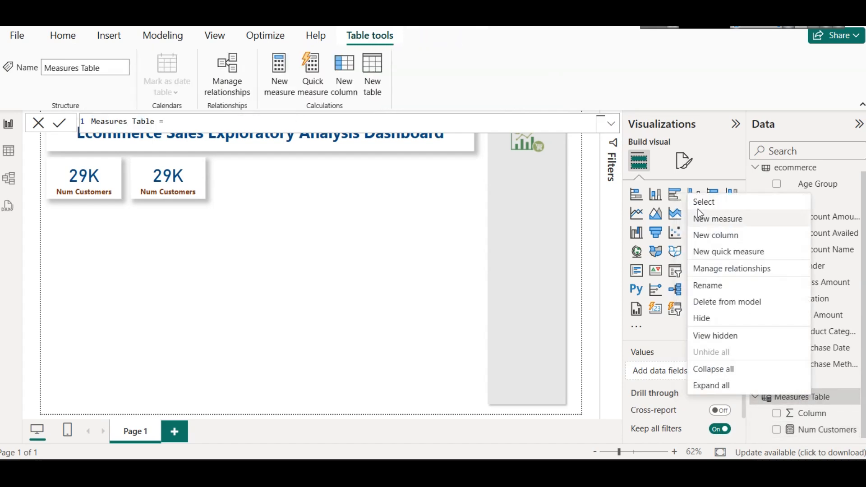
left_click(715, 219)
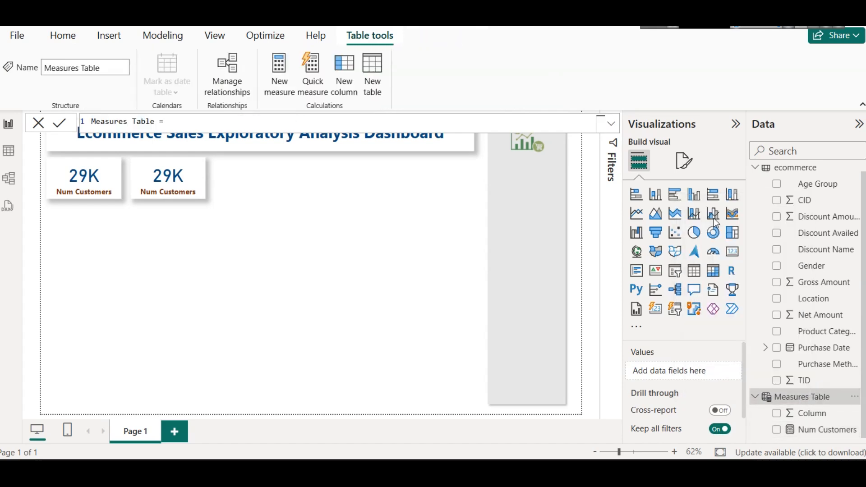
key("ctrl+v")
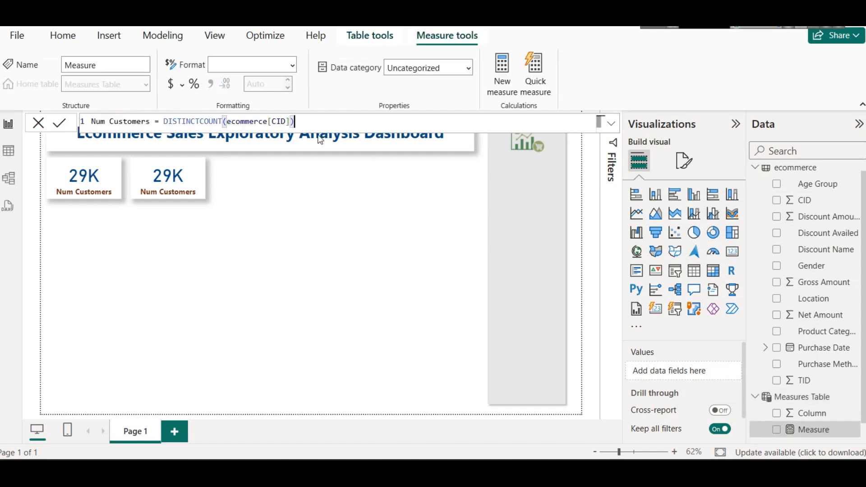
Step: Redefine the copied measure as Num Txn = DISTINCTCOUNT(ecommerce[TID]) and commit it
double_click(131, 121)
type("Tx")
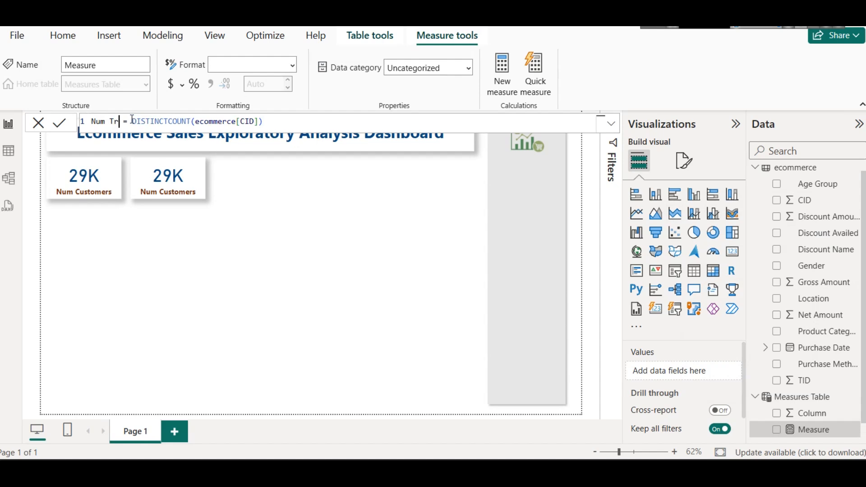
type("n")
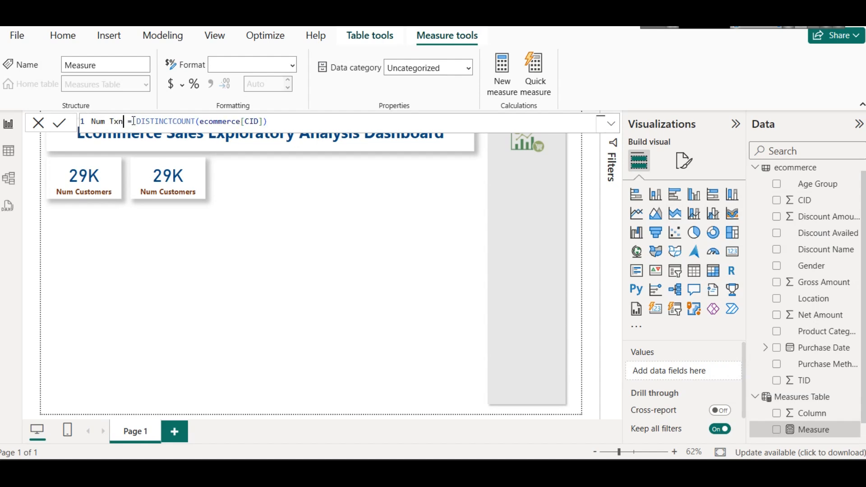
type("TID")
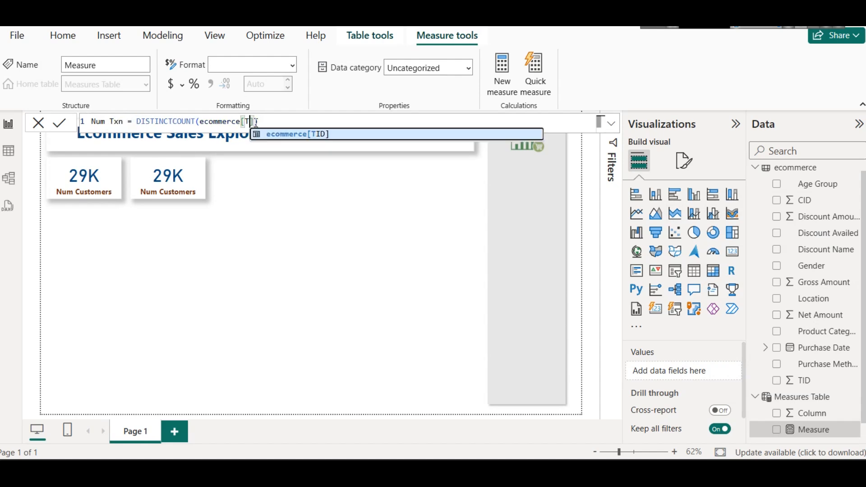
left_click(283, 135)
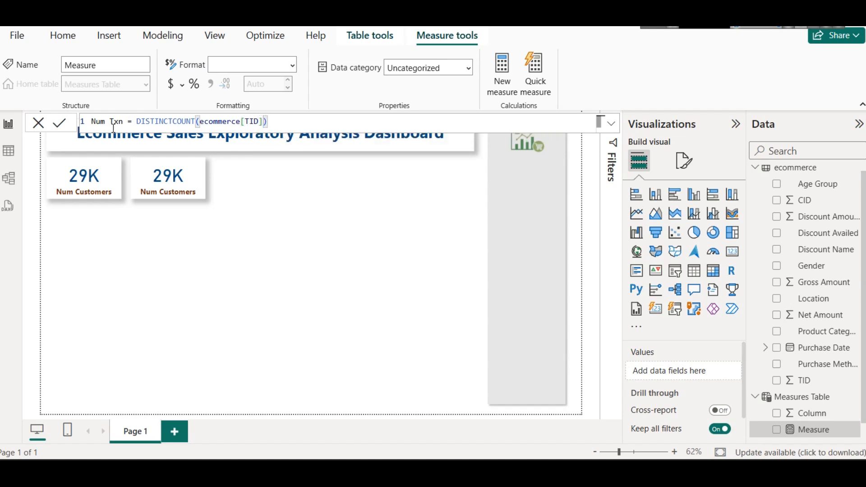
left_click(58, 122)
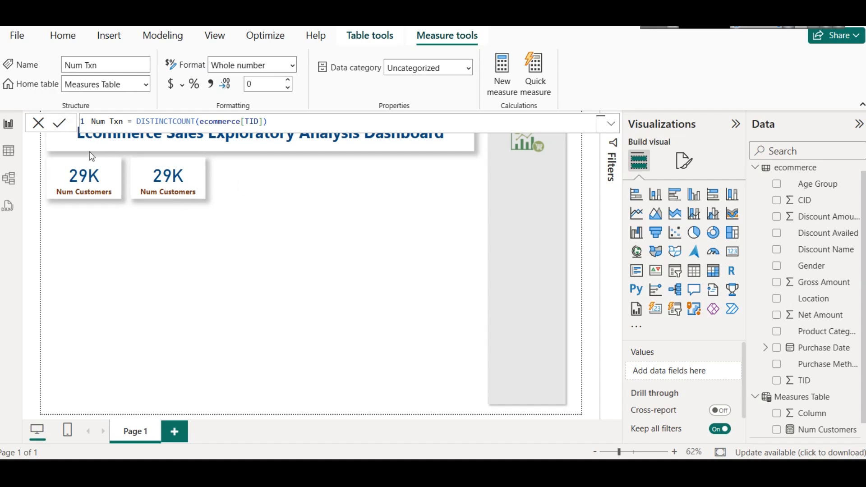
Step: Check the distinct values of the CID and TID columns in the ecommerce table, ending back on the report page
left_click(9, 151)
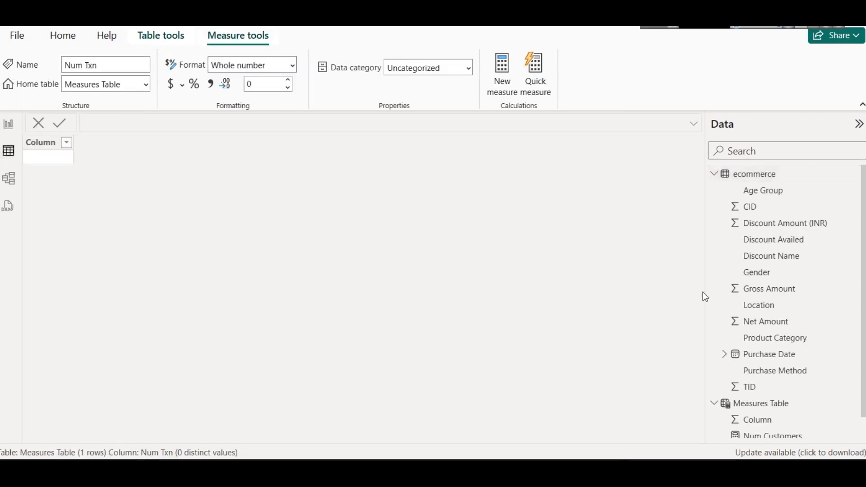
left_click(758, 175)
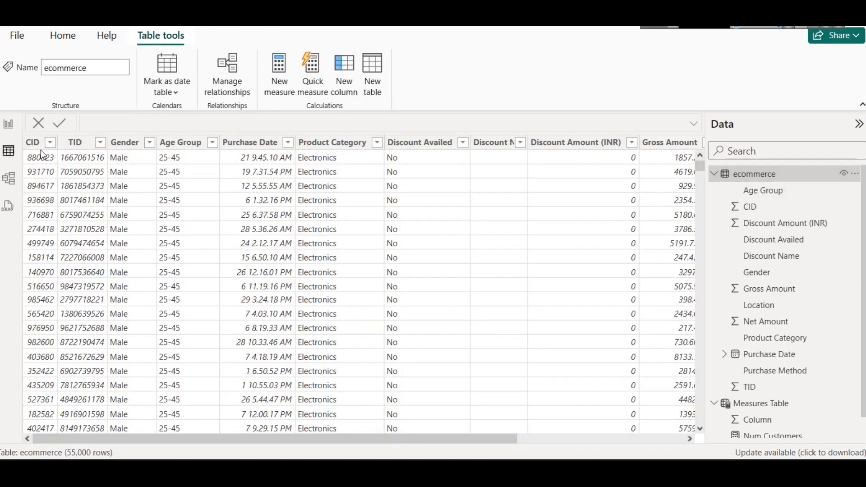
left_click(49, 142)
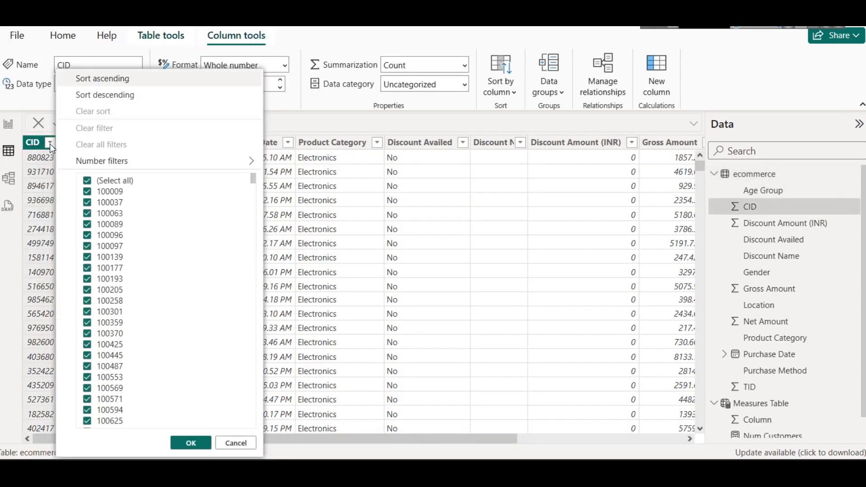
left_click(276, 244)
left_click(96, 142)
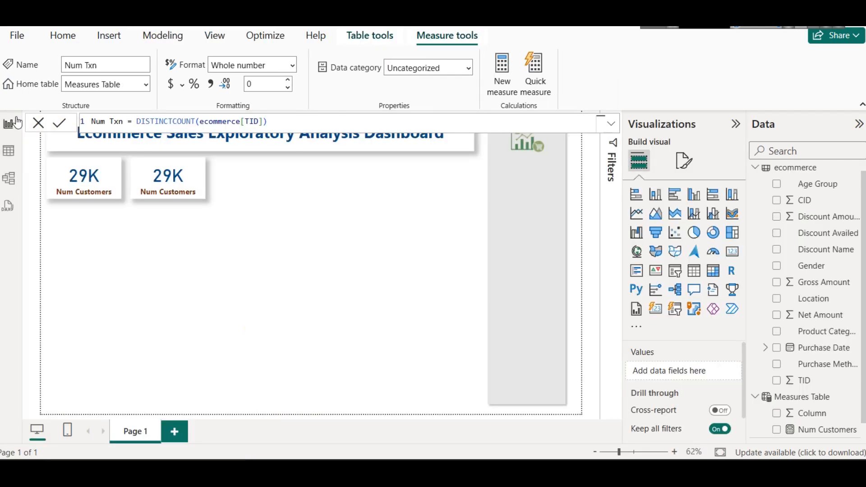
left_click(9, 124)
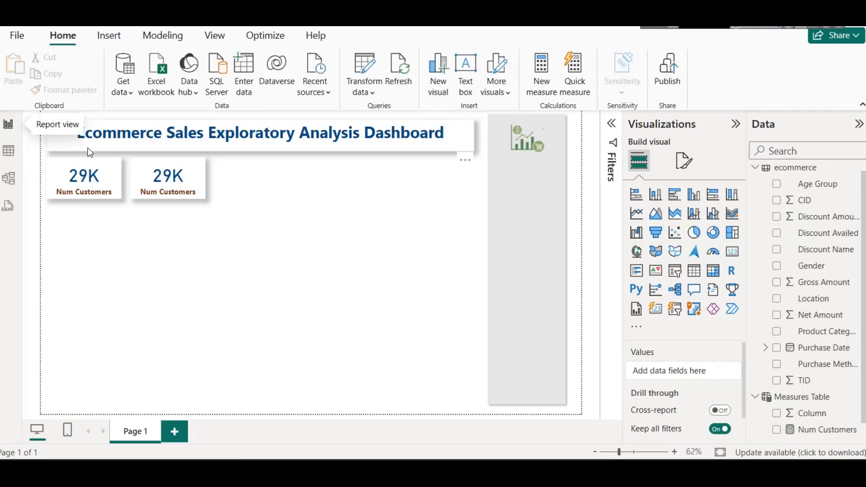
Step: Replace the Num Customers field in the second card with the Num Txn measure
left_click(177, 177)
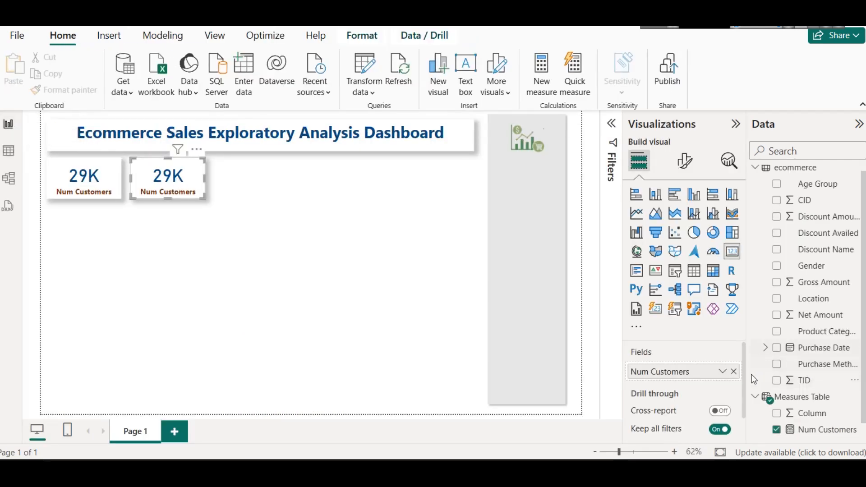
left_click(734, 372)
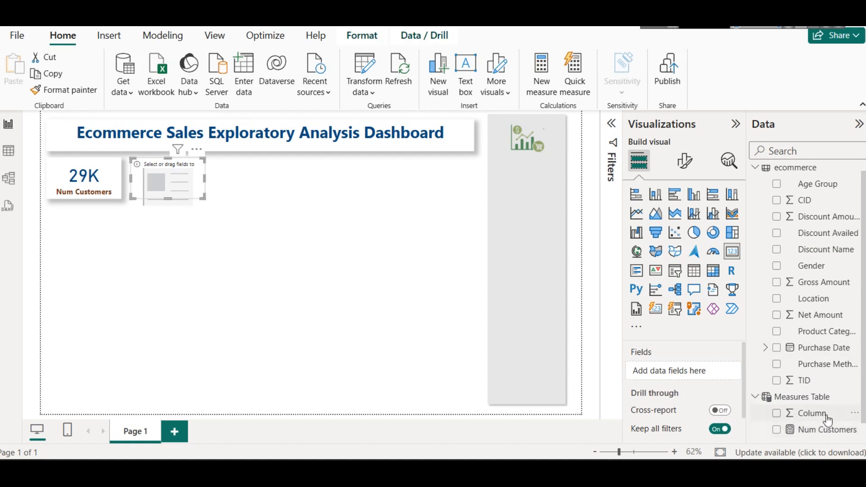
scroll(826, 417, "down", 1)
left_click_drag(812, 429, 688, 372)
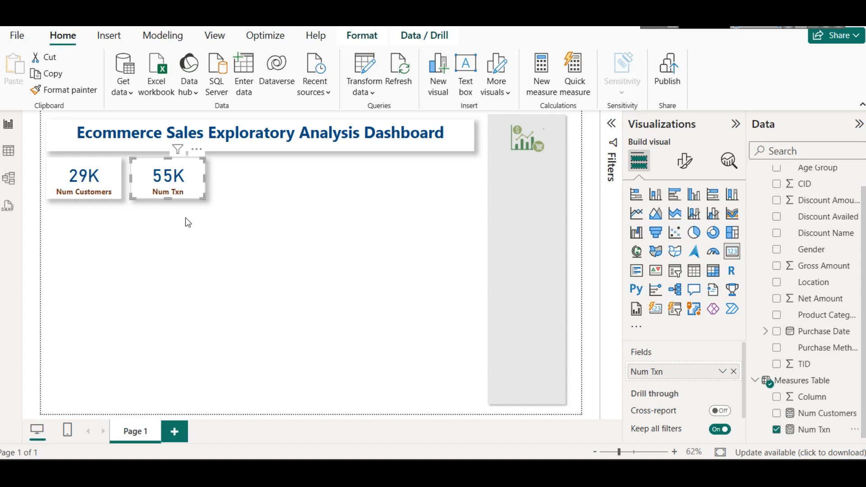
Step: Rename the report page as Summary Dashboard
right_click(136, 431)
left_click(170, 414)
type("Summary Dashboard")
key("Return")
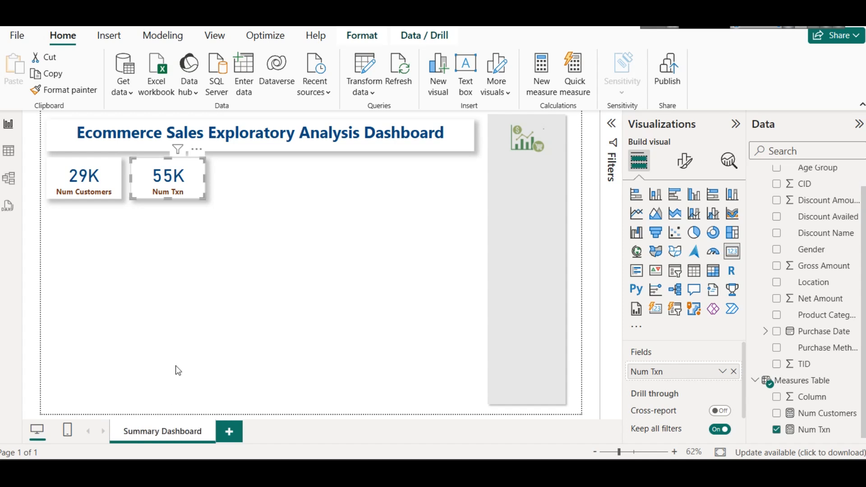
left_click(206, 341)
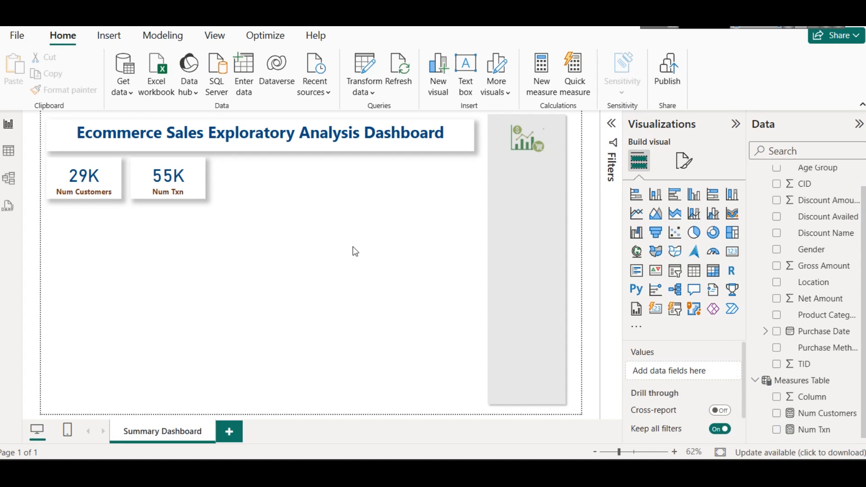
Step: Duplicate the Num Txn card and place the copy beside it as the third card in the row
scroll(850, 226, "up", 1)
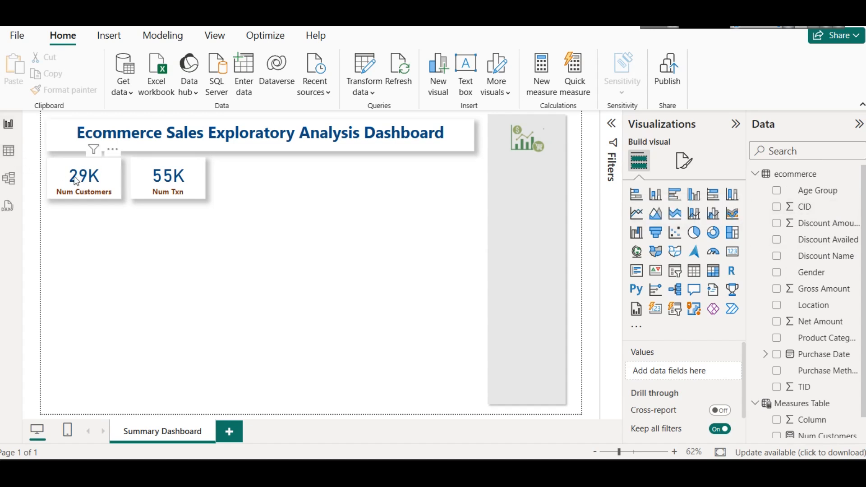
left_click(159, 190)
key("ctrl+c")
key("ctrl+v")
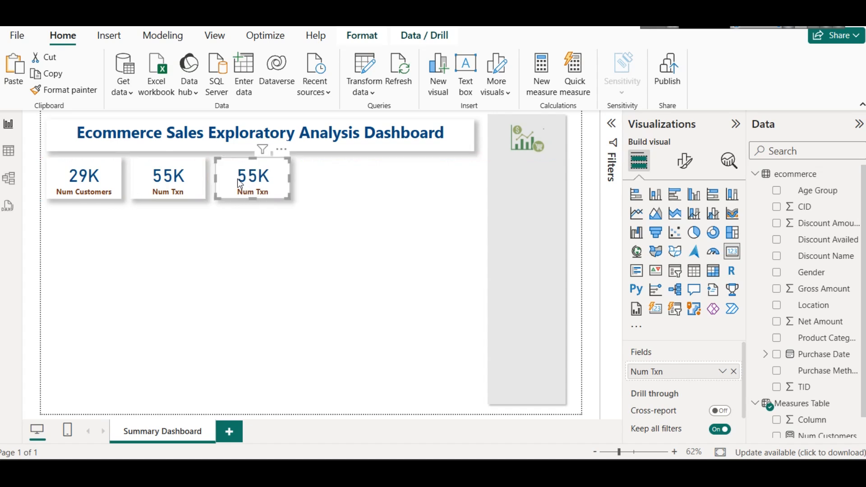
left_click(248, 239)
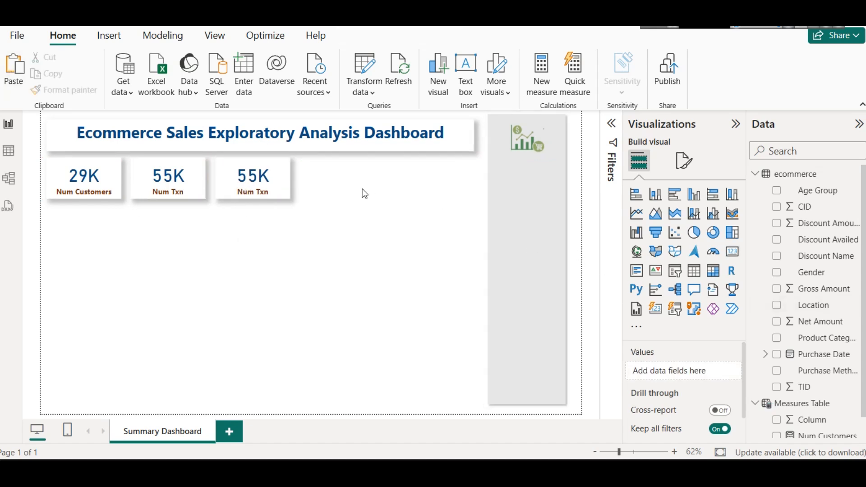
Step: Empty the third card and create the measure Avg Sales = AVERAGE(ecommerce[Gross Amount]) in the Measures Table
left_click(231, 175)
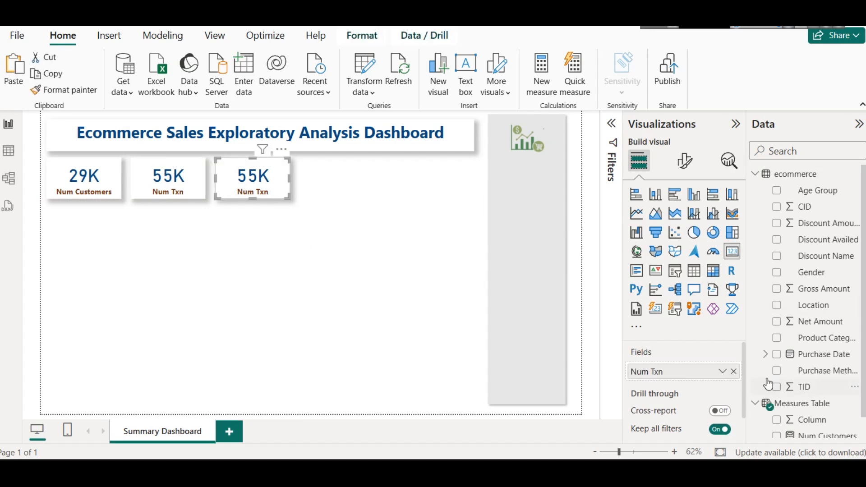
left_click(732, 371)
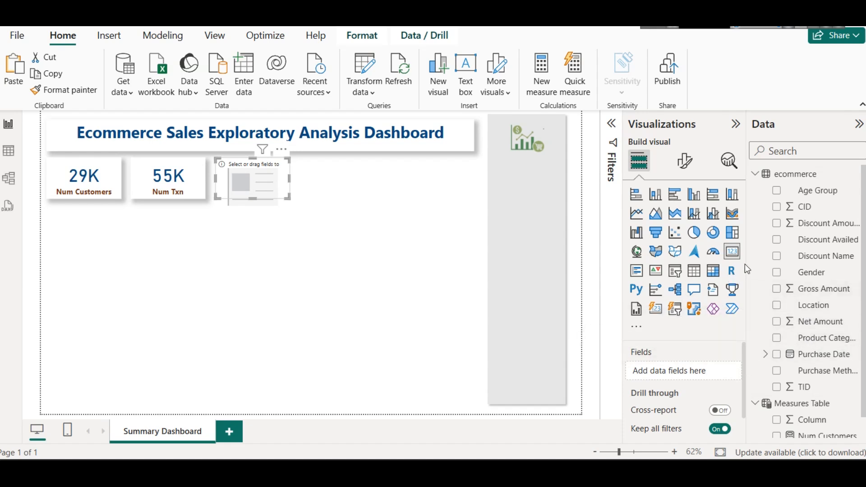
right_click(809, 404)
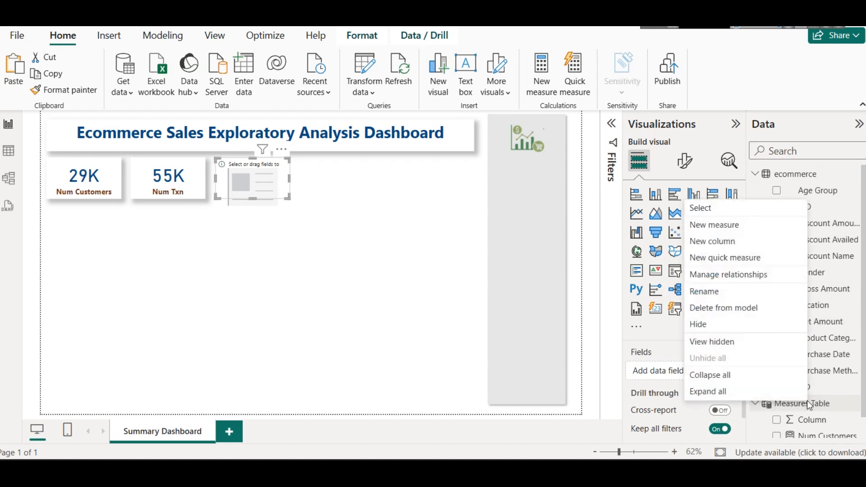
left_click(703, 225)
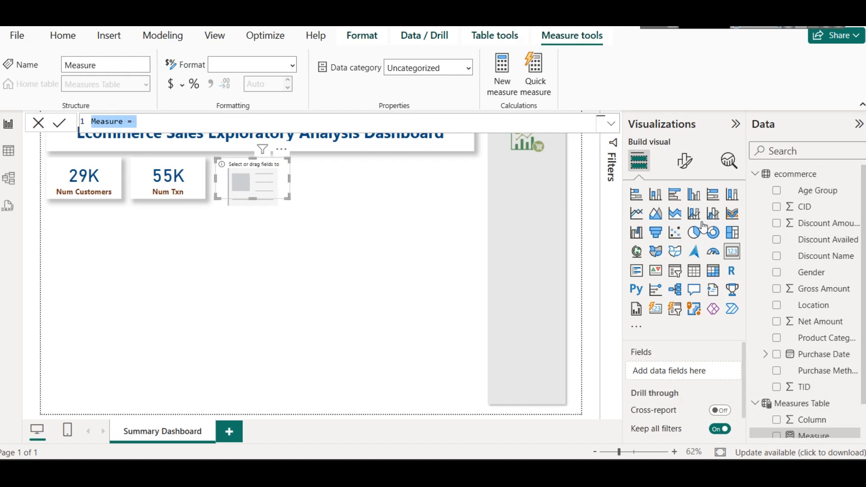
type("Avg Sales = ")
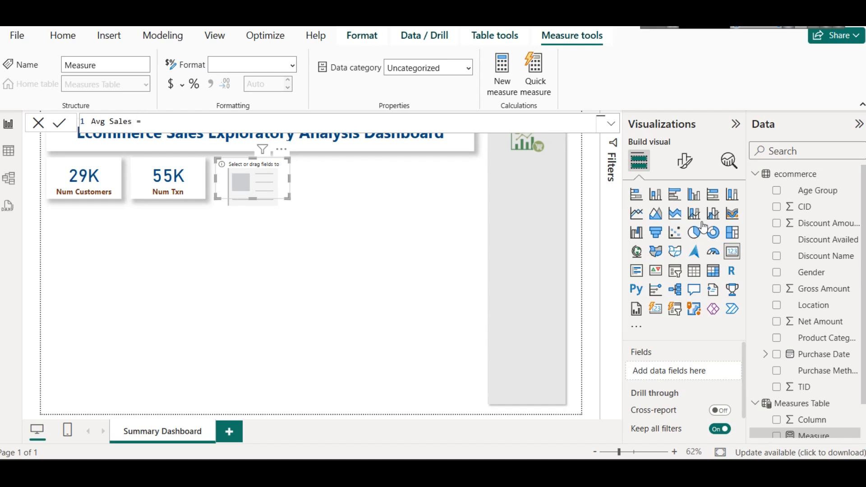
type("AVERAGE(")
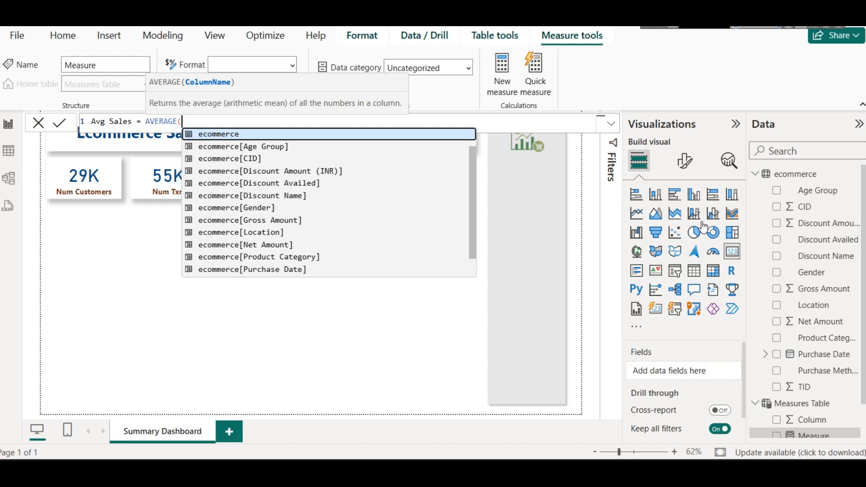
key("Down")
key("Down")
key("Down")
key("Down")
key("Down")
key("Down")
key("Down")
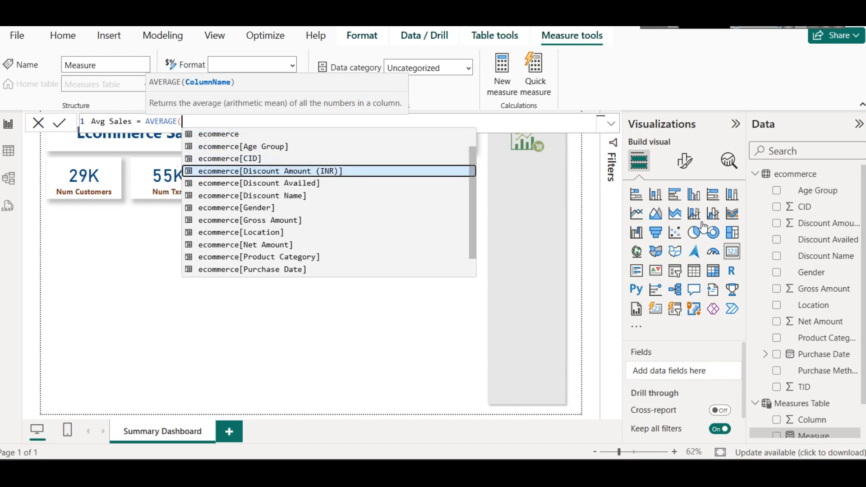
key("Tab")
type(")")
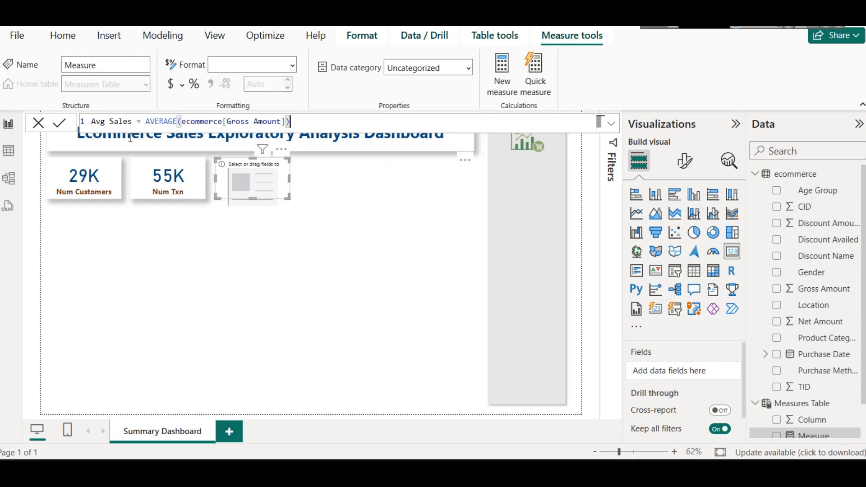
left_click(63, 124)
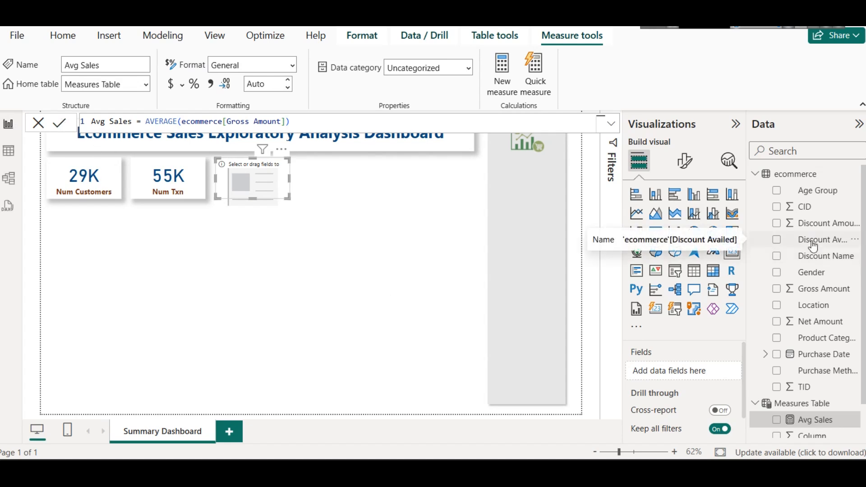
Step: Put the Avg Sales measure in the third card and set its callout value display units to Thousands
left_click_drag(814, 427, 266, 183)
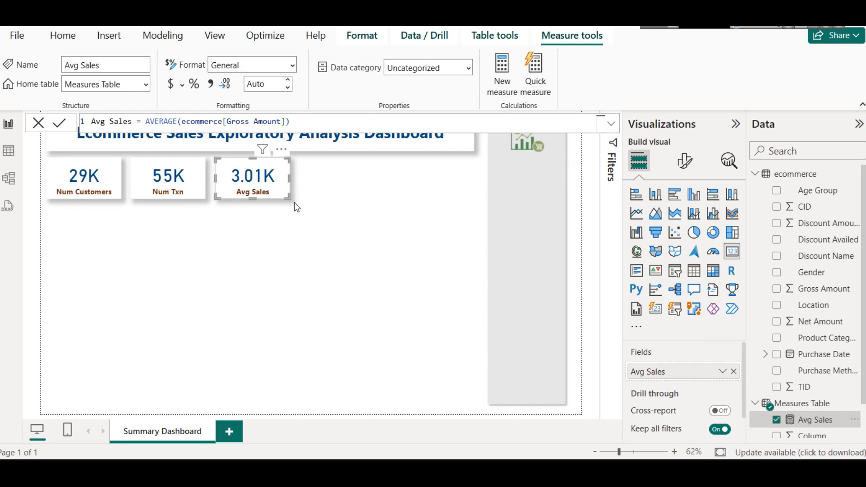
left_click(294, 201)
left_click(263, 161)
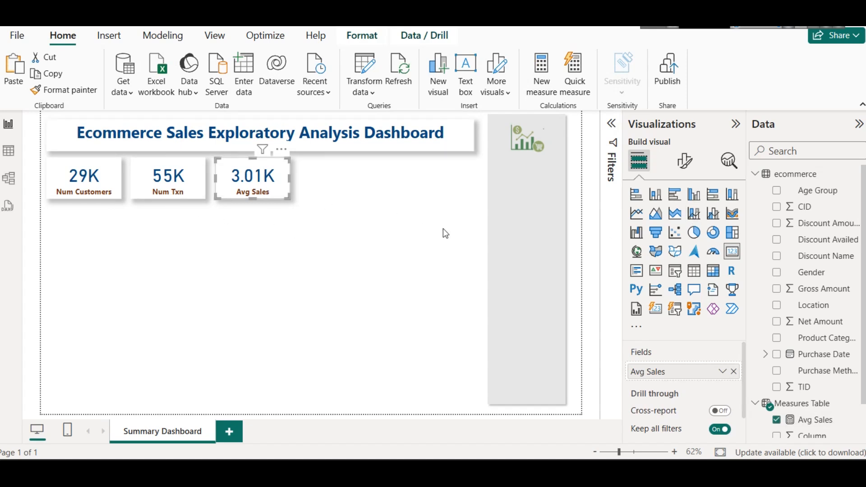
left_click(685, 161)
left_click(678, 255)
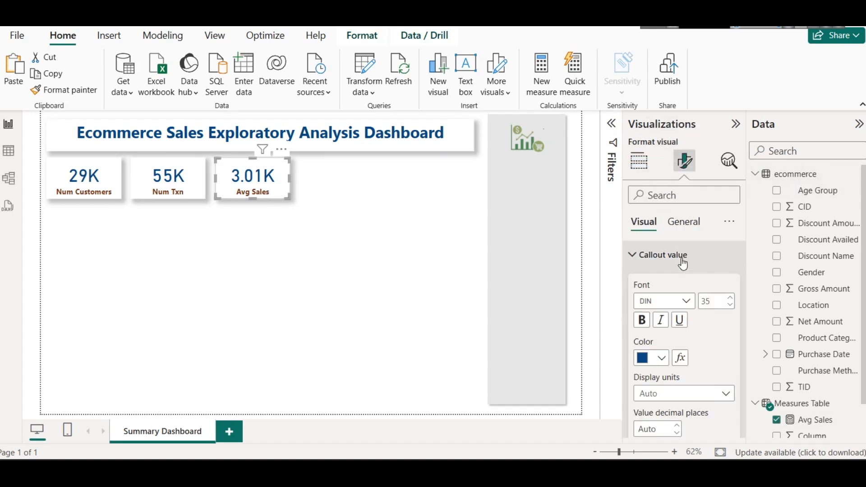
scroll(685, 307, "down", 3)
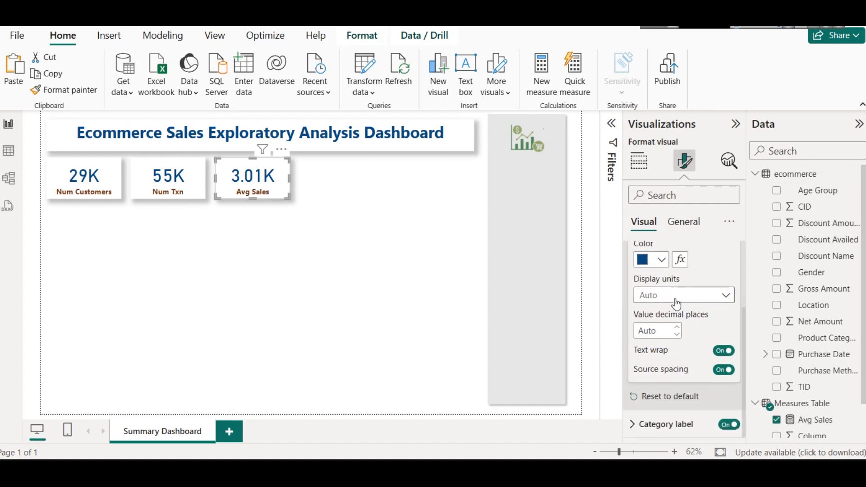
left_click(675, 301)
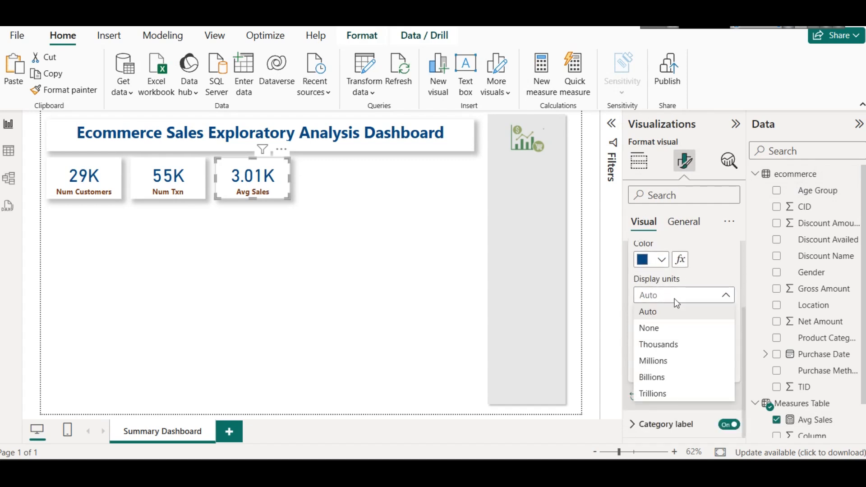
left_click(675, 344)
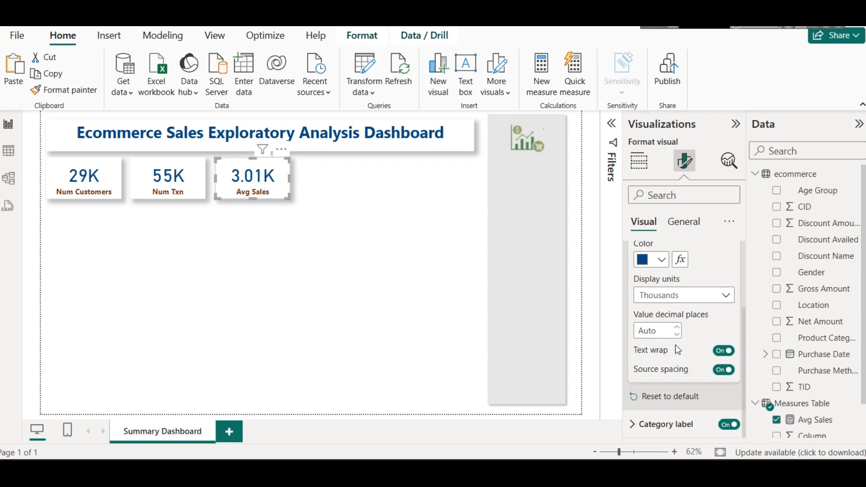
Step: Try Millions, Billions and None as display units of the Avg Sales card, ending on Thousands
left_click(675, 302)
left_click(661, 357)
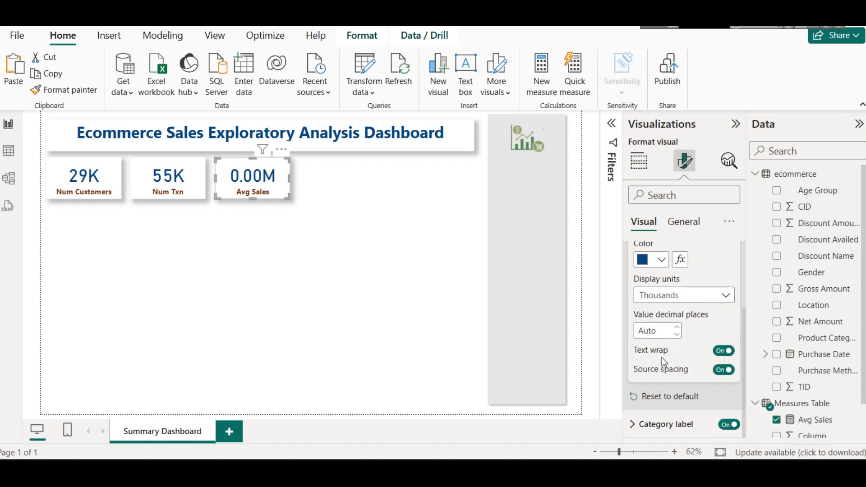
left_click(667, 300)
left_click(667, 374)
left_click(671, 300)
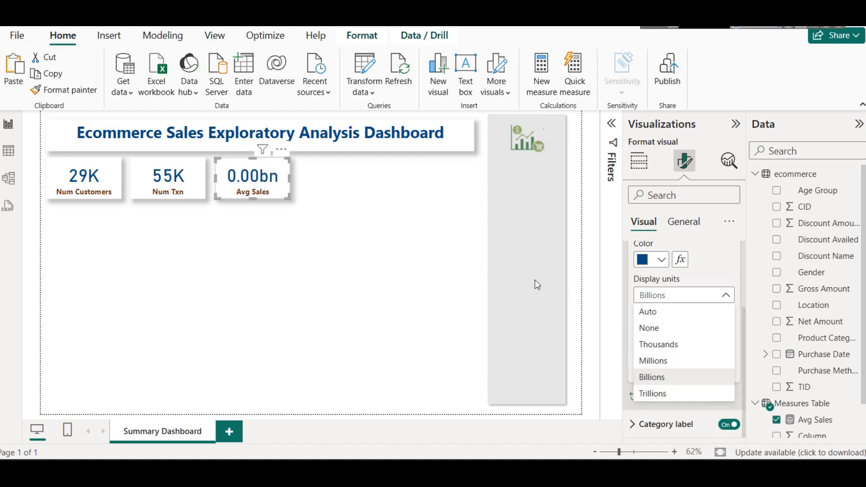
left_click(663, 331)
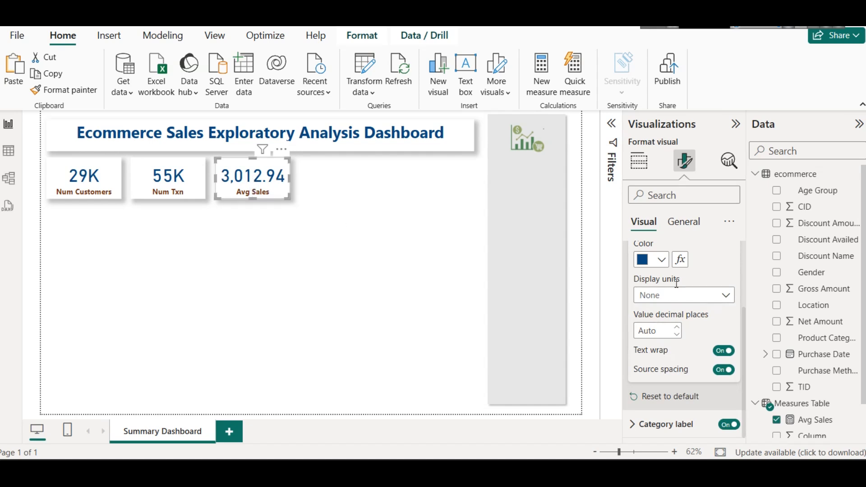
left_click(678, 296)
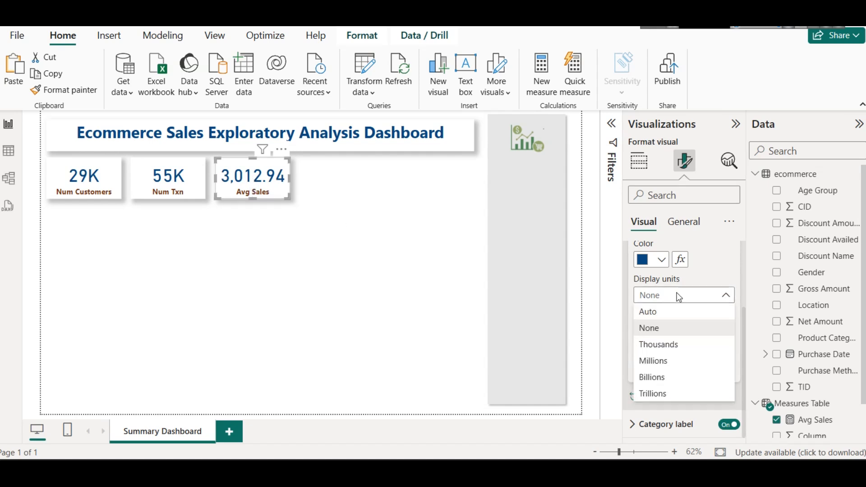
left_click(658, 345)
left_click(392, 248)
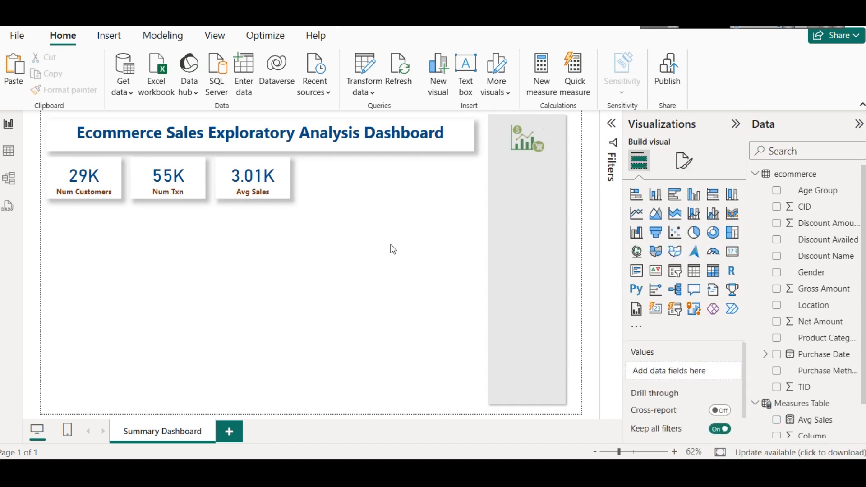
Step: Duplicate the Avg Sales card and place the copy beside it as the fourth card in the row
left_click(260, 190)
left_click_drag(260, 190, 337, 189, "ctrl")
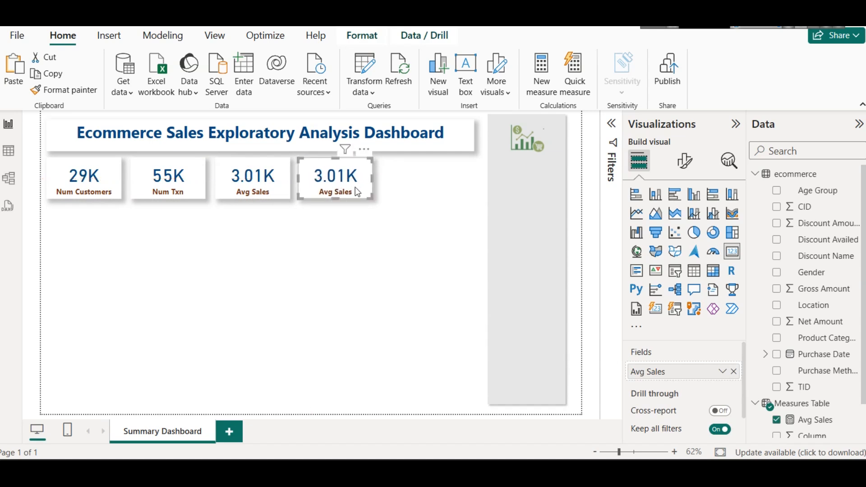
left_click(380, 285)
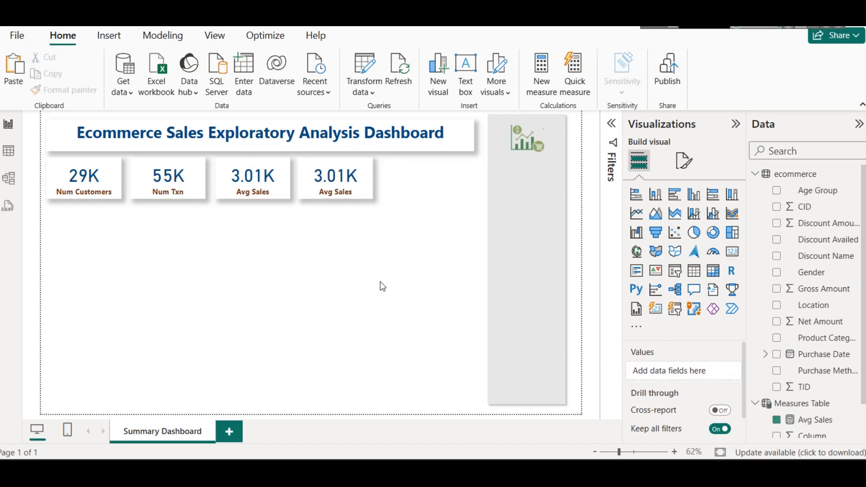
Step: Replace the Avg Sales measure in the fourth card with the sum of Gross Amount from the ecommerce table
left_click(349, 178)
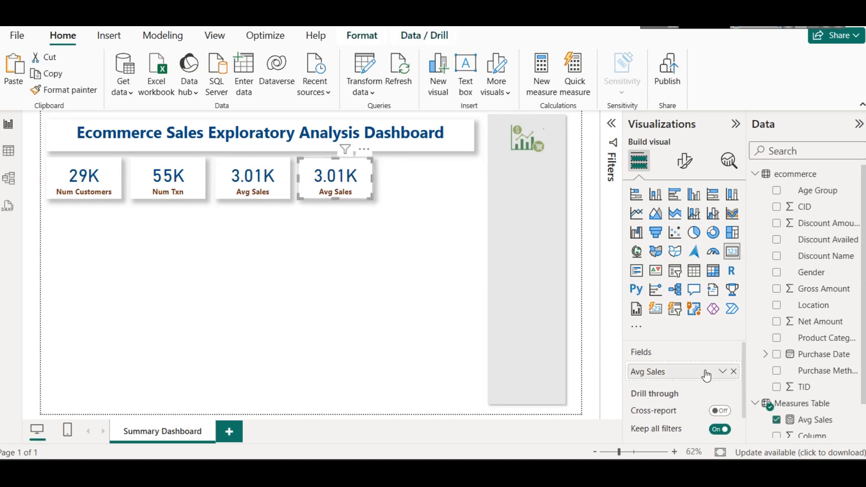
left_click(734, 371)
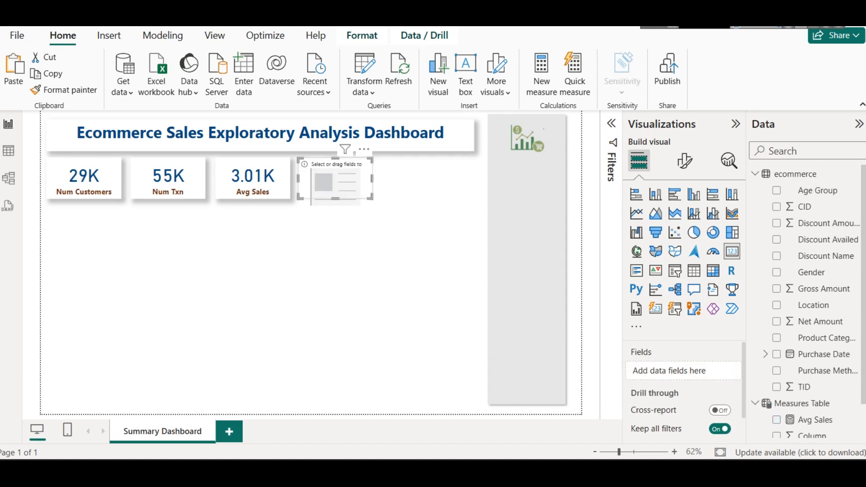
left_click_drag(815, 295, 671, 377)
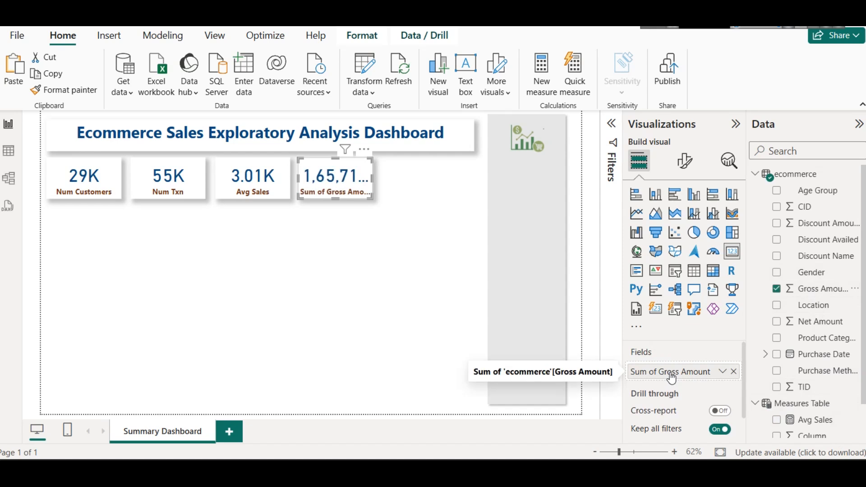
left_click(722, 371)
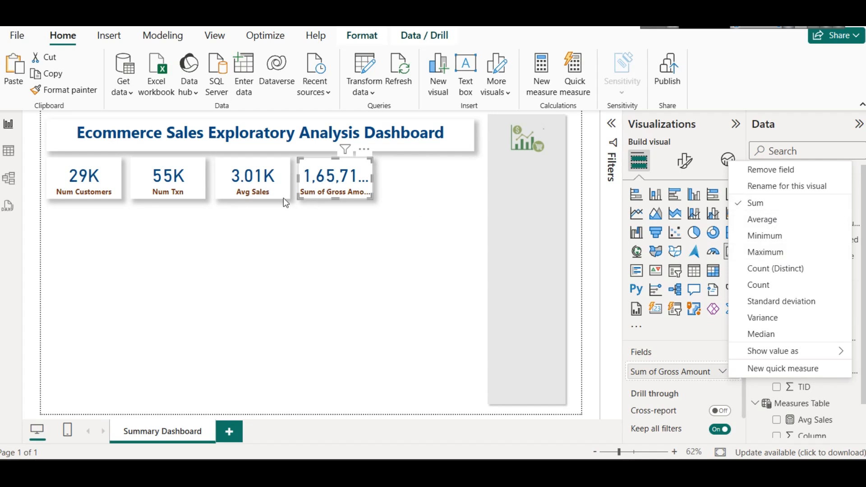
left_click(345, 185)
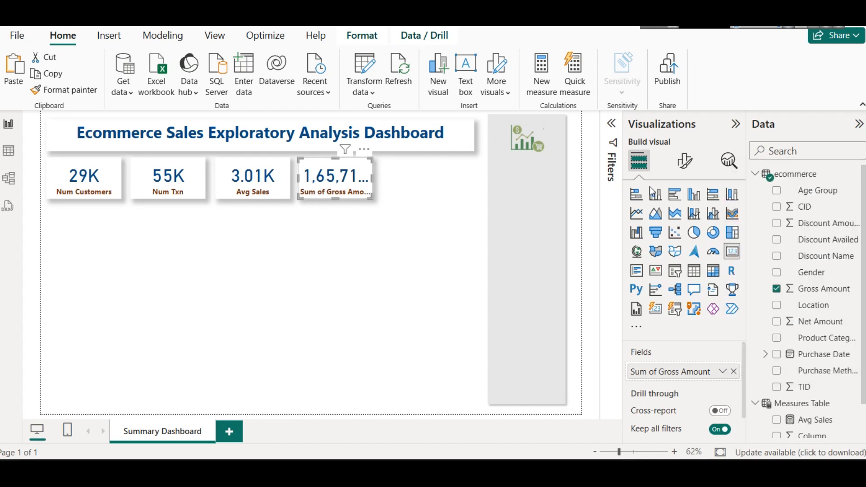
Step: Set the callout value display units of the Gross Amount card to Millions
left_click(685, 161)
left_click(668, 253)
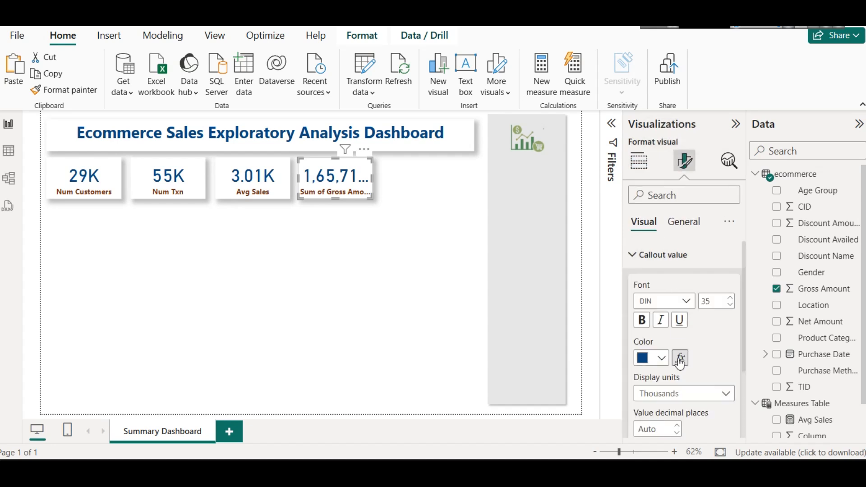
scroll(708, 339, "down", 3)
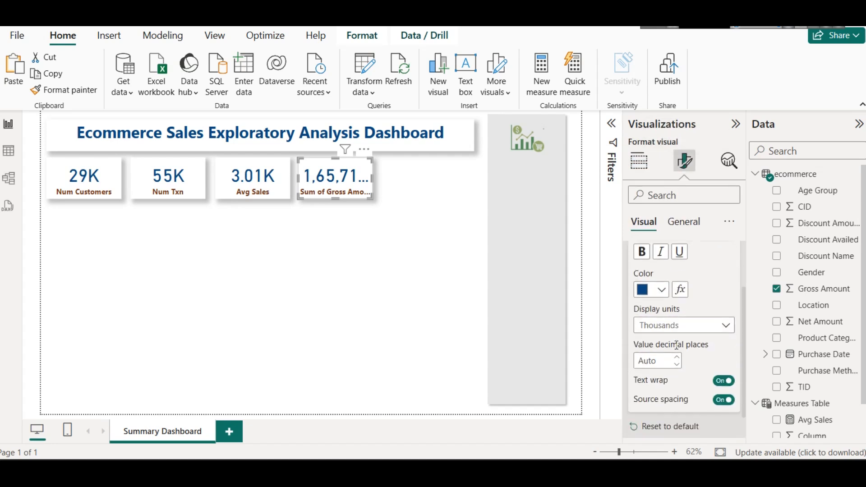
left_click(705, 328)
left_click(671, 389)
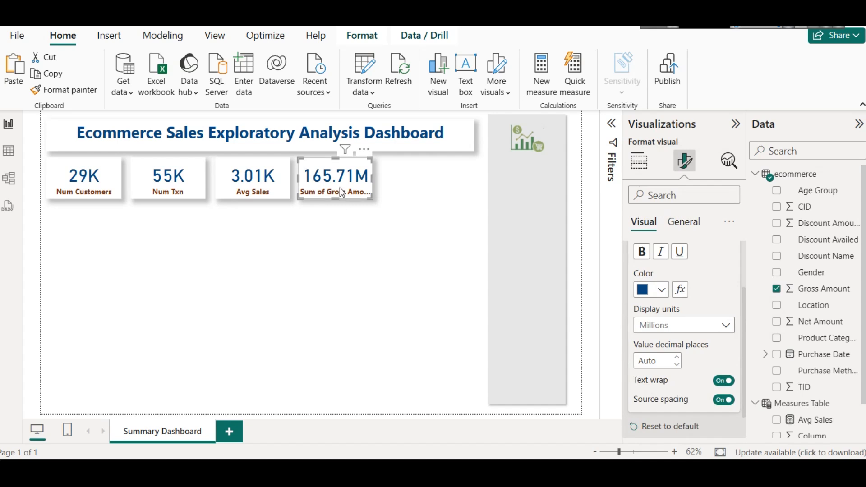
Step: Try Billions as display units of the Gross Amount card, then return to Millions
left_click(658, 332)
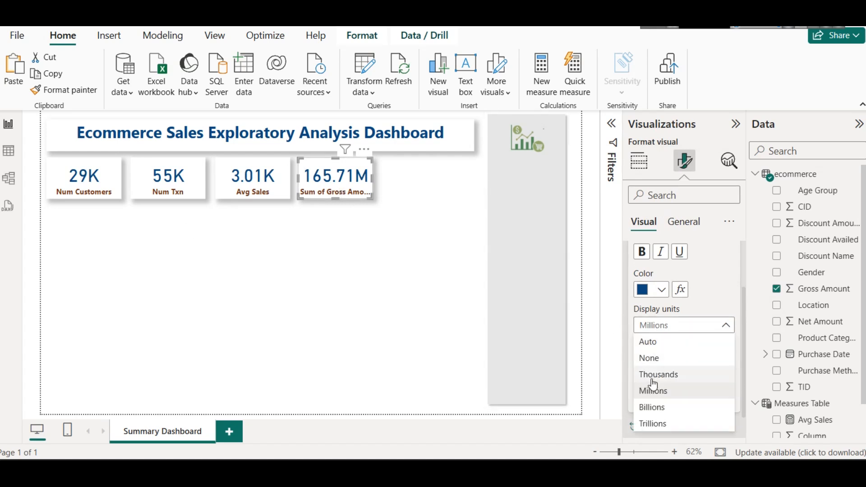
left_click(654, 405)
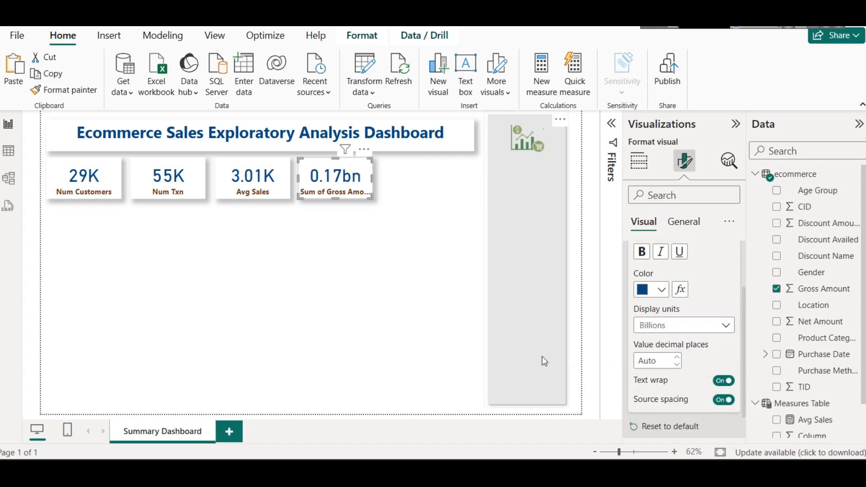
left_click(648, 332)
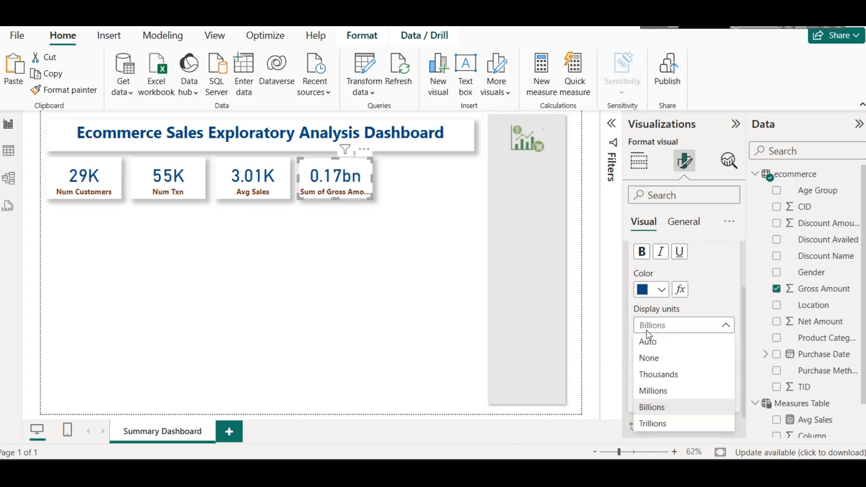
left_click(662, 388)
left_click(348, 246)
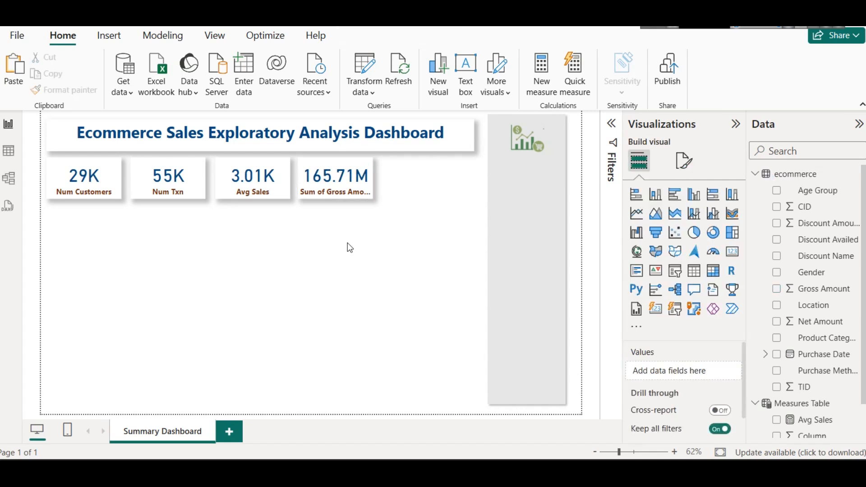
Step: Rename the Sum of Gross Amount field in the fourth card as Total Sales for this visual
left_click(338, 191)
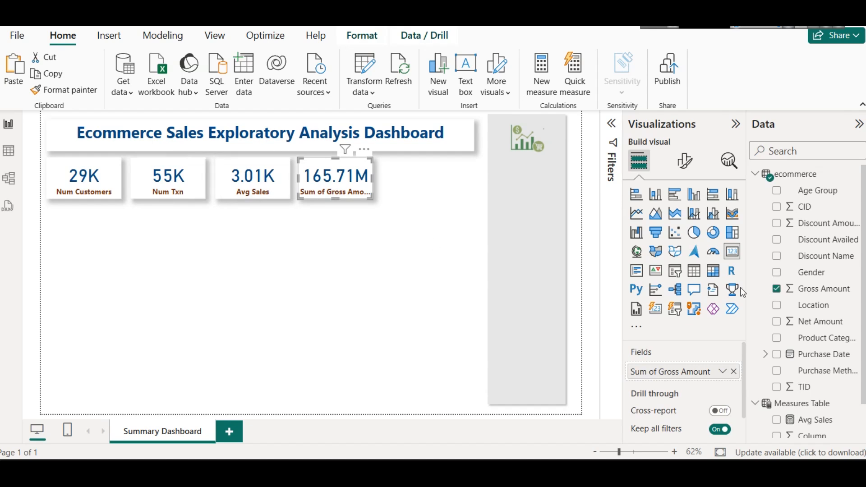
scroll(767, 288, "down", 2)
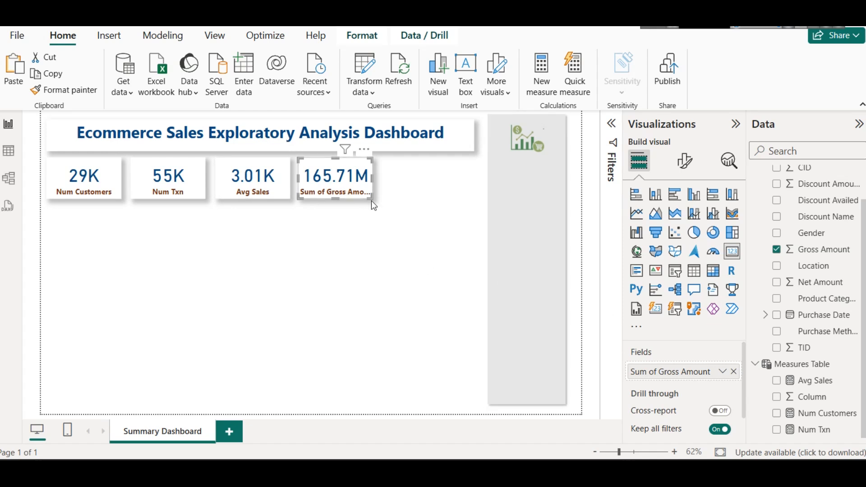
left_click(720, 373)
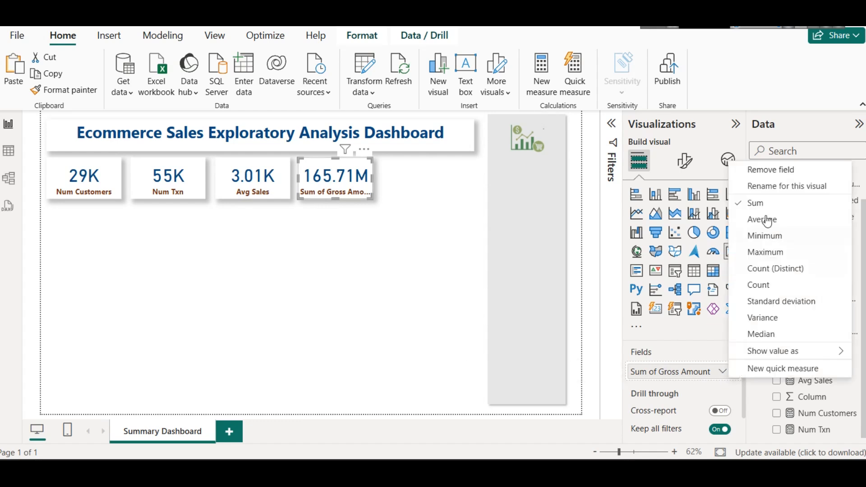
left_click(766, 190)
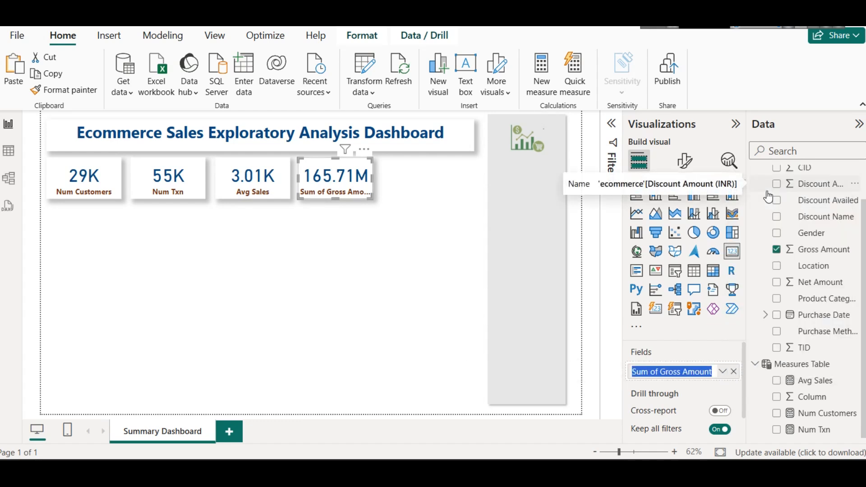
type("Total Sales")
key("Return")
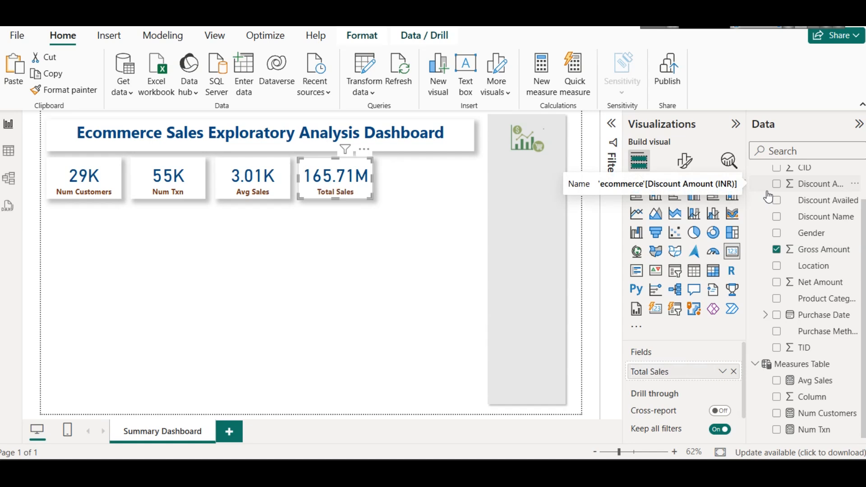
left_click(335, 255)
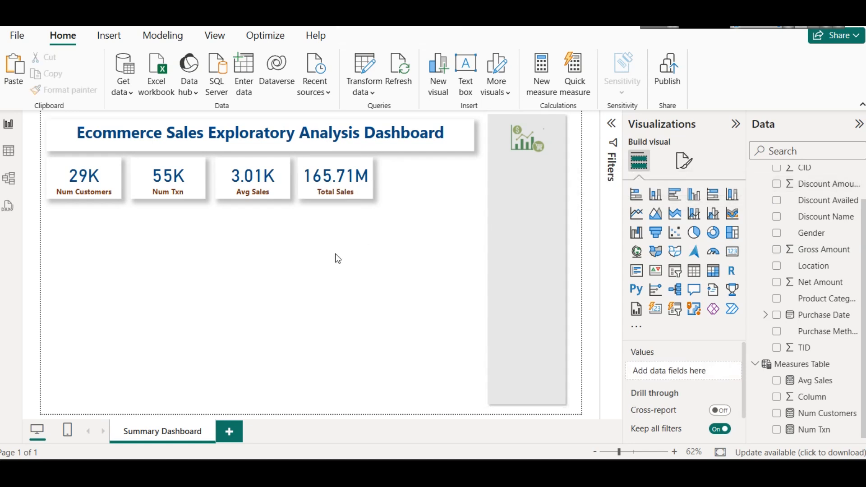
Step: Create a new measure in the Measures Table: Total Sales = SUM(ecommerce[Gross Amount])
right_click(805, 370)
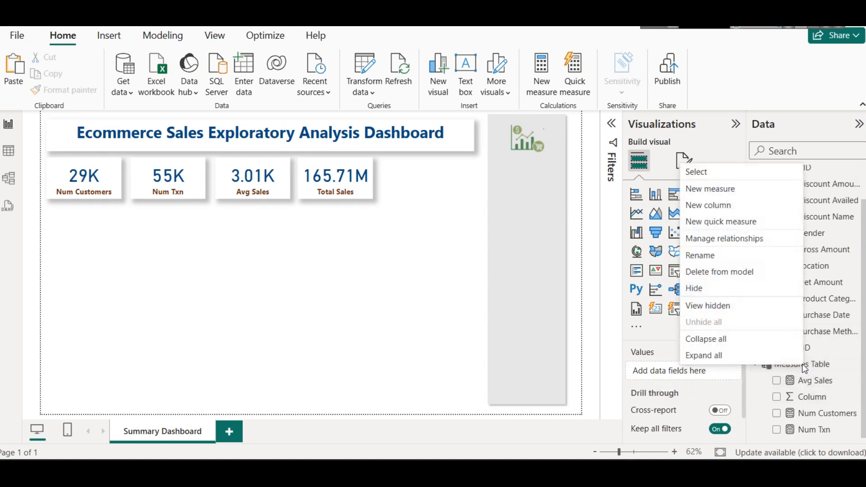
left_click(731, 188)
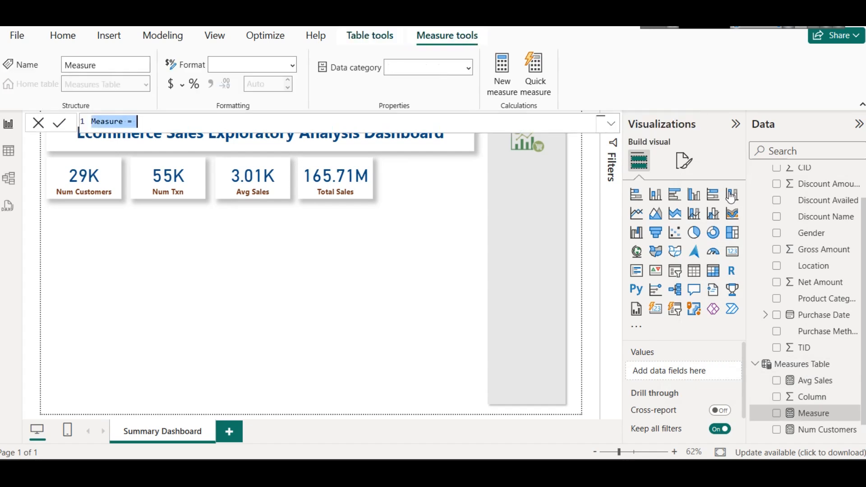
type("Total Sal")
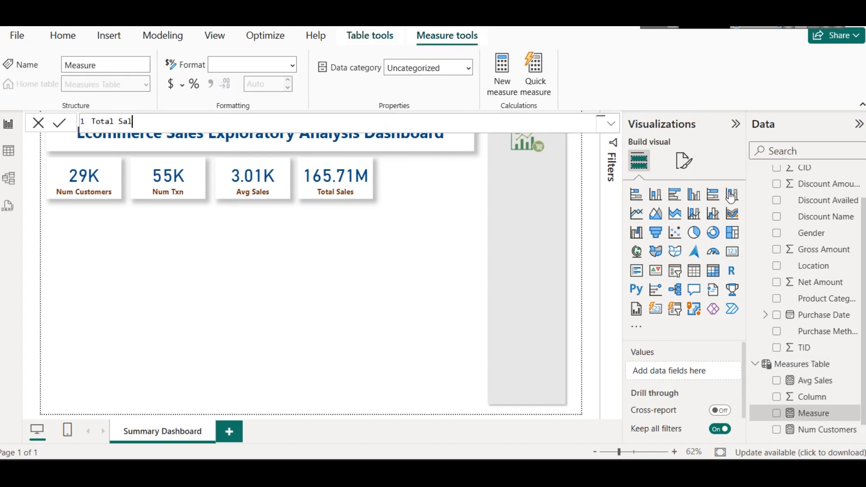
type("es = Y")
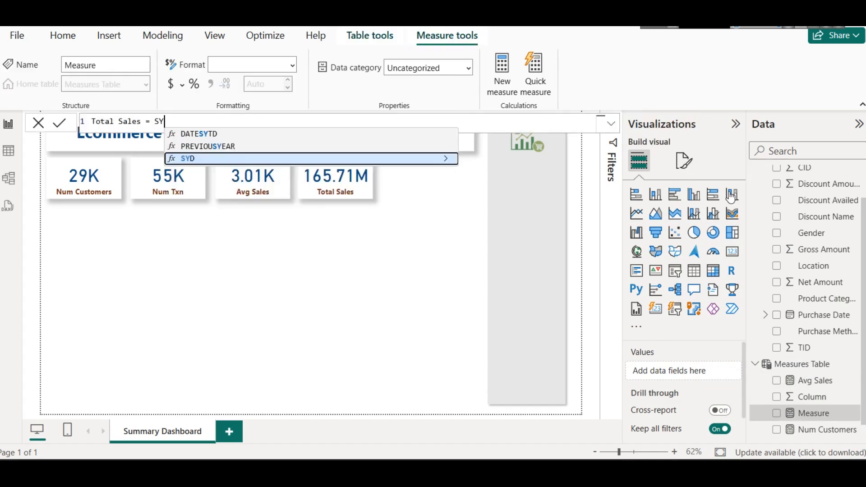
key("BackSpace")
type("SUM")
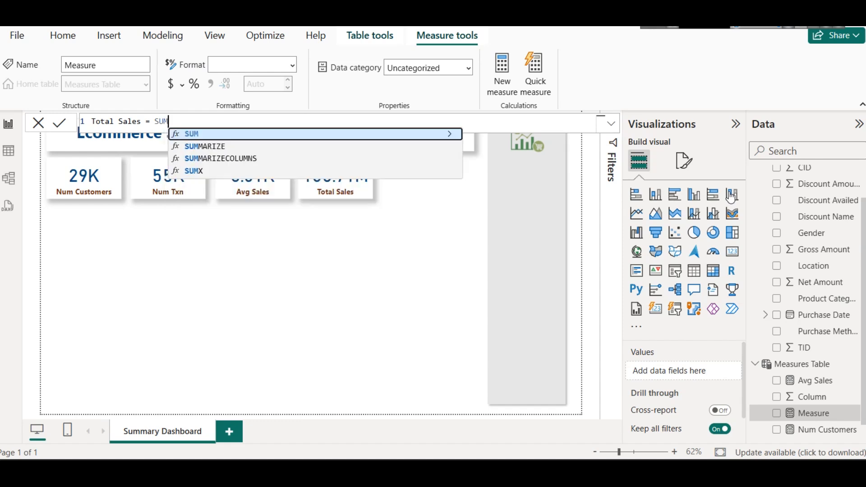
type("(")
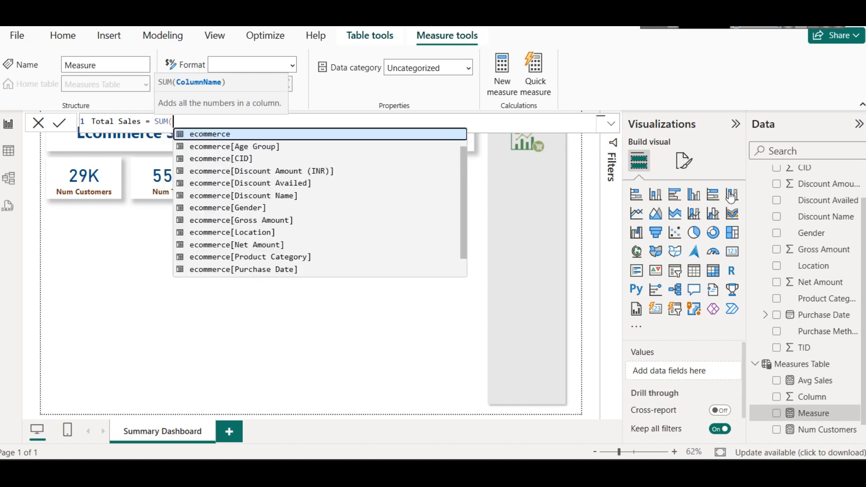
key("Down")
key("Down")
key("Down")
key("Down")
key("Down")
key("Down")
key("Down")
key("Down")
key("Down")
key("Down")
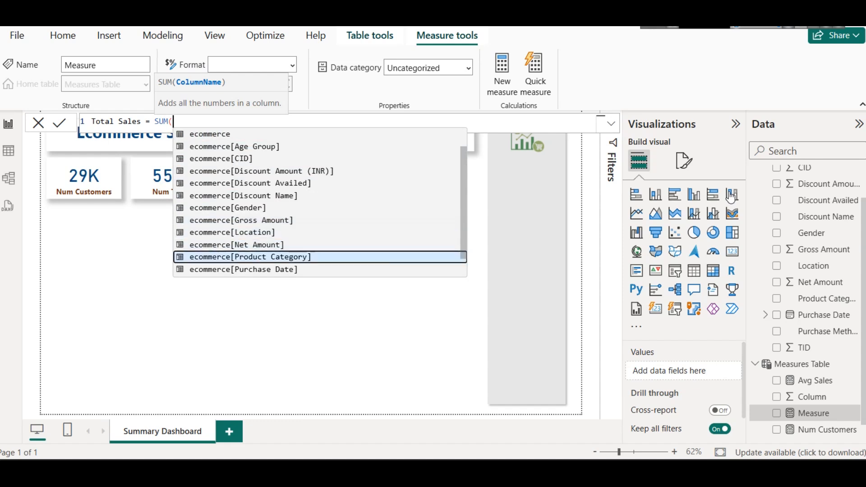
key("Down")
key("Down")
key("Down")
key("Down")
key("Down")
key("Up")
key("Up")
key("Up")
key("Up")
key("Up")
key("Up")
key("Up")
key("Up")
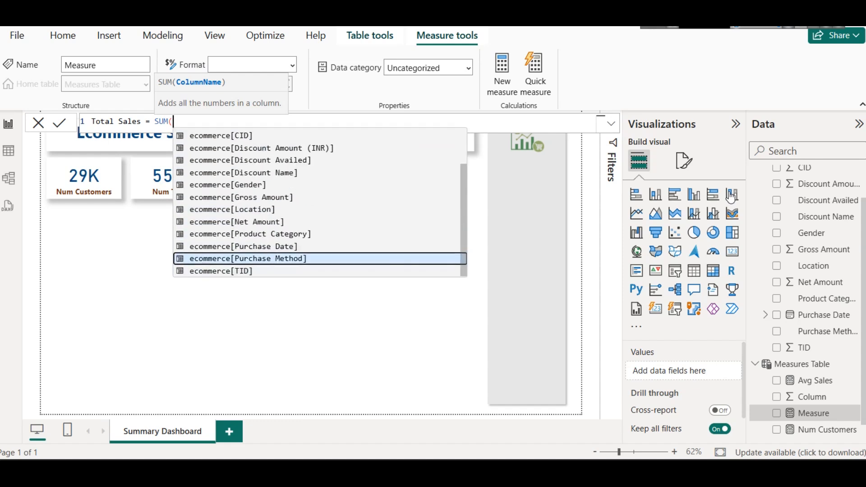
key("Tab")
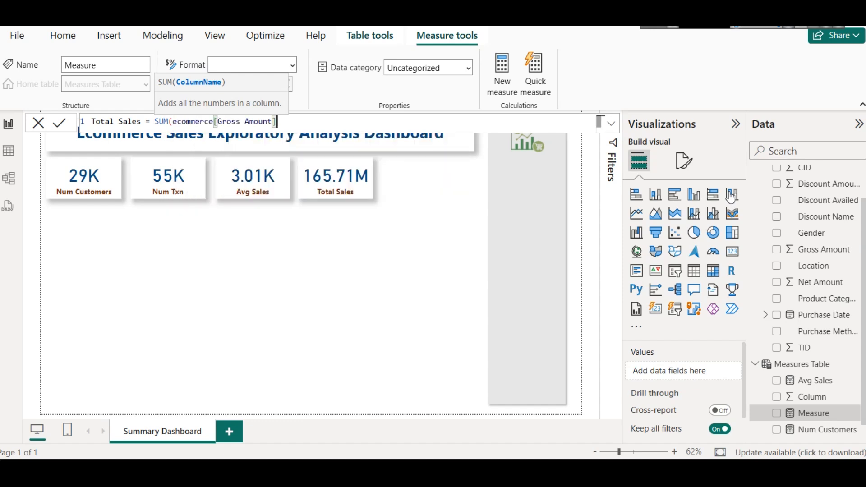
type(")")
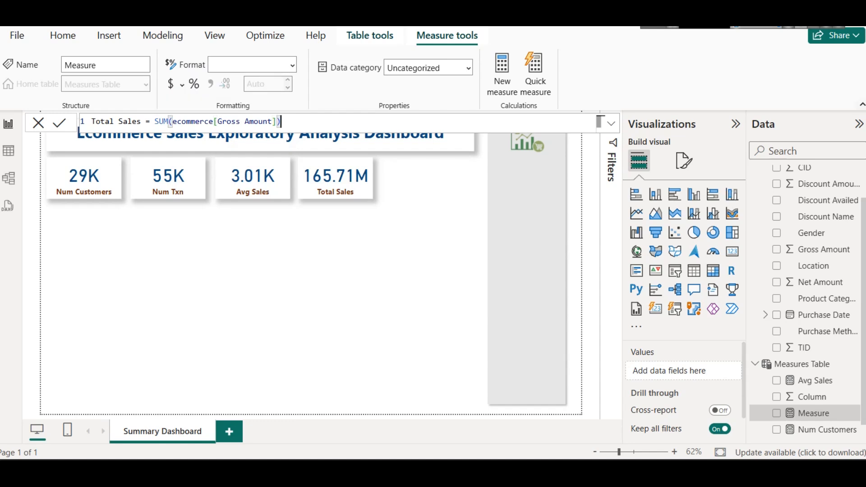
key("Return")
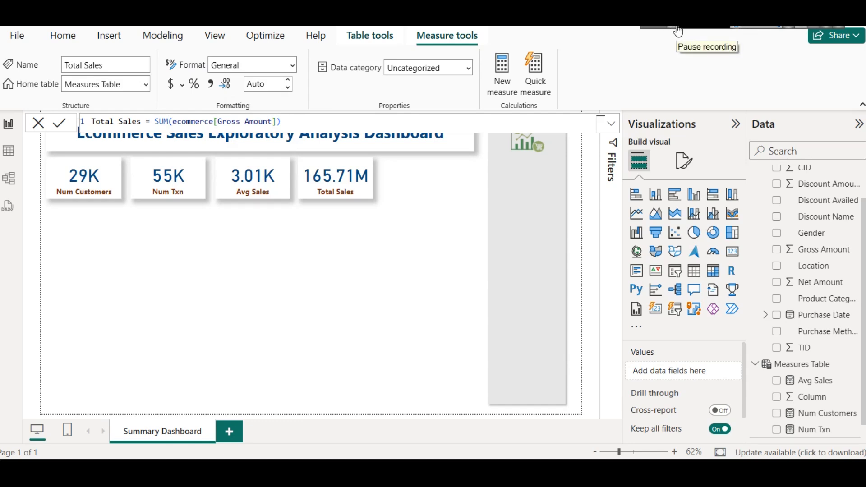
left_click(393, 219)
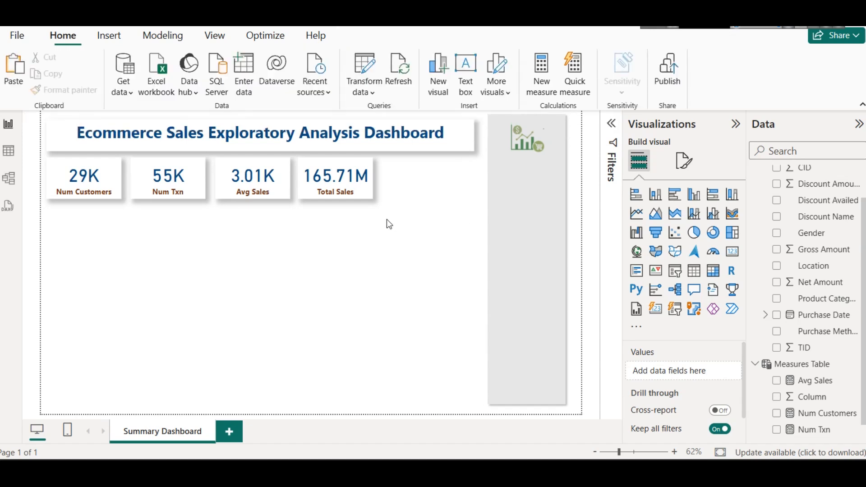
Step: Duplicate the Total Sales card as a fifth card at the end of the row, and shift the original slightly toward the copy
left_click(356, 187)
scroll(816, 397, "down", 1)
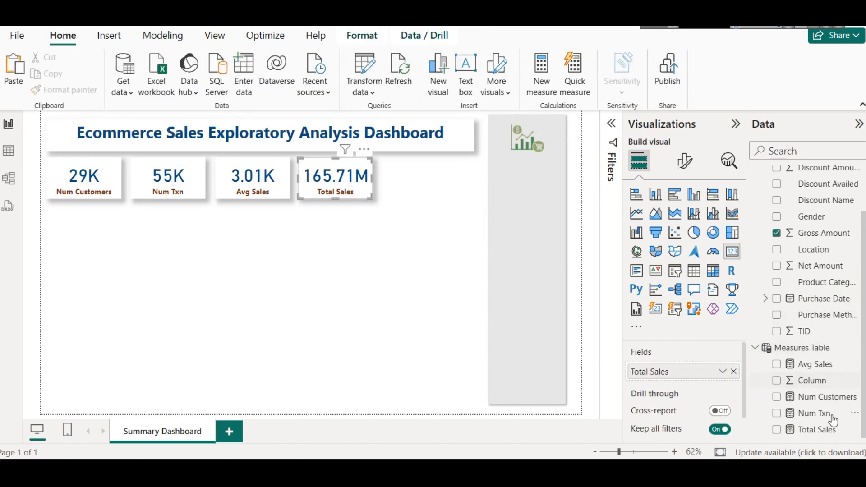
left_click(817, 431)
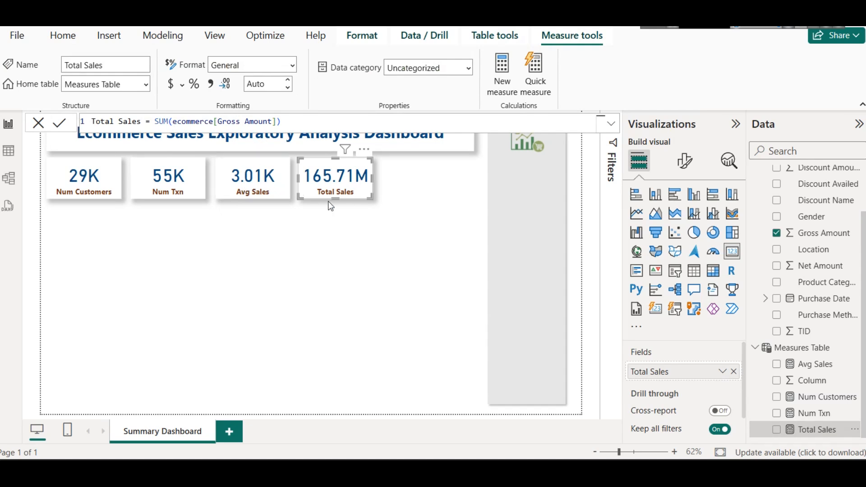
left_click(401, 212)
key("ctrl+c")
key("ctrl+v")
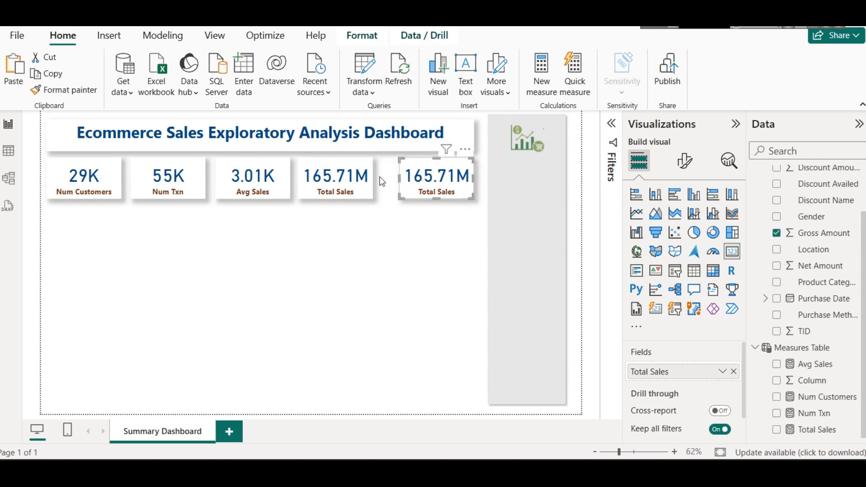
left_click_drag(314, 176, 321, 176)
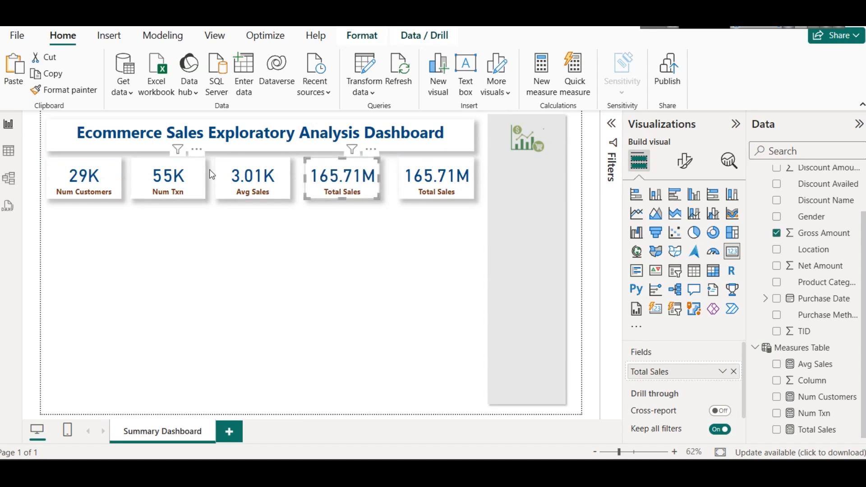
left_click(230, 178)
left_click(374, 212)
Step: Remove the Total Sales field from the fifth card
left_click(408, 185)
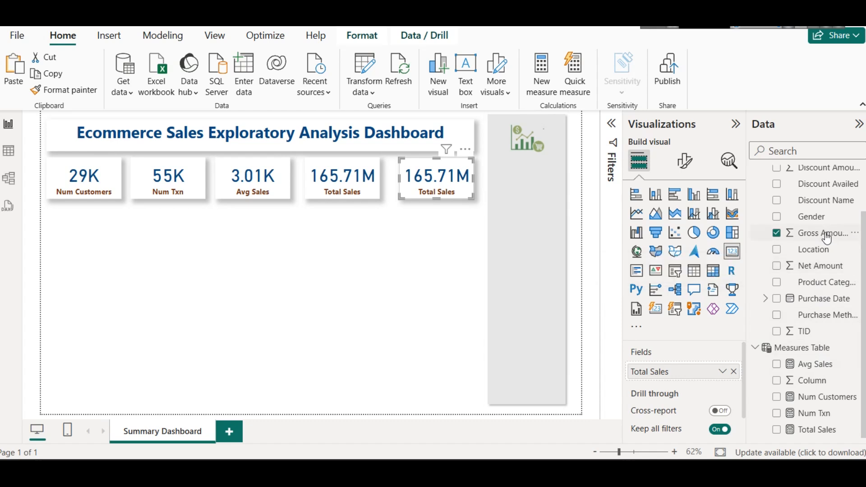
scroll(823, 247, "up", 3)
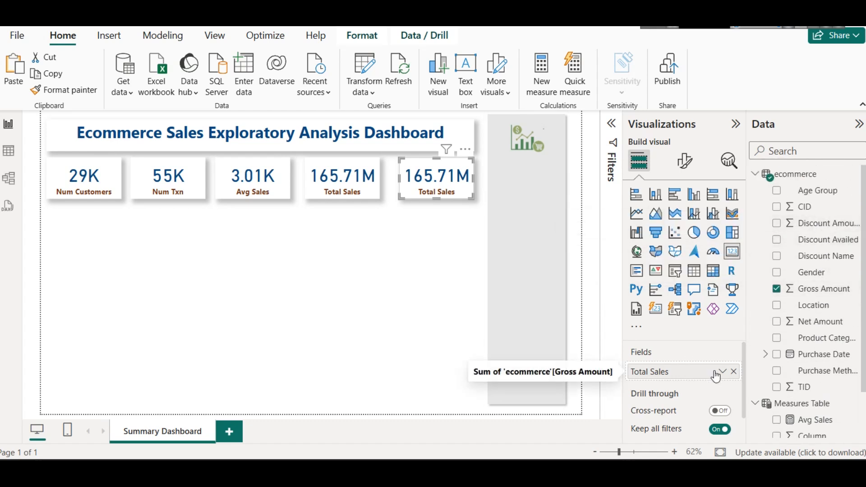
left_click(733, 371)
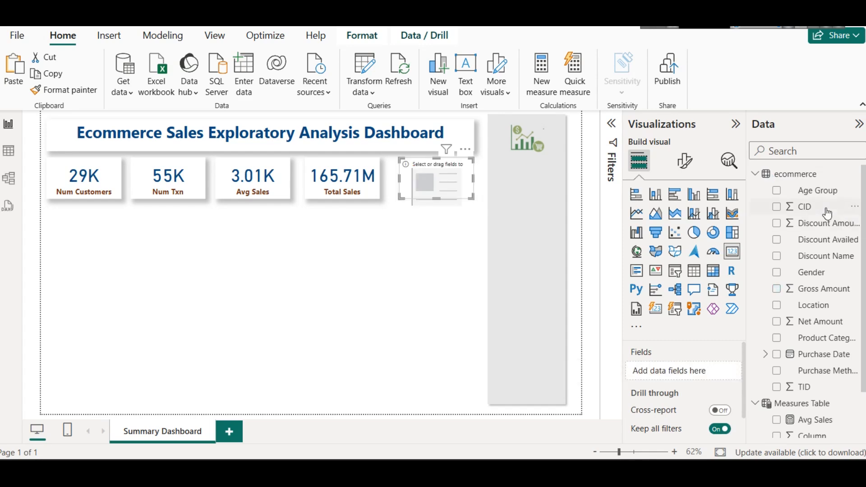
Step: Examine the distinct values of the Discount Amount (INR) column in the ecommerce table data, and return to the report
left_click(10, 150)
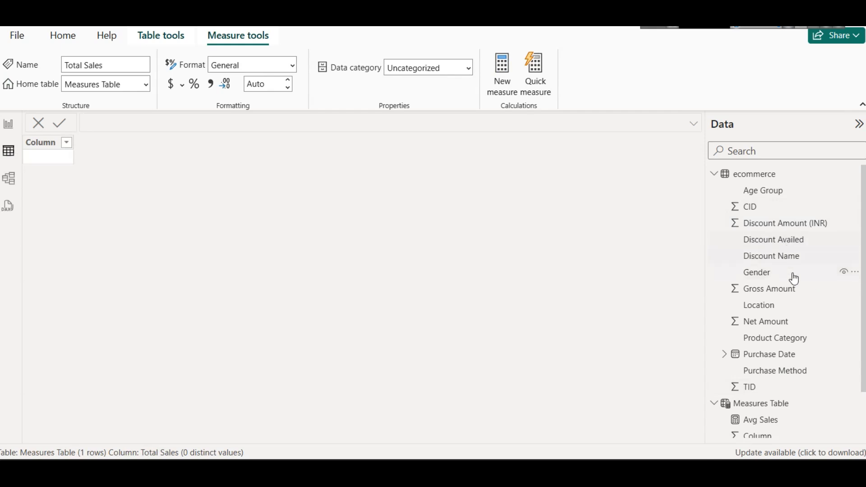
left_click(780, 223)
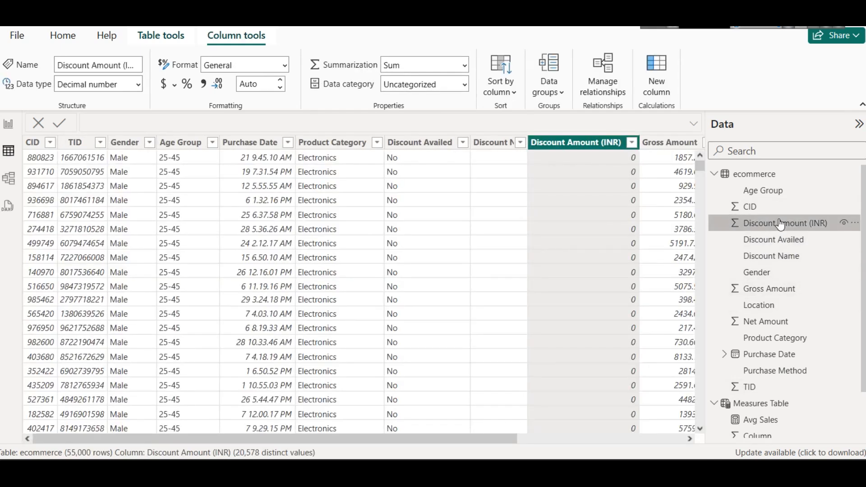
left_click(632, 143)
scroll(737, 282, "down", 15)
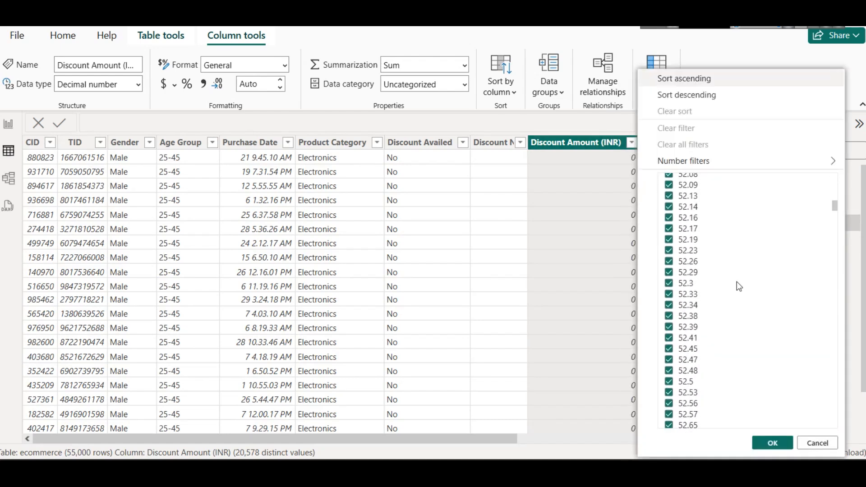
left_click_drag(834, 213, 827, 124)
left_click(8, 124)
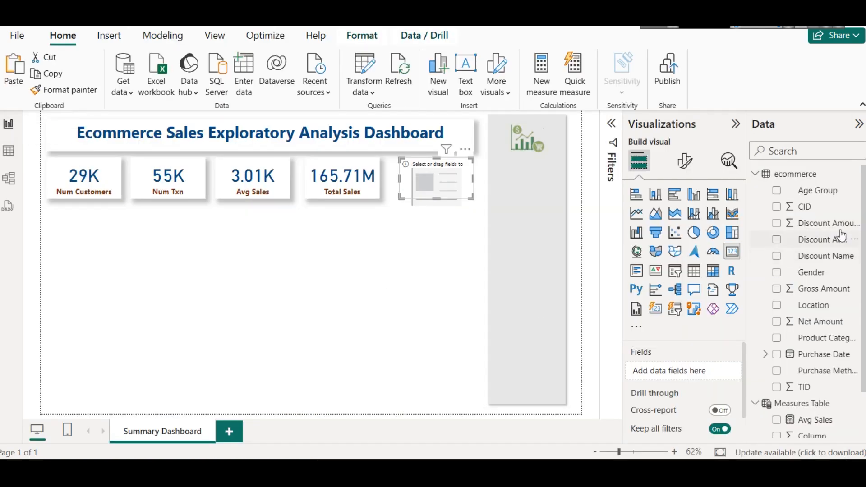
Step: Add Discount Amount (INR) to the fifth card and set its aggregation to Average
left_click_drag(841, 223, 723, 371)
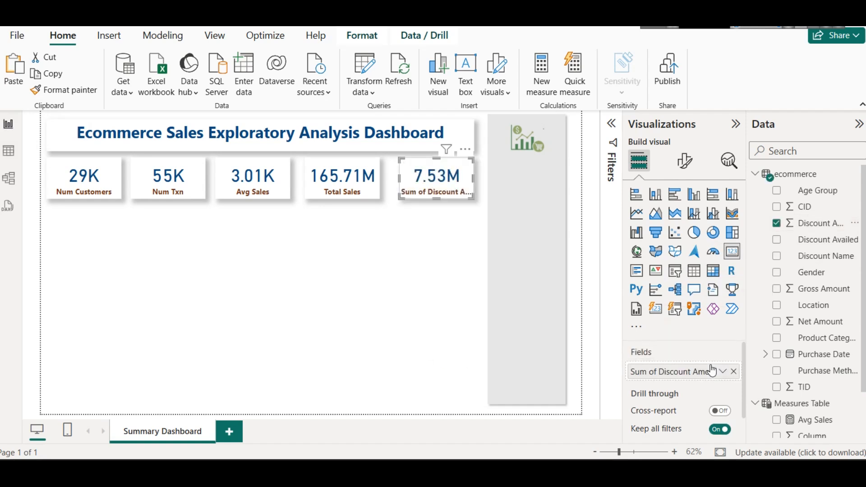
left_click(722, 371)
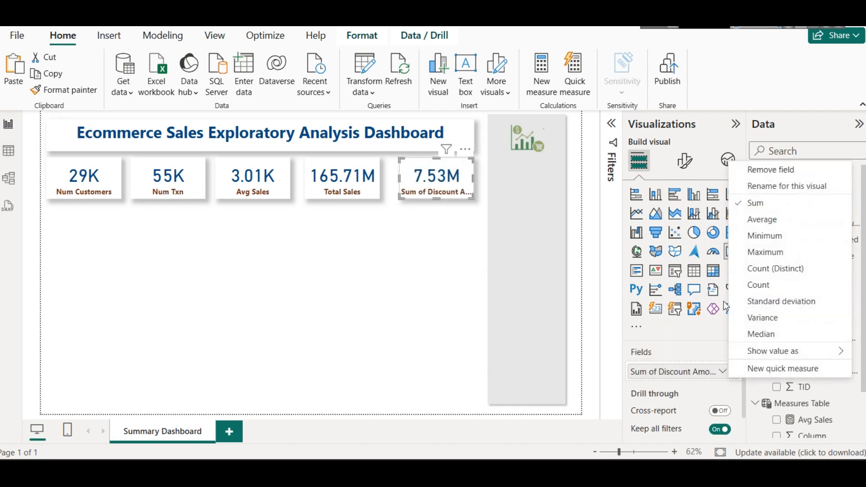
left_click(759, 220)
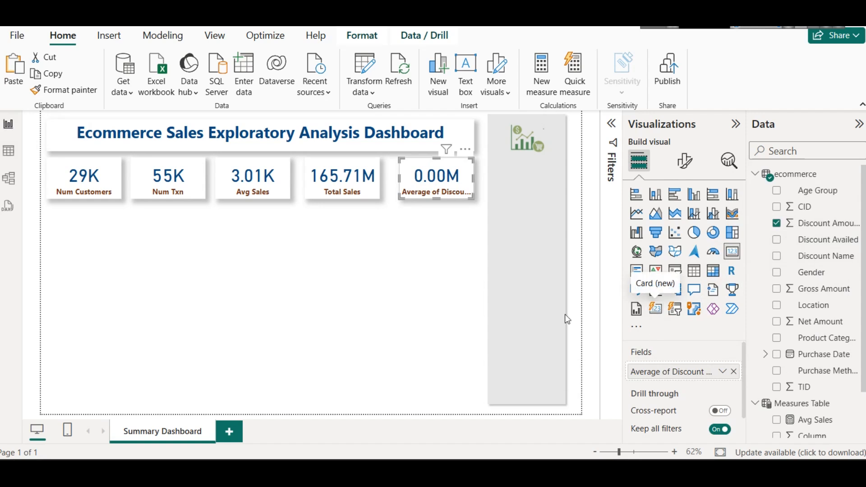
Step: Set the callout value display units of the average discount card to None
left_click(694, 159)
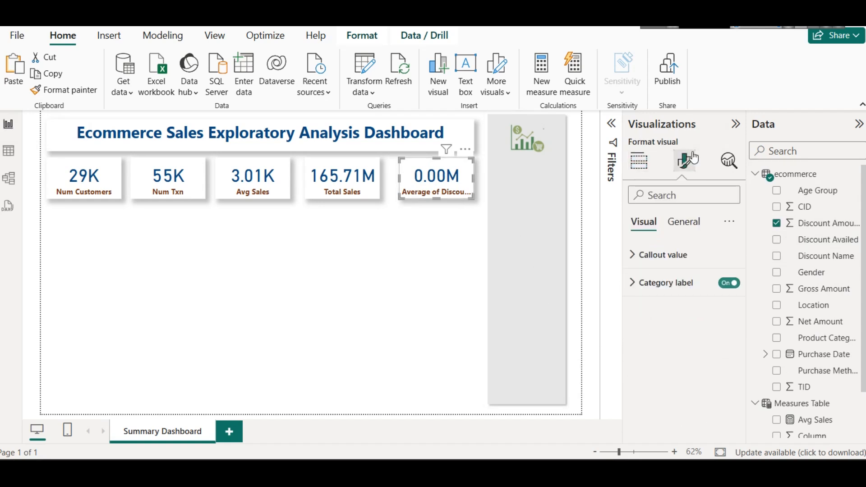
left_click(664, 254)
scroll(676, 318, "down", 2)
left_click(659, 325)
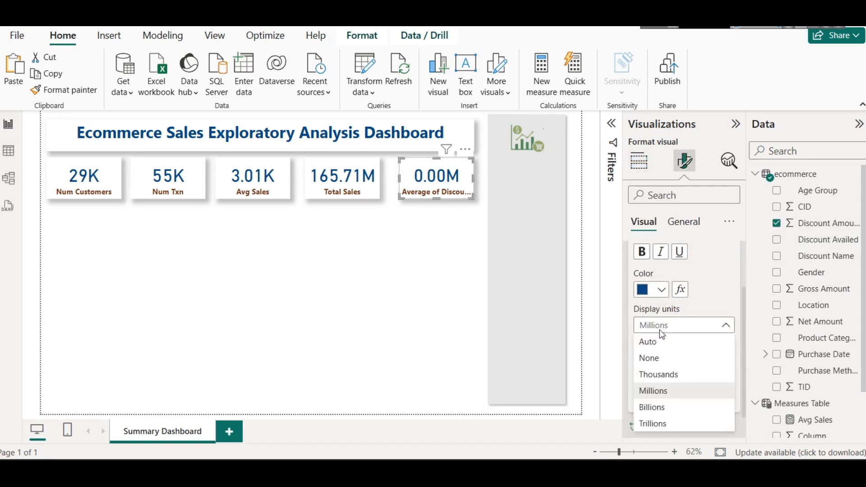
left_click(652, 358)
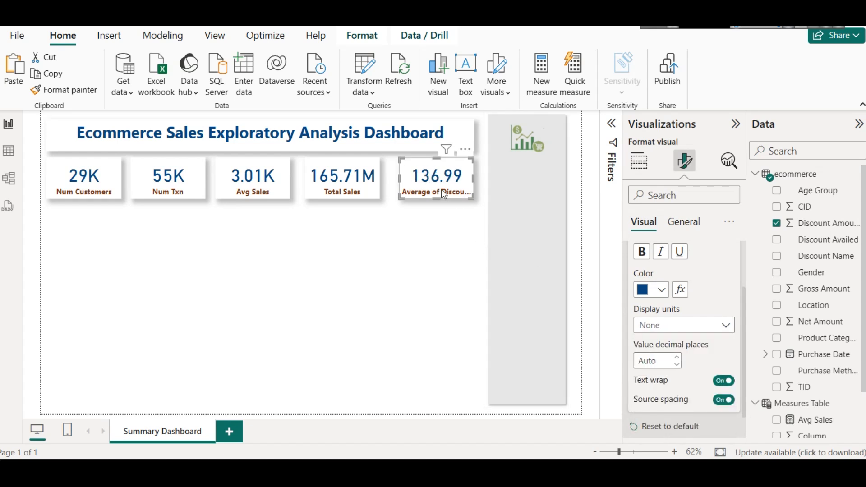
Step: Rename the averaged discount field on the fifth card to "Avg Discount Amount" for this visual
scroll(677, 325, "down", 1)
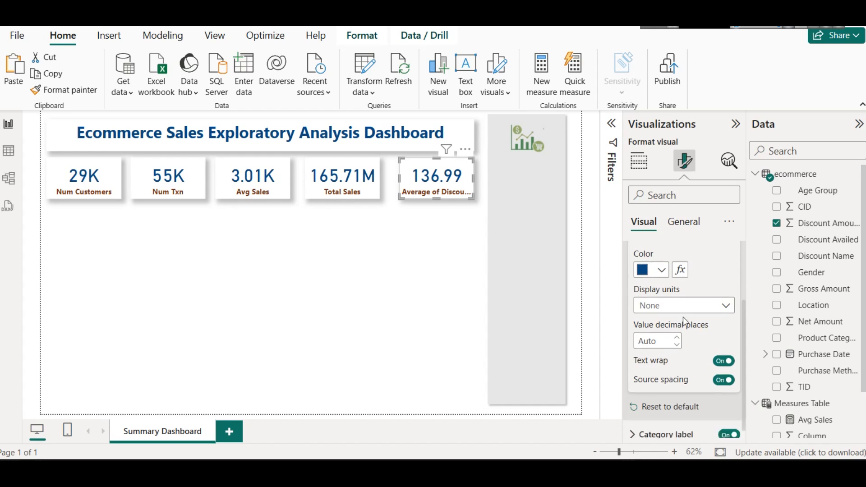
left_click(640, 162)
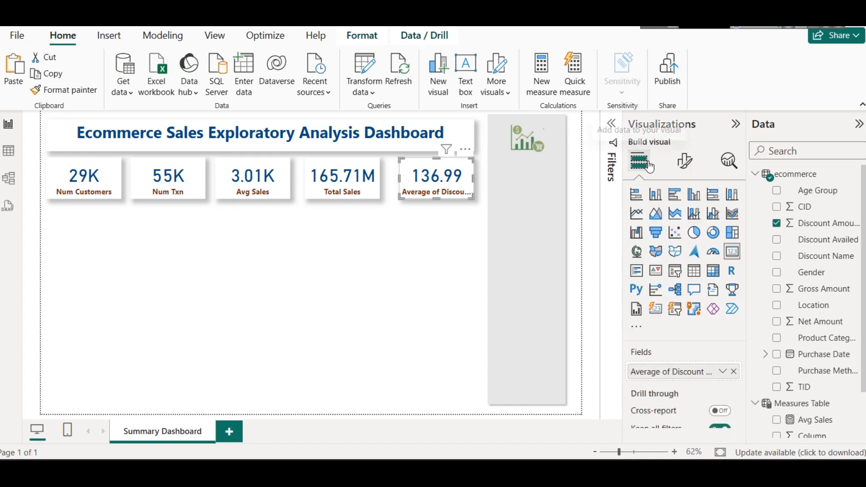
left_click(723, 371)
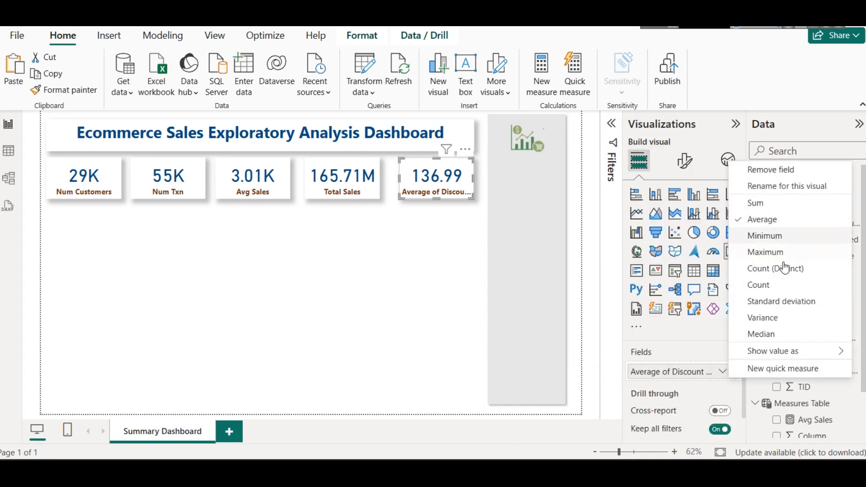
left_click(786, 186)
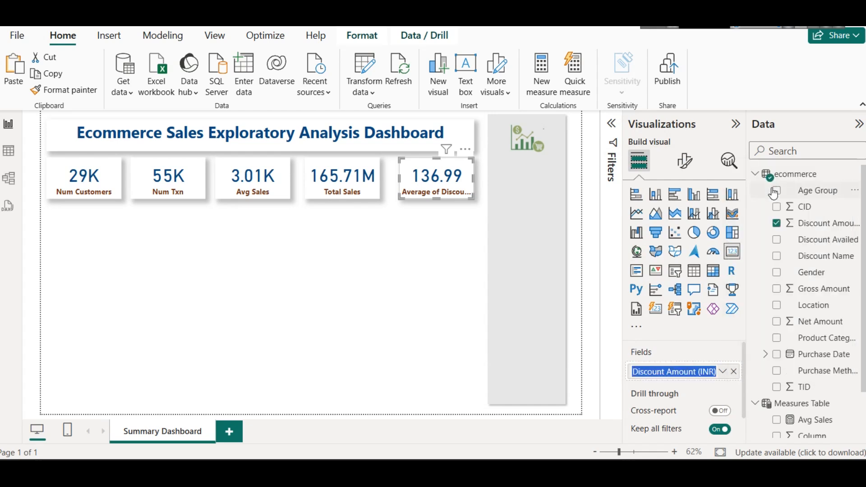
type("Avg Discount Amount")
key("Return")
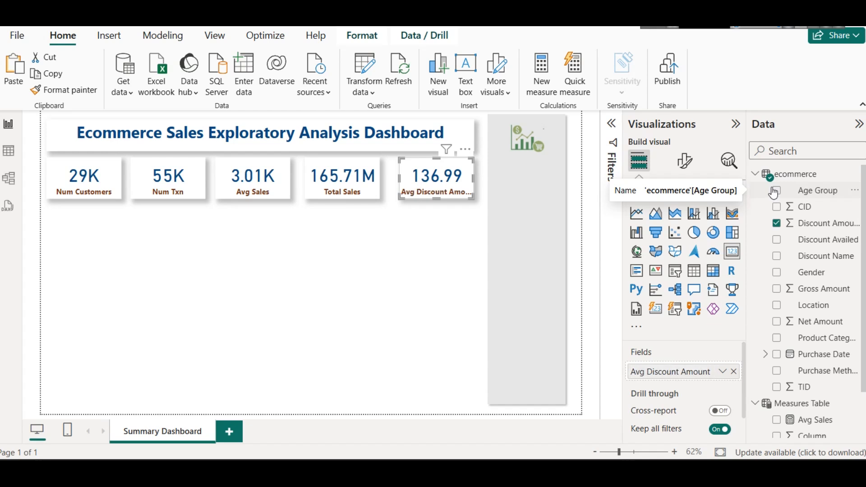
Step: Shorten the fifth card's field name to "Avg Discount" and deselect the card
left_click(724, 373)
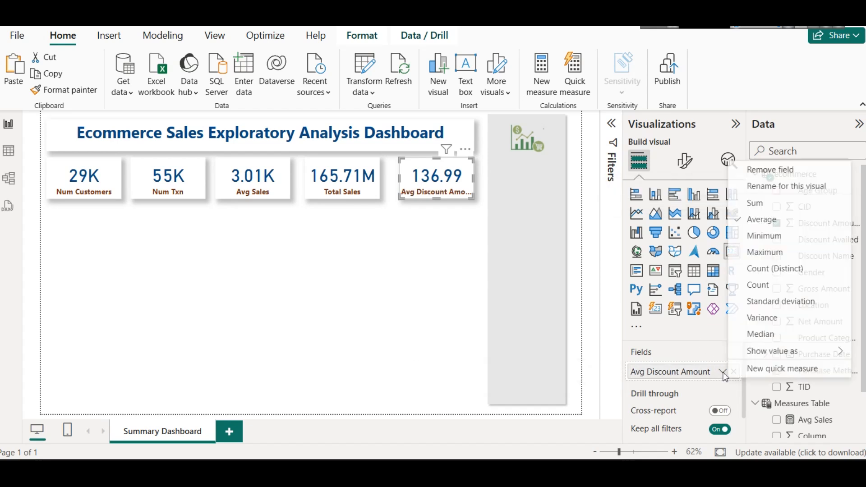
left_click(787, 186)
key("Right")
key("BackSpace")
key("BackSpace")
key("BackSpace")
key("BackSpace")
key("BackSpace")
key("BackSpace")
key("BackSpace")
key("Return")
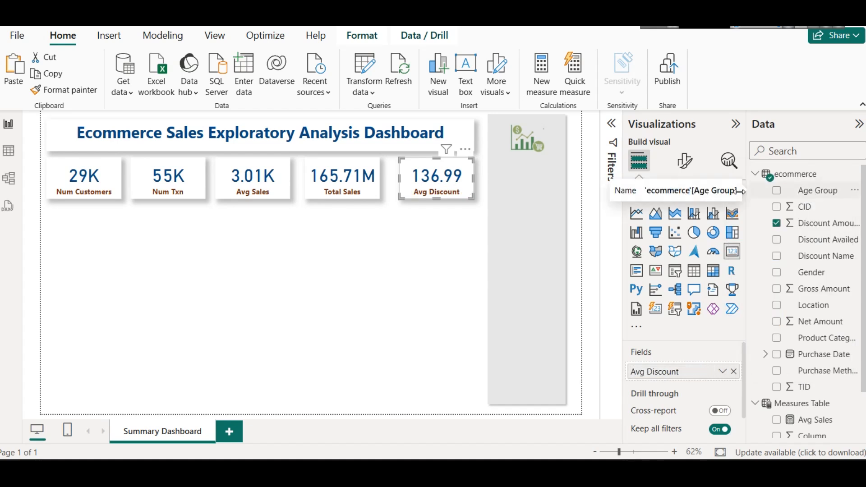
left_click(380, 251)
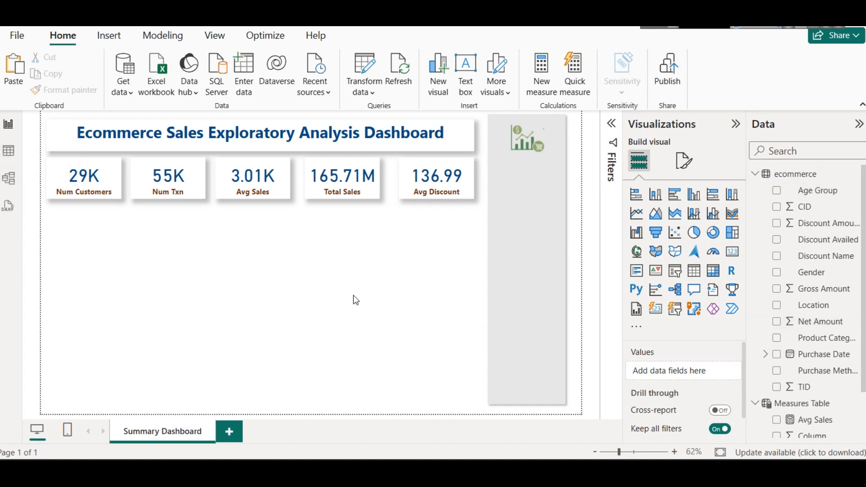
Step: Format the Discount Amount (INR) column in the ecommerce table as currency with ₹ Chakma (Chakma, India), and return to the report
left_click(9, 148)
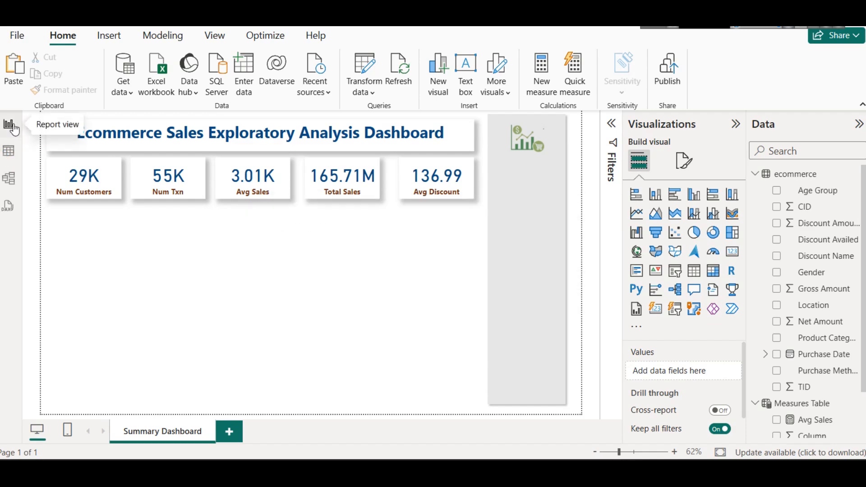
left_click(10, 152)
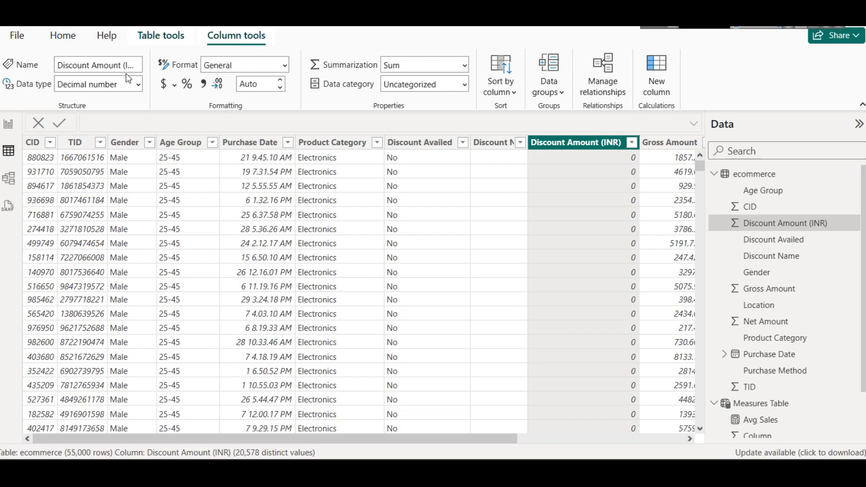
left_click(185, 88)
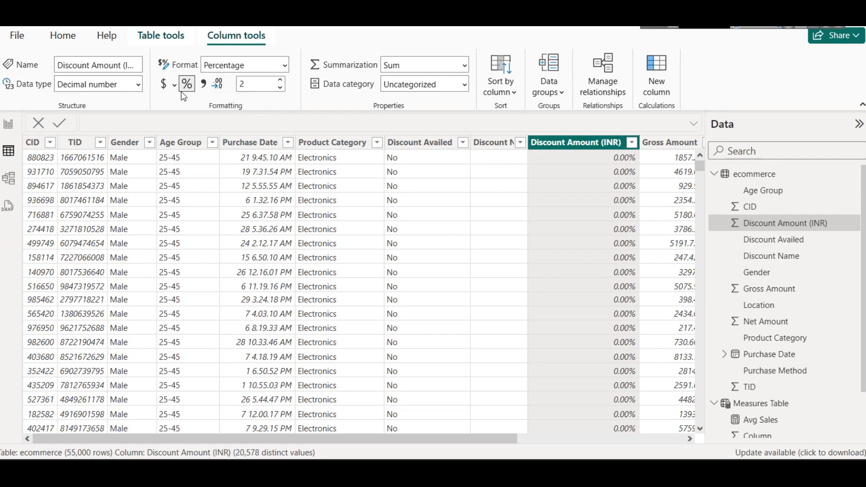
left_click(186, 85)
left_click(178, 87)
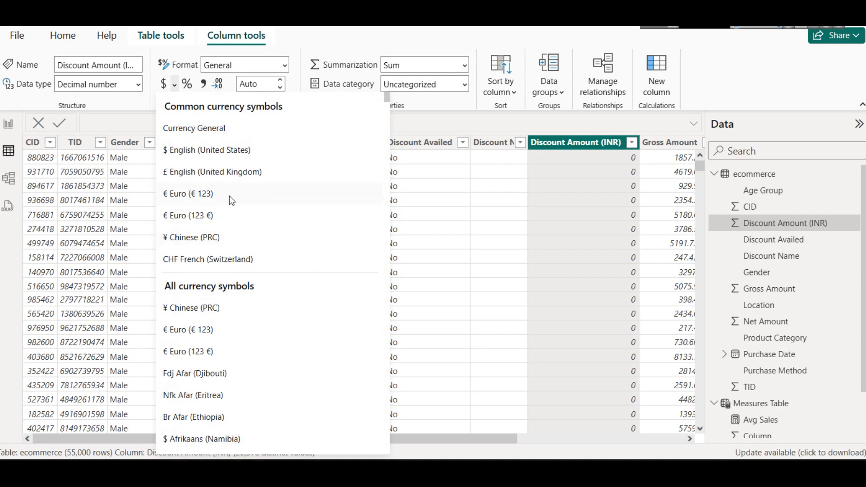
scroll(239, 243, "down", 8)
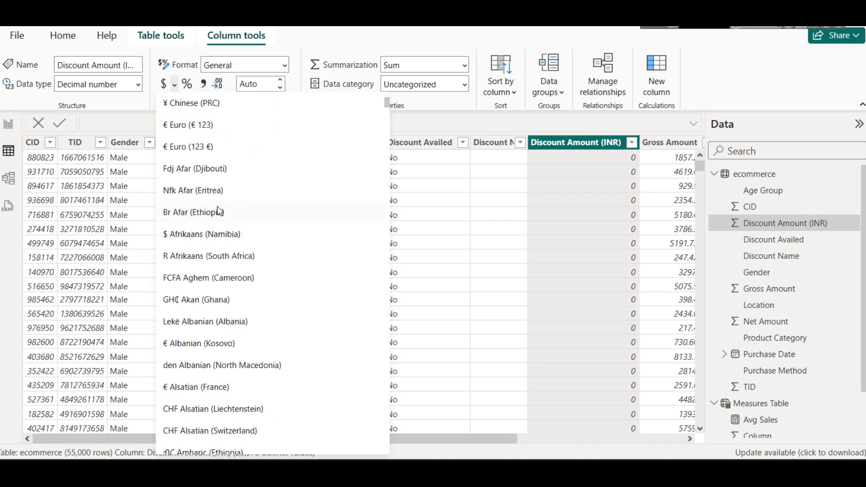
scroll(250, 201, "down", 12)
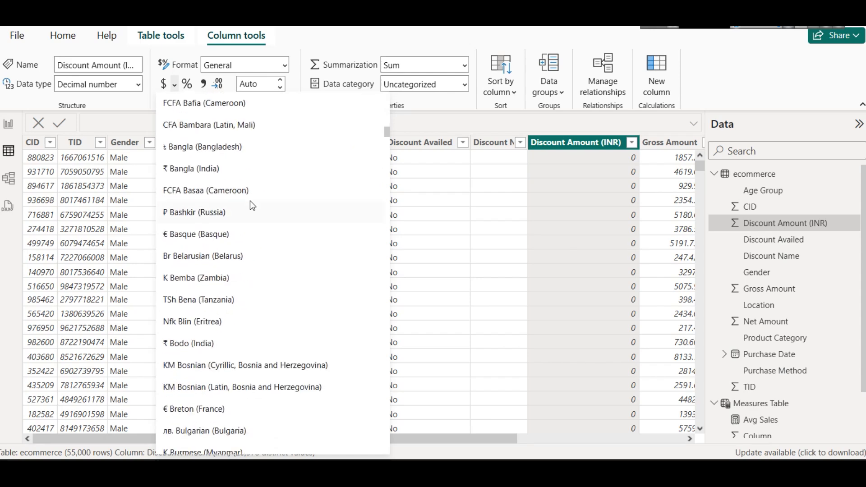
scroll(266, 203, "down", 8)
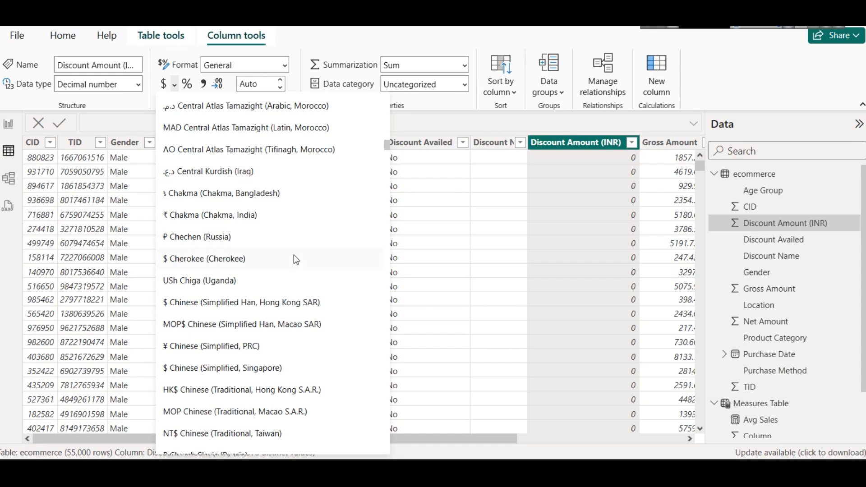
left_click(166, 216)
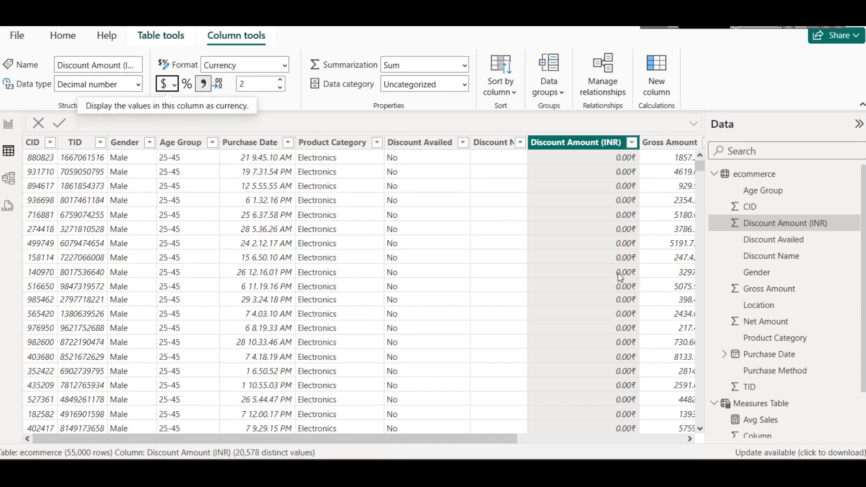
left_click(8, 124)
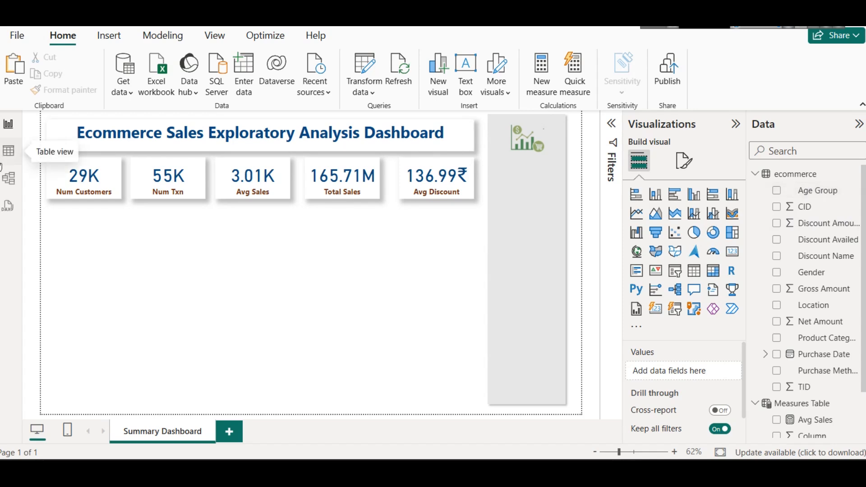
Step: Examine the distinct values of the Age Group column in the ecommerce table data, and return to the report
left_click(4, 153)
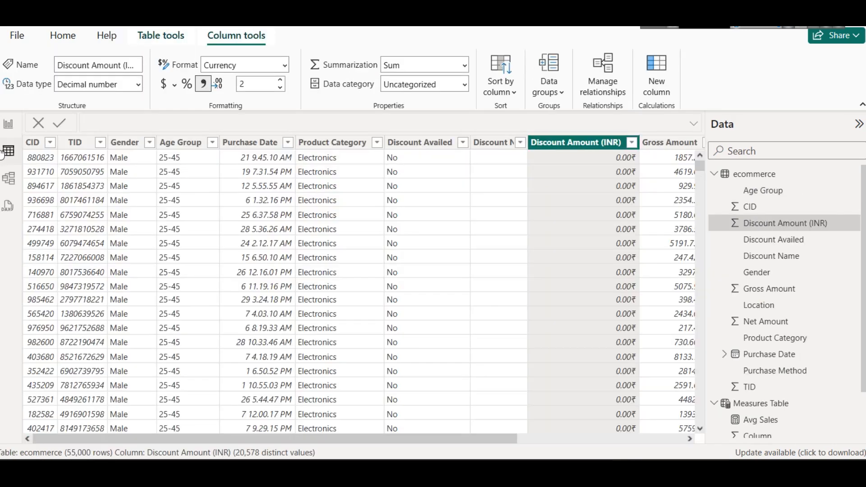
left_click(212, 143)
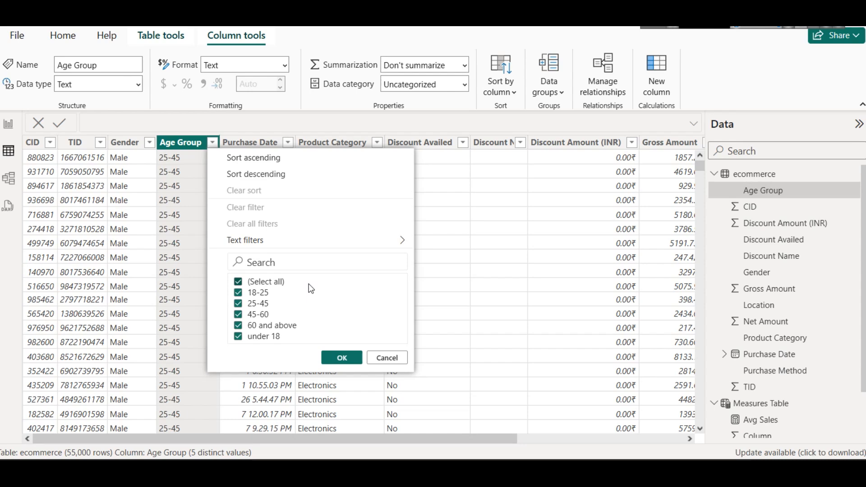
left_click(377, 356)
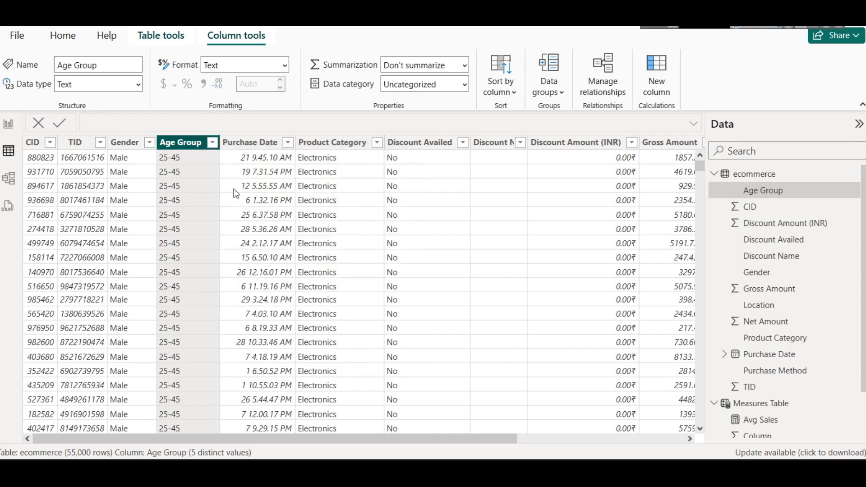
left_click(8, 124)
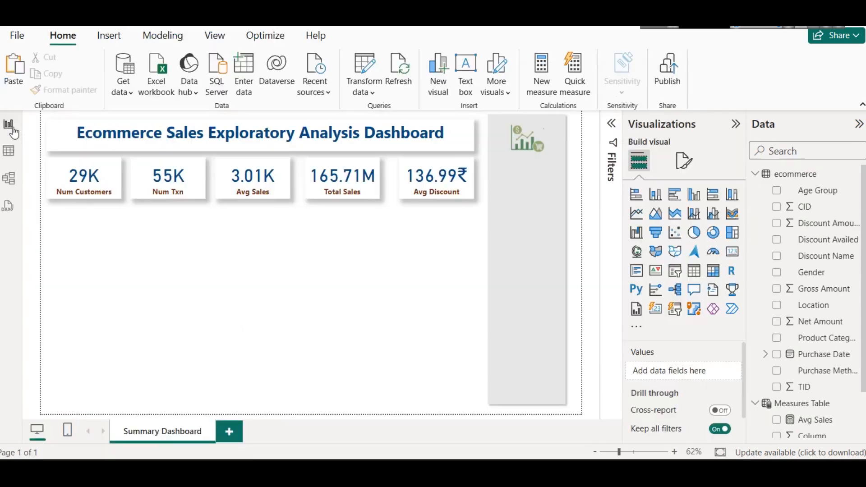
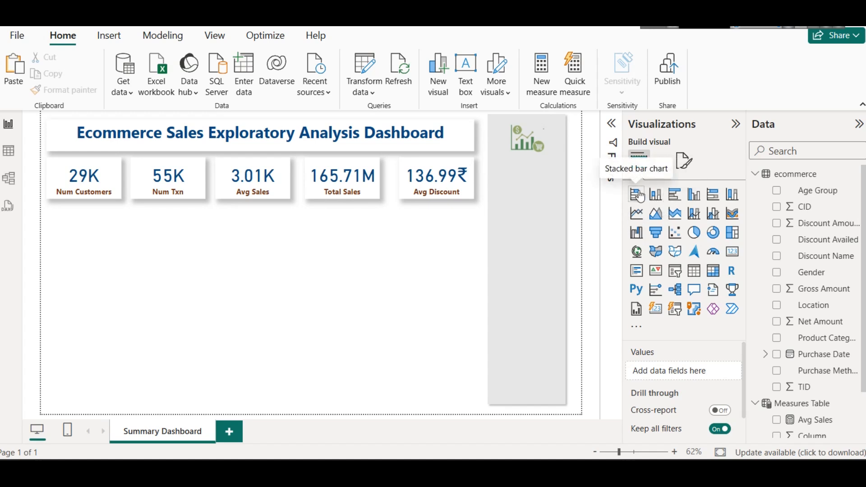
Step: Add a stacked bar chart to the canvas directly below the Num Customers and Num Txn cards and select it
left_click(636, 194)
left_click_drag(84, 405, 168, 254)
left_click(385, 260)
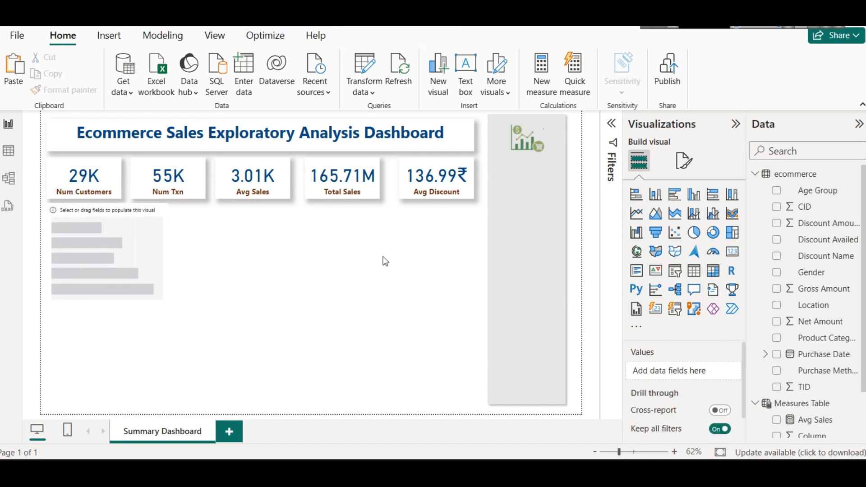
left_click(113, 246)
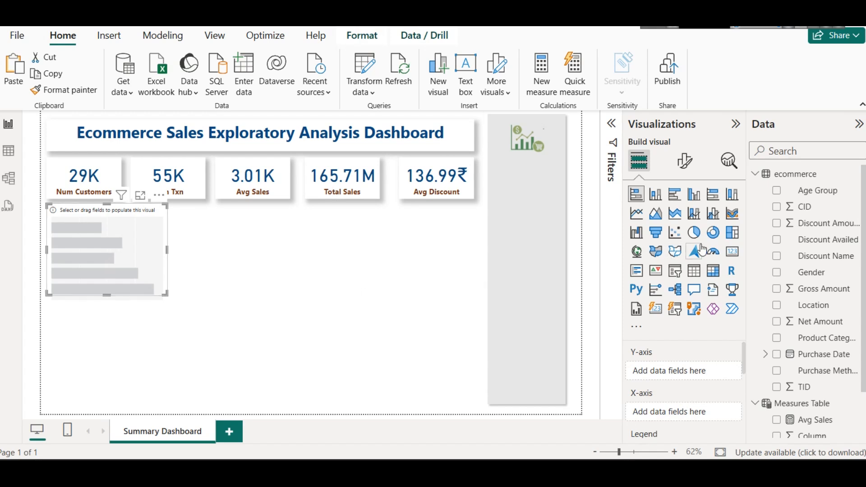
Step: Populate the stacked bar chart with Age Group on the Y-axis and the Total Sales measure on the X-axis
left_click_drag(815, 192, 662, 370)
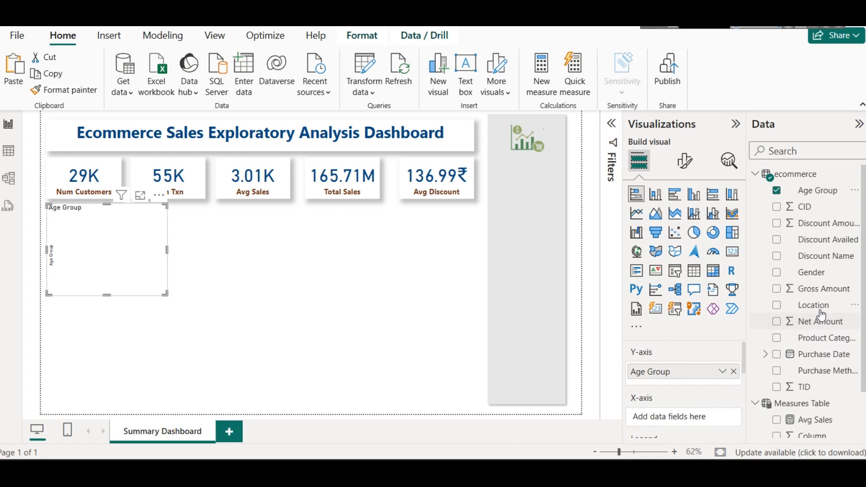
scroll(821, 315, "down", 2)
left_click_drag(814, 429, 702, 420)
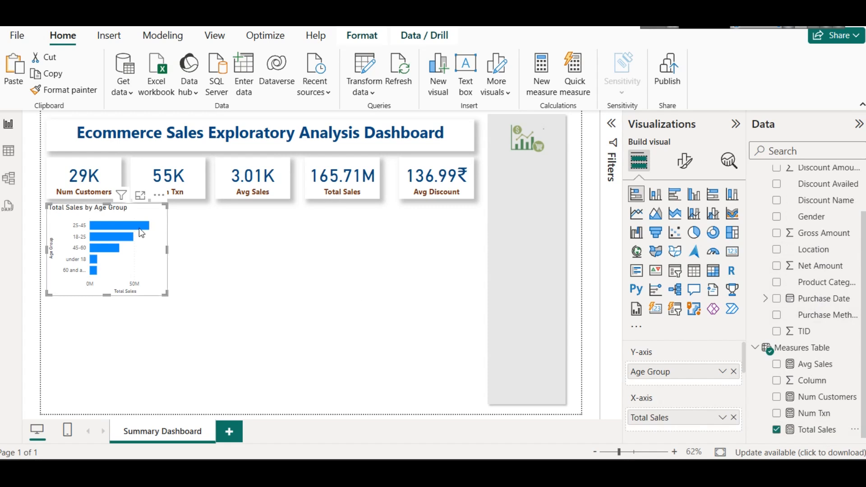
mouse_move(140, 229)
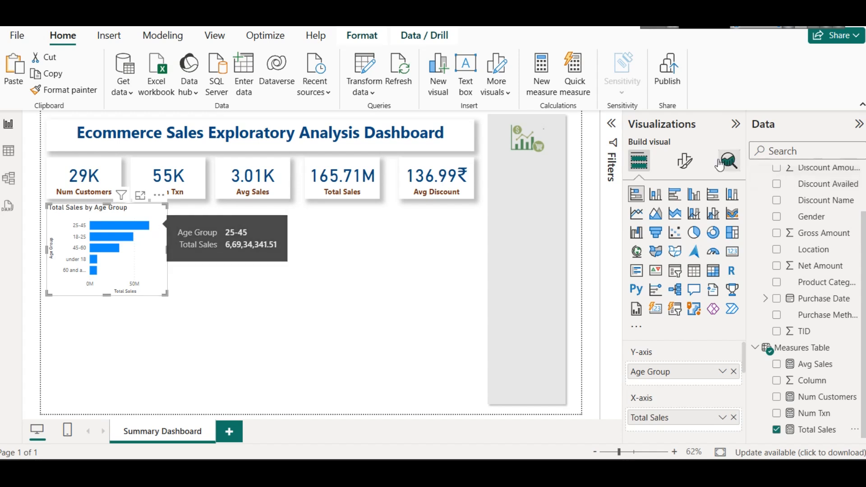
Step: Format the Age Group bar chart's title as bold, dark brown and horizontally centred
left_click(685, 160)
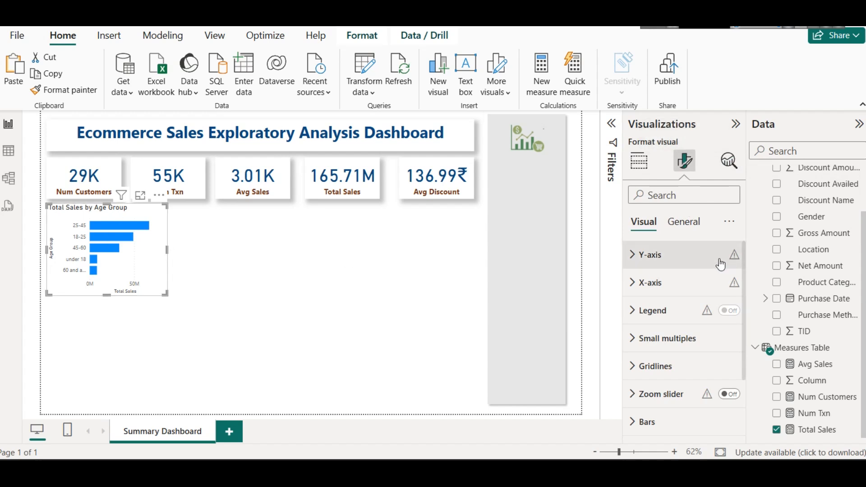
left_click(683, 221)
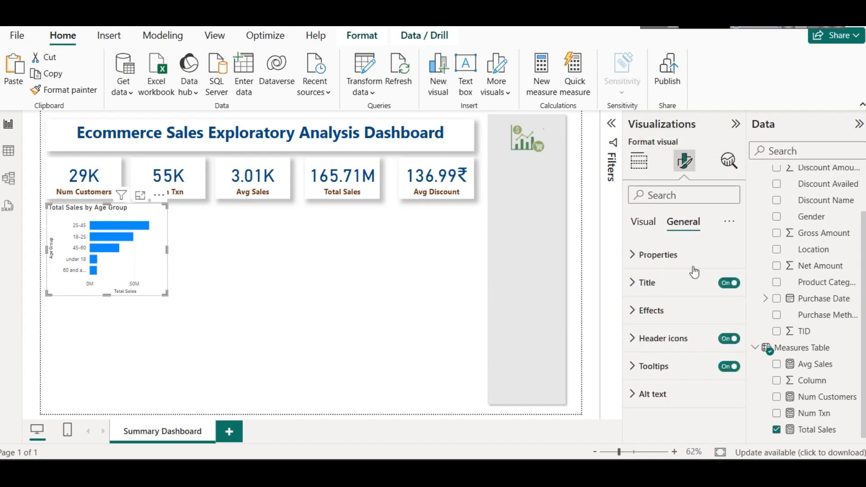
left_click(663, 284)
scroll(686, 374, "down", 2)
scroll(687, 367, "down", 2)
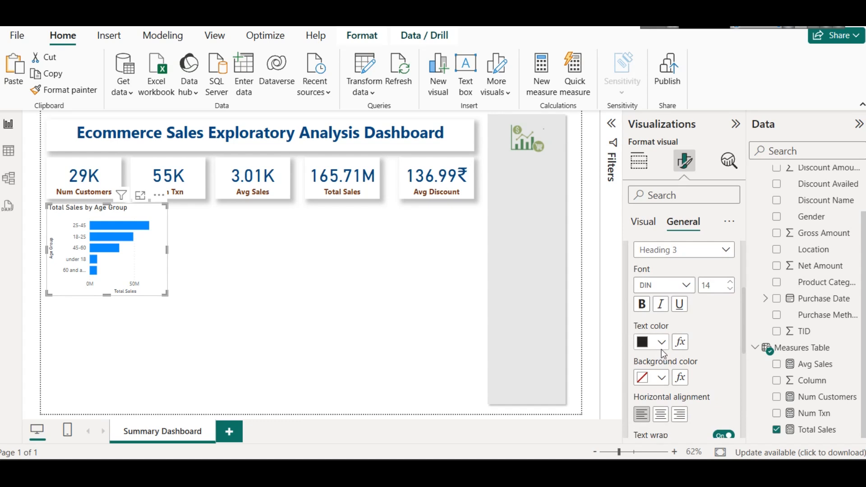
left_click(661, 349)
left_click(651, 280)
left_click(641, 304)
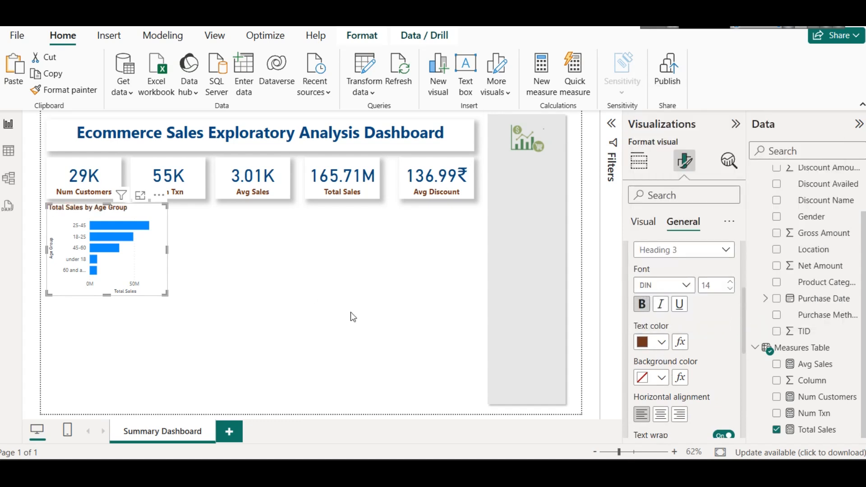
left_click(660, 414)
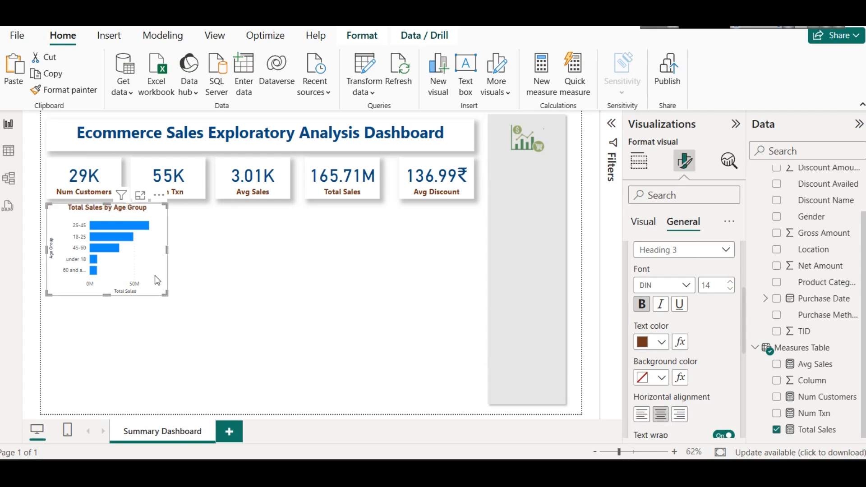
scroll(667, 279, "up", 5)
left_click(669, 295)
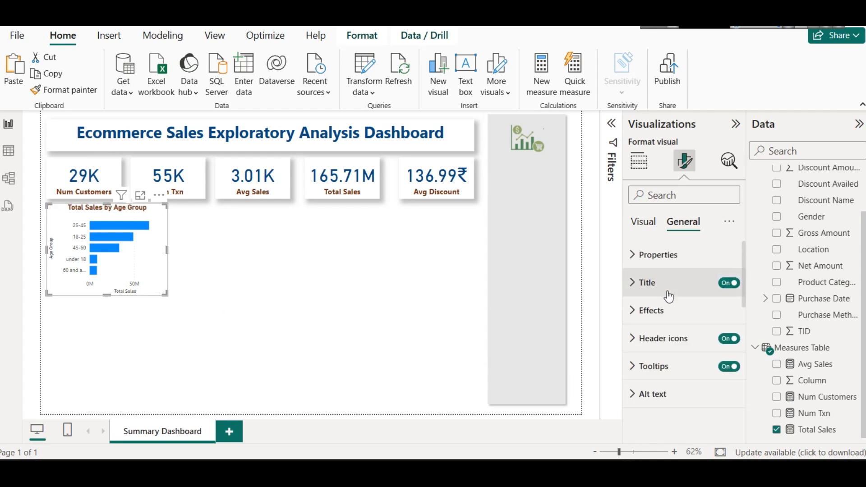
Step: Turn on the shadow effect for the Age Group bar chart and deselect it
left_click(672, 311)
scroll(718, 361, "down", 3)
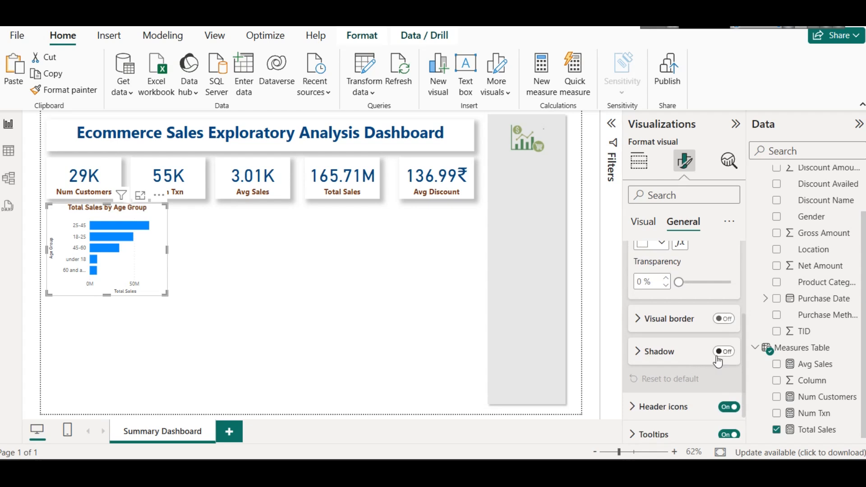
left_click(718, 361)
left_click(343, 300)
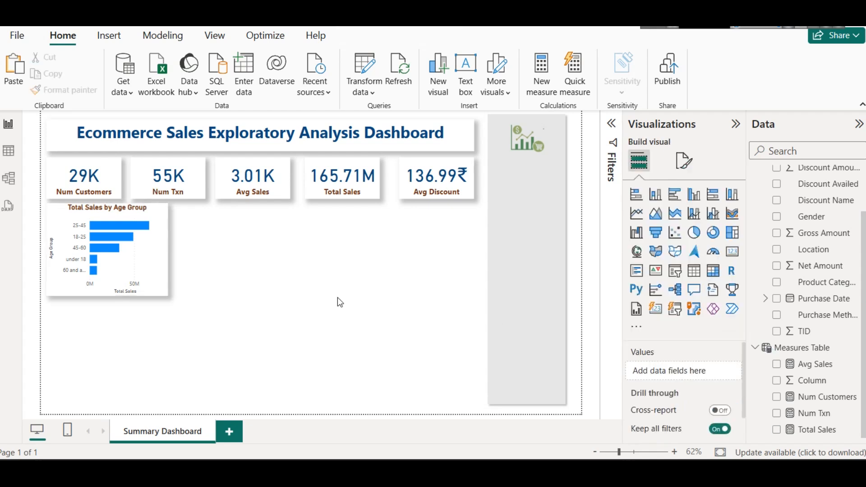
Step: Duplicate the Age Group bar chart, place the copy beside the original with a gap, and widen the original slightly
left_click(133, 212)
left_click_drag(134, 212, 265, 212)
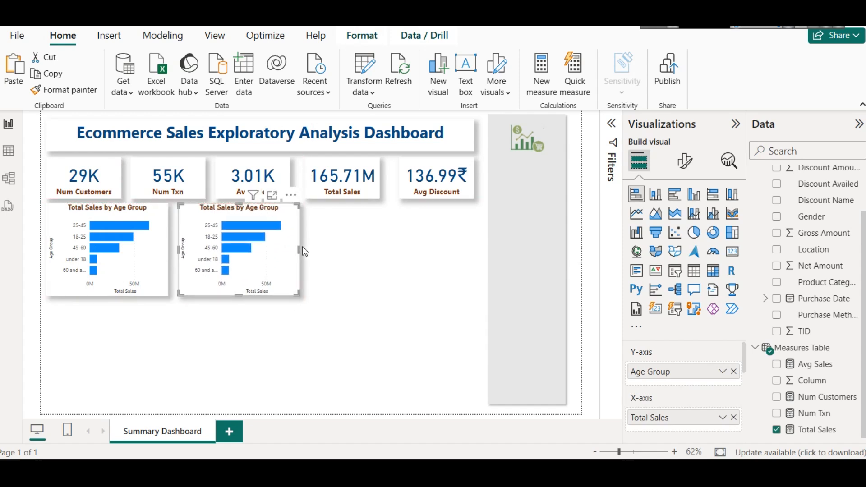
left_click_drag(282, 248, 297, 248)
left_click(148, 245)
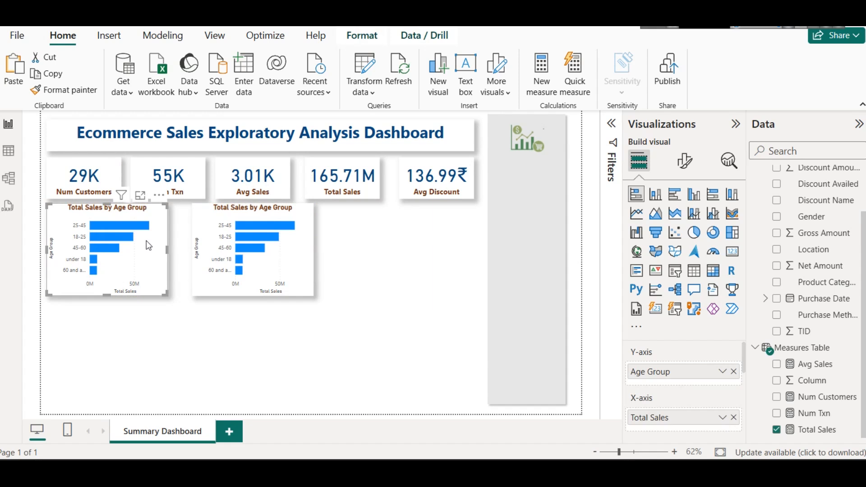
left_click_drag(167, 250, 178, 250)
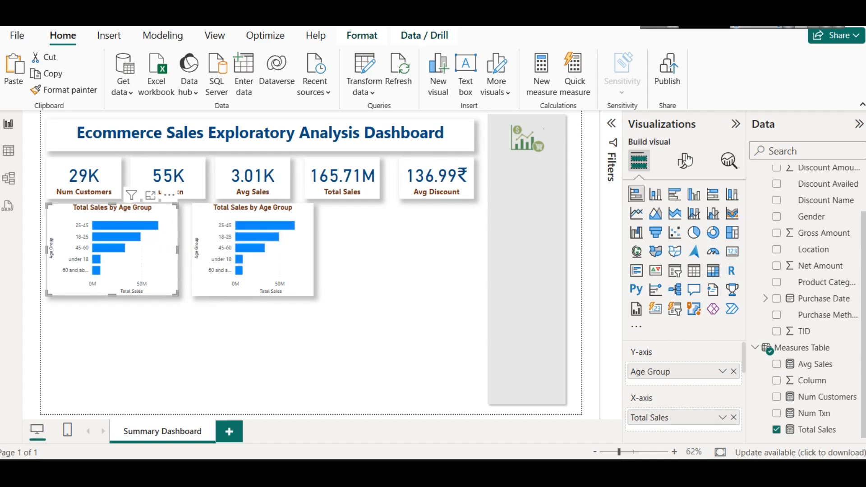
Step: Turn on data labels for the original Total Sales by Age Group chart and deselect it
left_click(685, 161)
scroll(659, 361, "down", 3)
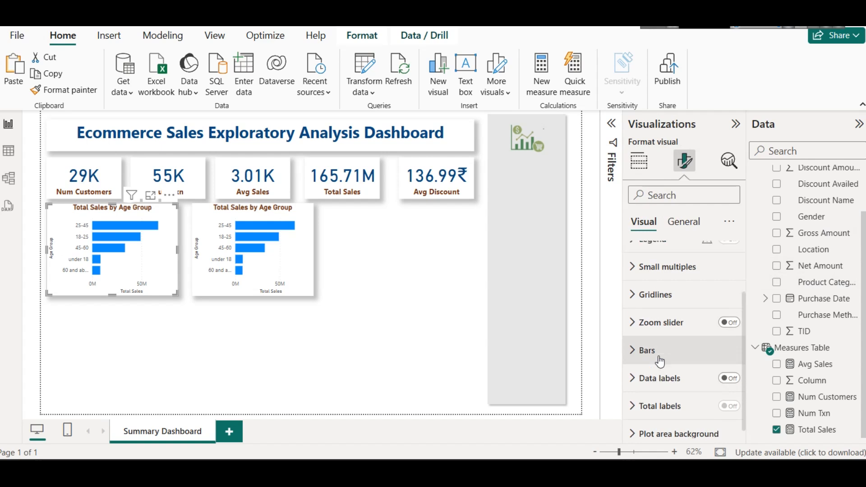
scroll(691, 393, "up", 2)
scroll(692, 394, "down", 2)
left_click(729, 369)
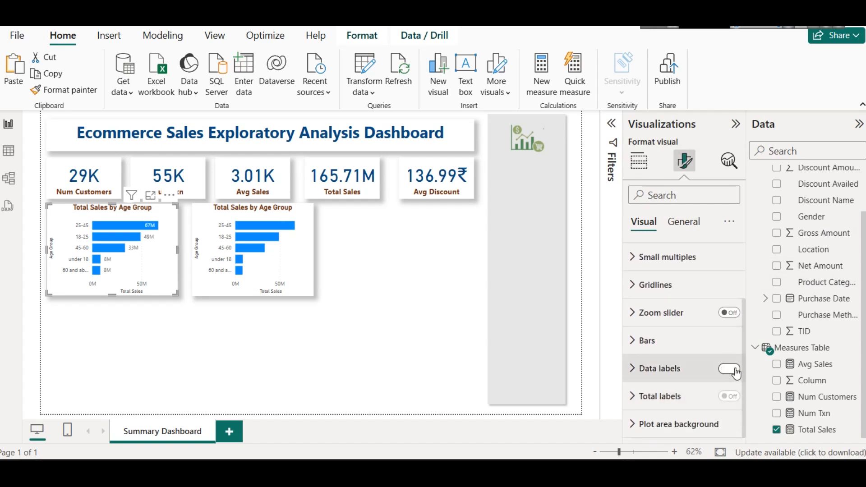
left_click(378, 299)
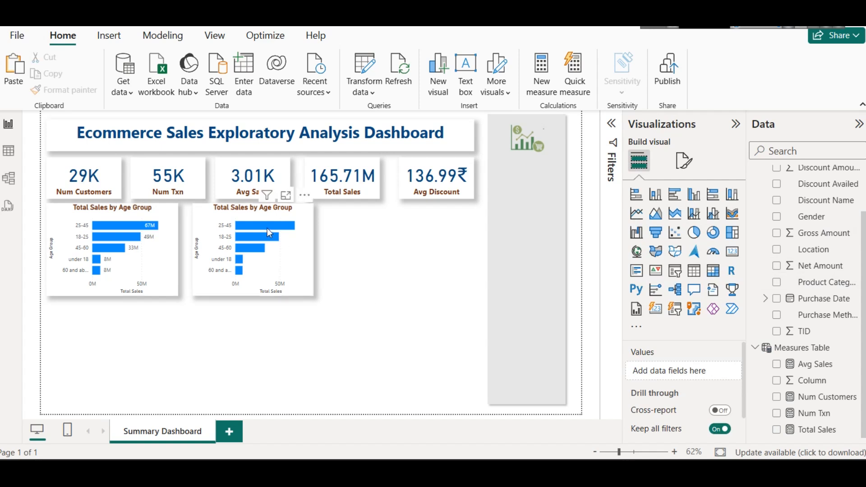
Step: Select the duplicated chart, examine the distinct values of the Discount Availed column in the ecommerce table data, and return to the report
left_click(263, 216)
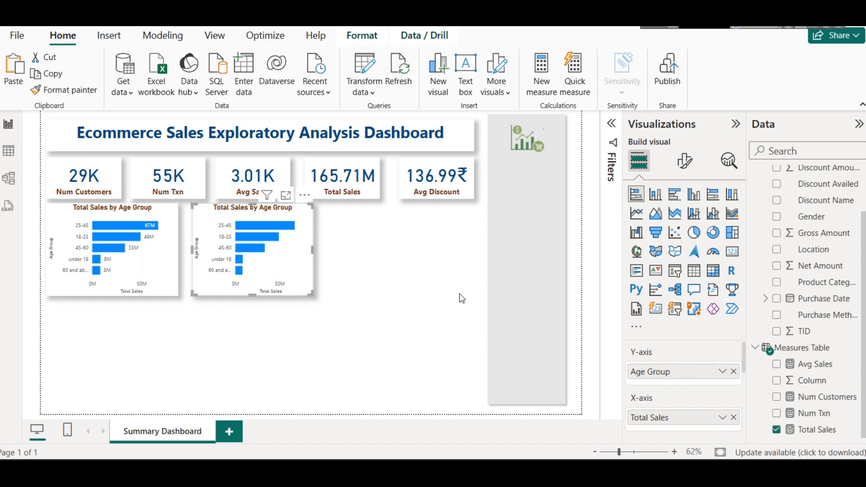
scroll(843, 272, "up", 2)
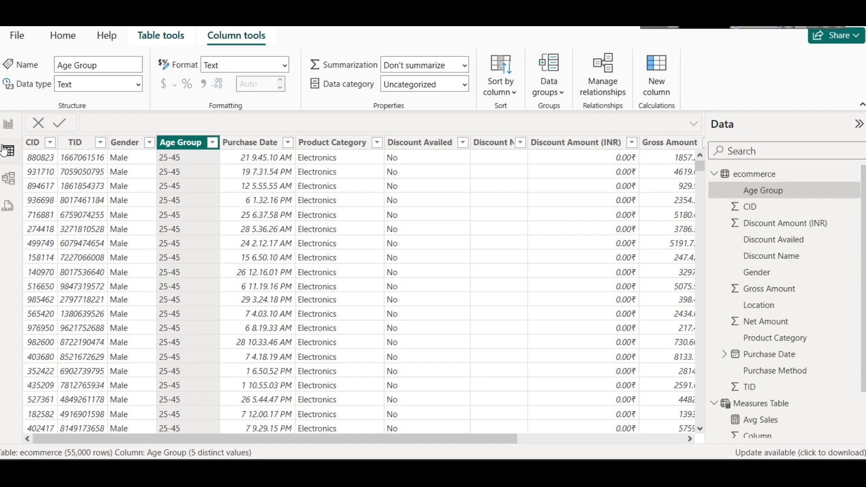
left_click(8, 150)
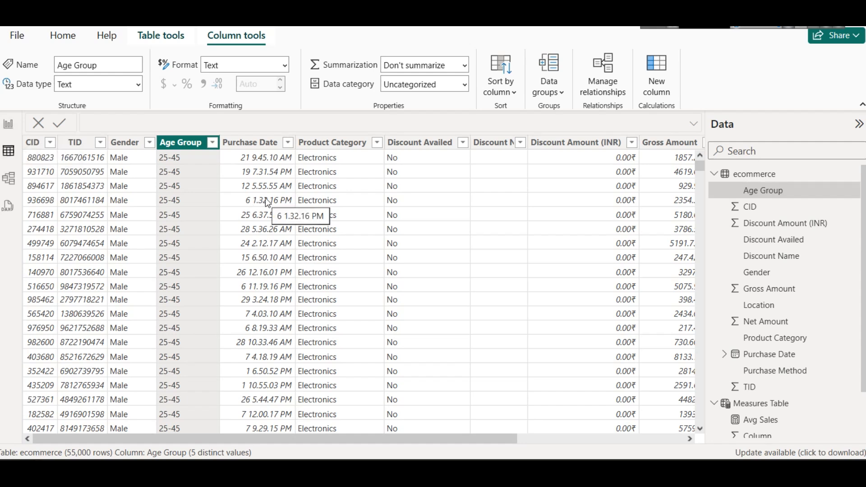
left_click(462, 143)
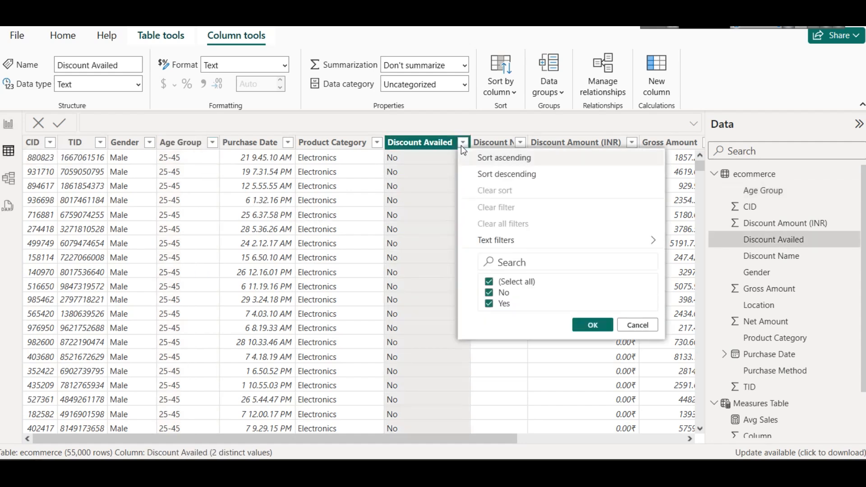
left_click(638, 325)
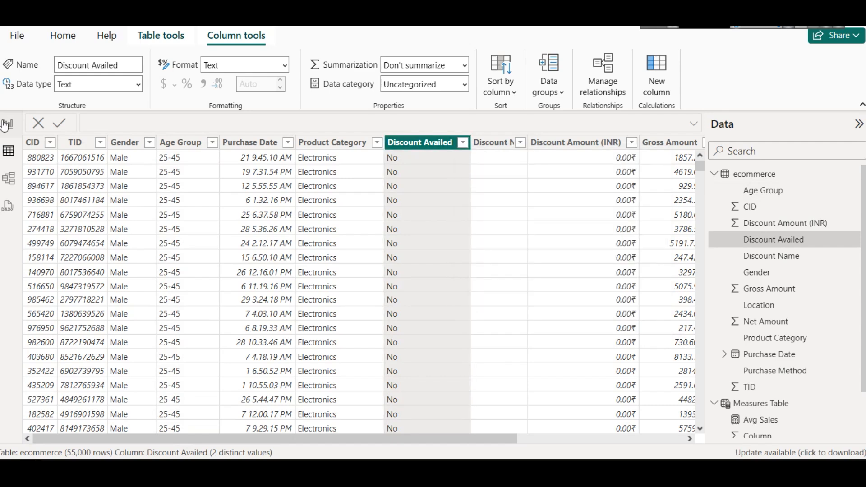
left_click(9, 124)
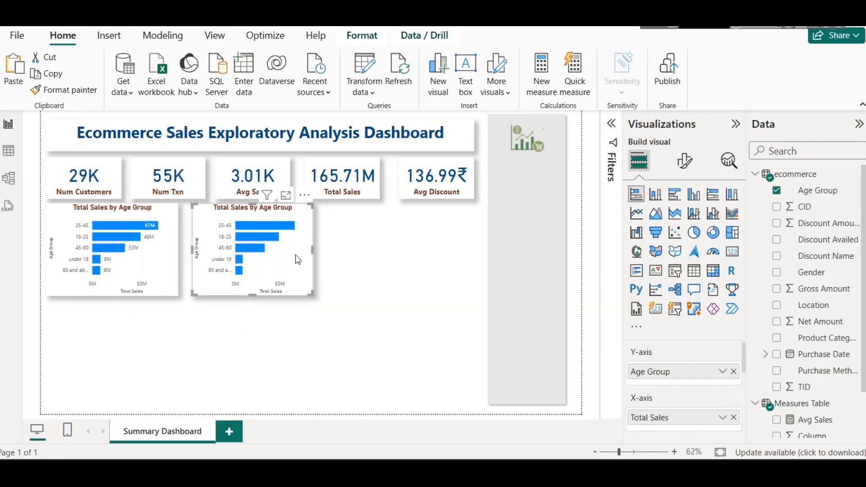
Step: Convert the duplicated chart to a donut chart with Discount Availed replacing Age Group as the legend, and open its format settings
left_click(713, 233)
left_click(733, 370)
left_click_drag(830, 240, 706, 373)
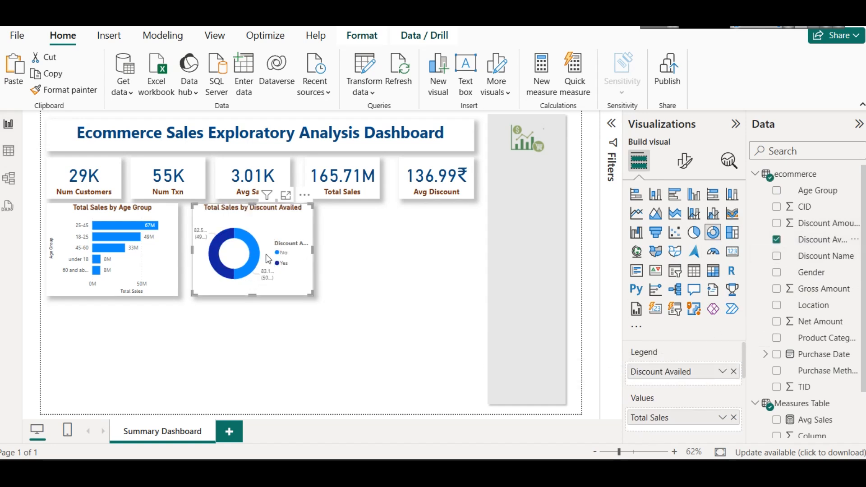
mouse_move(253, 244)
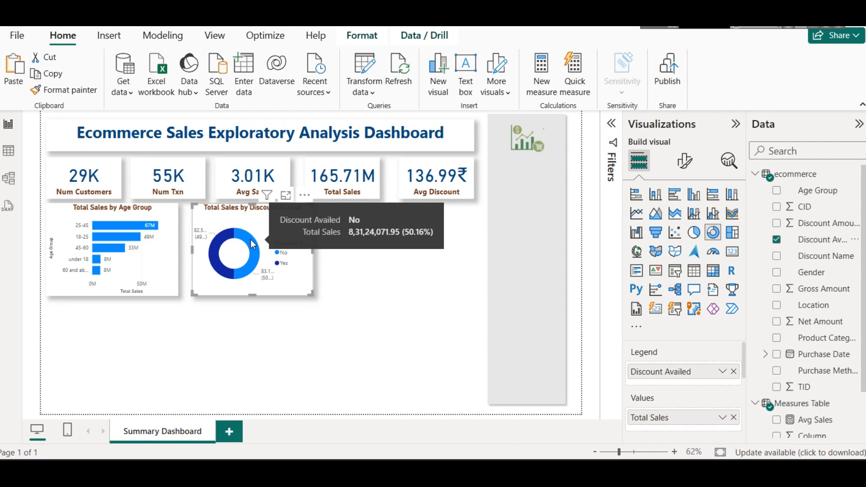
mouse_move(222, 242)
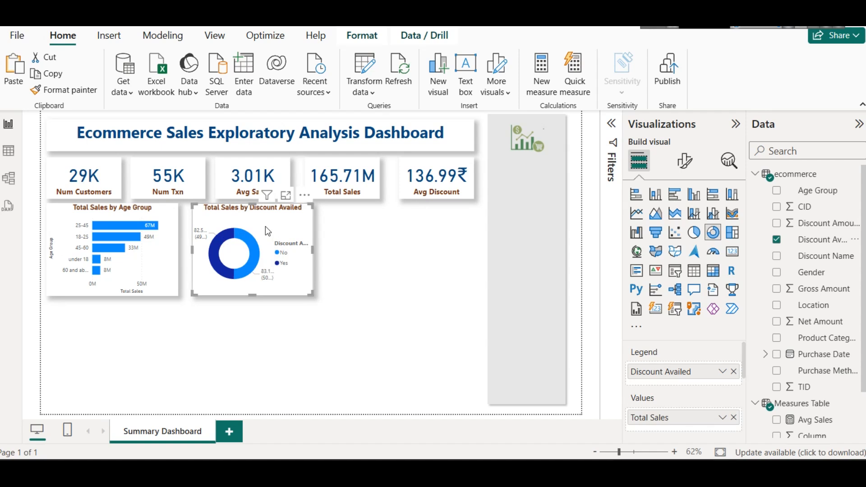
left_click(684, 160)
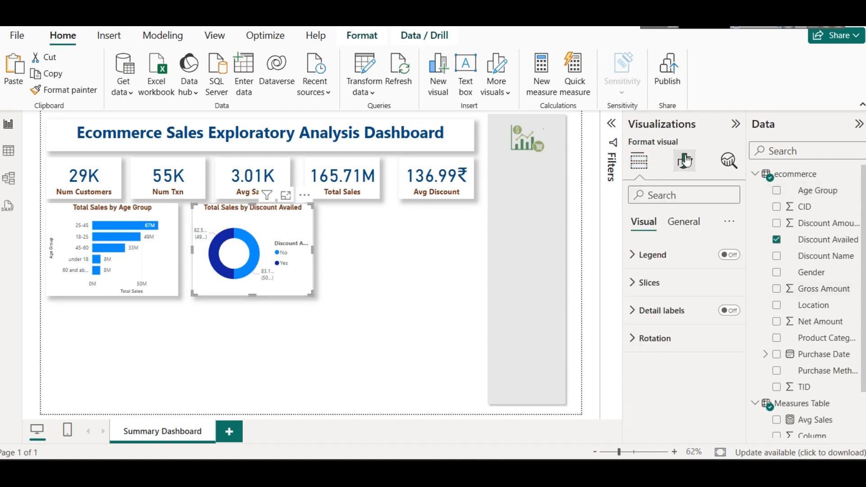
left_click(658, 291)
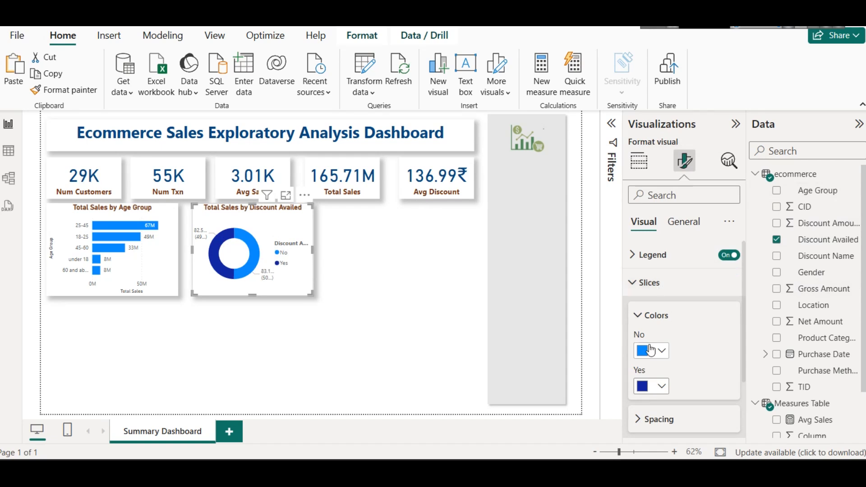
left_click(654, 285)
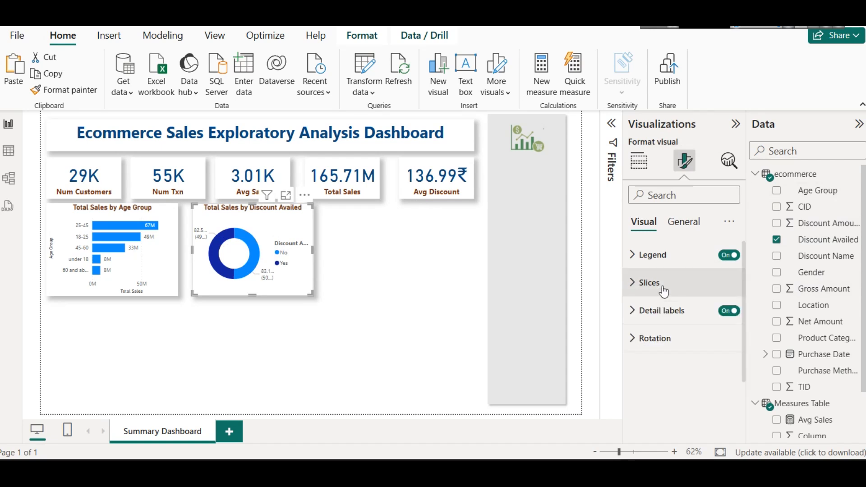
left_click(727, 255)
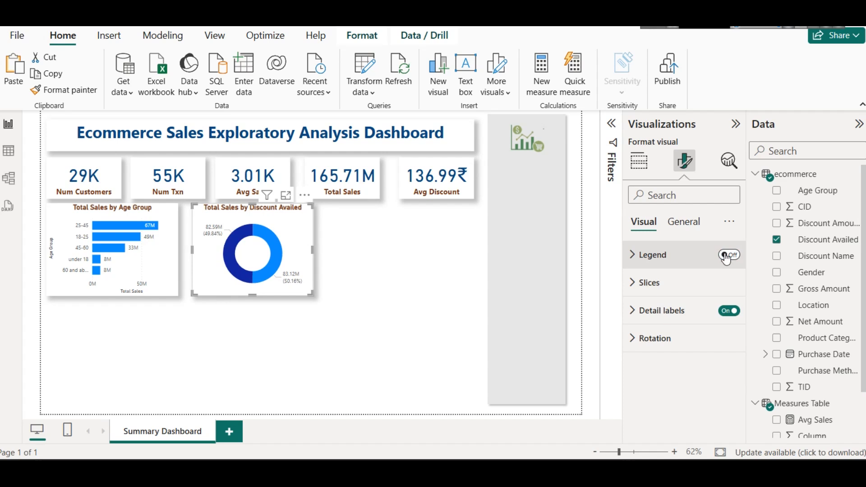
left_click(725, 256)
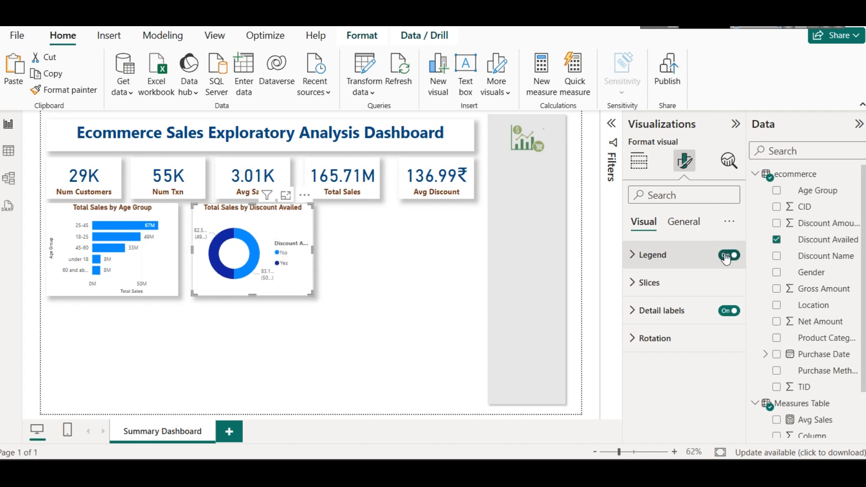
Step: Set the donut chart's legend position to Bottom center
left_click(638, 264)
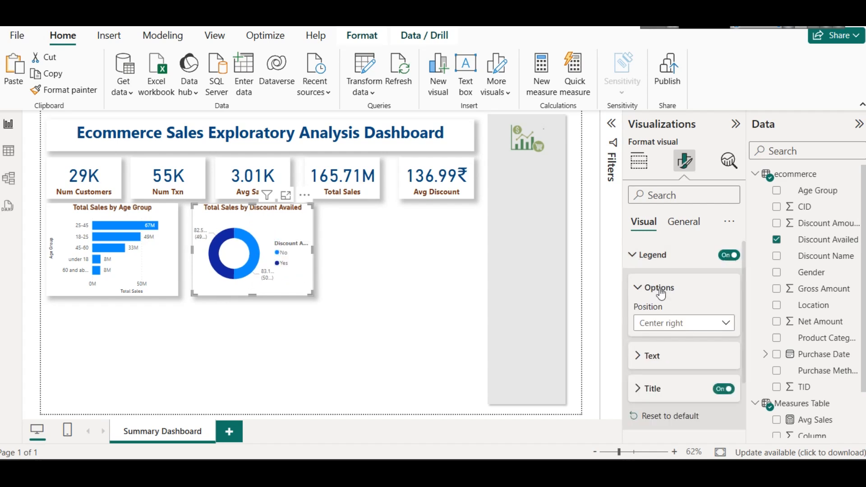
left_click(671, 328)
left_click(669, 290)
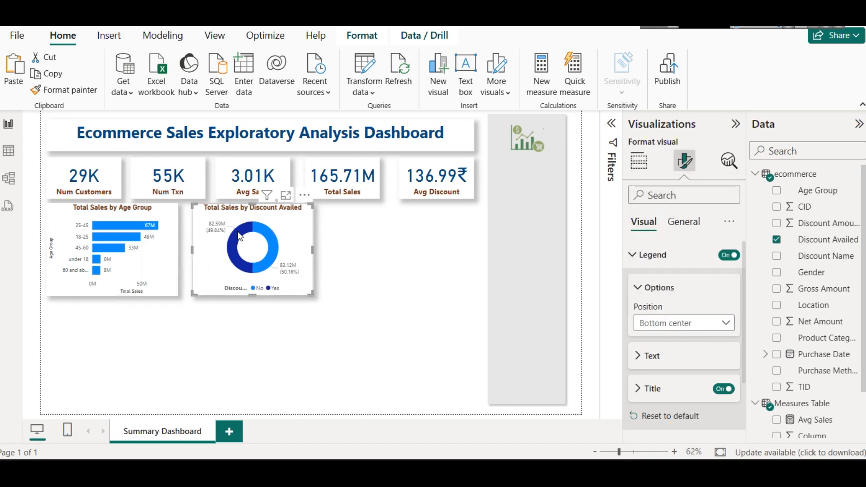
Step: Duplicate the Total Sales by Discount Availed donut chart and place the copy in the same row below the Avg Discount card
left_click(372, 258)
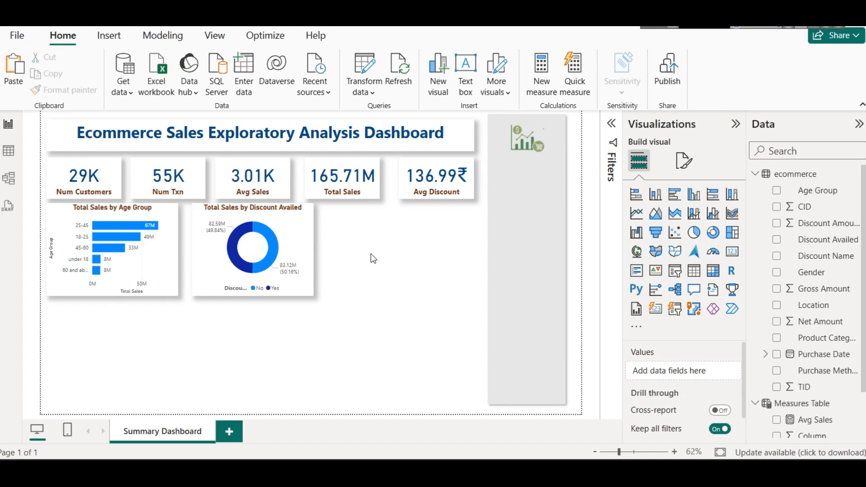
left_click(259, 208)
key("ctrl+c")
key("ctrl+v")
left_click_drag(257, 220, 412, 217)
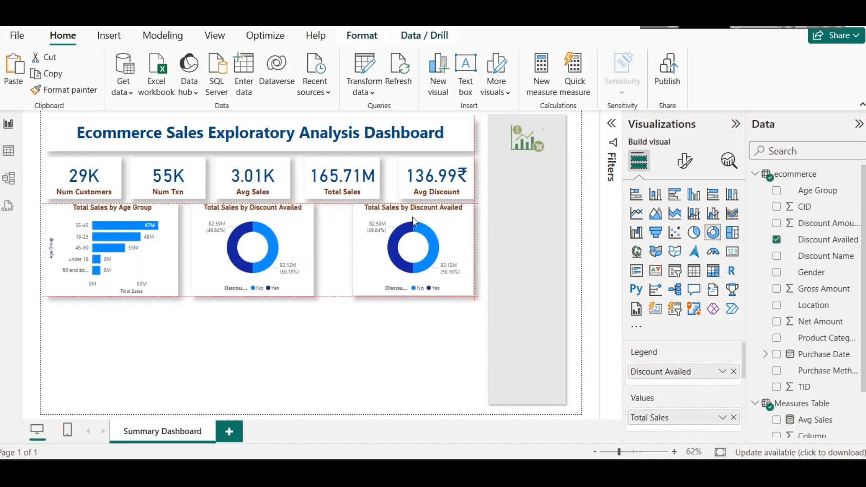
Step: Widen the original donut chart, the Age Group bar chart and the duplicated donut chart to narrow the gaps between them
left_click(310, 246)
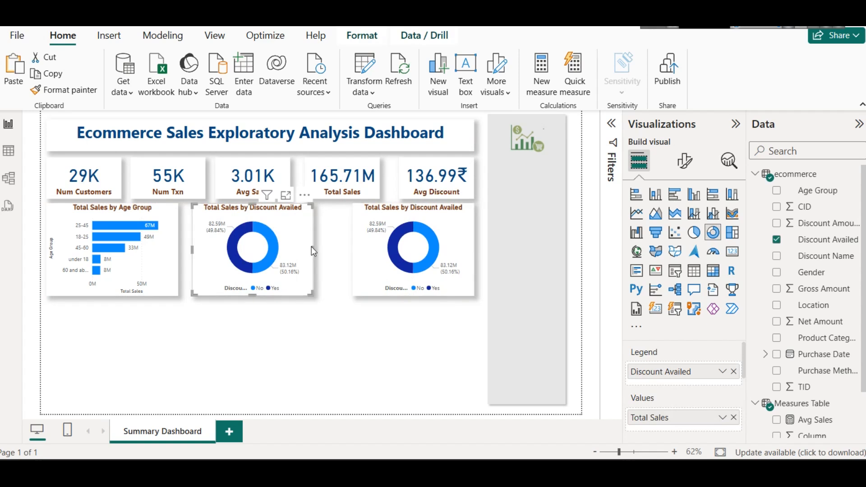
left_click_drag(312, 249, 332, 249)
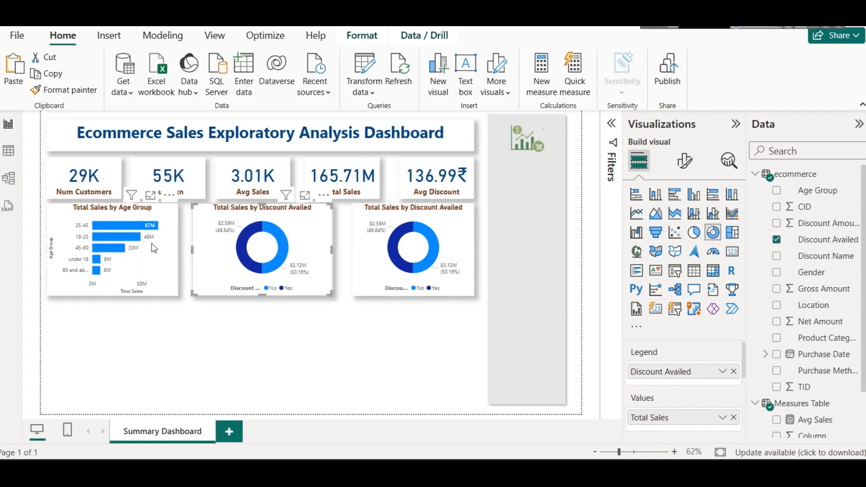
left_click(173, 240)
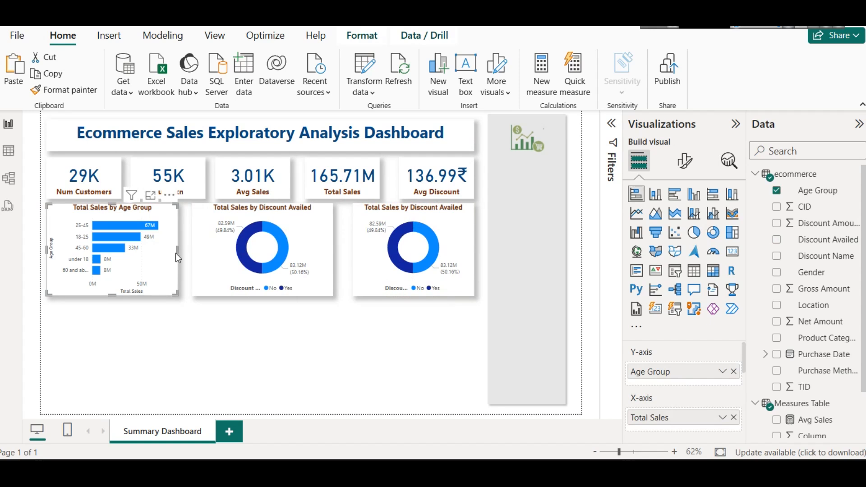
left_click_drag(179, 252, 185, 251)
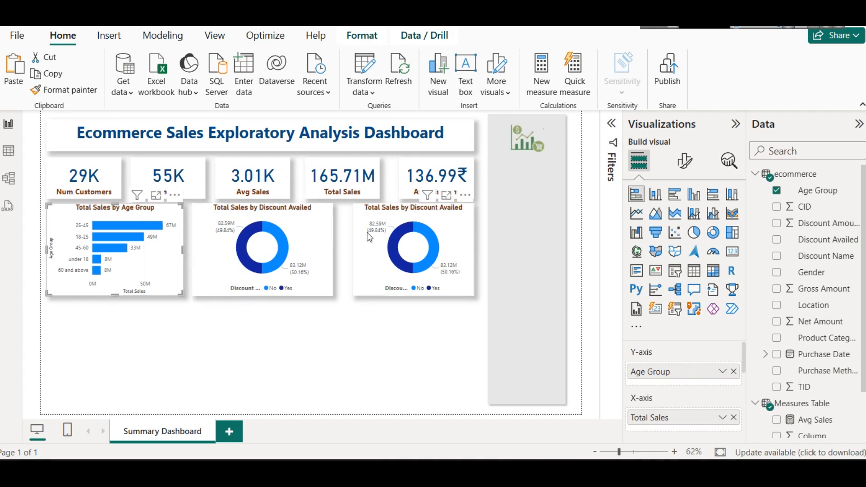
left_click(356, 247)
left_click_drag(353, 250, 343, 248)
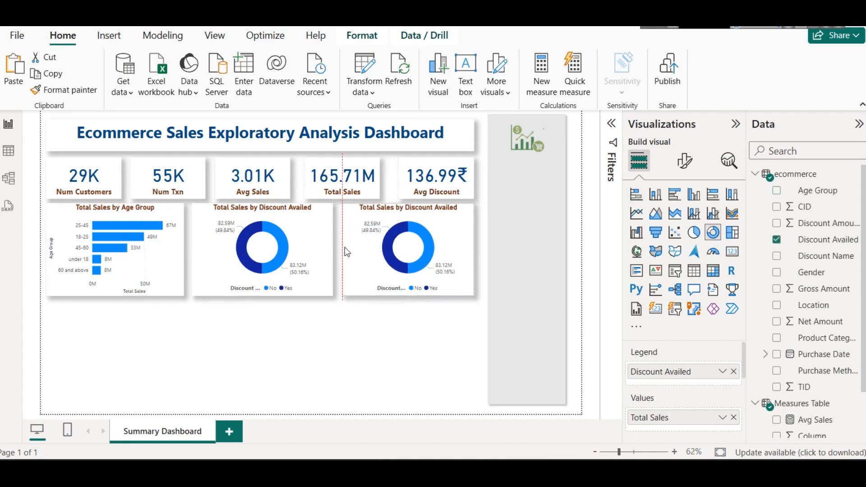
left_click(358, 301)
Step: Replace Discount Availed with Discount Name in the duplicated donut chart and convert it to a stacked column chart
left_click(399, 236)
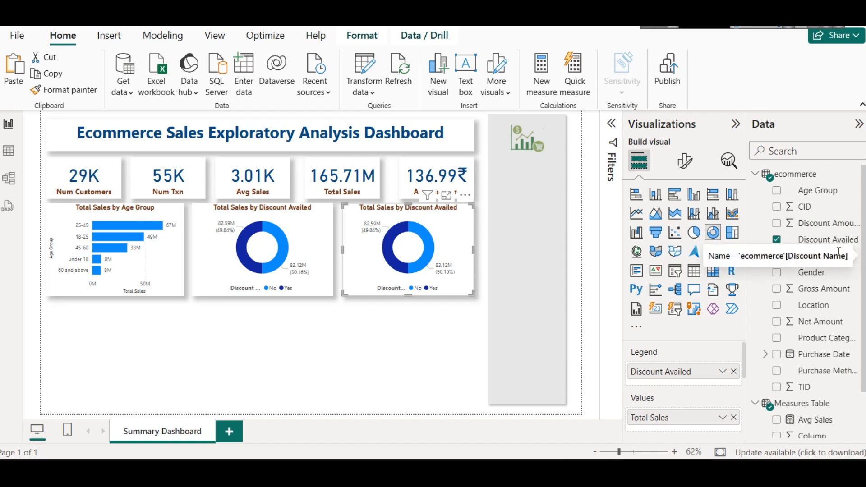
left_click(731, 373)
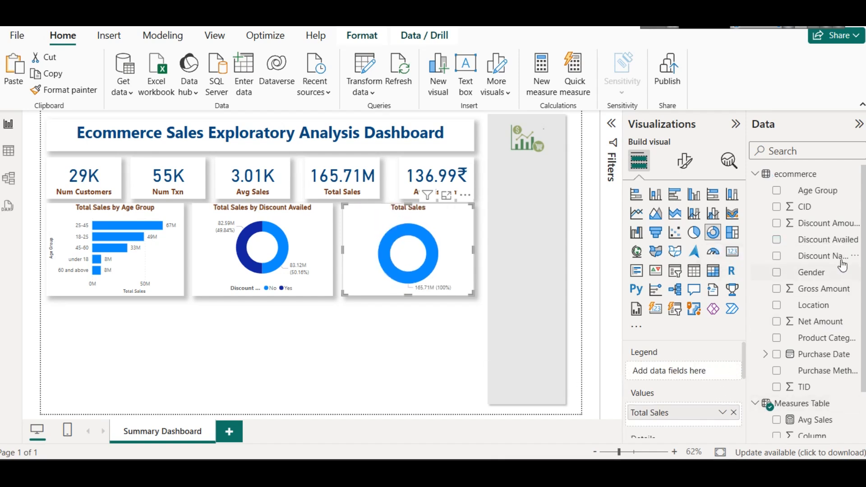
left_click_drag(838, 256, 699, 377)
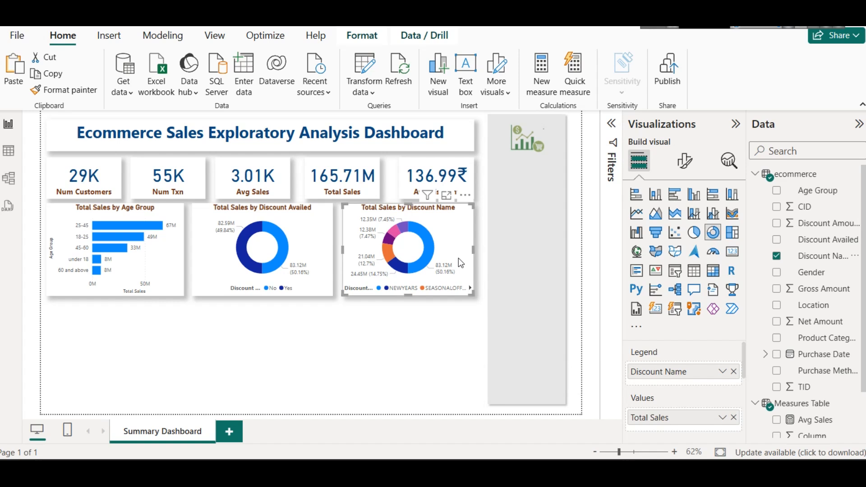
left_click(650, 201)
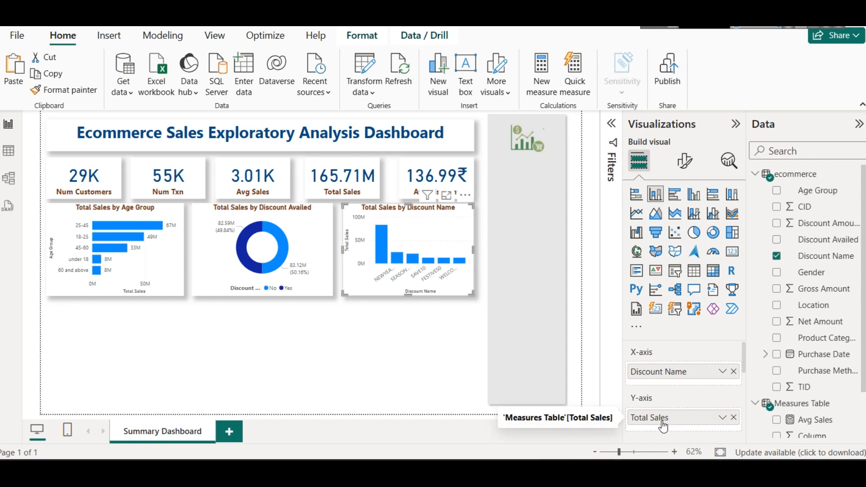
Step: Turn on data labels for the Total Sales by Discount Name column chart
left_click(57, 214)
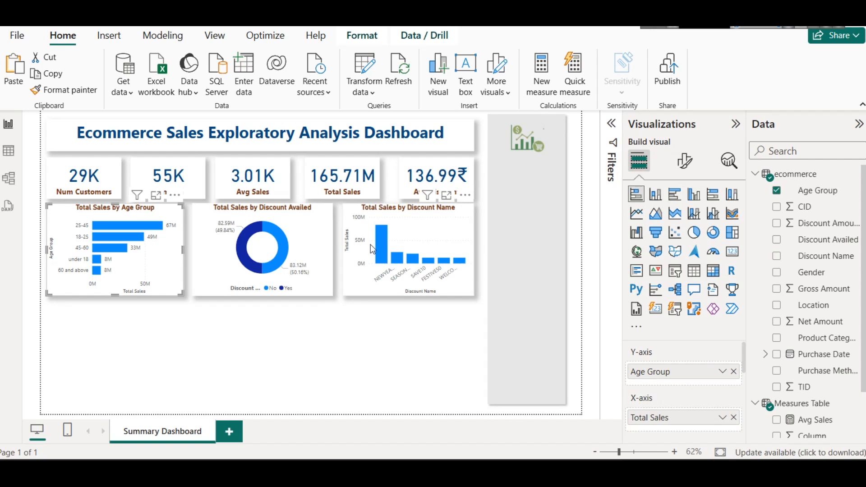
left_click(448, 246)
left_click(684, 161)
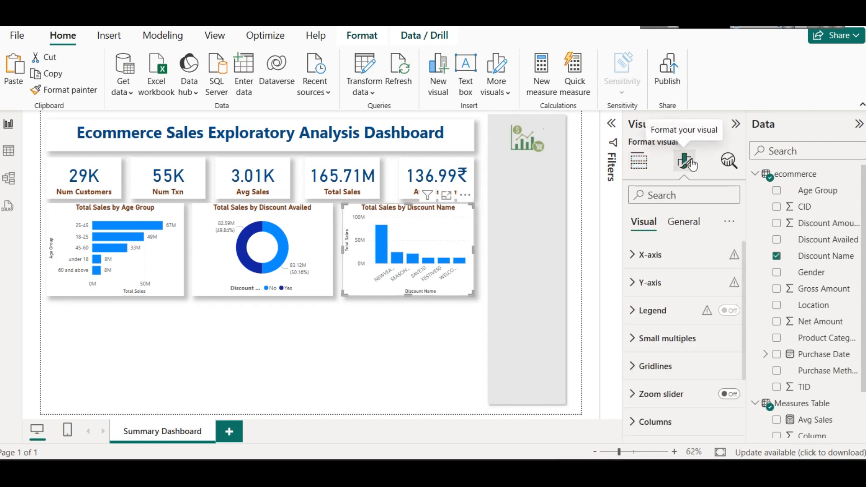
scroll(688, 318, "down", 3)
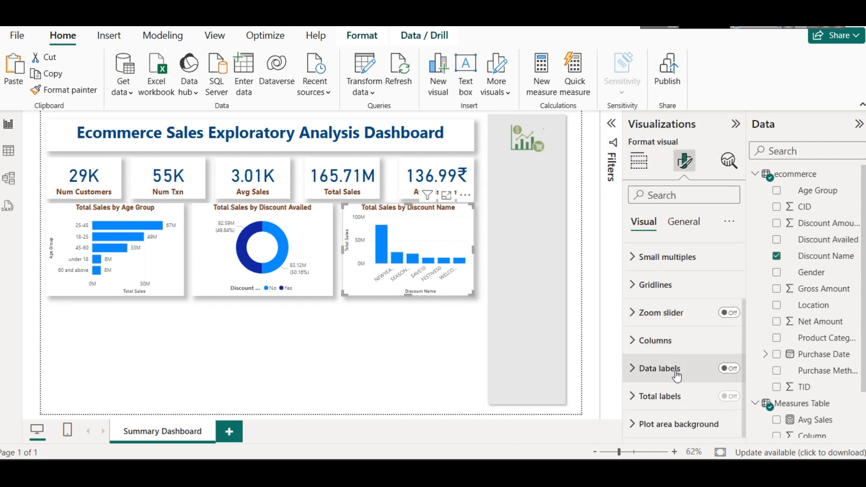
left_click(727, 369)
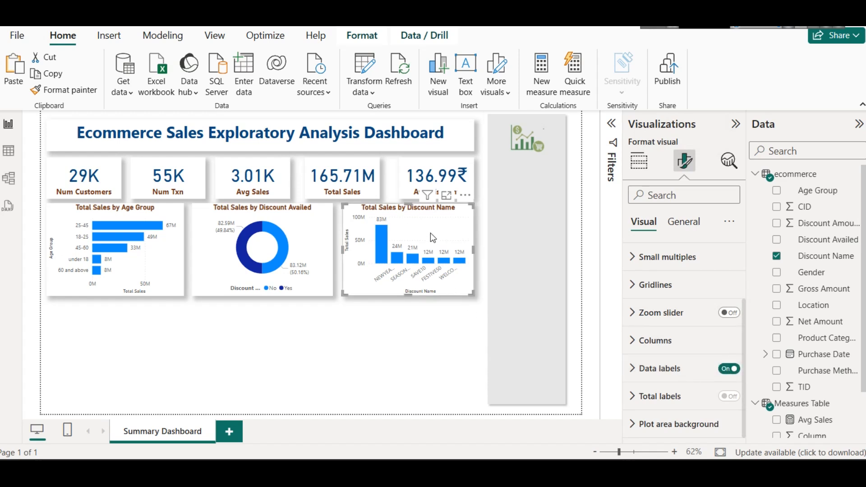
scroll(685, 316, "up", 3)
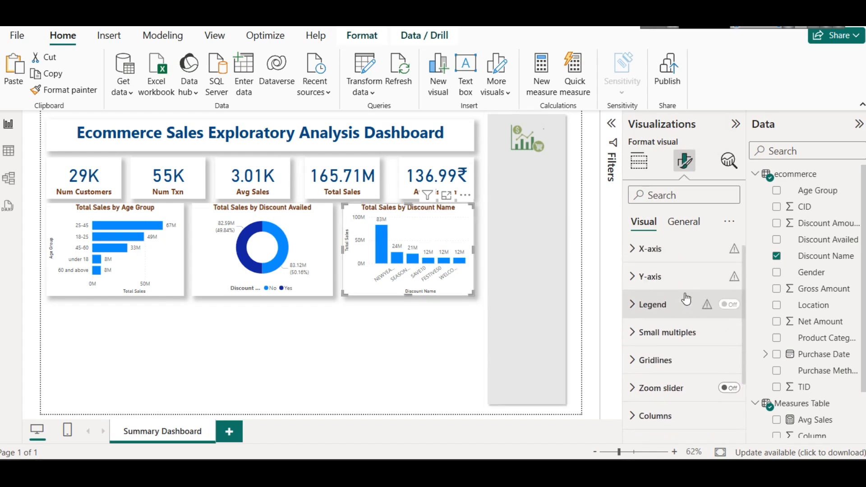
Step: Try adding a constant line with value 40000 and its data label turned on to the Discount Name column chart
left_click(729, 161)
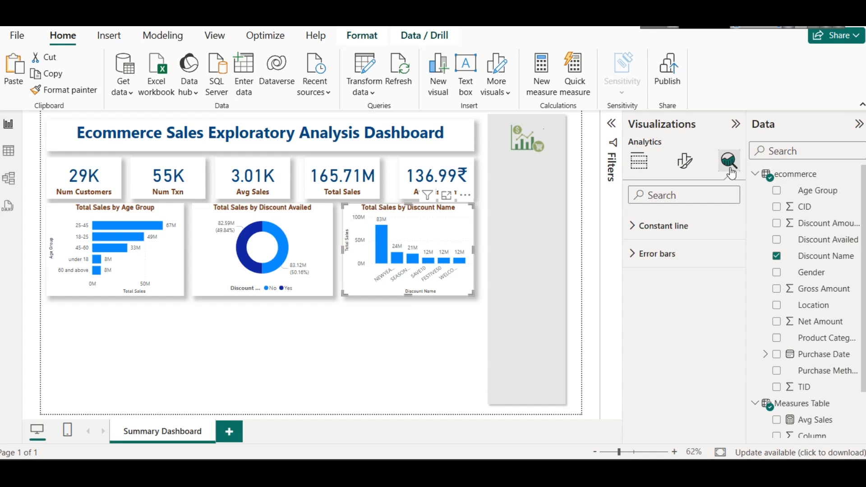
left_click(678, 238)
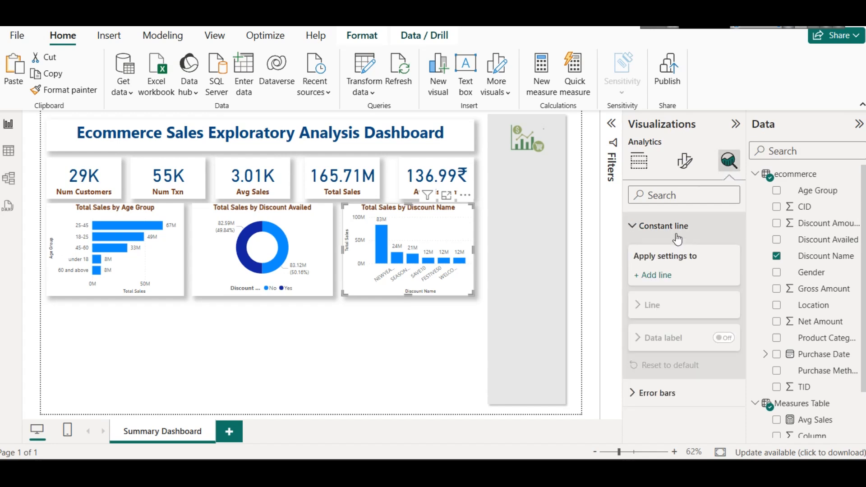
left_click(661, 275)
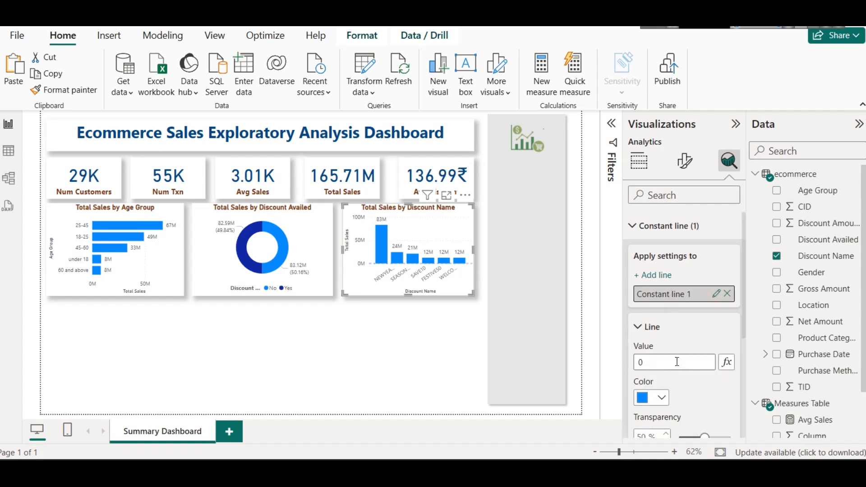
left_click(677, 361)
type("40000")
scroll(688, 388, "down", 2)
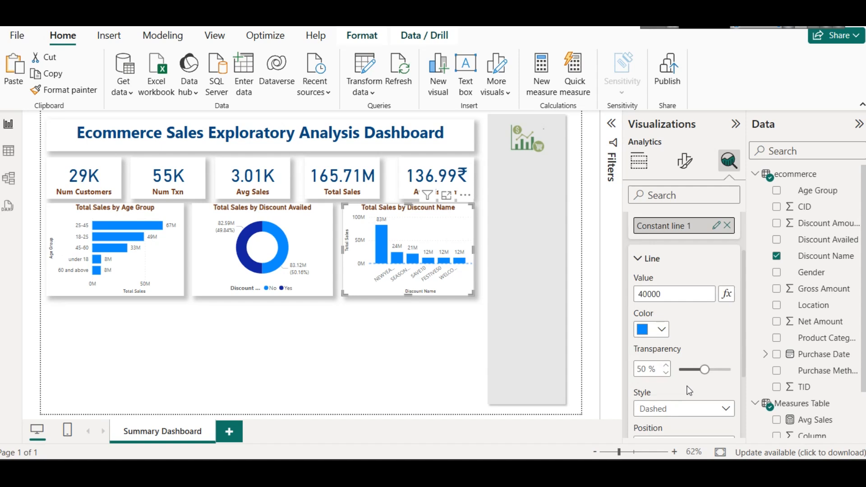
scroll(687, 304, "down", 3)
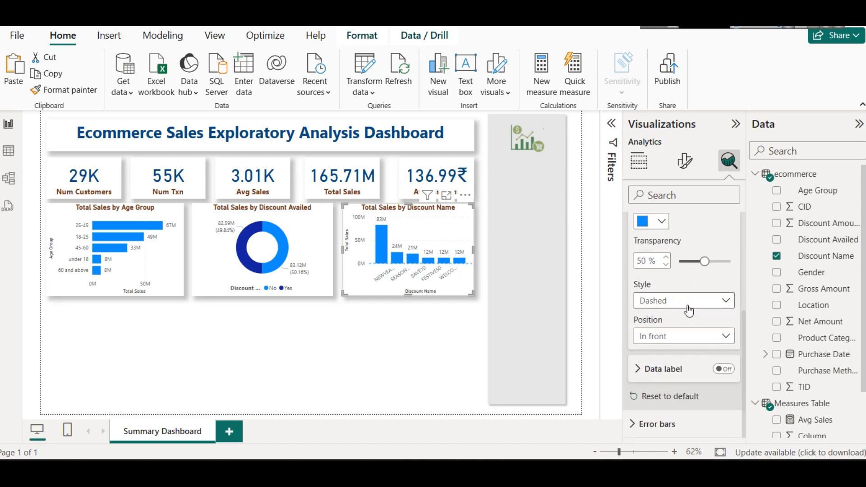
left_click(723, 369)
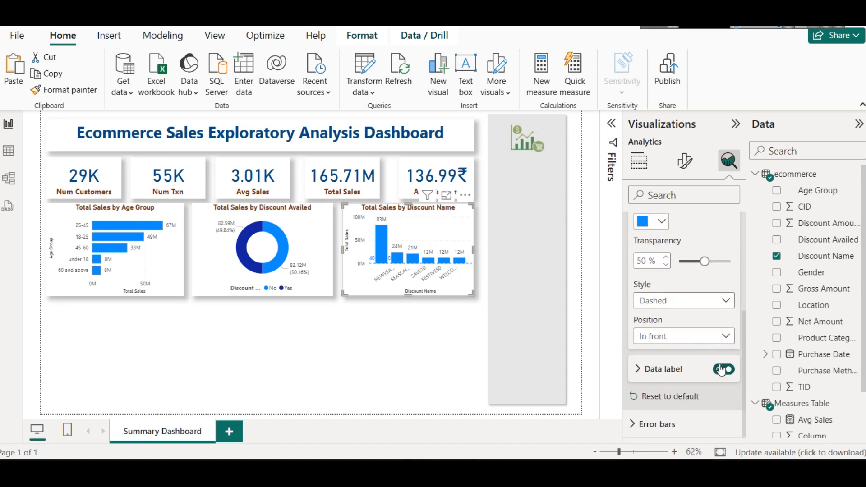
Step: Remove the constant line from the Discount Name column chart and collapse the constant line settings
scroll(682, 305, "up", 4)
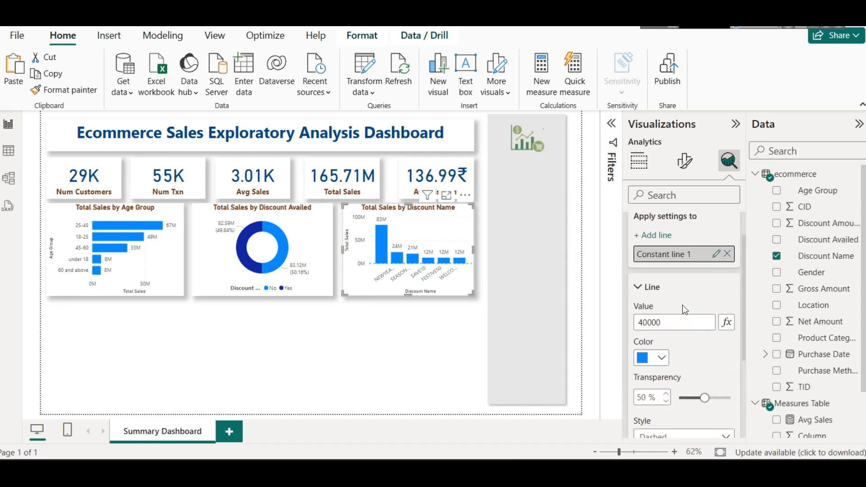
left_click(665, 323)
type("0")
key("Return")
left_click(729, 253)
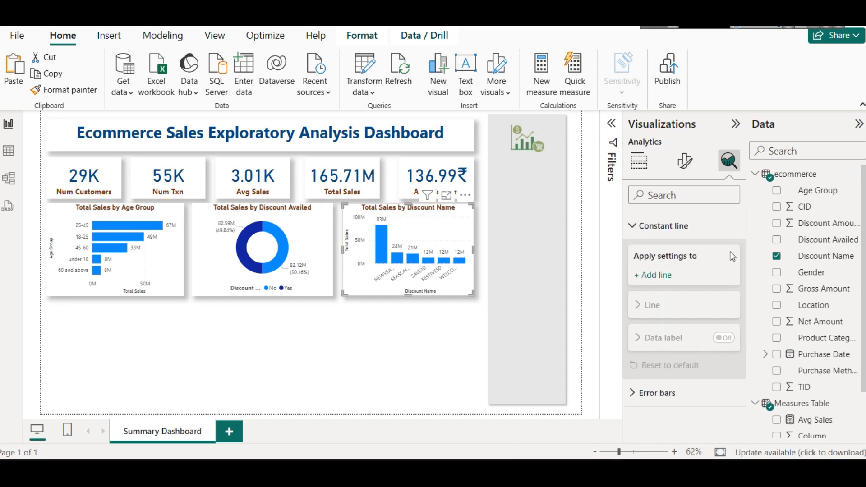
left_click(675, 220)
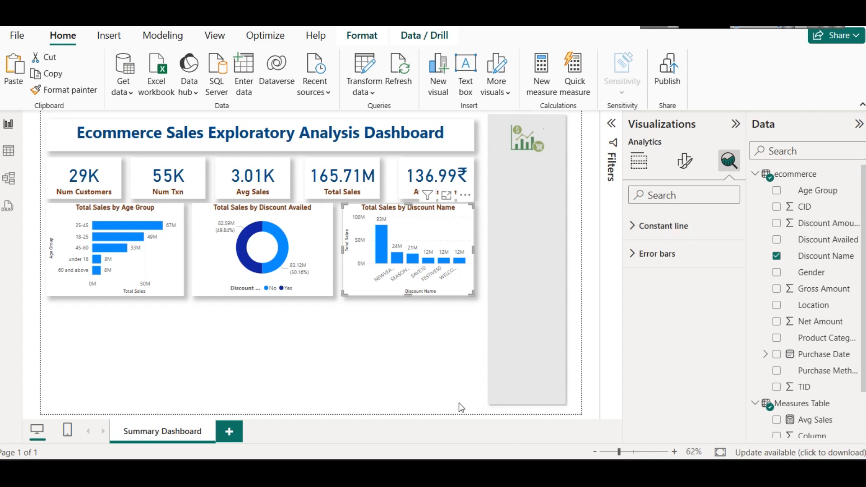
Step: Nudge the Avg Sales card slightly toward the Total Sales card to even out the KPI card spacing
left_click(445, 350)
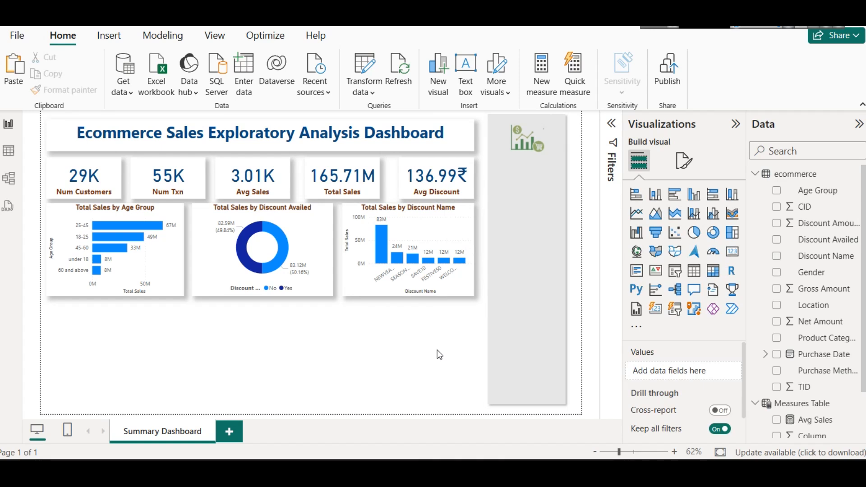
left_click(268, 178)
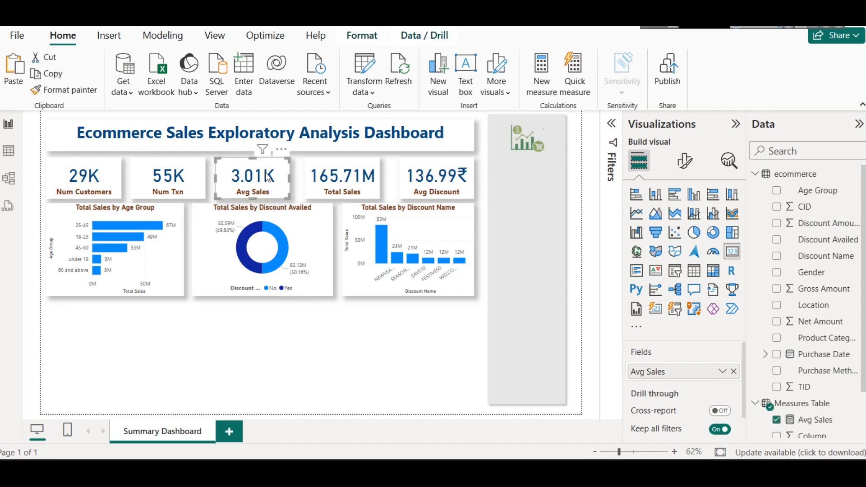
left_click(411, 374)
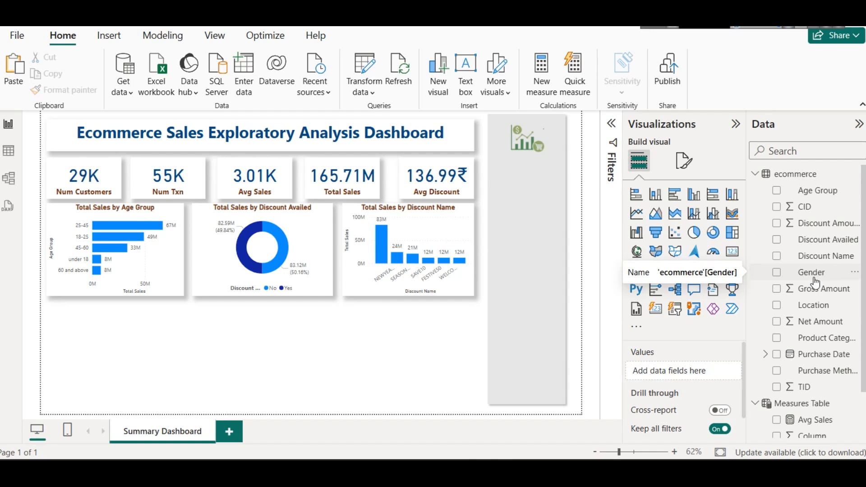
Step: Extend the bottom edges of the Age Group, Discount Availed and Discount Name charts slightly downward to the same level
left_click(109, 294)
left_click_drag(113, 297, 114, 301)
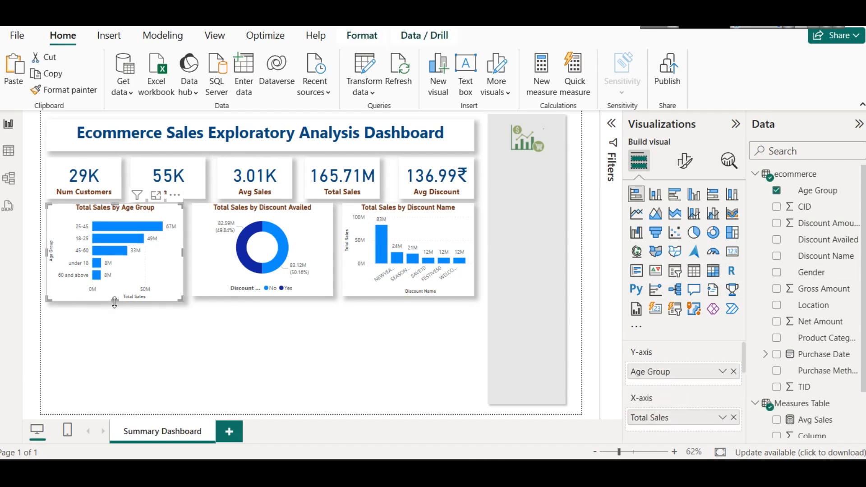
left_click(275, 293)
left_click_drag(262, 297, 264, 302)
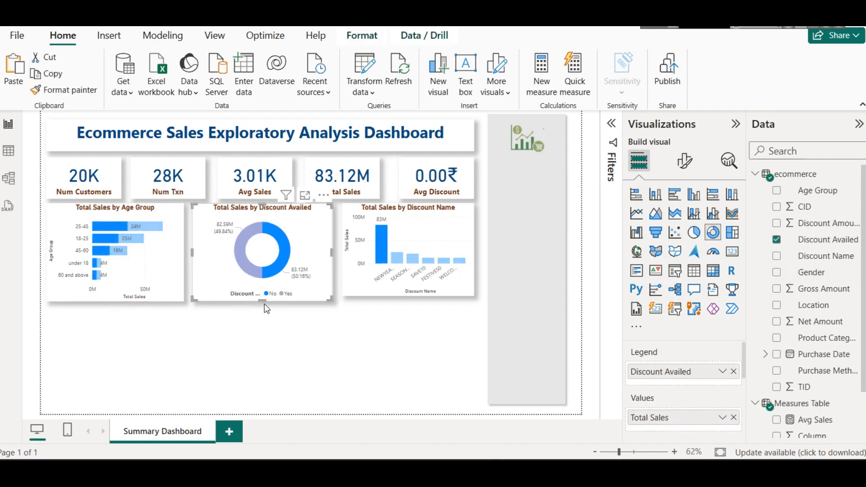
left_click(443, 279)
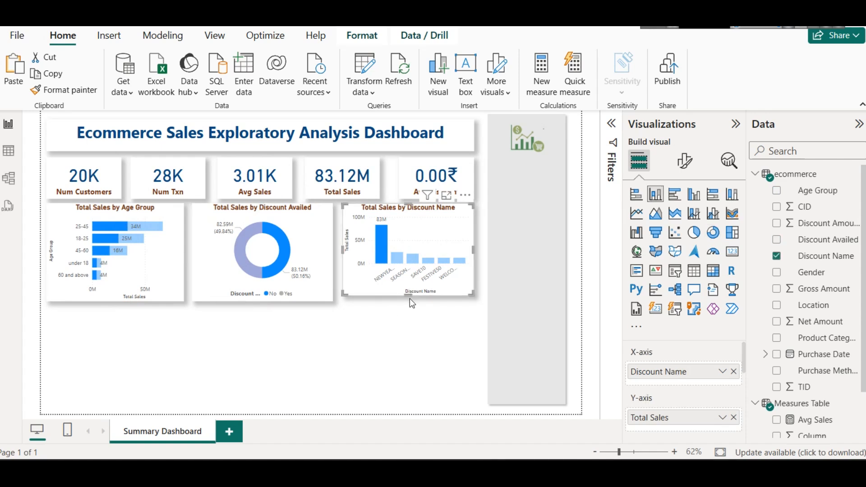
left_click_drag(410, 298, 410, 302)
Step: Discard the stray Q&A visual below the column chart and clear the cross-highlighting on the report
double_click(407, 327)
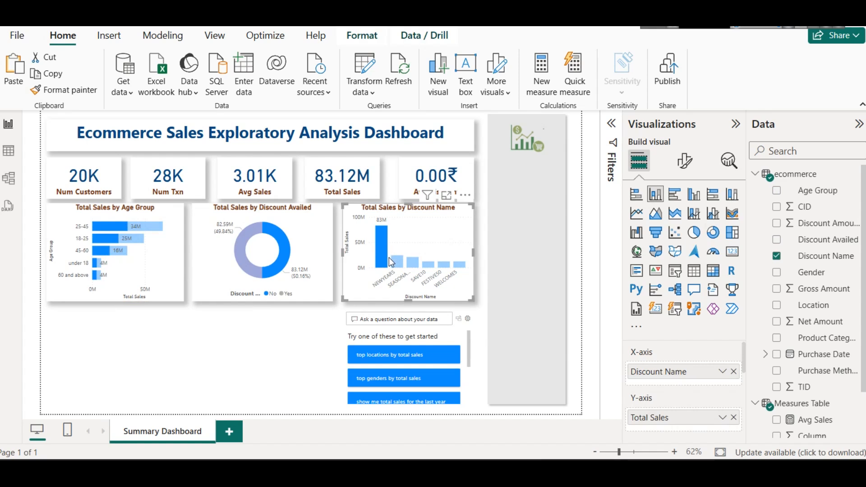
left_click(463, 309)
left_click(465, 294)
left_click(480, 307)
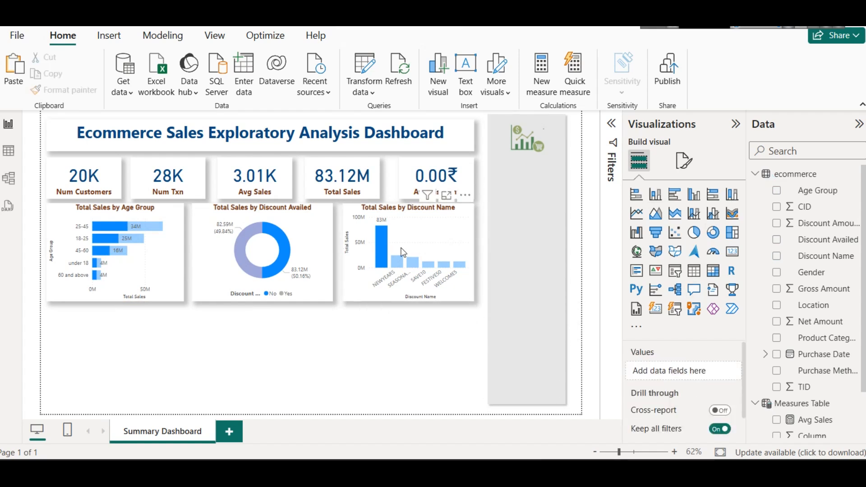
left_click(385, 236)
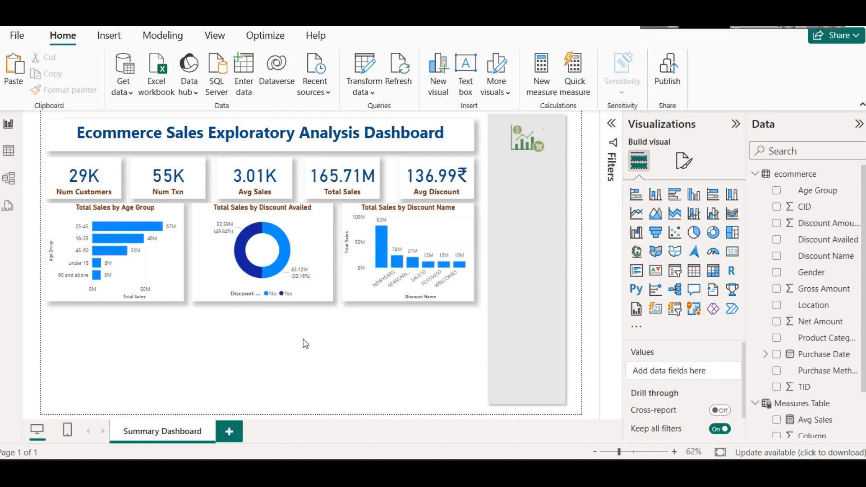
Step: Add a Q&A visual over the lower charts, enlarge it, and display the suggested question "top genders by total sales"
double_click(192, 343)
left_click_drag(205, 355, 266, 355)
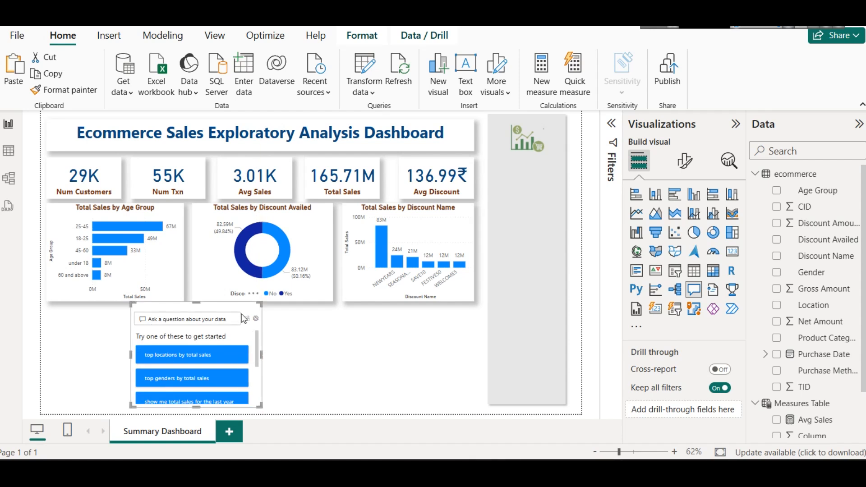
left_click_drag(239, 315, 358, 281)
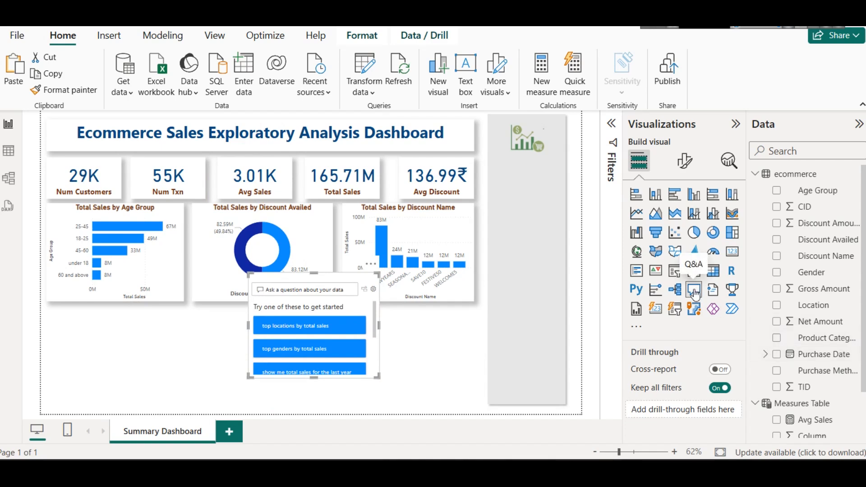
left_click_drag(313, 274, 322, 191)
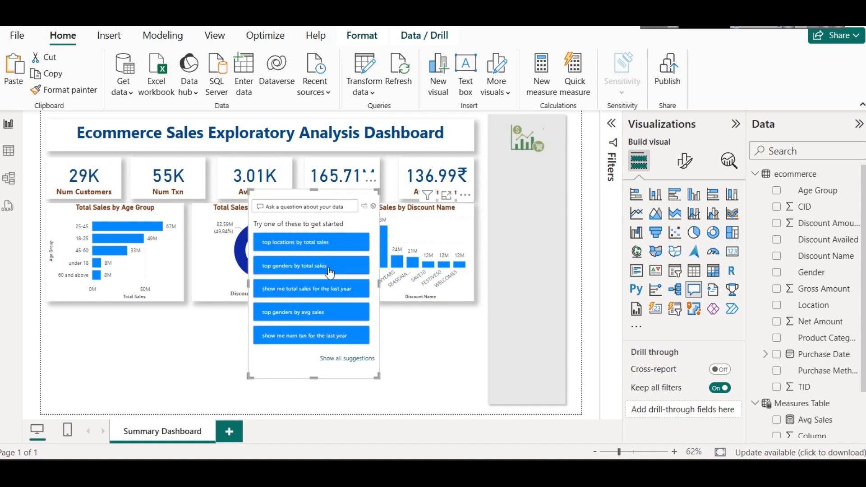
left_click(301, 274)
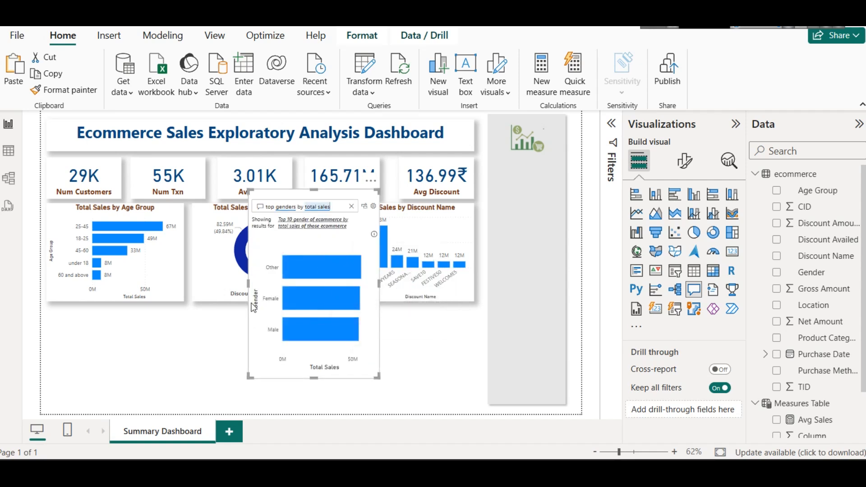
left_click_drag(250, 284, 199, 280)
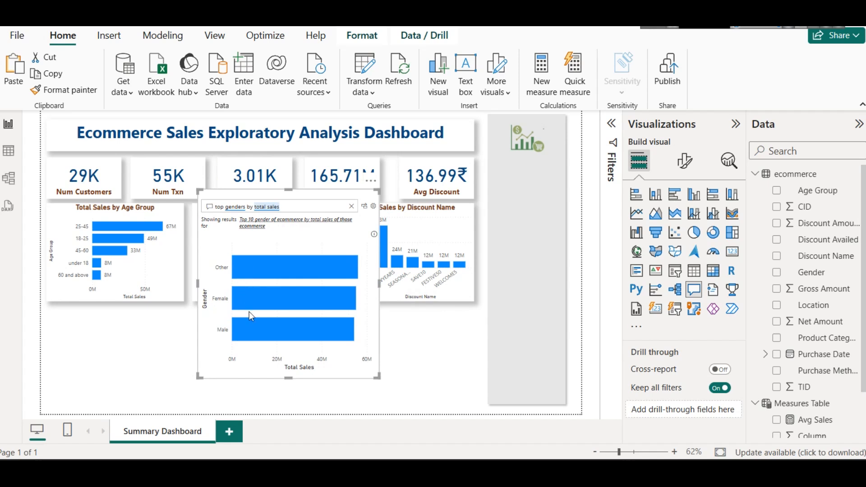
Step: Inspect the gender bars in the Q&A result and look at the Q&A setup options
mouse_move(264, 336)
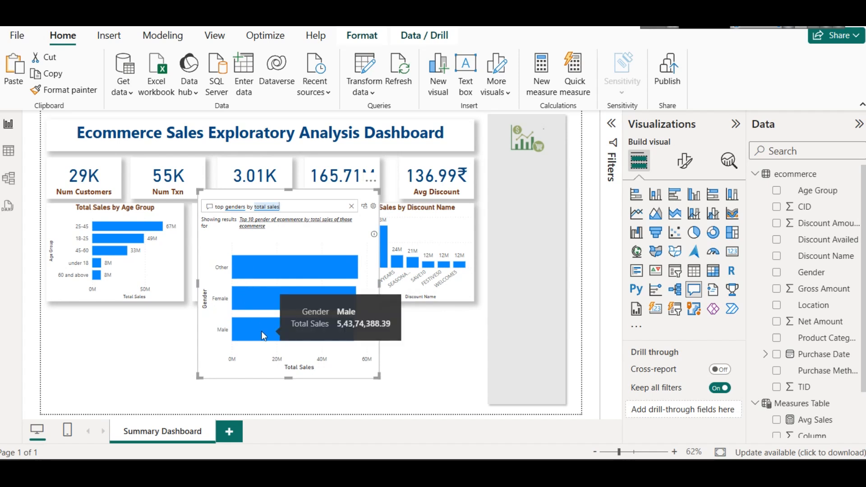
mouse_move(296, 261)
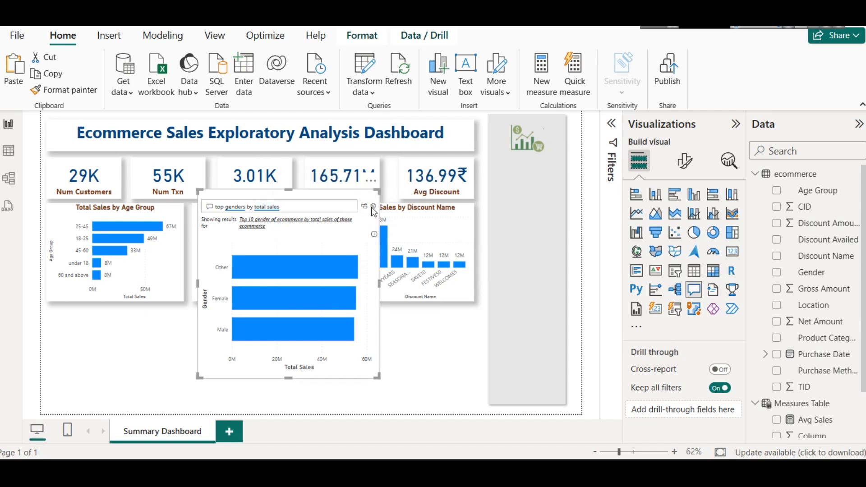
left_click(372, 207)
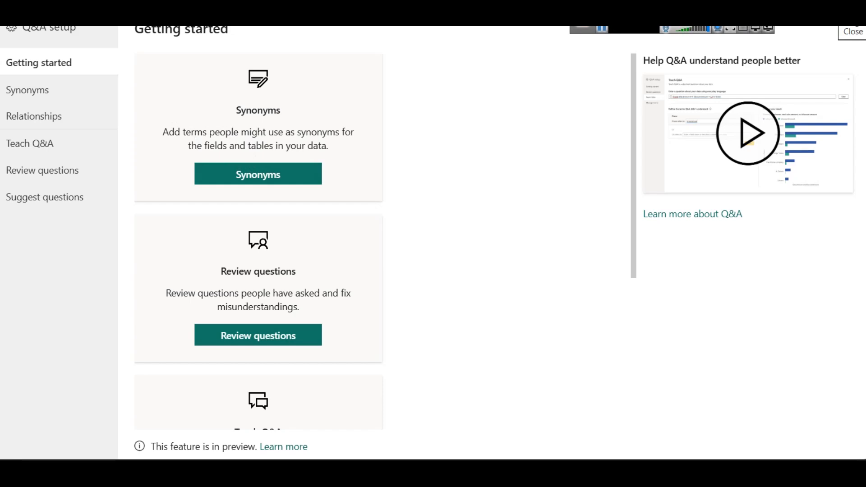
left_click(853, 21)
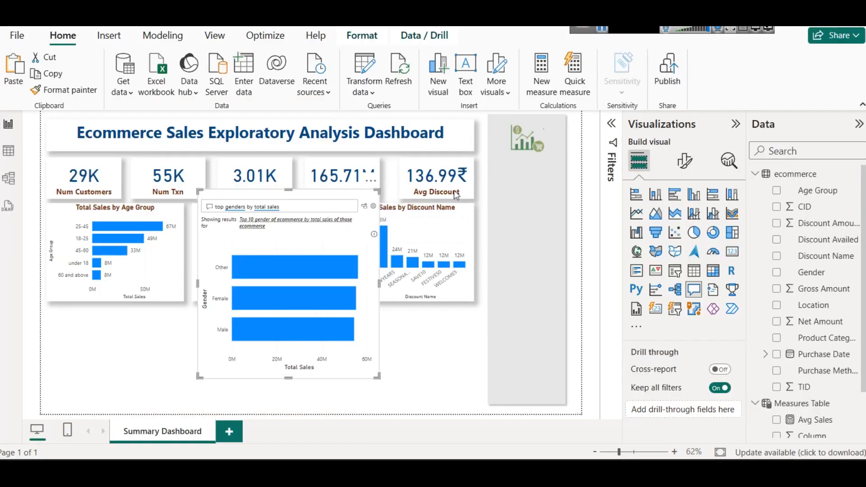
Step: Convert the Q&A result into a standard Total Sales by Gender bar chart and fit it beneath the Age Group chart at matching width
left_click(363, 209)
left_click_drag(360, 207, 202, 236)
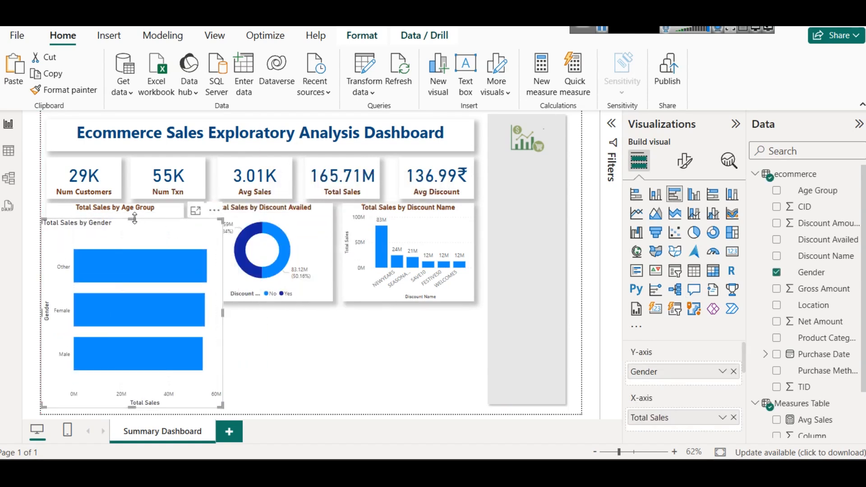
left_click_drag(137, 217, 144, 316)
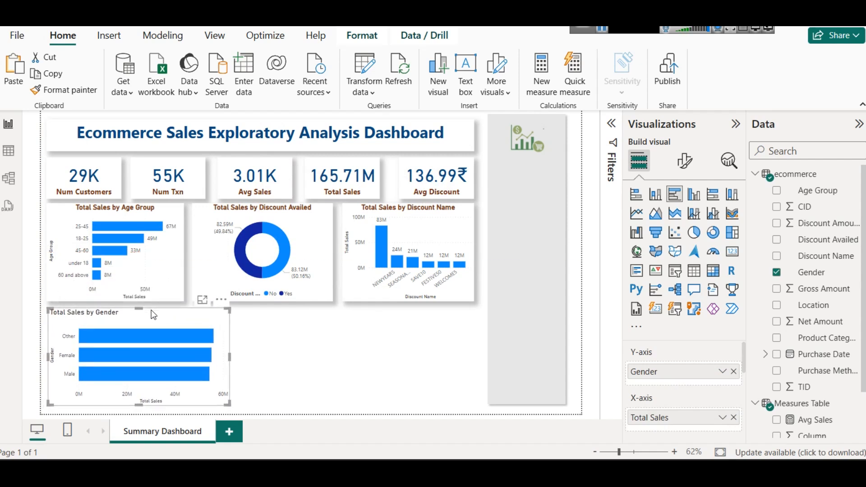
left_click_drag(229, 359, 182, 348)
left_click(216, 357)
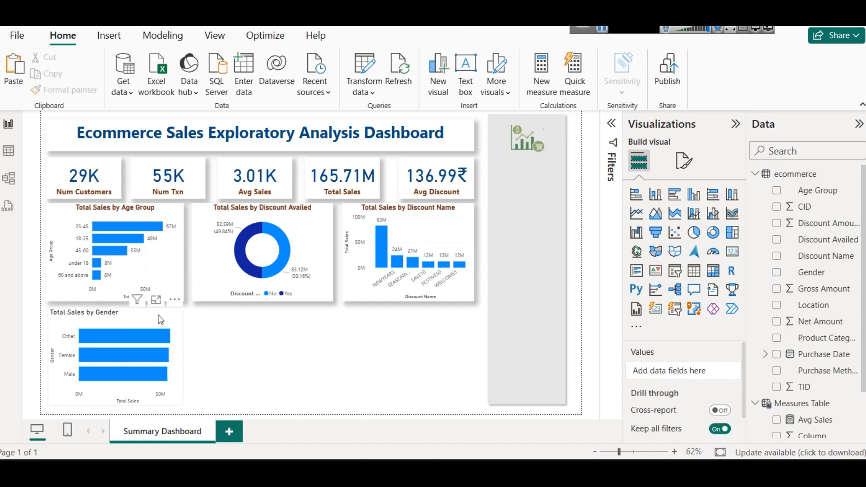
Step: Copy the Age Group chart's formatting onto the Total Sales by Gender chart with the Format Painter
left_click(135, 311)
left_click(129, 212)
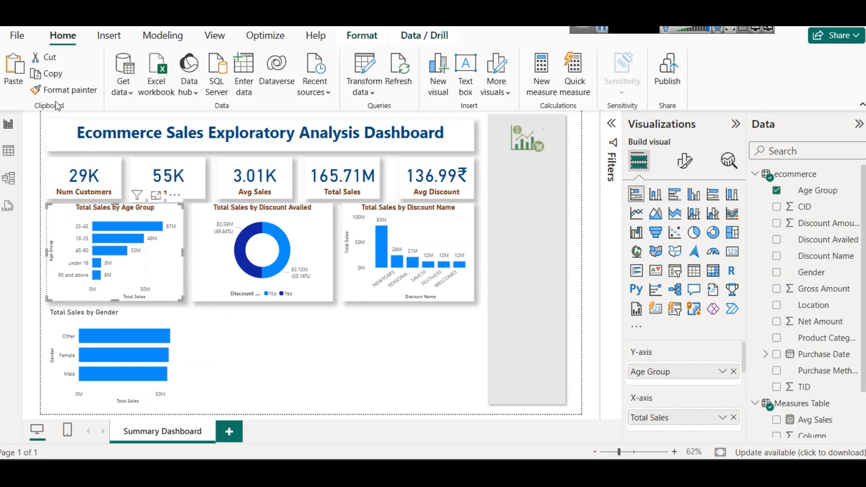
left_click(75, 92)
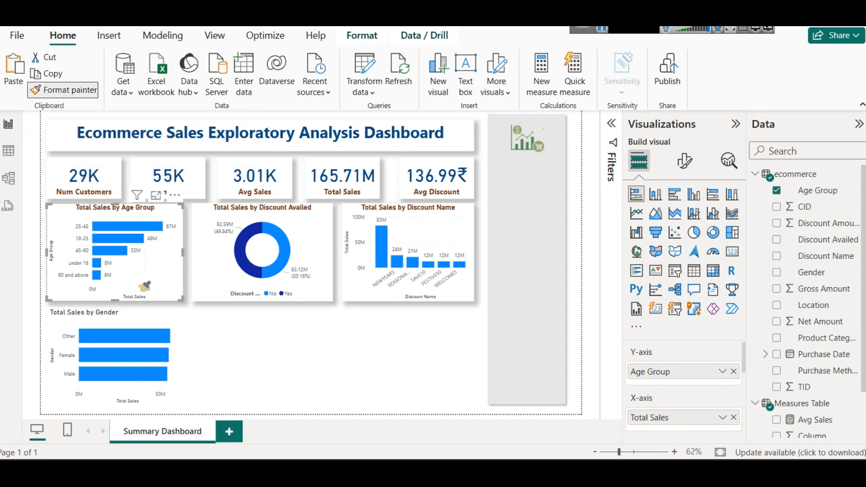
left_click(127, 312)
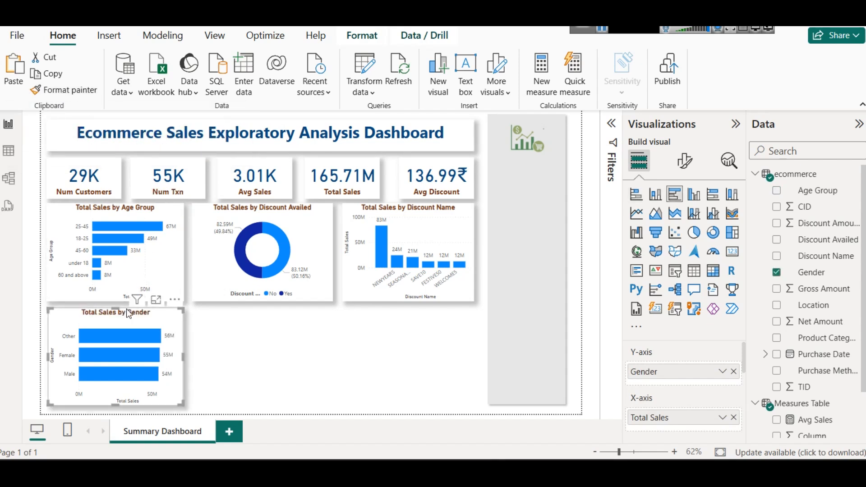
left_click(262, 350)
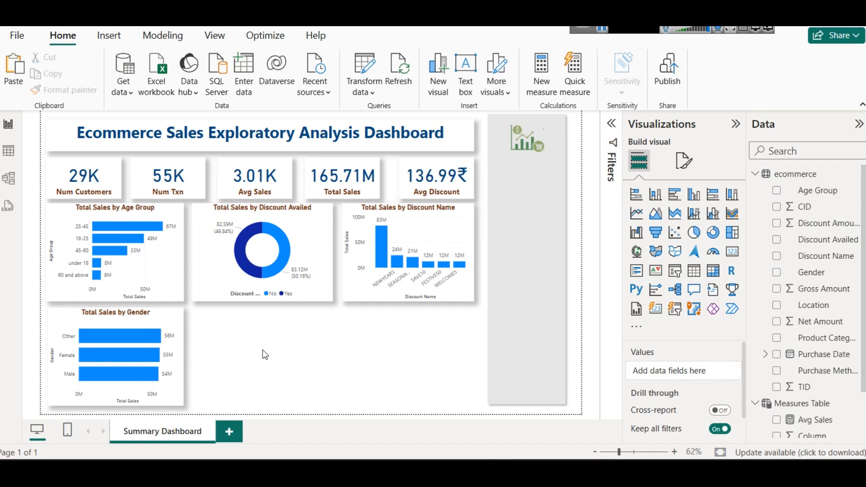
Step: Change the Total Sales by Gender bar chart into a pie chart
left_click(164, 318)
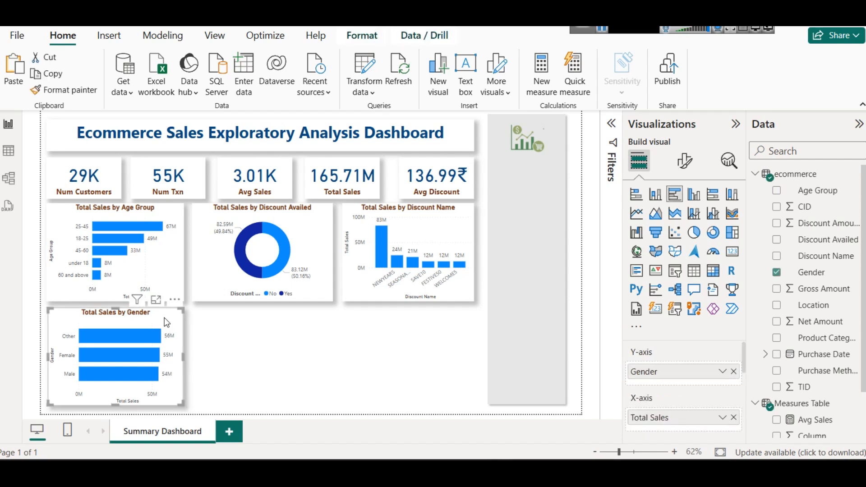
left_click(694, 233)
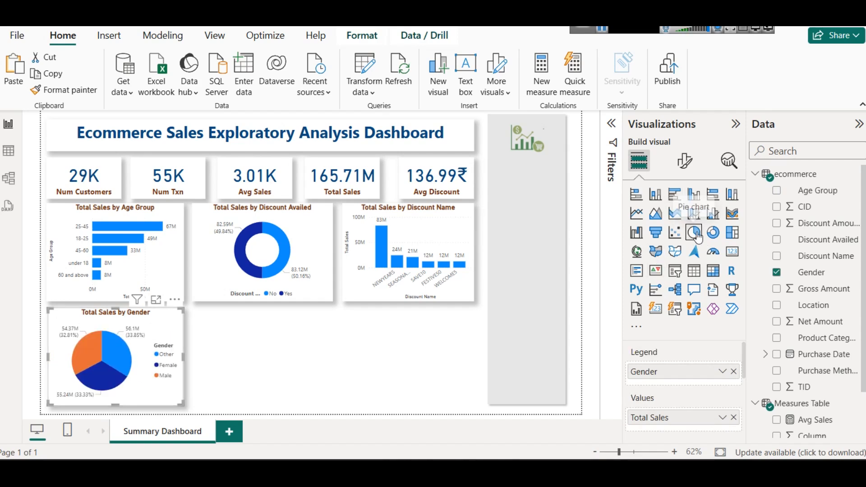
left_click(238, 351)
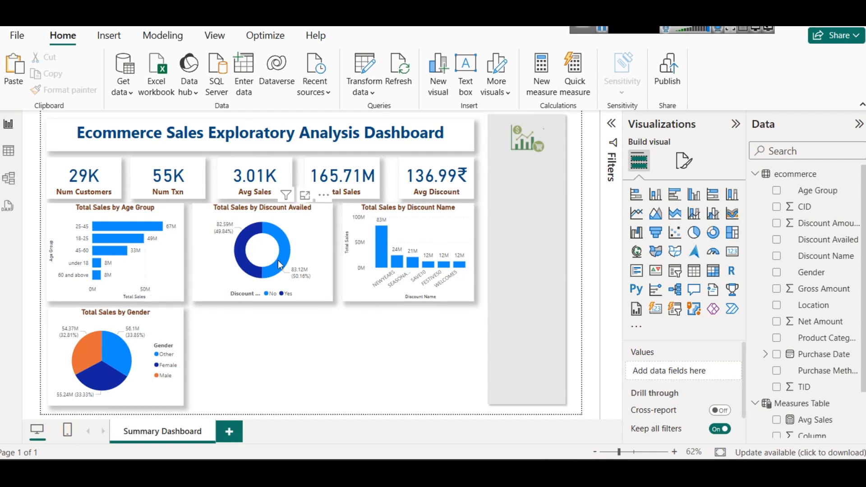
Step: Place a duplicate of the Avg Sales card over the Discount Availed donut chart, leaving the original card in the KPI row
left_click(308, 222)
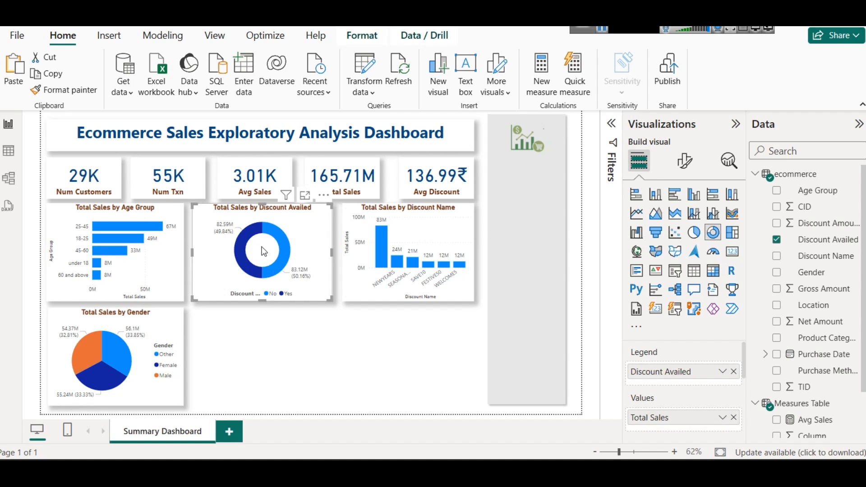
left_click(257, 173)
left_click_drag(255, 173, 262, 247)
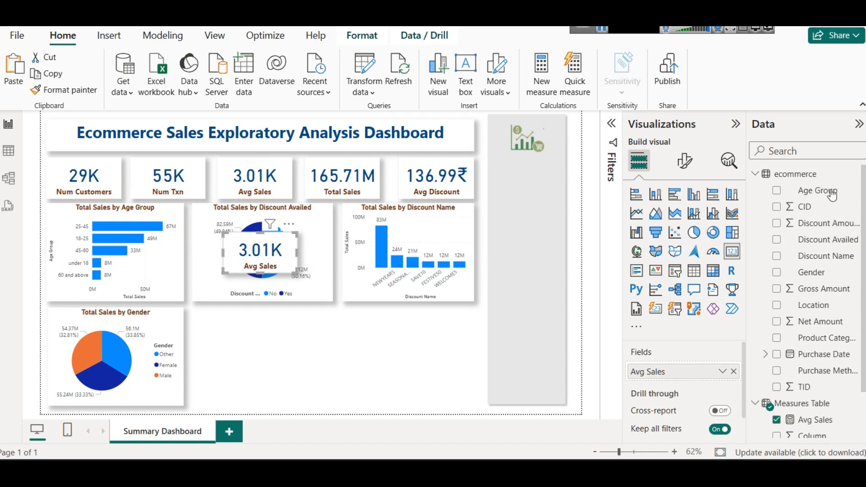
Step: Set the duplicated Avg Sales card's callout value font size to 22 and turn off its category label
left_click(684, 160)
left_click(666, 257)
left_click(711, 295)
type("22")
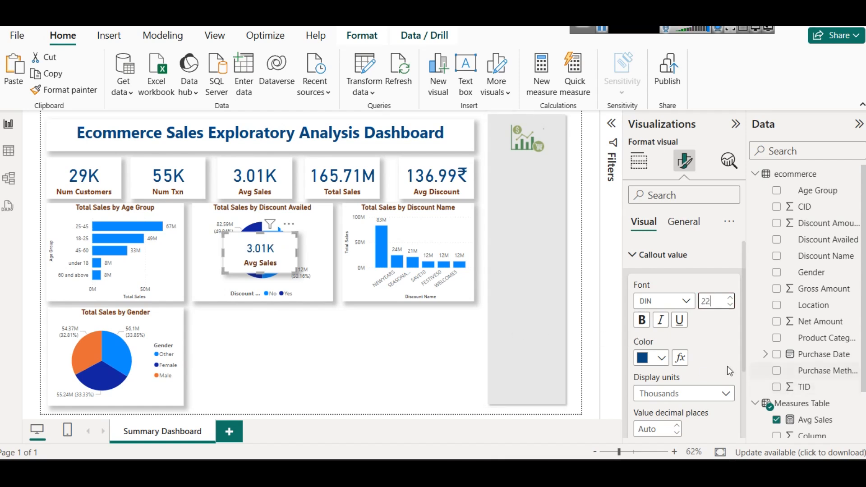
scroll(731, 367, "down", 3)
left_click(728, 425)
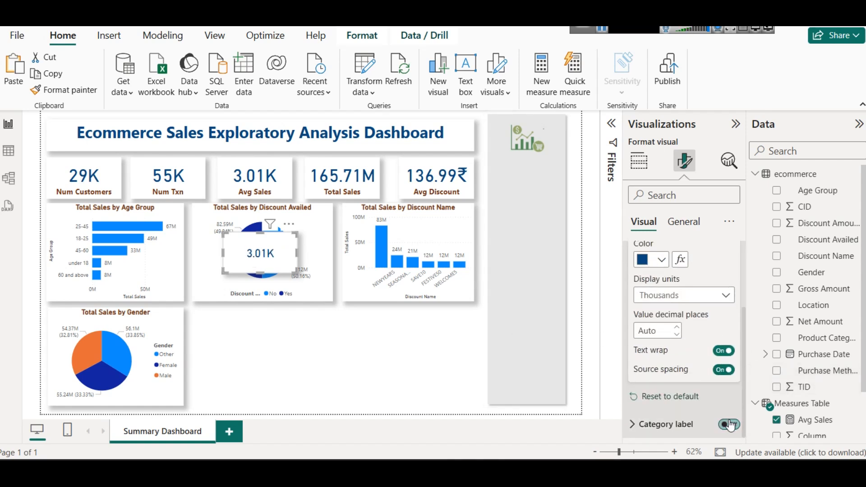
Step: Turn off the duplicated Avg Sales card's background and move it into the donut's centre hole
left_click(691, 227)
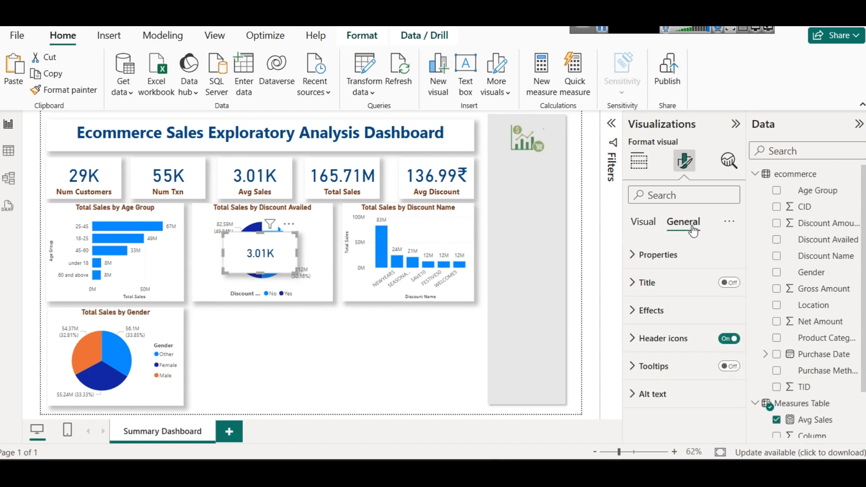
left_click(651, 310)
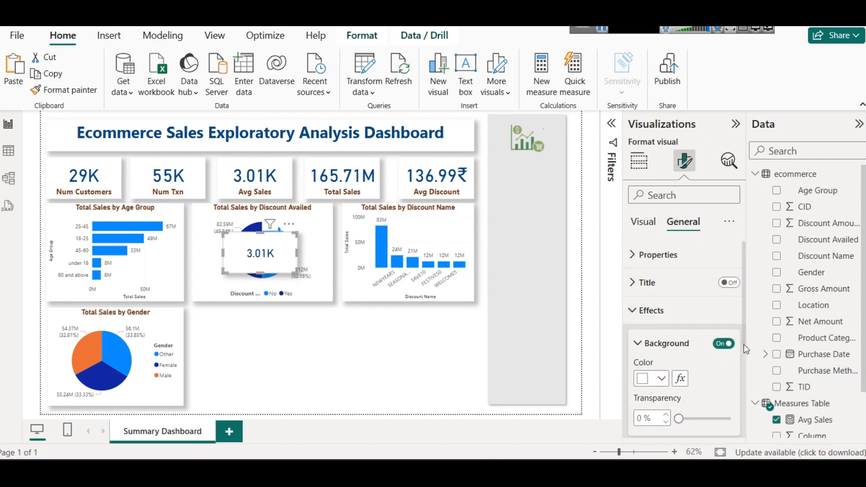
left_click(724, 343)
left_click_drag(255, 263, 260, 261)
left_click(369, 370)
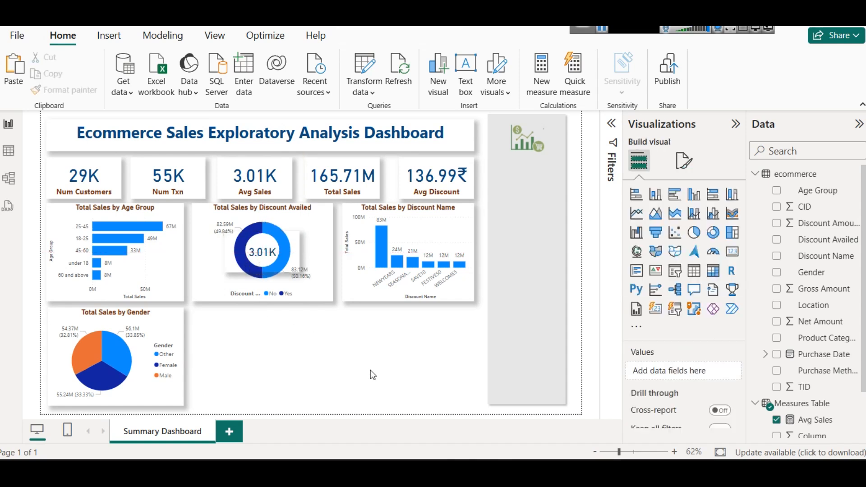
Step: Turn off the shadow effect of the Avg Sales card inside the donut chart
left_click(274, 255)
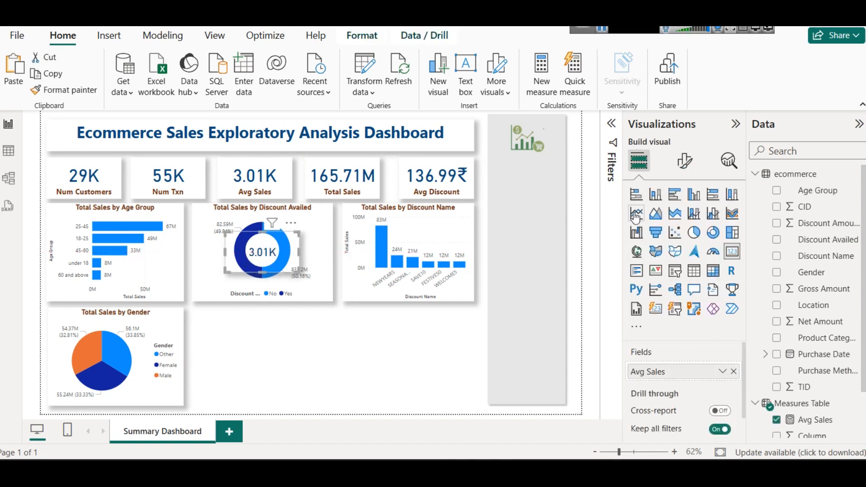
left_click(684, 160)
left_click(683, 221)
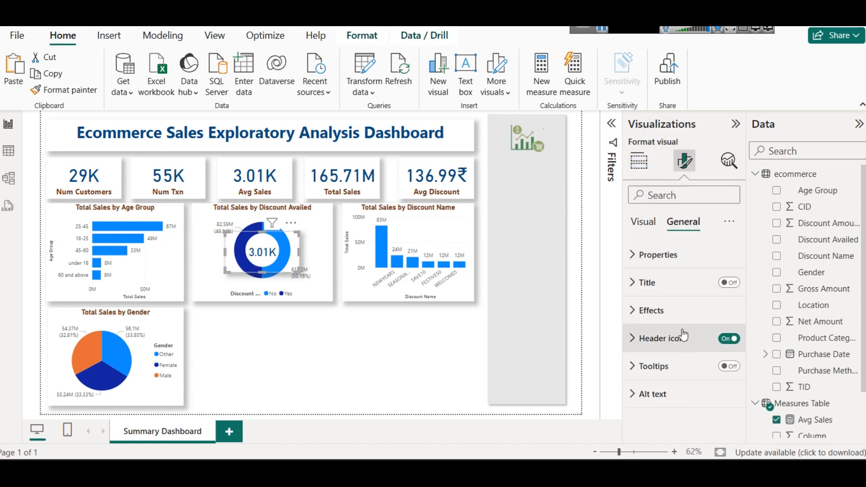
left_click(675, 313)
left_click(645, 268)
left_click(723, 311)
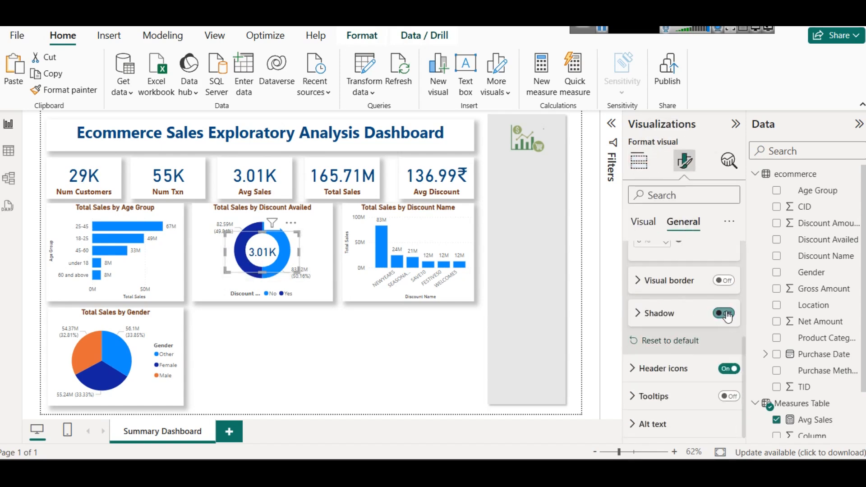
left_click(273, 352)
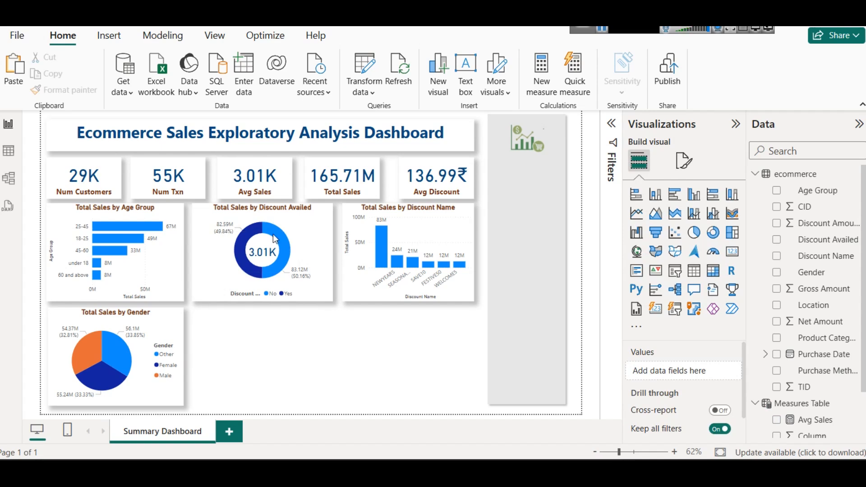
Step: Nudge the Avg Sales card slightly upward to centre its value within the Discount Availed donut
left_click(263, 256)
key("Up")
key("Up")
key("Up")
key("Up")
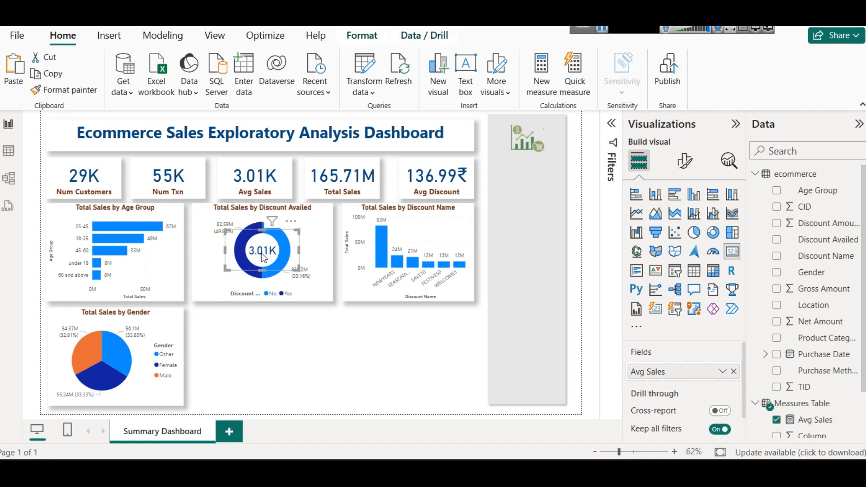
key("Down")
key("Down")
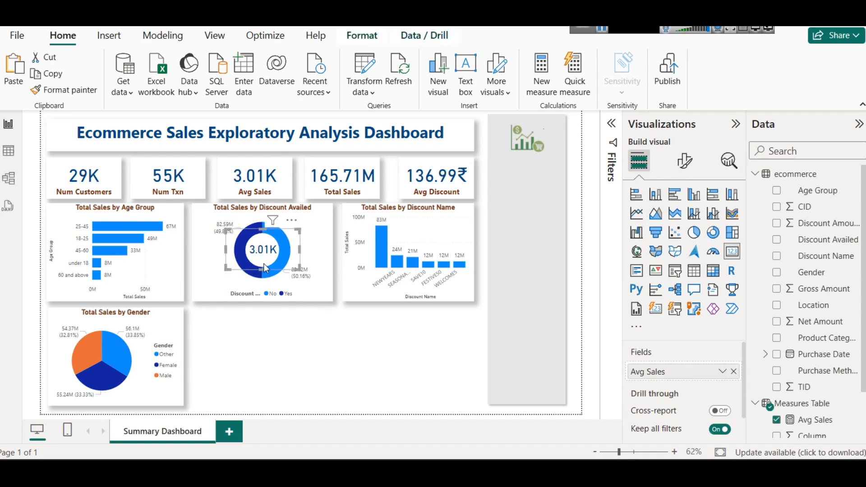
left_click(313, 344)
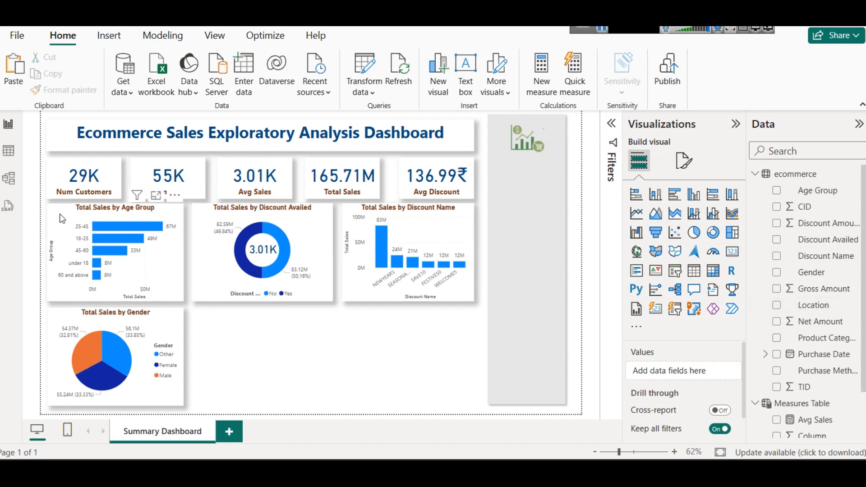
Step: Inspect the list of distinct values in the ecommerce table's Location column without filtering, and return to the report
left_click(8, 150)
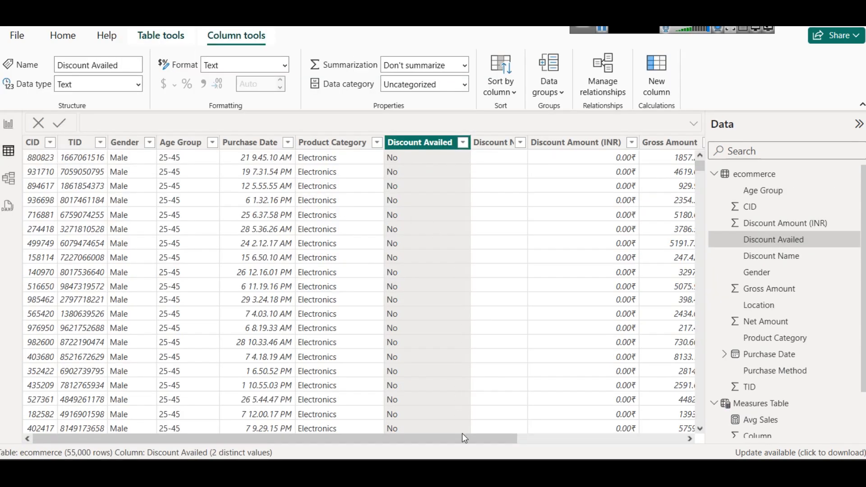
left_click_drag(464, 437, 631, 438)
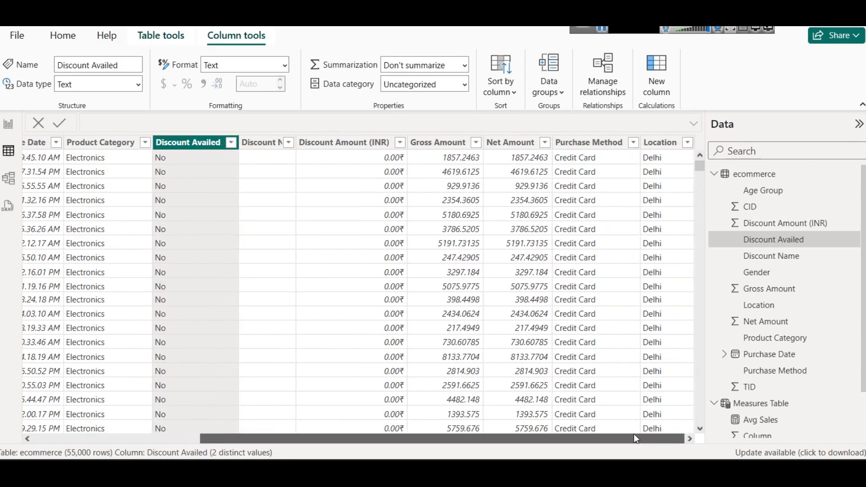
left_click(688, 142)
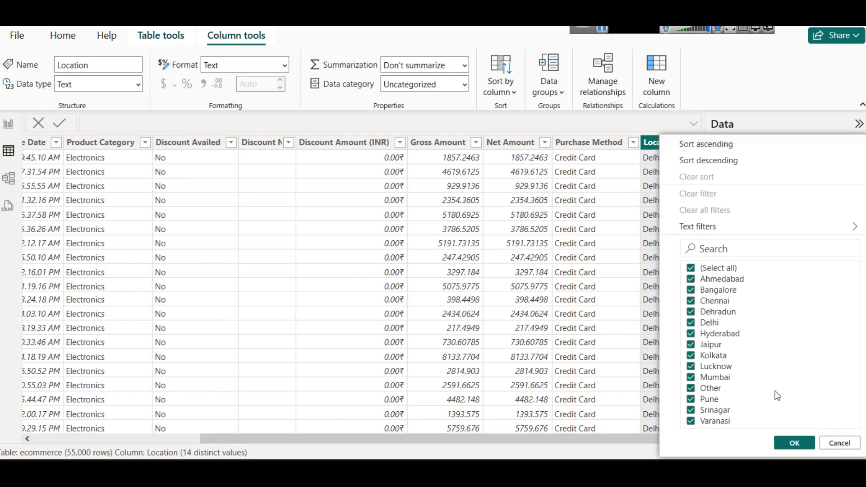
left_click(833, 441)
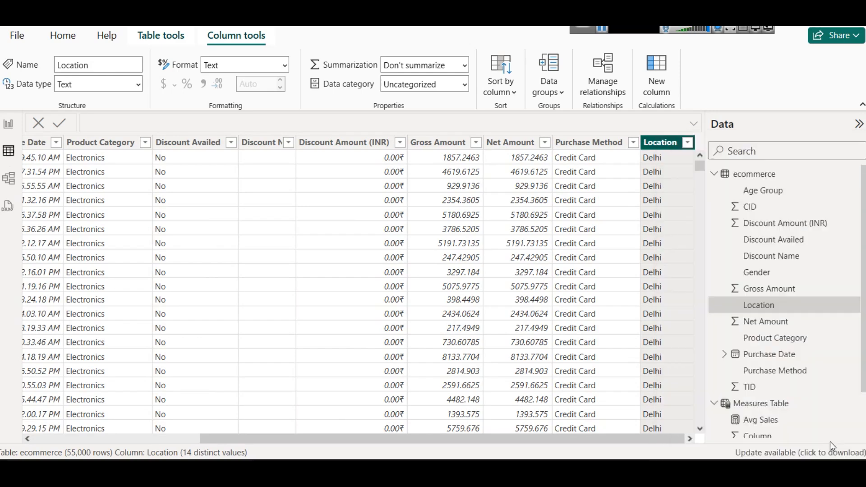
left_click(8, 125)
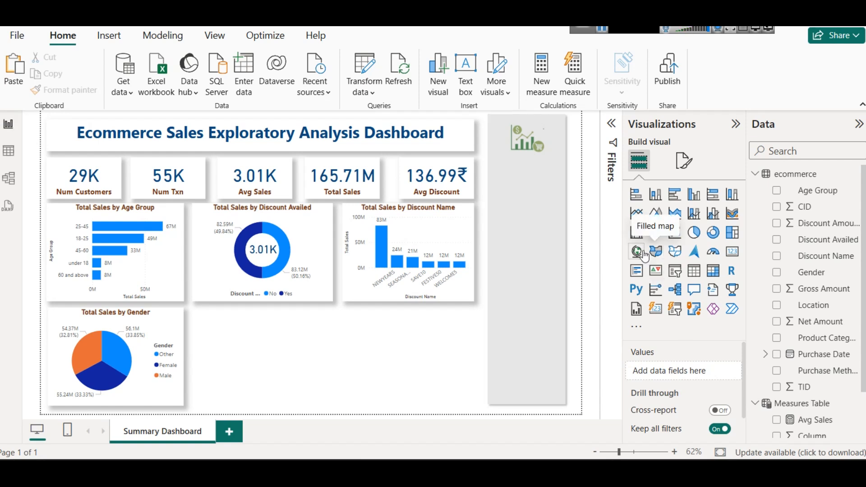
Step: Add a map visual beside the gender pie chart with Location as location and Total Sales as bubble size
left_click(644, 255)
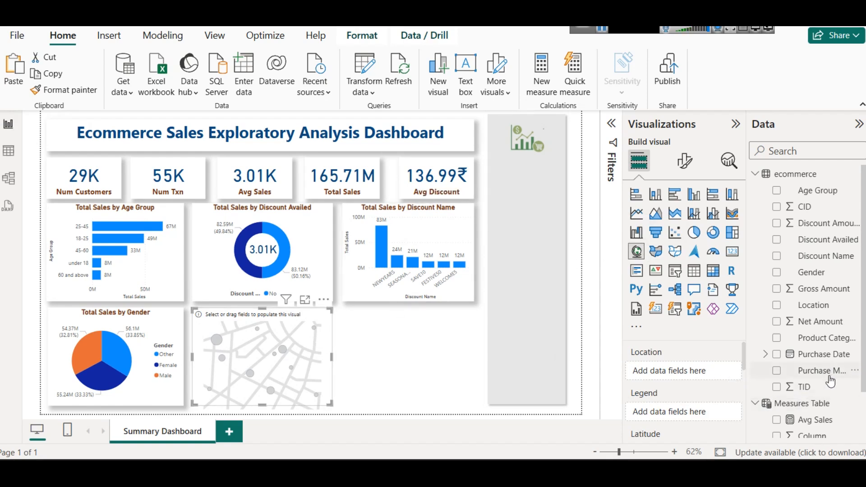
left_click_drag(834, 307, 676, 370)
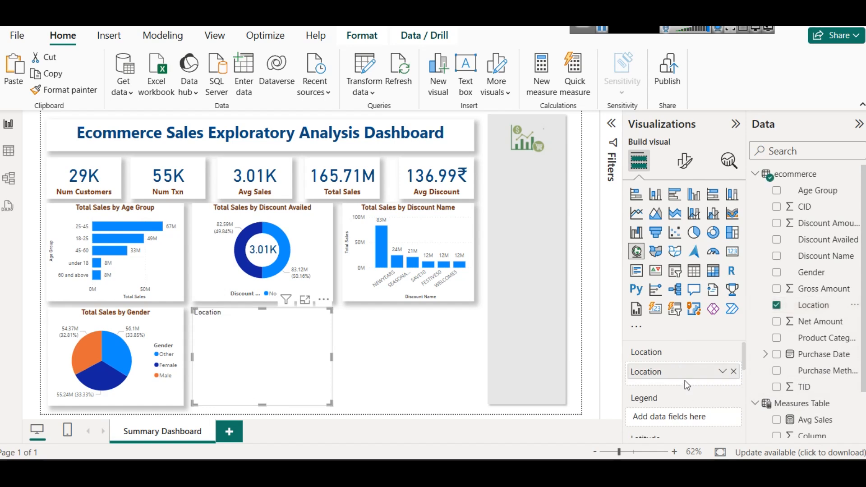
scroll(683, 360, "down", 3)
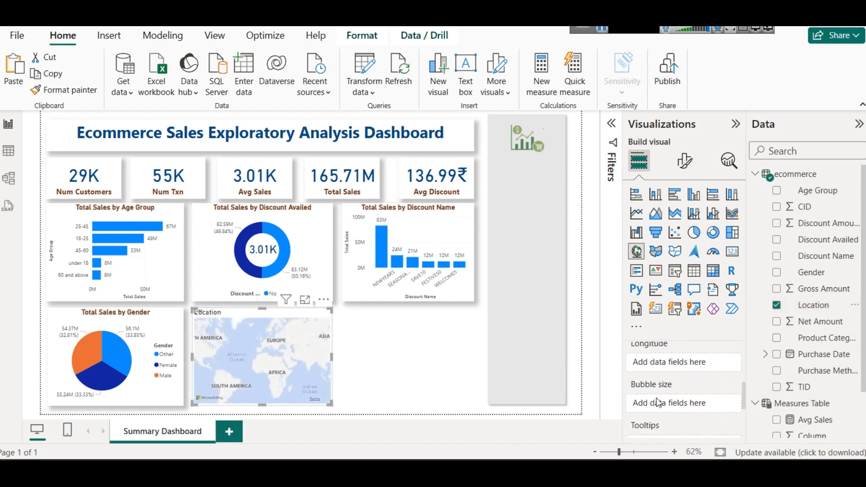
scroll(857, 379, "down", 2)
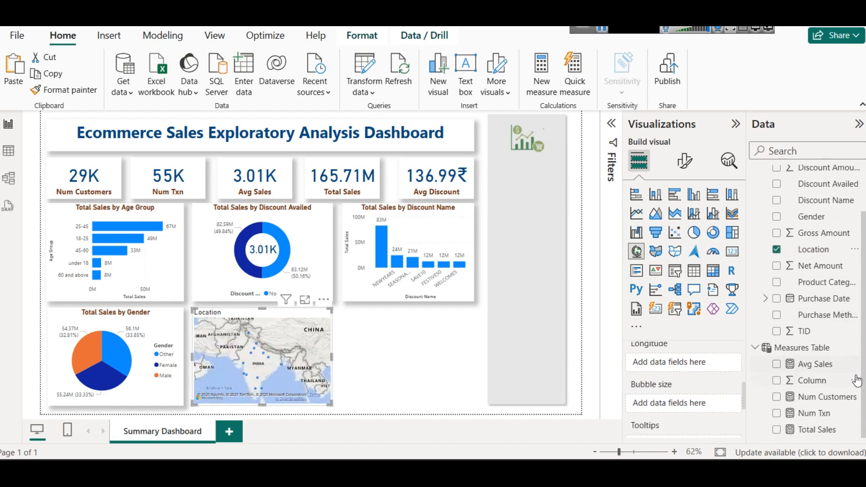
left_click_drag(831, 440, 669, 408)
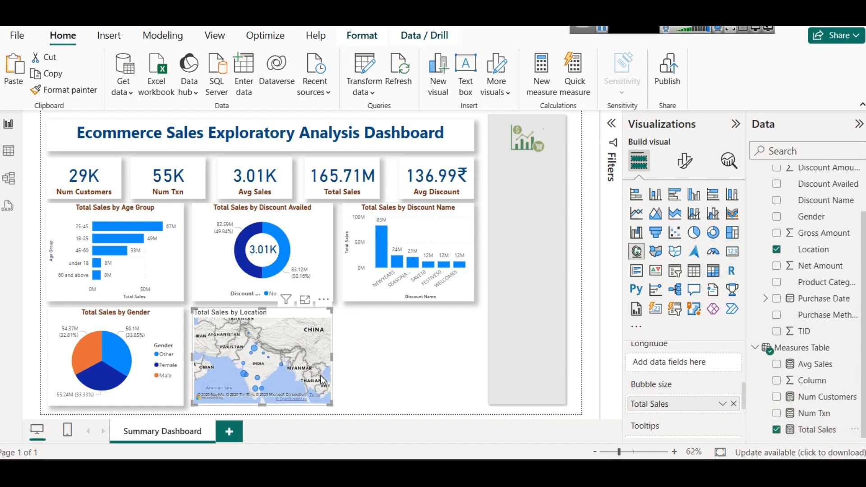
Step: Examine the Total Sales of individual city bubbles with the map enlarged in focus mode, and return to the report
mouse_move(254, 350)
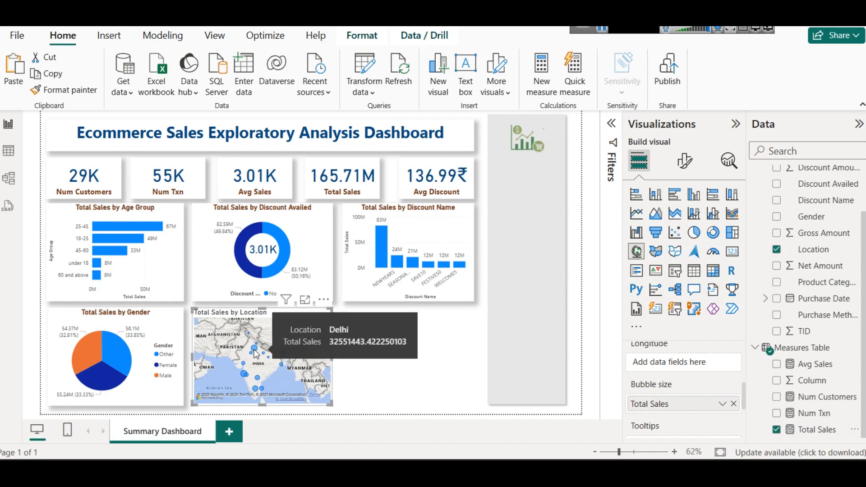
left_click(308, 301)
mouse_move(283, 266)
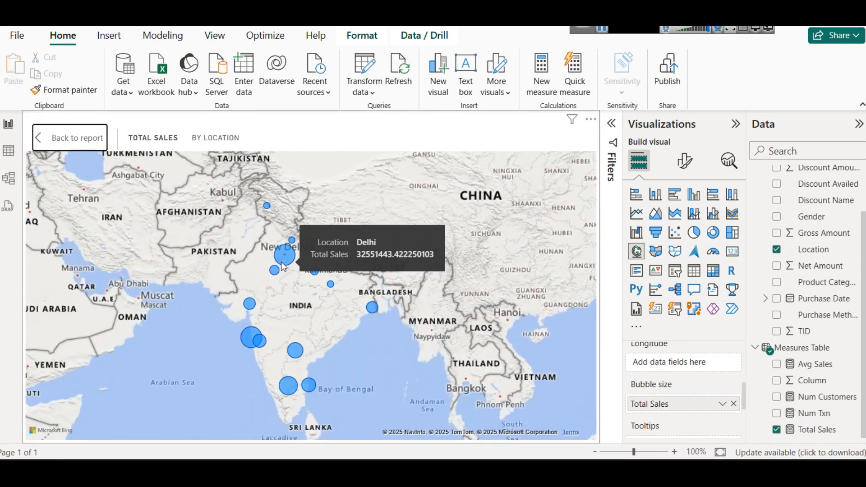
mouse_move(249, 338)
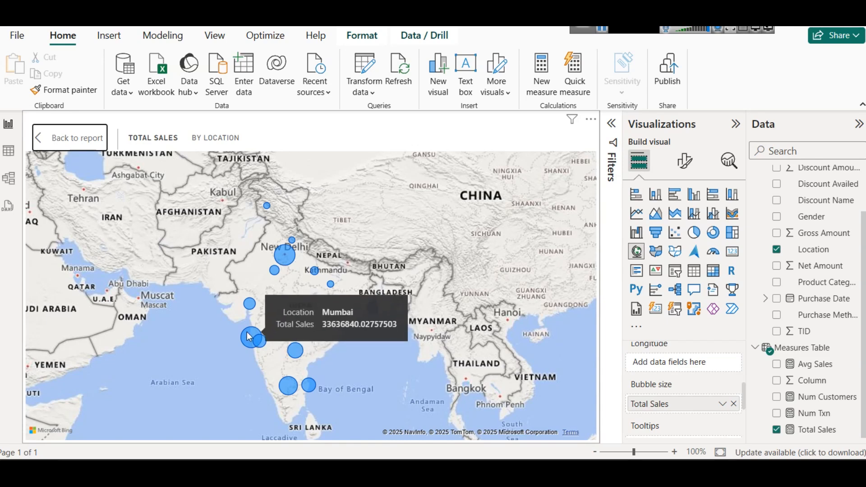
mouse_move(288, 386)
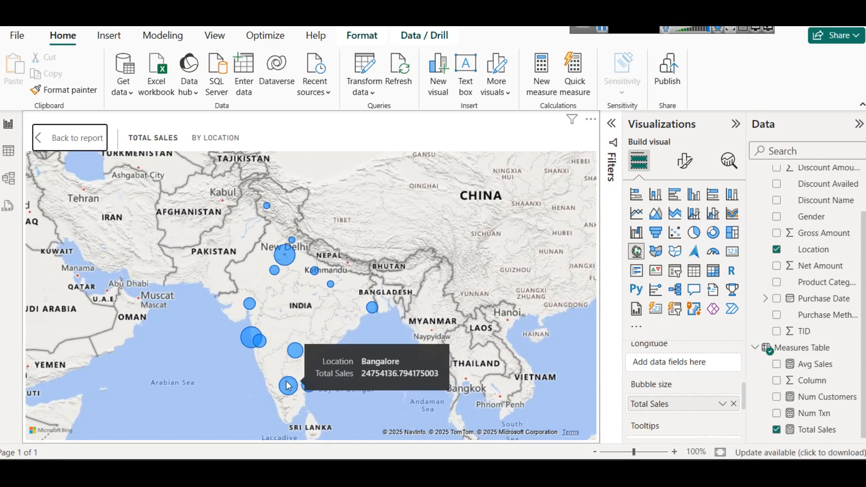
mouse_move(314, 272)
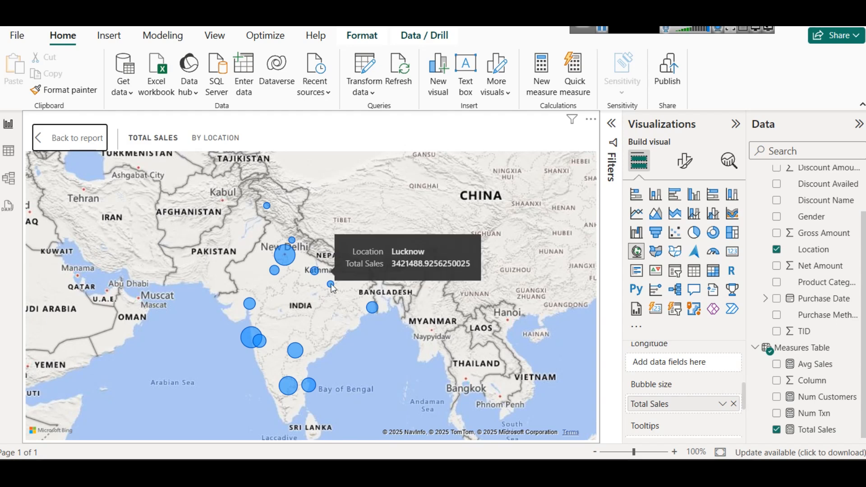
mouse_move(332, 286)
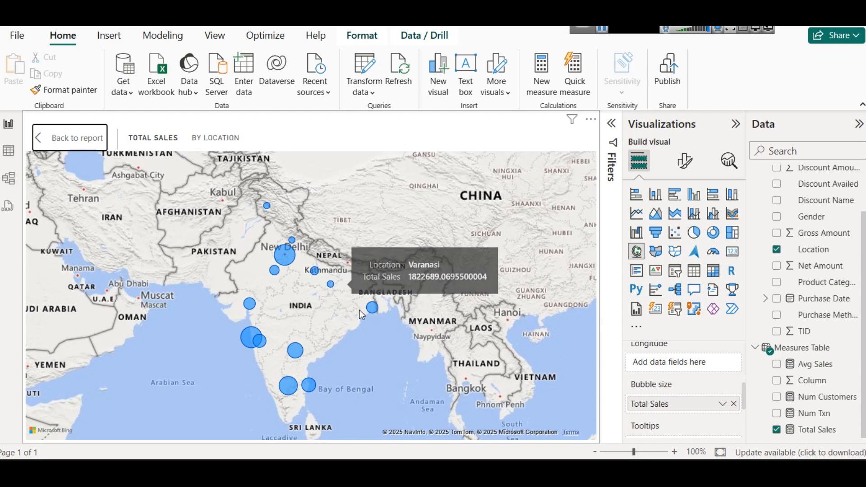
mouse_move(372, 310)
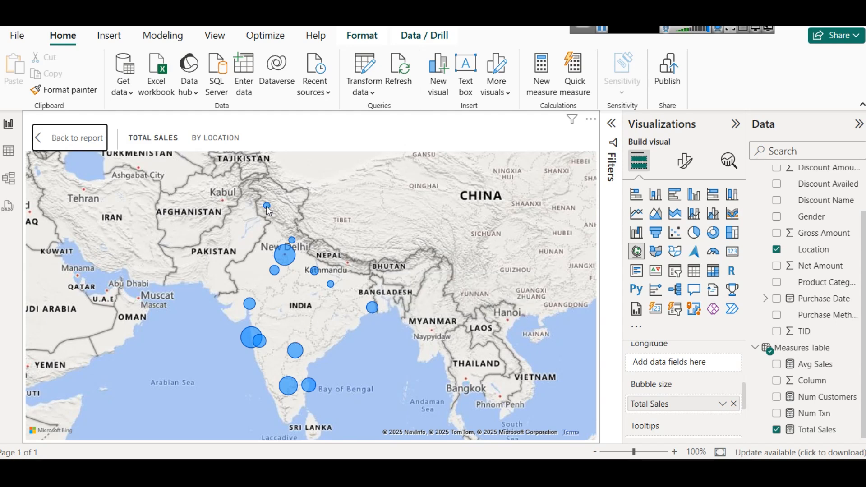
mouse_move(269, 207)
mouse_move(294, 244)
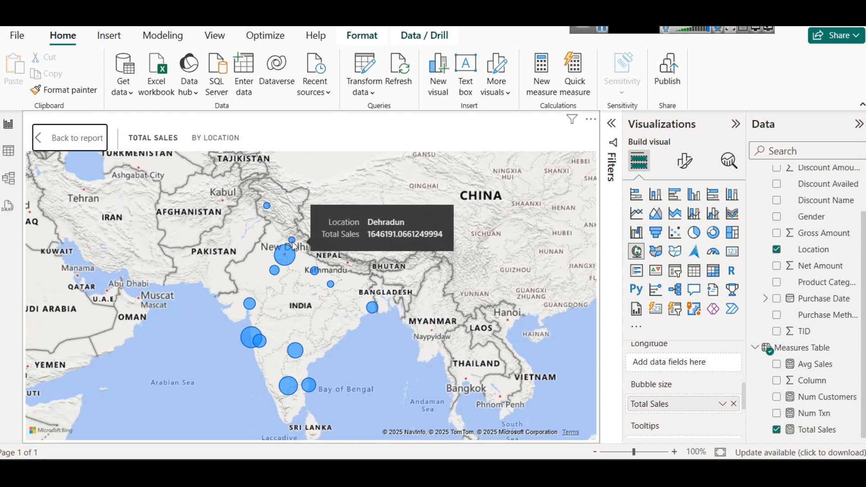
left_click(98, 139)
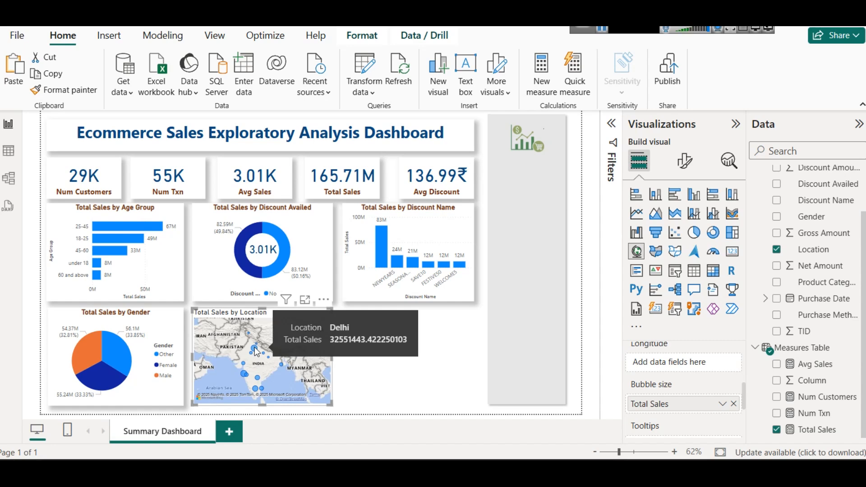
Step: Add the Num Txn measure to the location map's tooltips
scroll(706, 406, "down", 3)
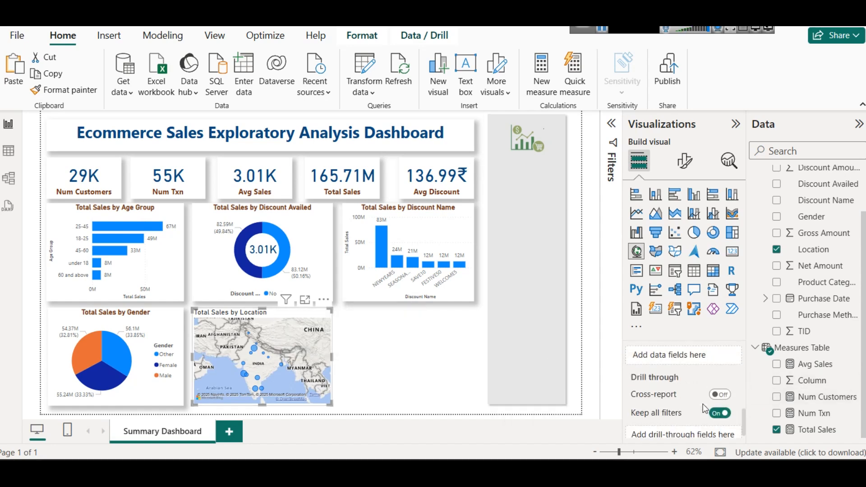
scroll(705, 408, "up", 3)
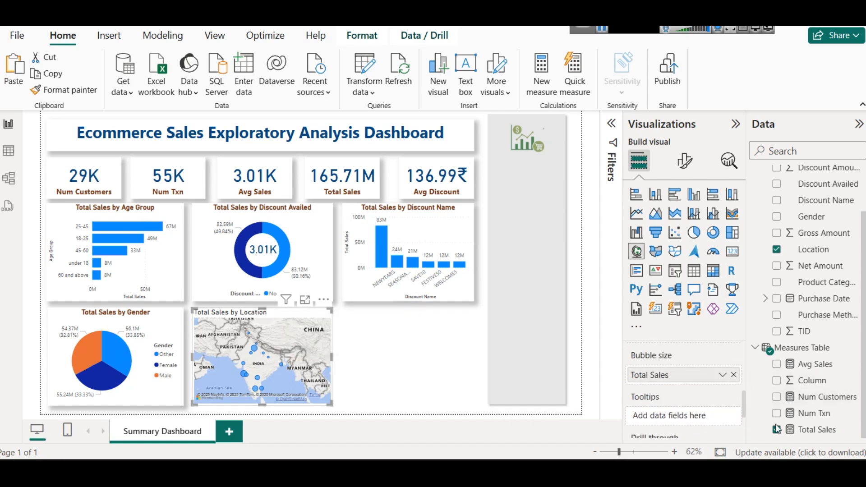
left_click_drag(819, 413, 715, 415)
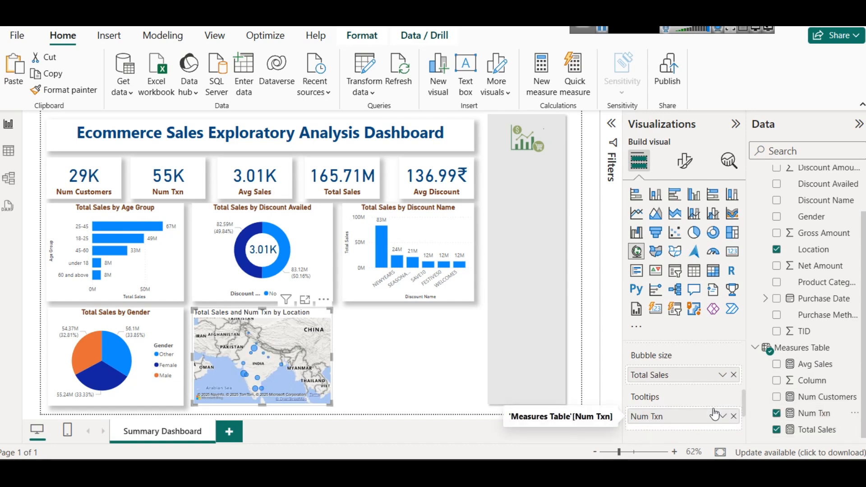
mouse_move(257, 351)
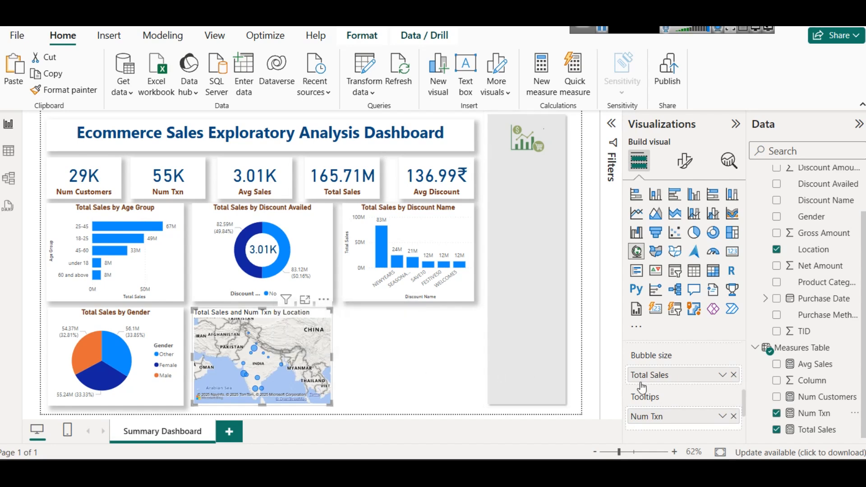
scroll(652, 387, "up", 3)
scroll(690, 374, "up", 1)
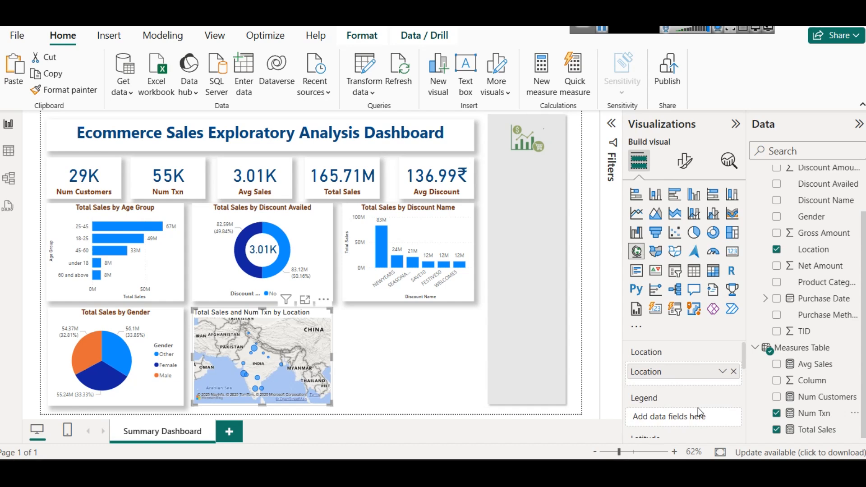
Step: Copy the formatting of the Total Sales by Gender pie chart onto the location map with Format painter
left_click(180, 313)
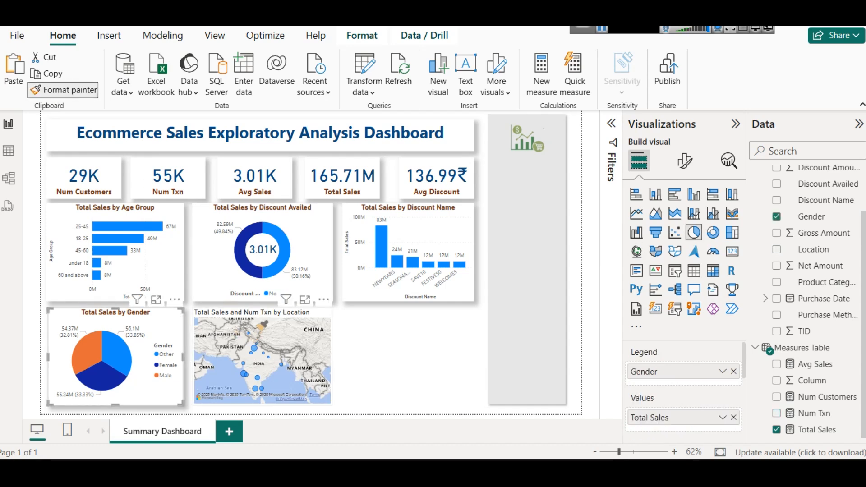
left_click(255, 318)
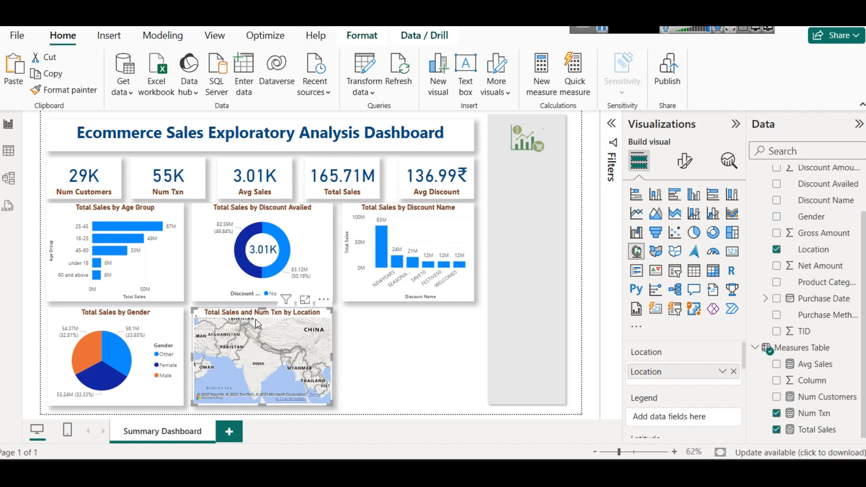
left_click(358, 337)
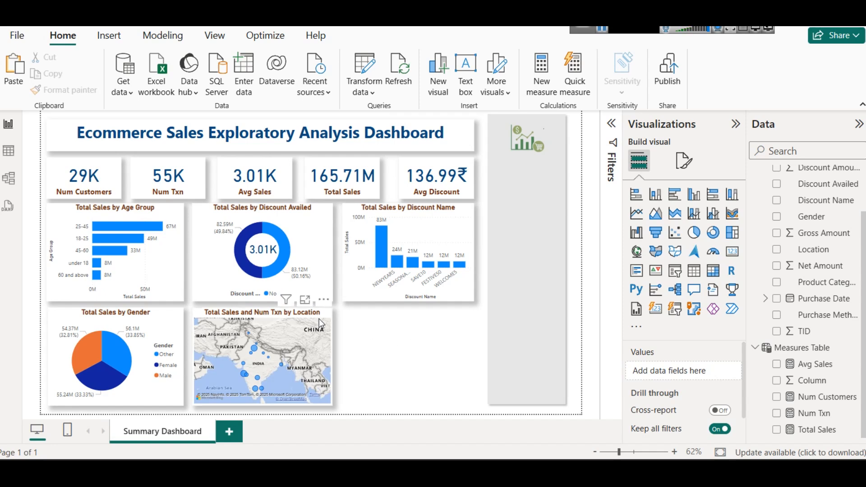
Step: Duplicate the Total Sales by Discount Name column chart and place the copy directly below the original
left_click(370, 210)
key("ctrl+c")
key("ctrl+v")
left_click_drag(370, 210, 375, 318)
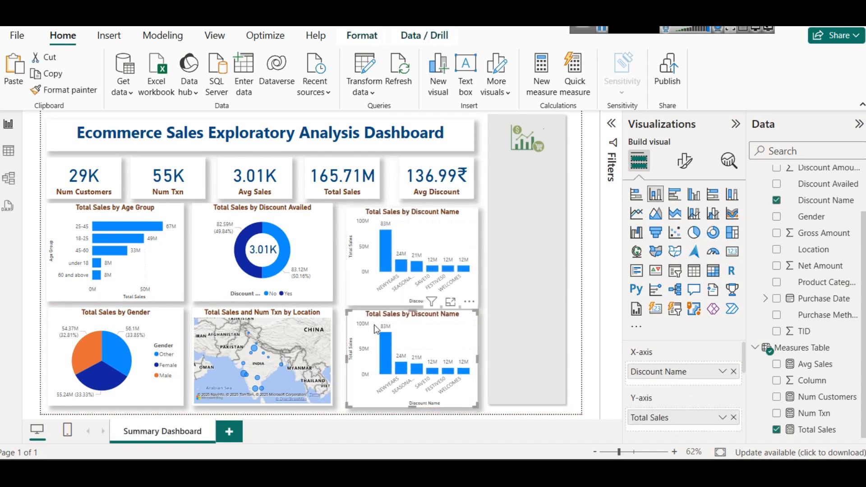
Step: Convert the duplicated chart to a treemap and replace its Discount Name category with Product Category
left_click(729, 240)
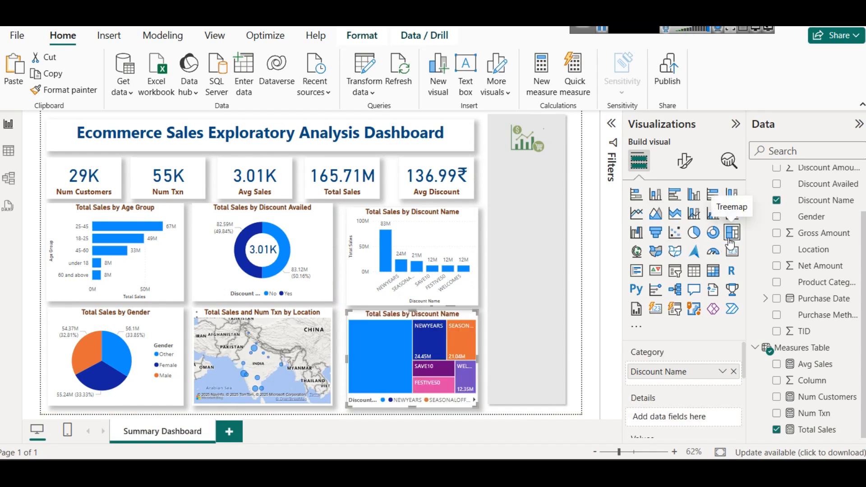
left_click(735, 370)
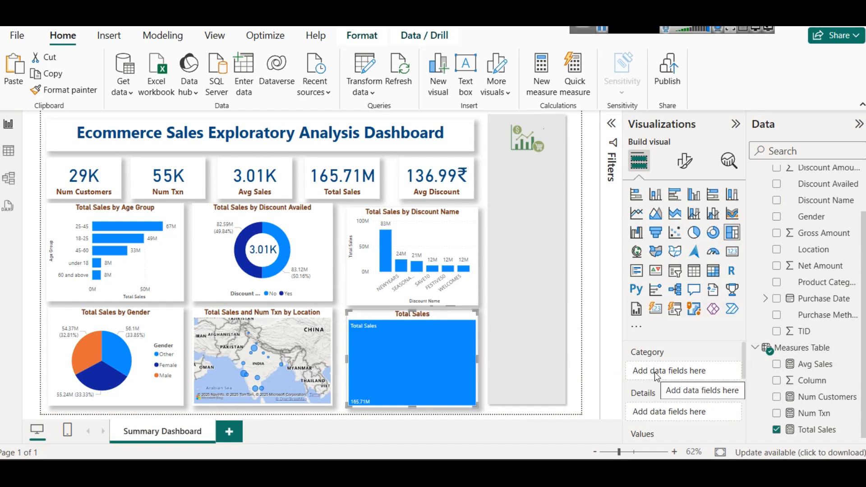
left_click_drag(811, 283, 684, 372)
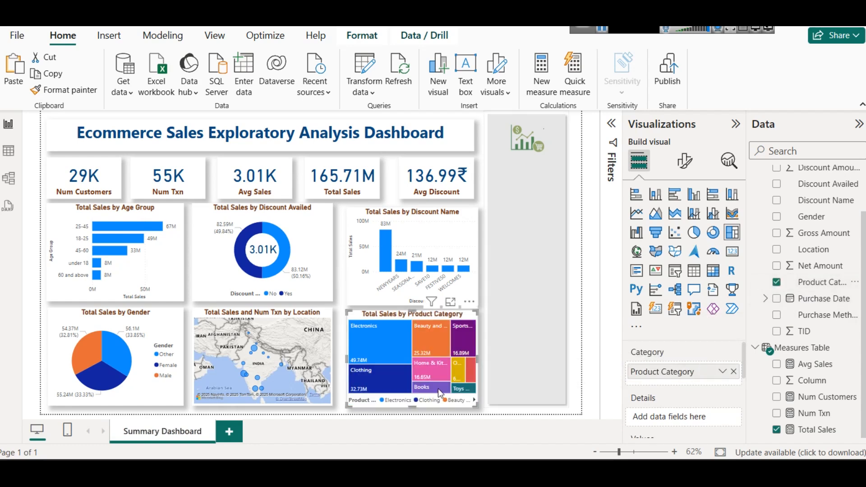
mouse_move(400, 363)
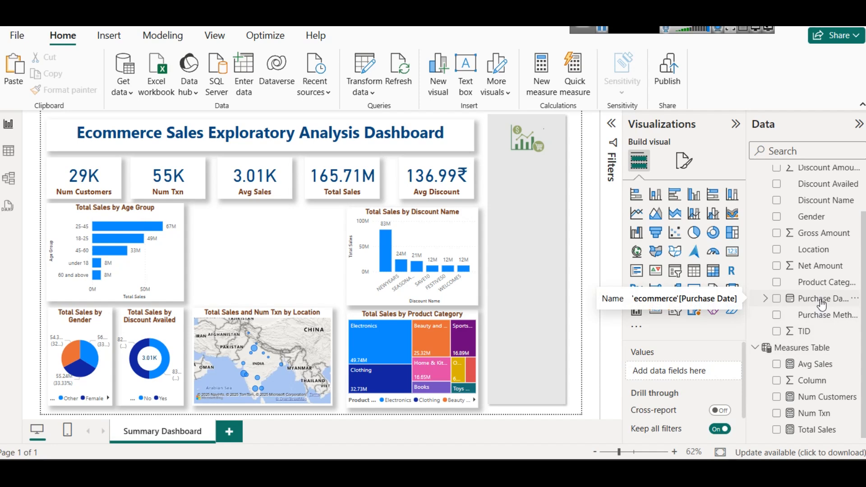
Step: Insert an empty line chart and widen it to fill the gap between the Age Group and Discount Name charts
left_click(636, 213)
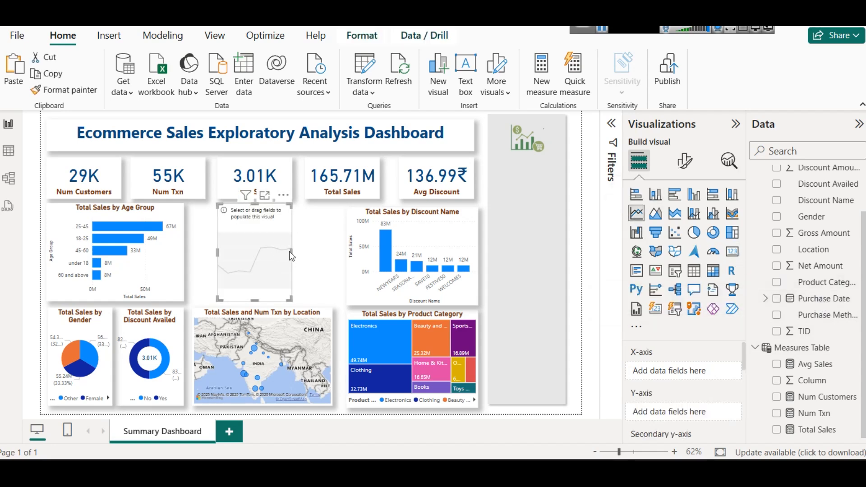
left_click_drag(291, 253, 332, 266)
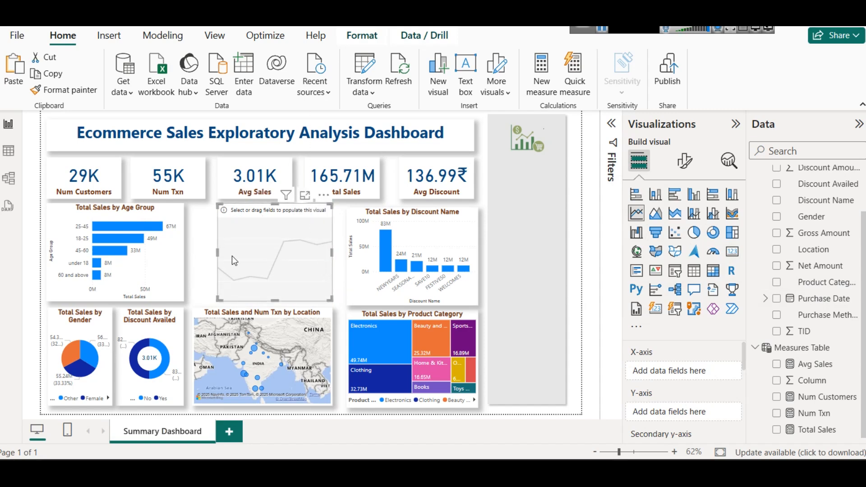
left_click_drag(219, 254, 193, 259)
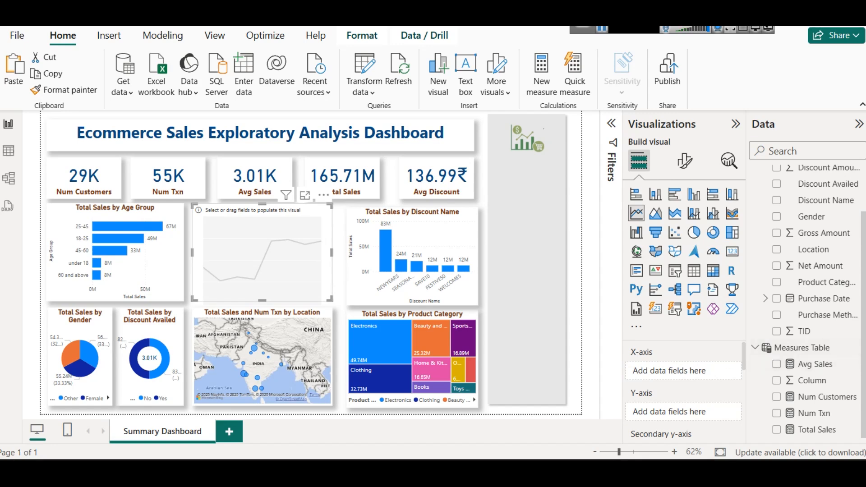
Step: Populate the empty line chart with Purchase Date on the X-axis and Total Sales on the Y-axis
left_click_drag(811, 299, 657, 361)
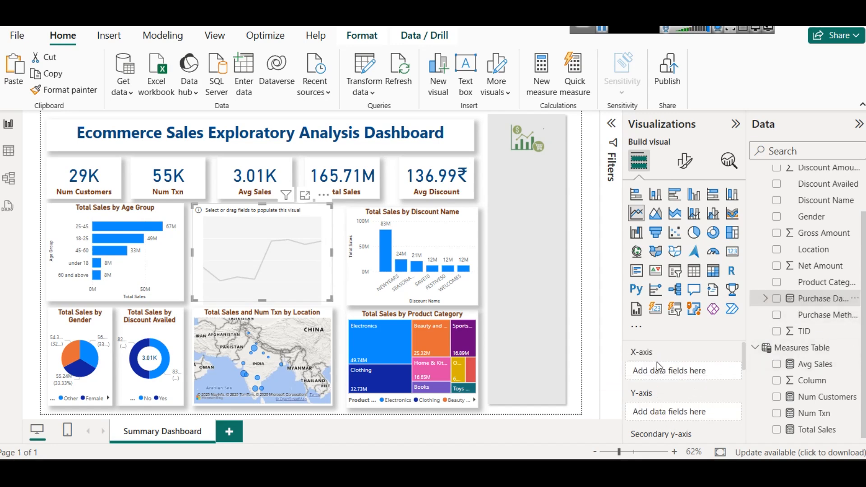
left_click_drag(807, 298, 692, 369)
scroll(697, 392, "down", 3)
scroll(690, 383, "up", 3)
scroll(693, 389, "down", 2)
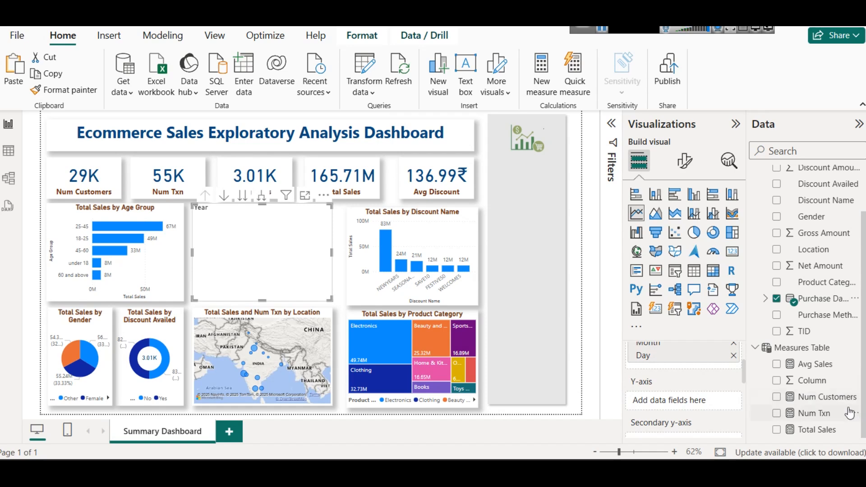
left_click_drag(847, 436, 658, 404)
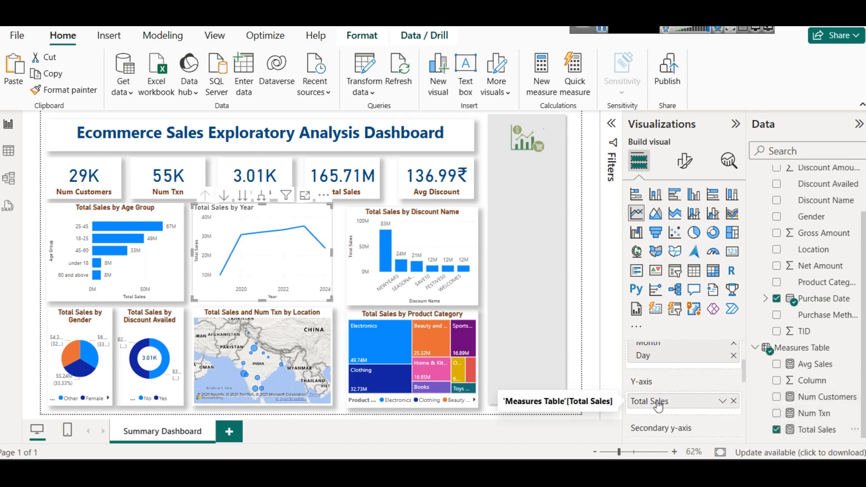
Step: Copy the formatting of the Total Sales by Age Group bar chart onto the Total Sales by Year line chart with Format painter
left_click(105, 210)
left_click(247, 218)
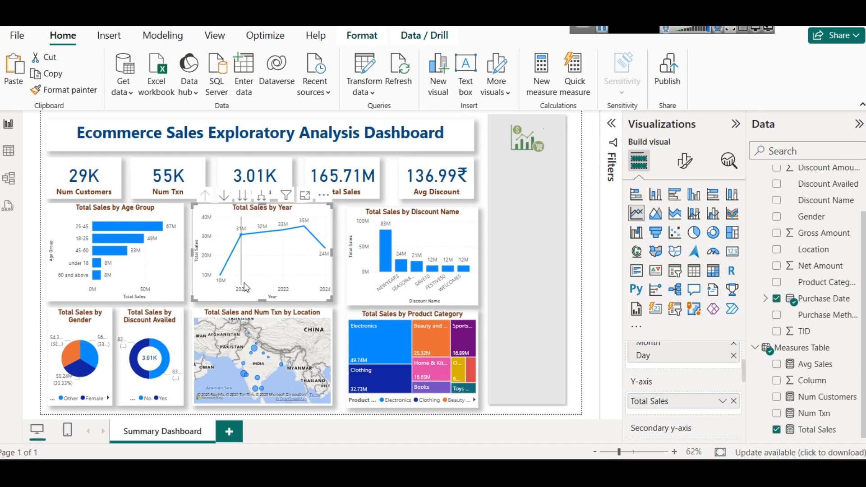
mouse_move(232, 280)
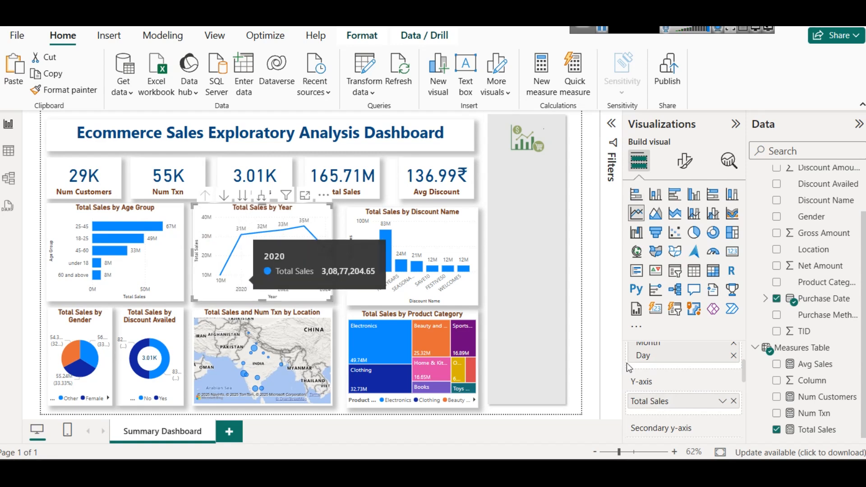
Step: View the line chart at the quarter, month and day levels of the Purchase Date hierarchy, and return it to the year level
scroll(627, 364, "up", 1)
scroll(641, 363, "down", 1)
scroll(663, 361, "up", 1)
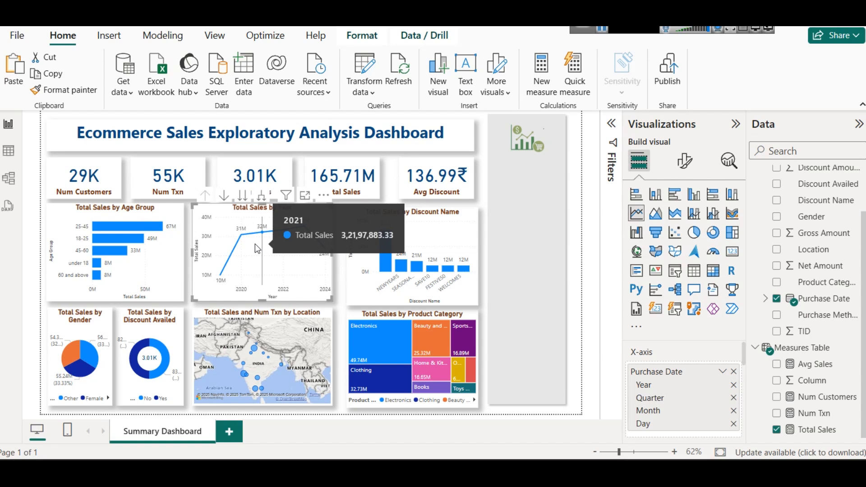
left_click(243, 200)
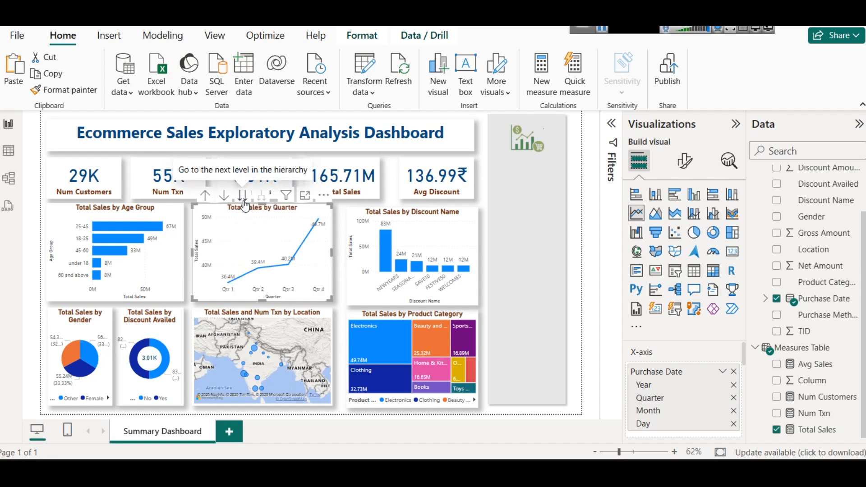
left_click(244, 202)
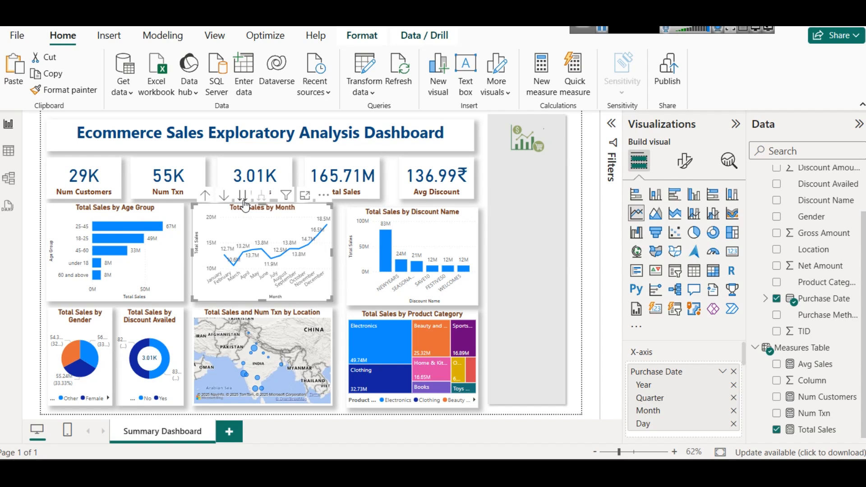
left_click(243, 201)
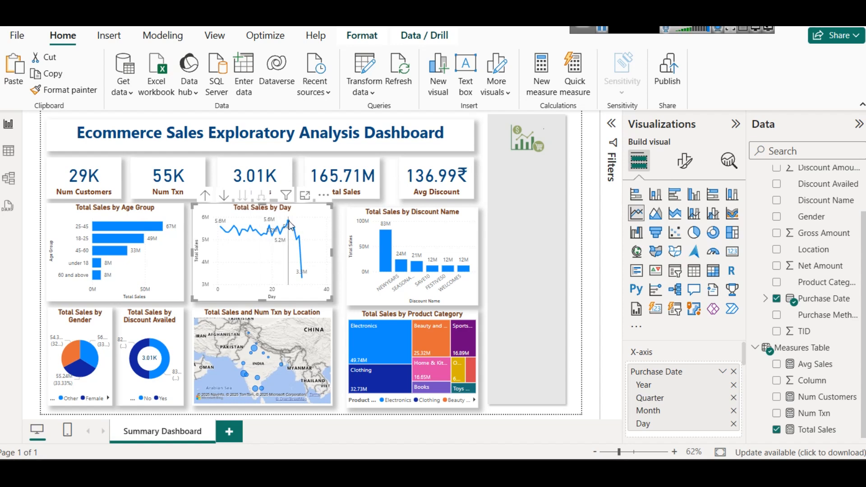
mouse_move(289, 224)
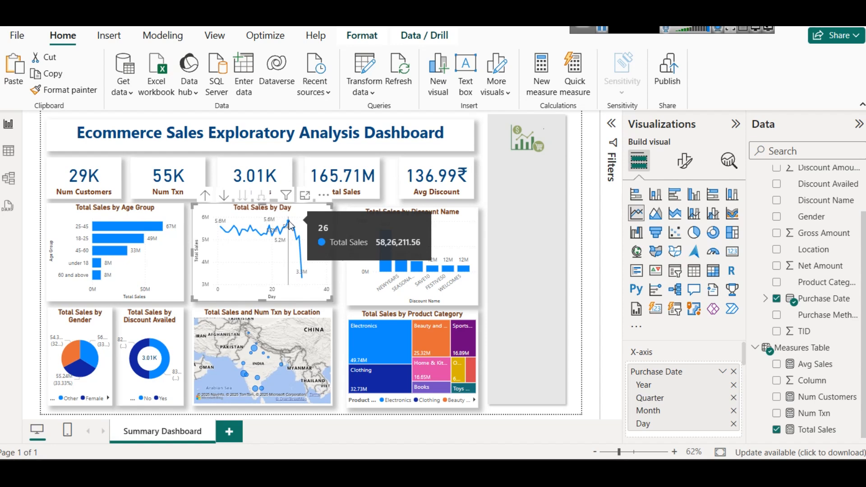
left_click(205, 194)
left_click(206, 195)
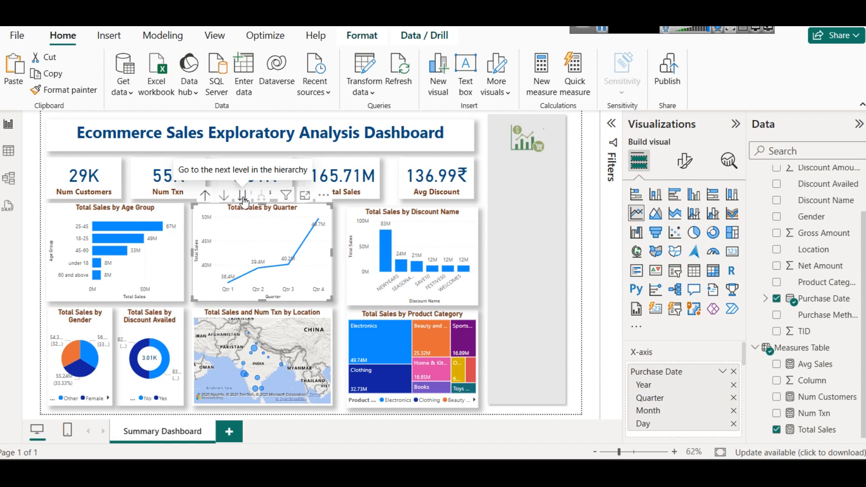
left_click(205, 196)
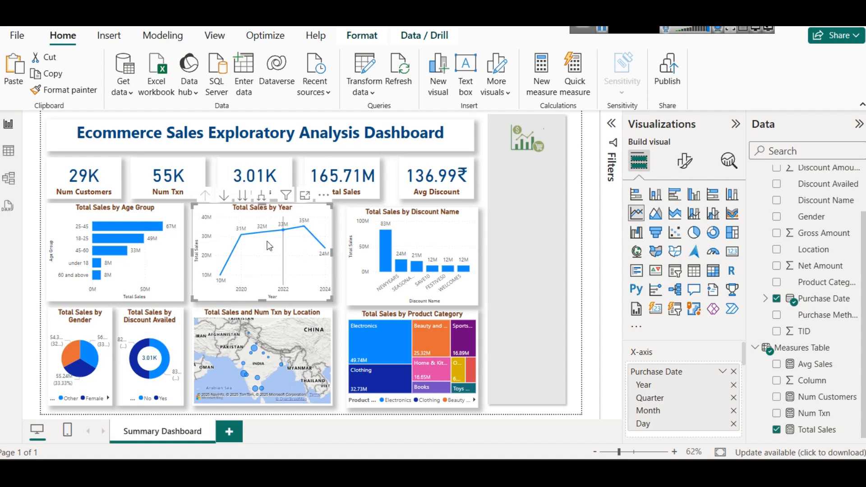
Step: Expand the line chart's date hierarchy to year, quarter and month, and convert it to an area chart
left_click(262, 196)
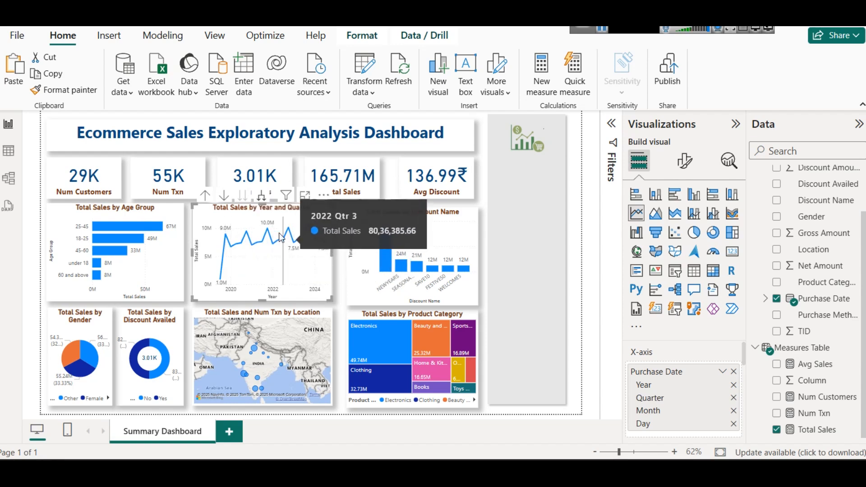
left_click(261, 196)
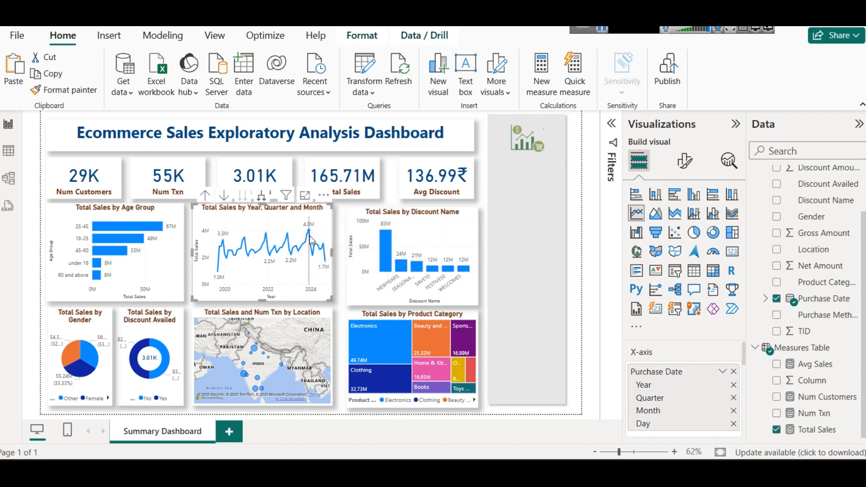
mouse_move(311, 239)
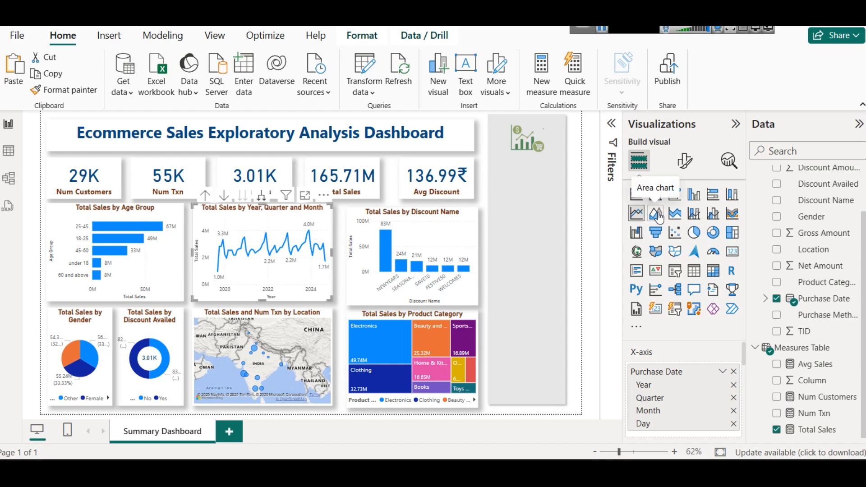
left_click(656, 214)
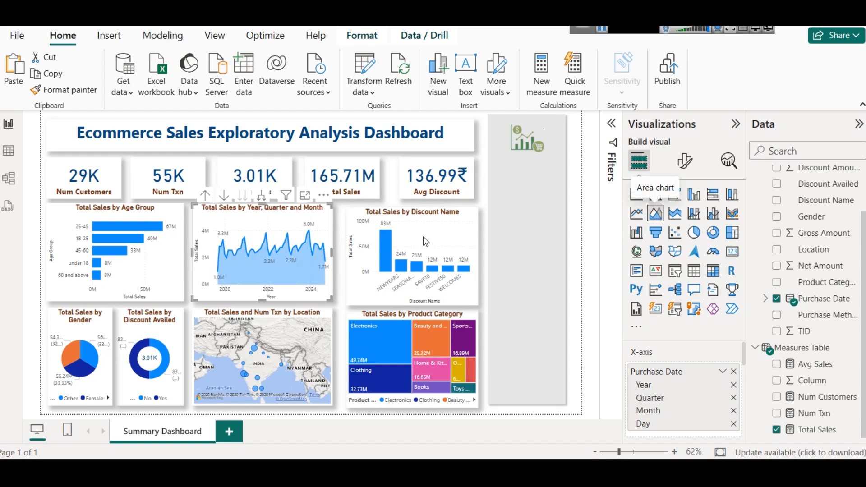
left_click(527, 213)
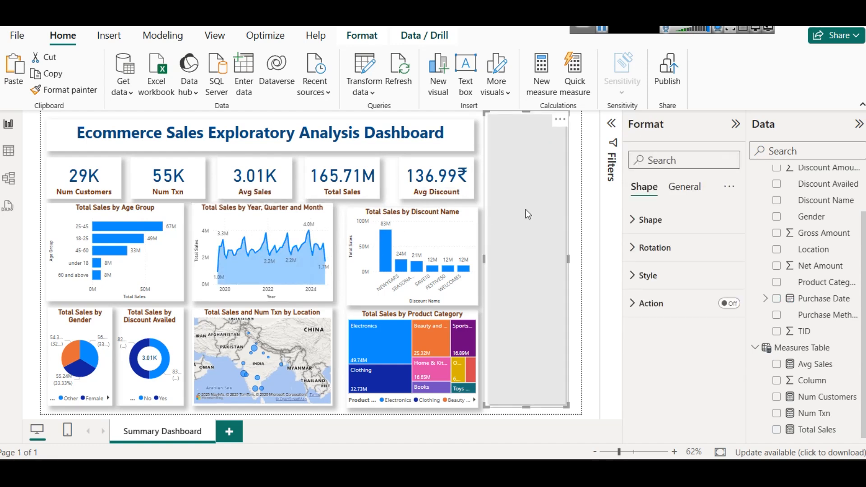
Step: Align the Discount Name chart's top and bottom edges with its row, and extend the Product Category treemap slightly upward
left_click(407, 267)
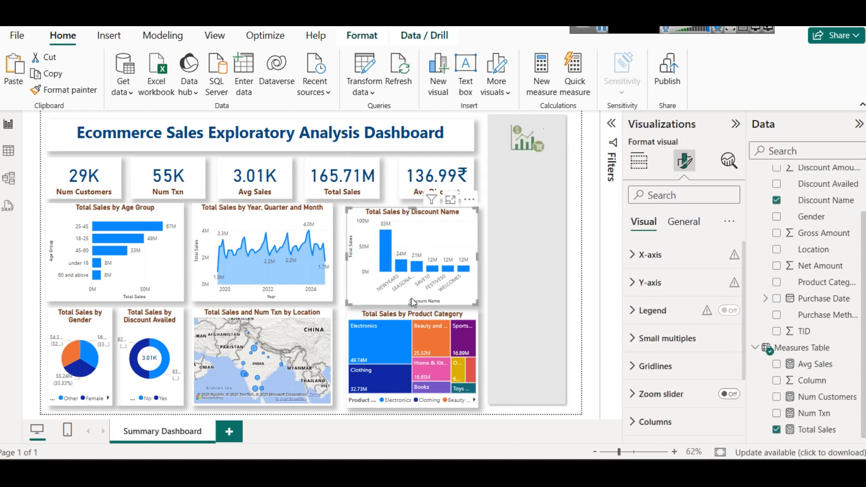
left_click_drag(412, 303, 409, 294)
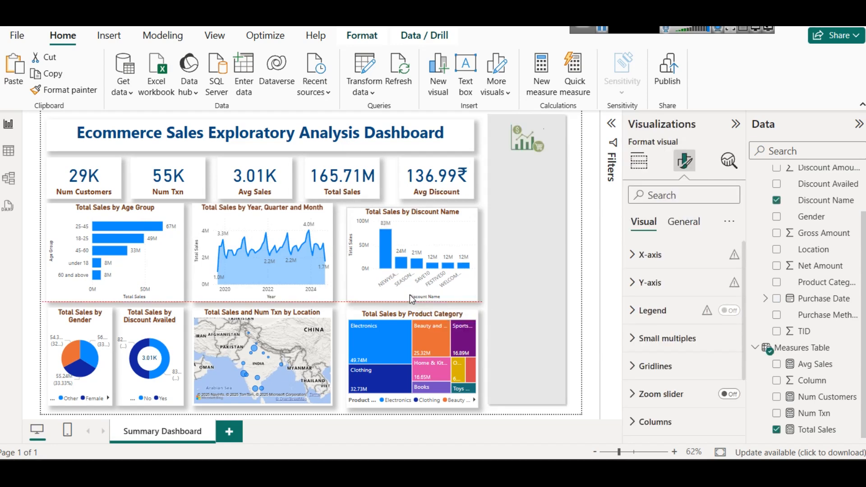
left_click_drag(409, 209, 409, 208)
left_click(413, 309)
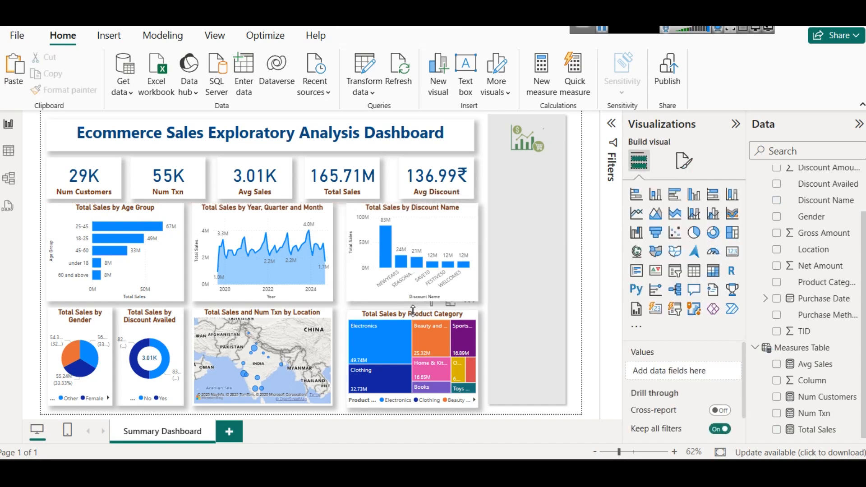
left_click_drag(414, 311, 416, 310)
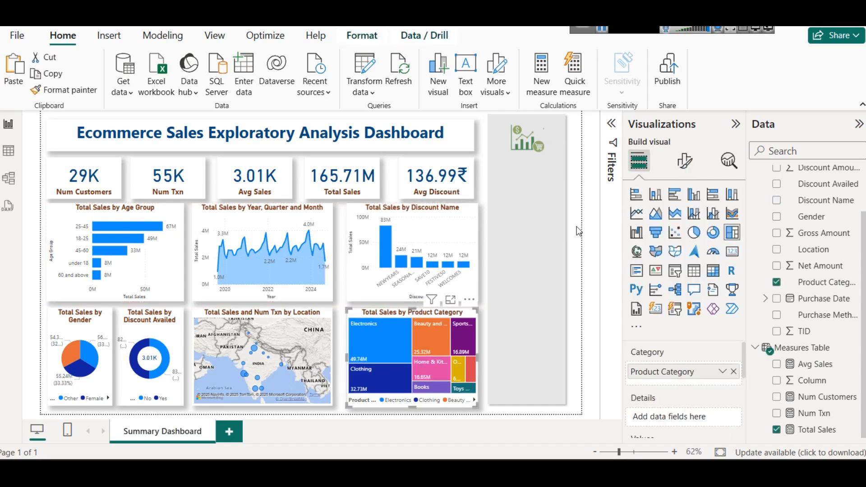
left_click(543, 197)
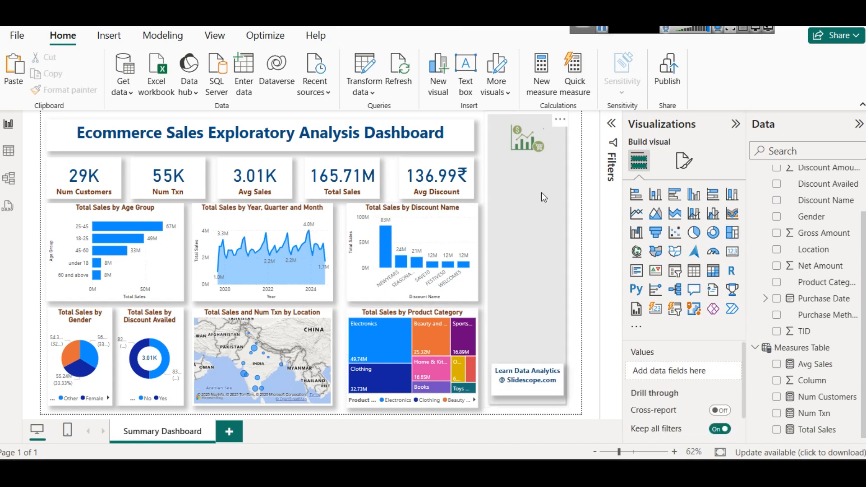
left_click(533, 391)
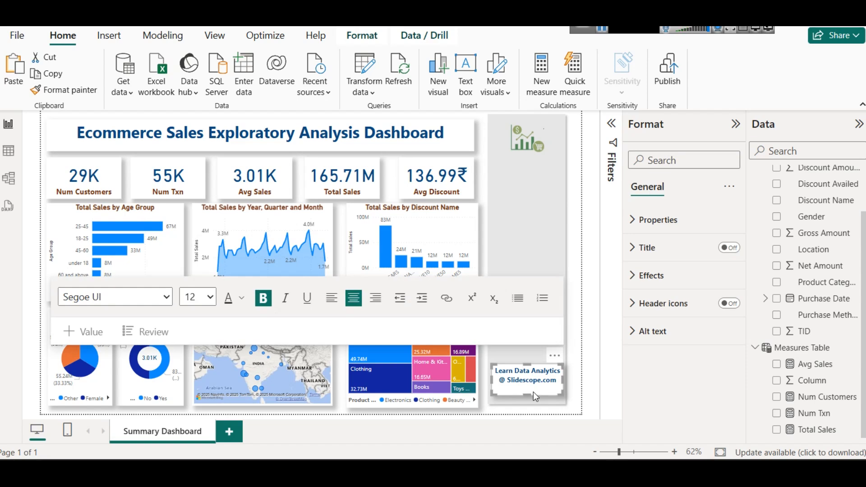
triple_click(533, 391)
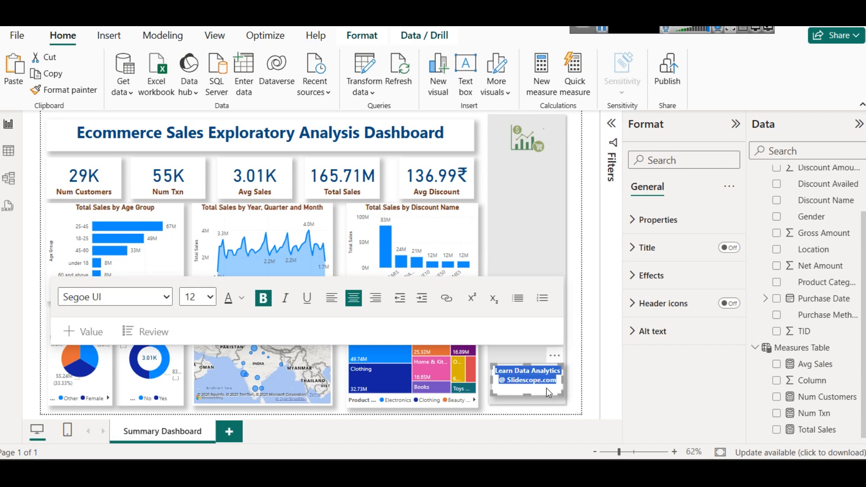
Step: Switch to the browser and look through the learning topics and course content on the Udemy Power BI Course Tutorial for Beginners page
left_click(602, 30)
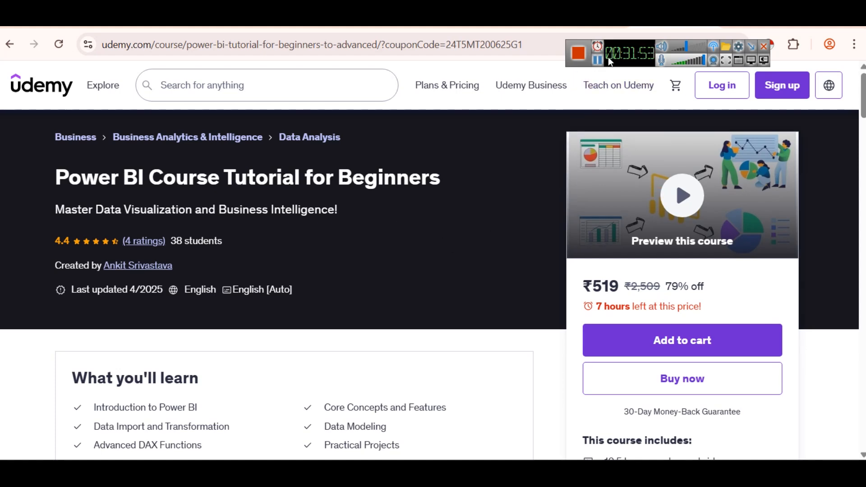
left_click_drag(615, 53, 619, 137)
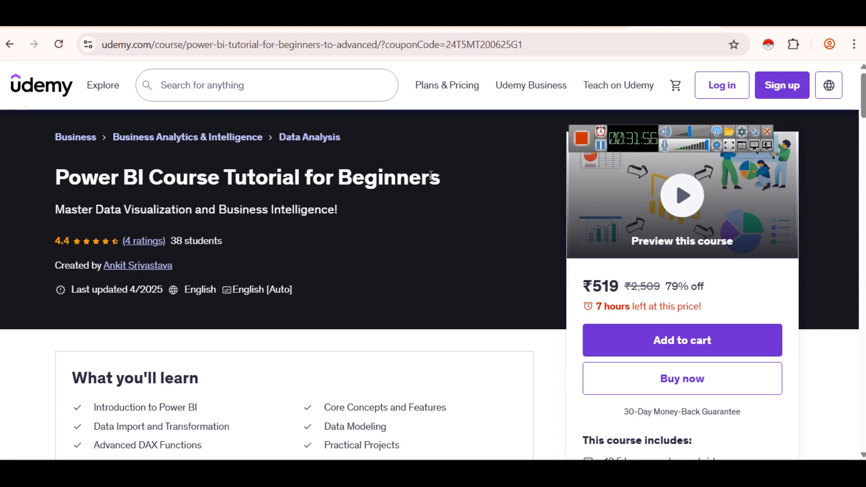
scroll(429, 176, "down", 3)
scroll(342, 183, "down", 4)
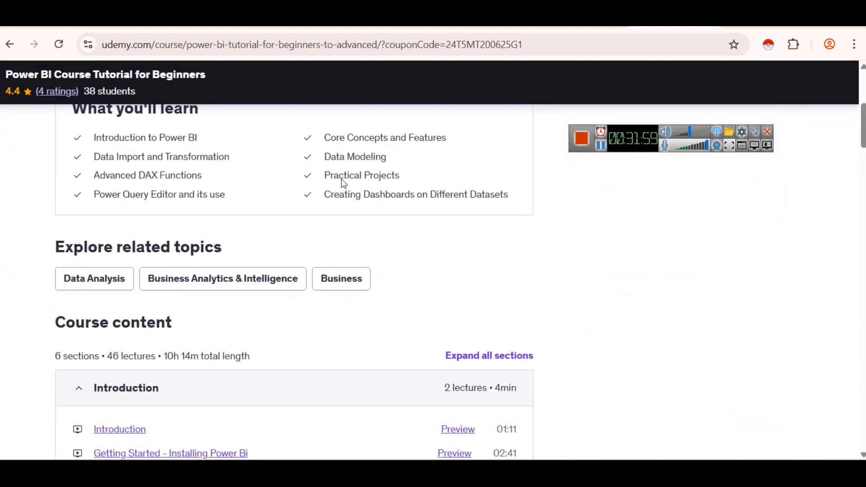
scroll(342, 184, "up", 3)
scroll(342, 184, "down", 2)
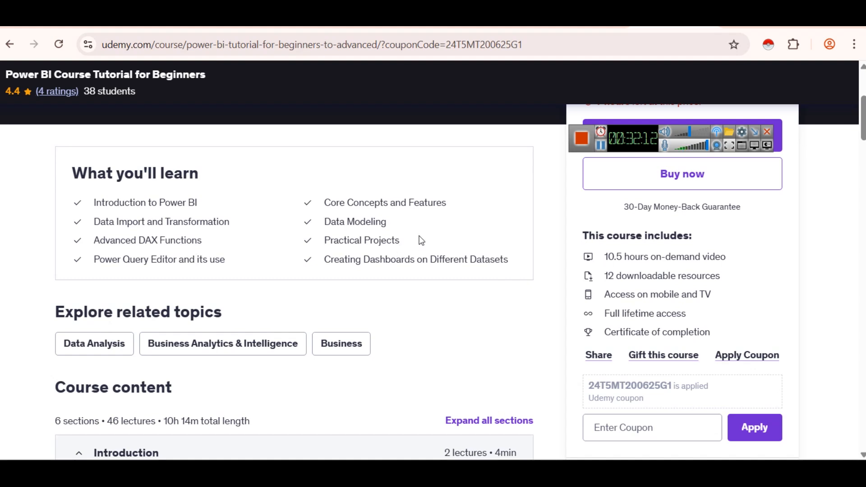
scroll(361, 192, "down", 2)
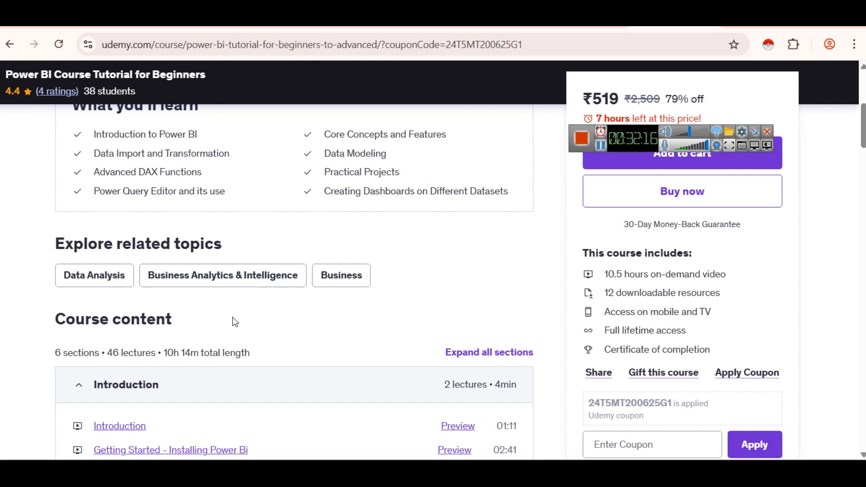
scroll(232, 321, "up", 2)
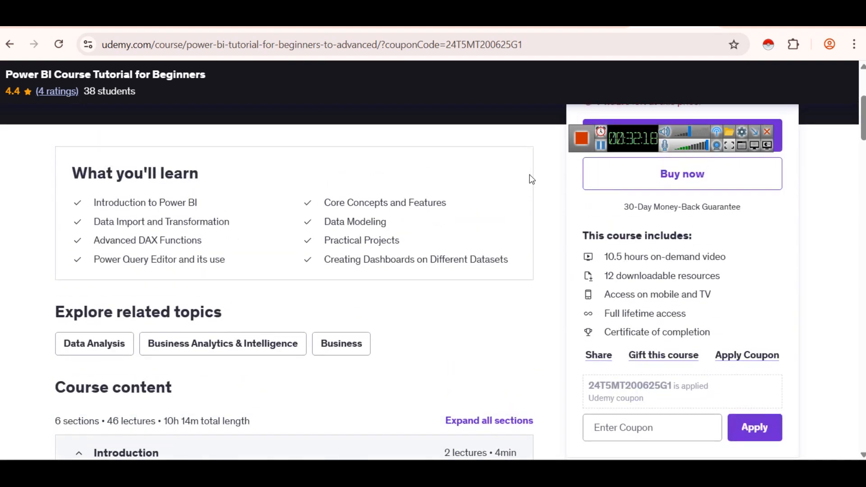
Step: Return to the Power BI report and inspect the Purchase Method column of the ecommerce table in Table view
key("alt+Tab")
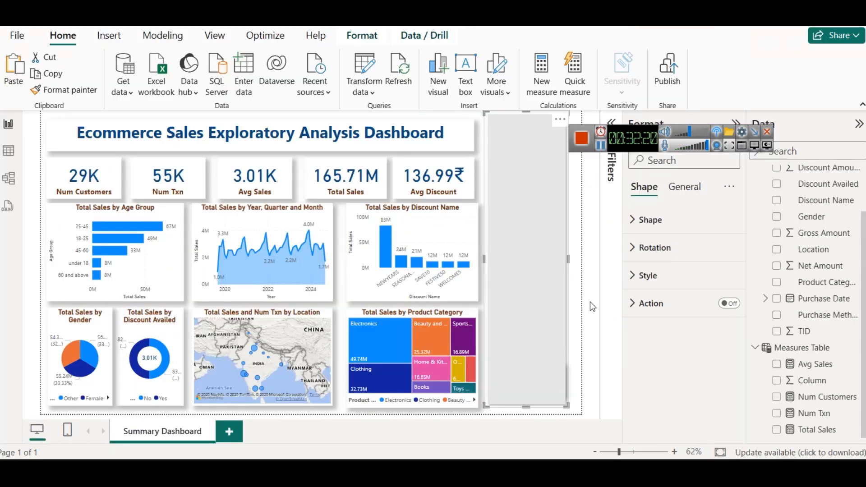
left_click(593, 261)
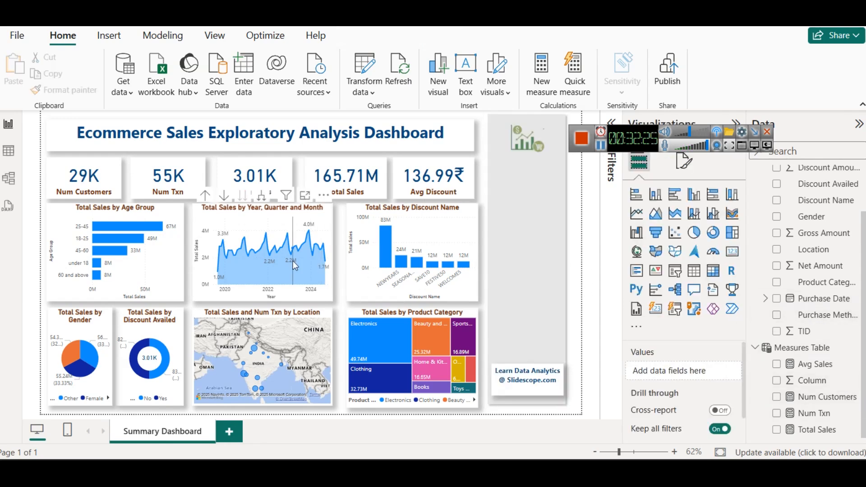
mouse_move(295, 249)
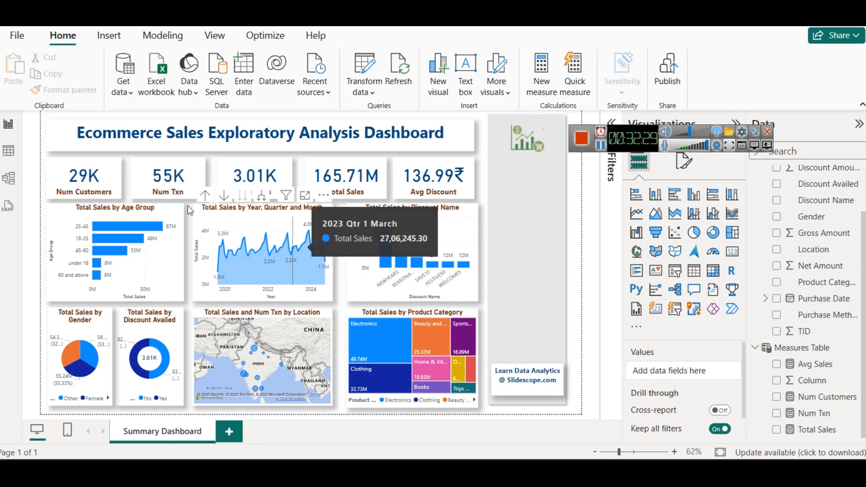
left_click(8, 150)
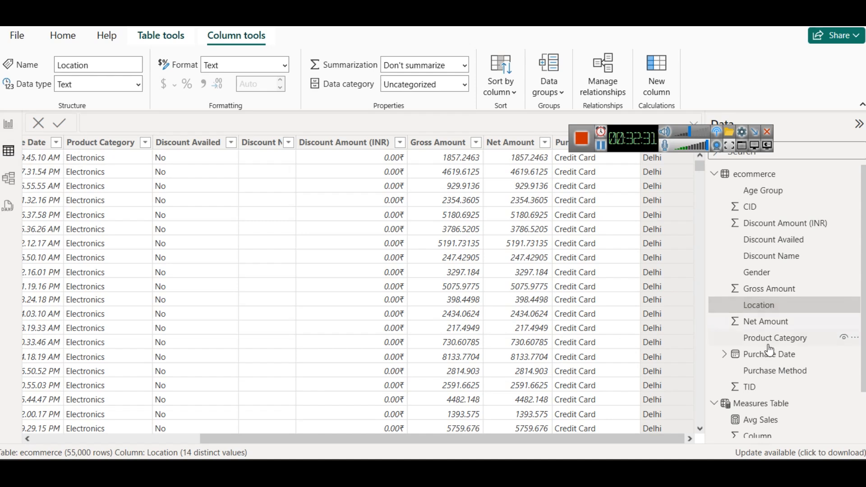
left_click(772, 371)
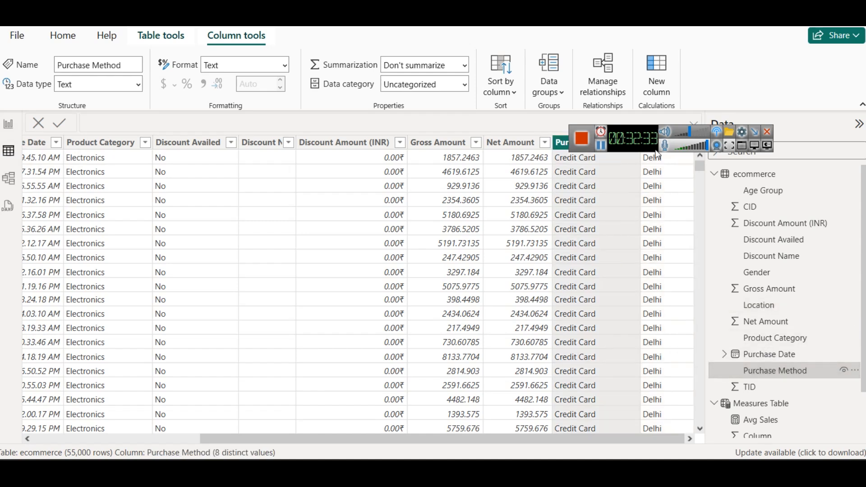
Step: Check the Purchase Method values, and replace Discount Name with Purchase Method on the x-axis of the report's Total Sales column chart
left_click(634, 144)
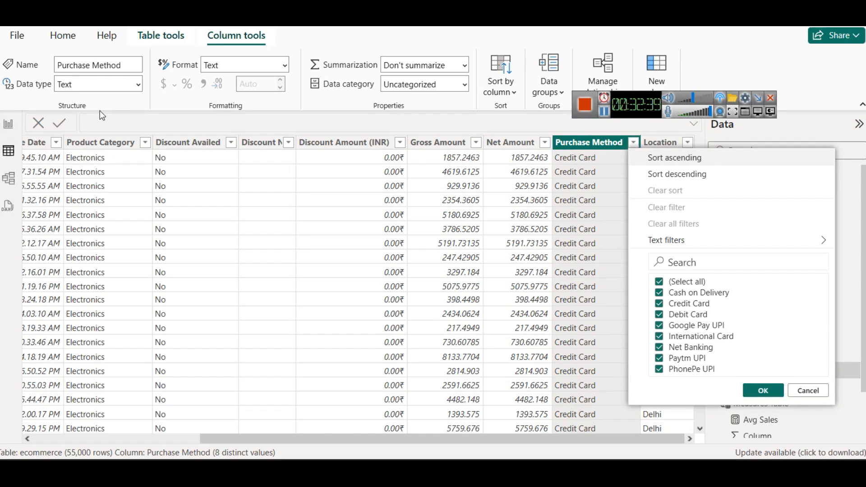
left_click(8, 124)
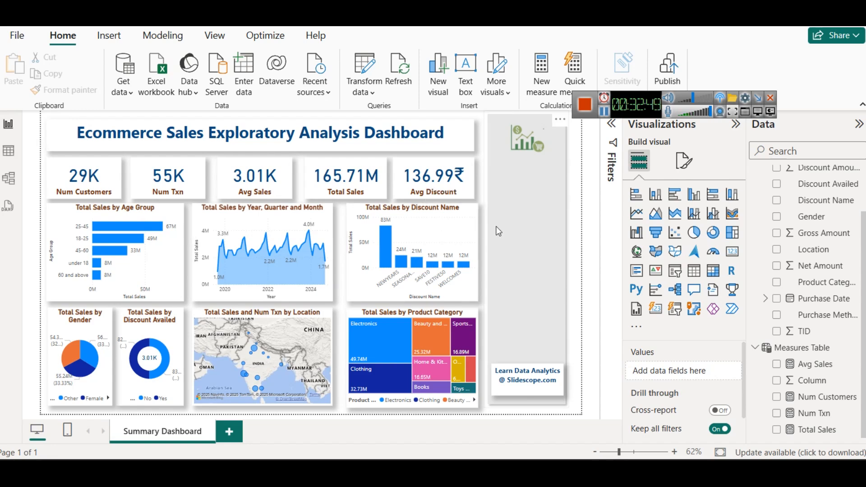
left_click(452, 227)
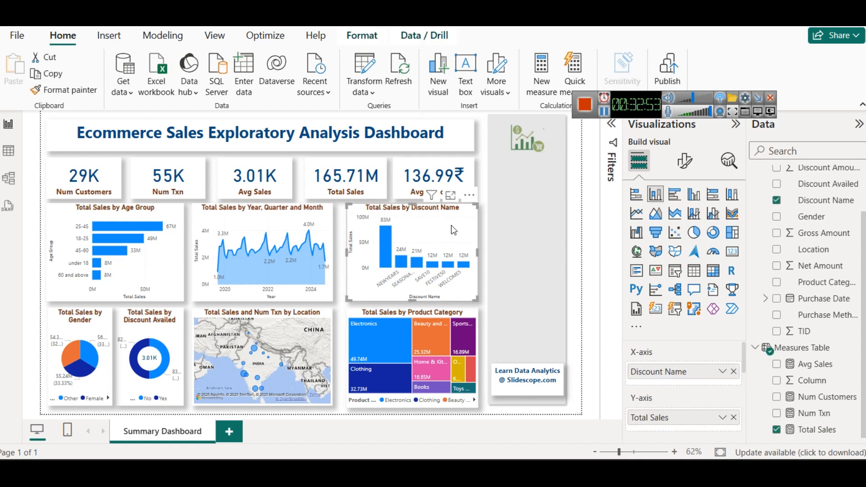
left_click(734, 372)
left_click_drag(818, 315, 706, 372)
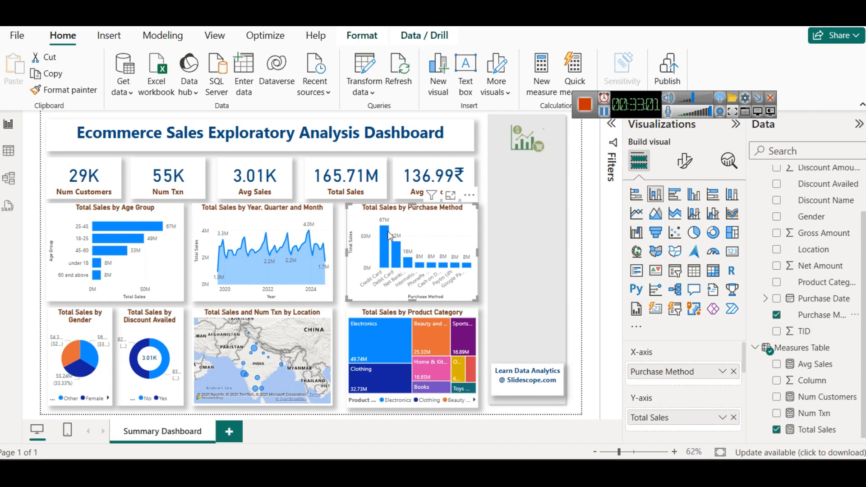
mouse_move(385, 231)
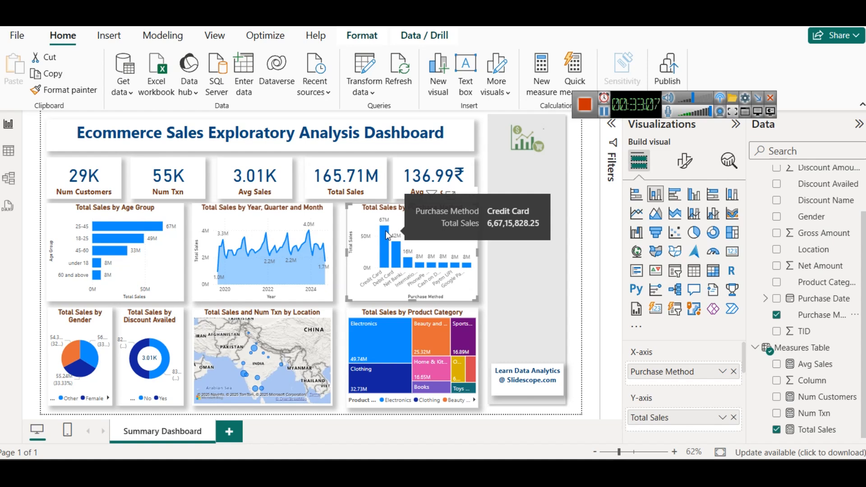
Step: Widen the Avg Discount card and the dashboard title box slightly to align with the outer edge of the charts below
left_click(518, 314)
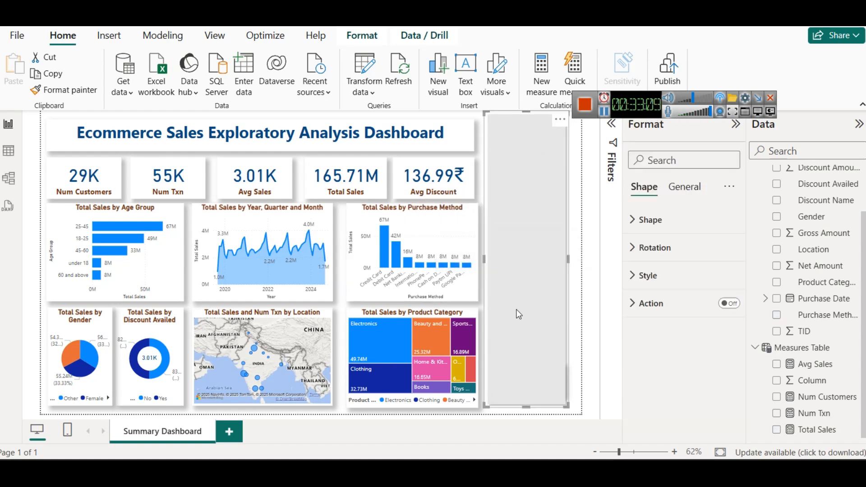
left_click(479, 173)
left_click(475, 173)
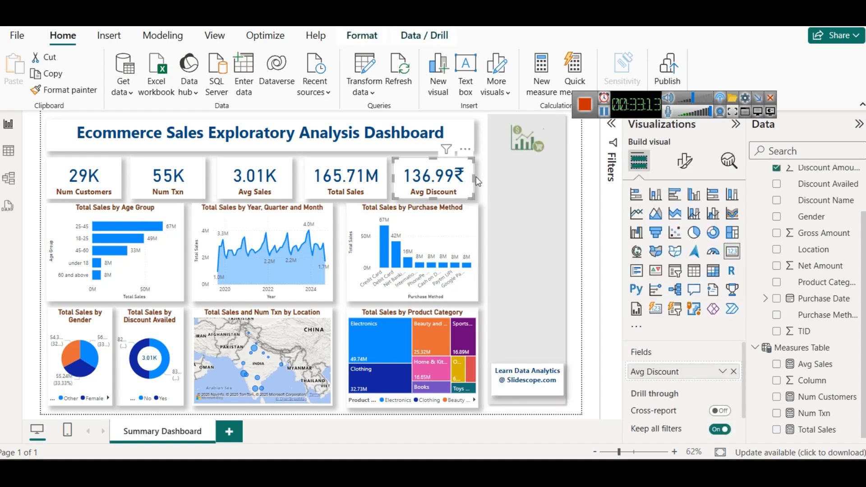
left_click_drag(474, 176, 477, 177)
left_click(580, 235)
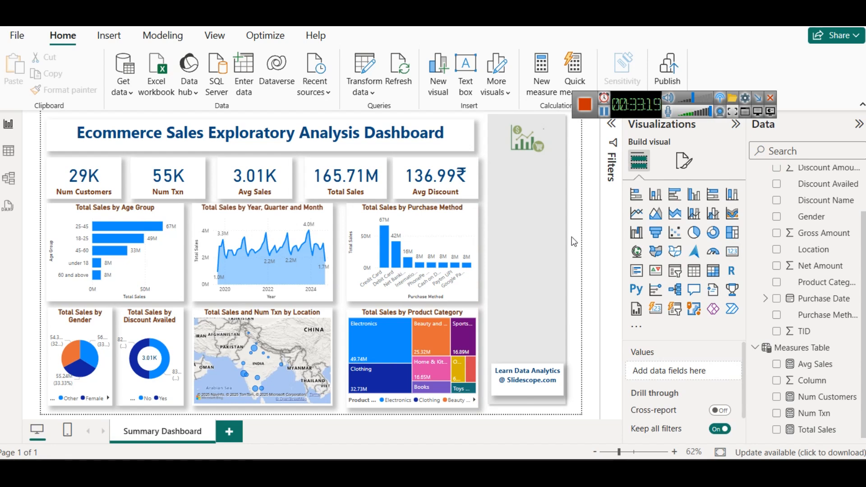
left_click(479, 136)
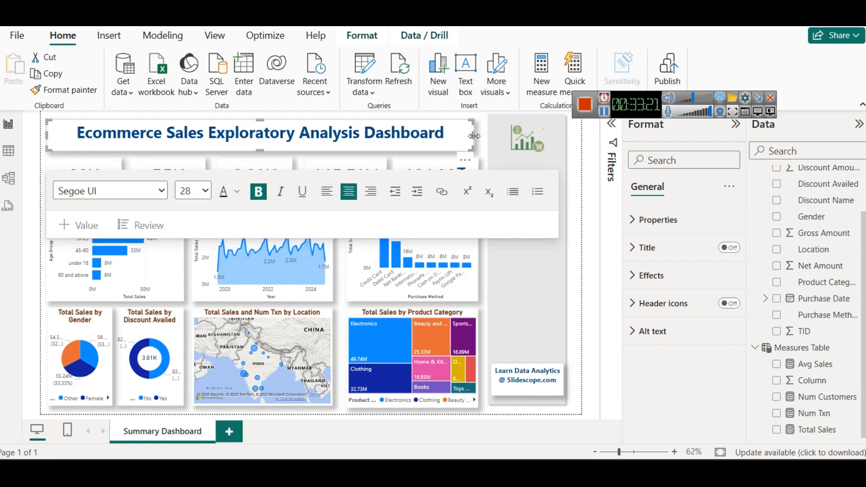
left_click(585, 320)
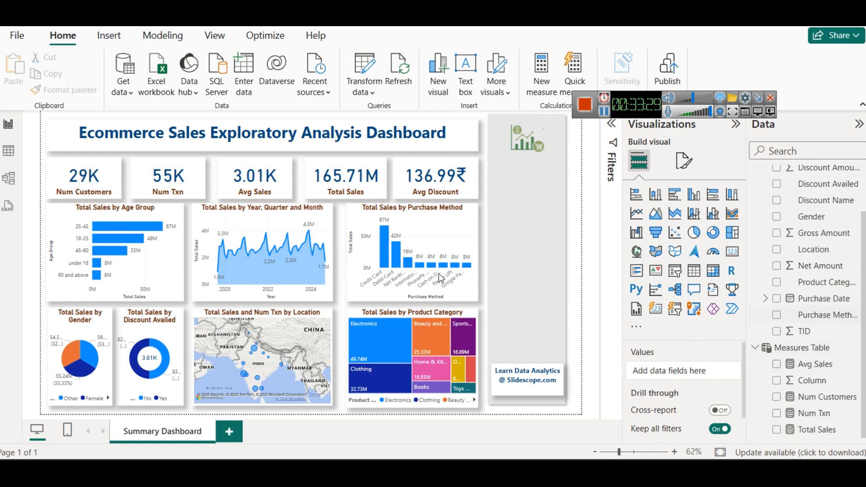
Step: Add an empty slicer and fit it as a small box inside the grey side panel, just below the logo
scroll(847, 305, "up", 2)
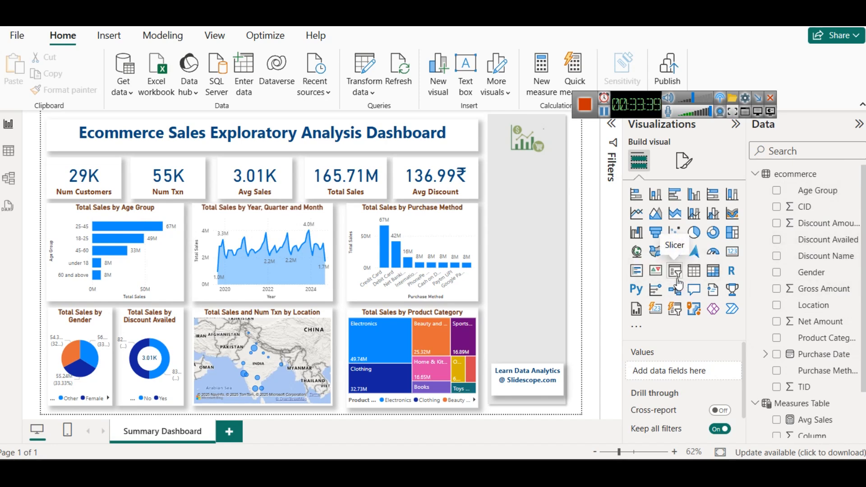
left_click(677, 278)
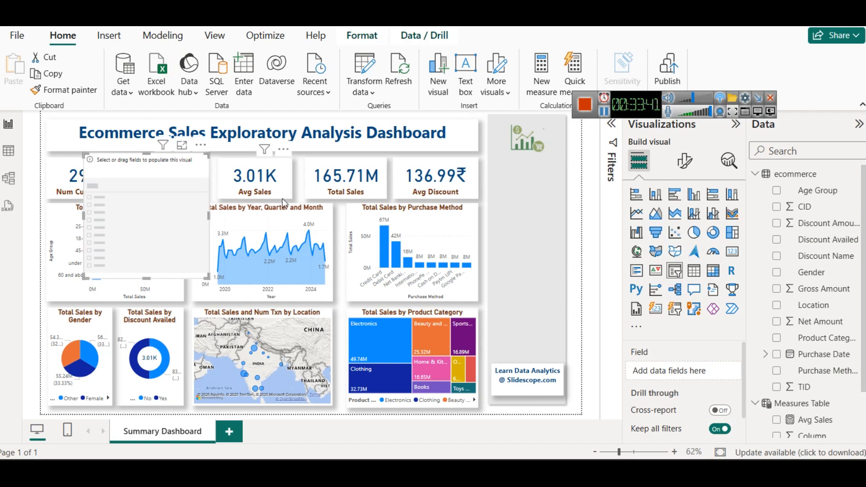
left_click_drag(180, 220, 533, 229)
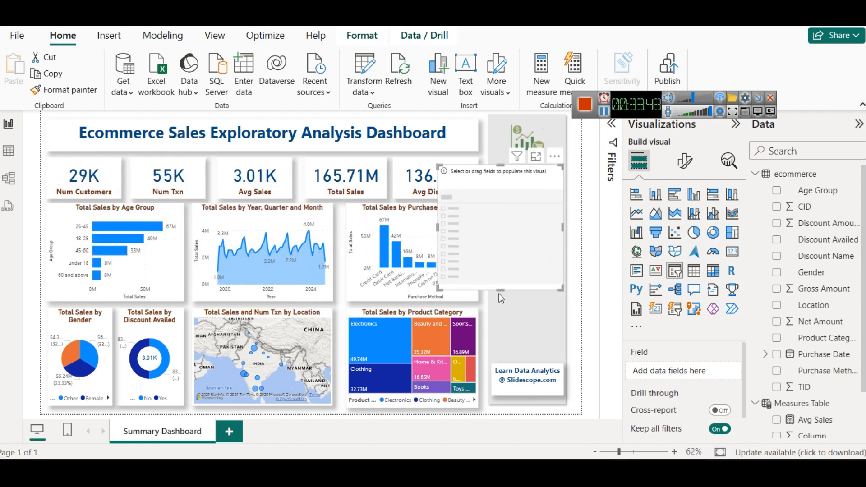
left_click_drag(497, 290, 501, 194)
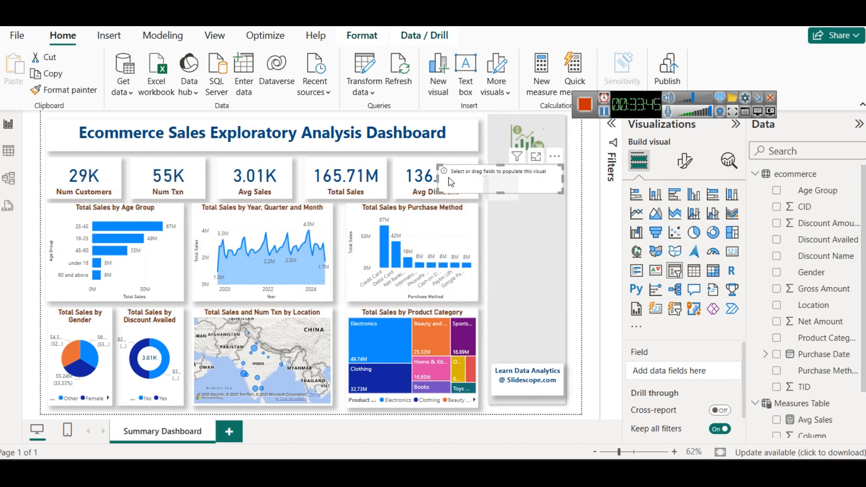
left_click_drag(435, 180, 491, 183)
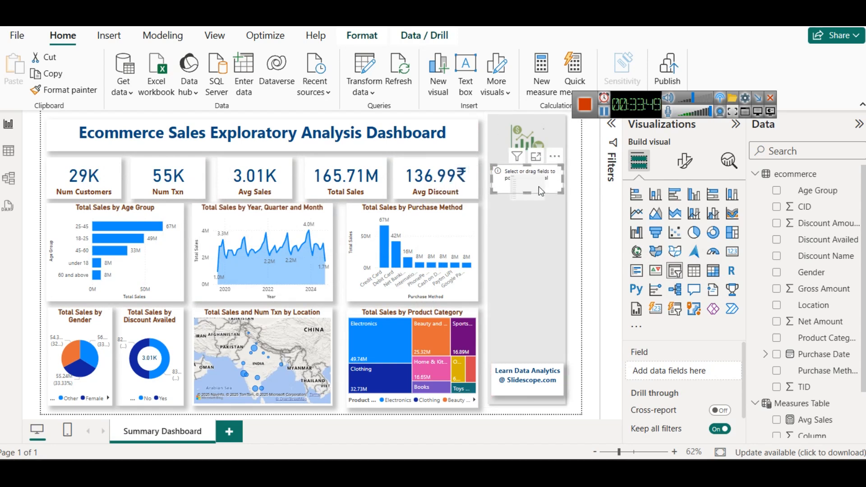
Step: Assign the Age Group field to the new slicer and set its style to Dropdown
left_click_drag(794, 189, 680, 380)
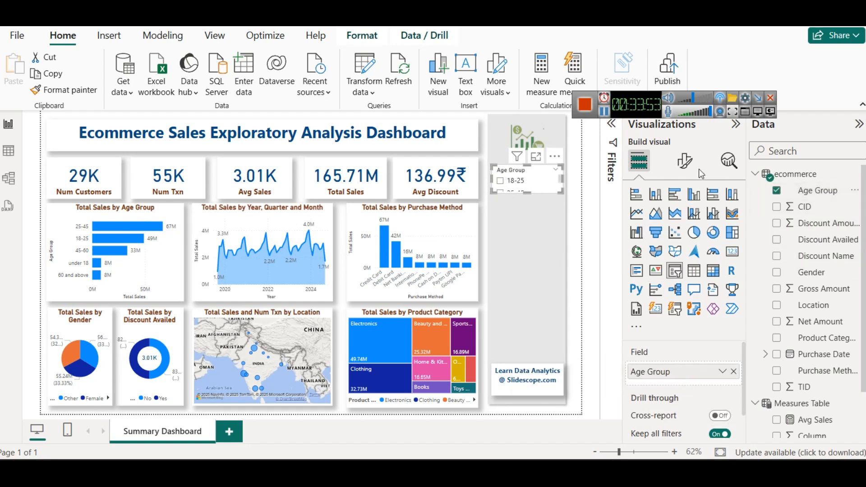
left_click(684, 161)
left_click(660, 256)
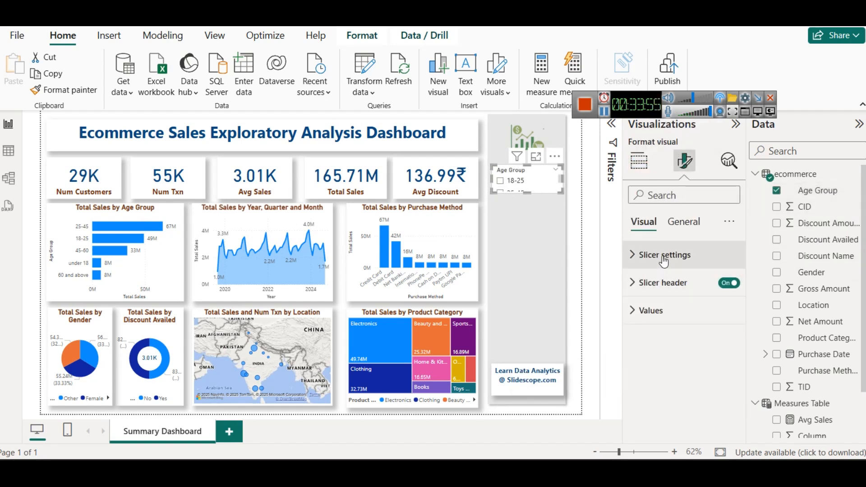
left_click(670, 323)
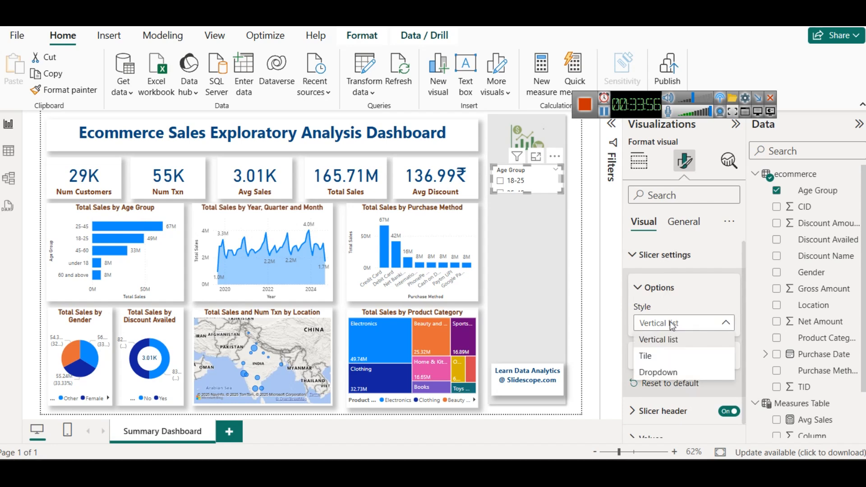
left_click(668, 371)
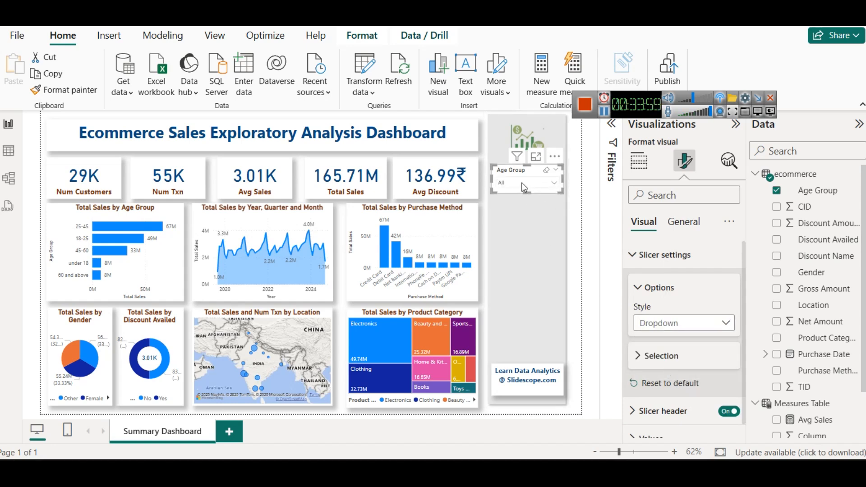
Step: Format the Age Group slicer's header text in bold with a dark maroon font color
left_click(666, 256)
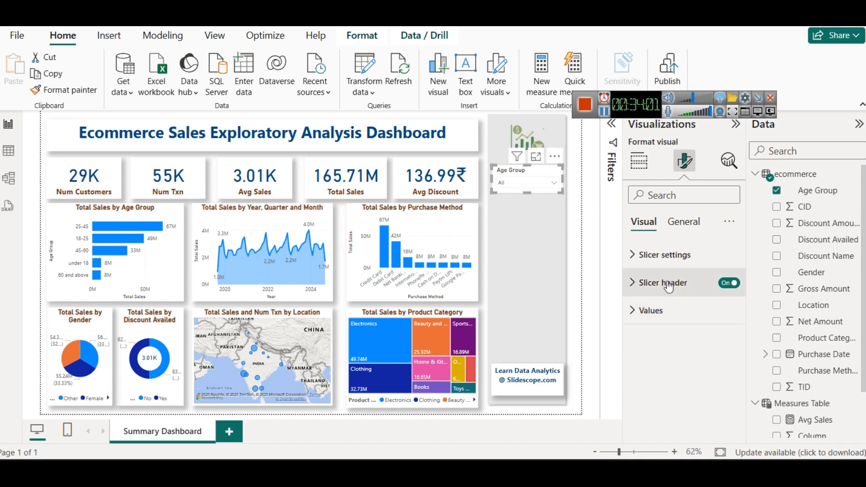
left_click(663, 283)
scroll(643, 351, "down", 3)
left_click(658, 376)
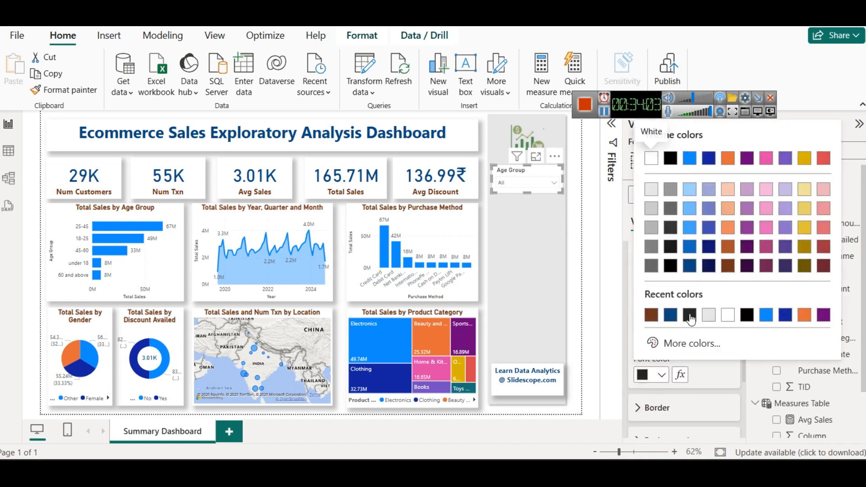
left_click(762, 269)
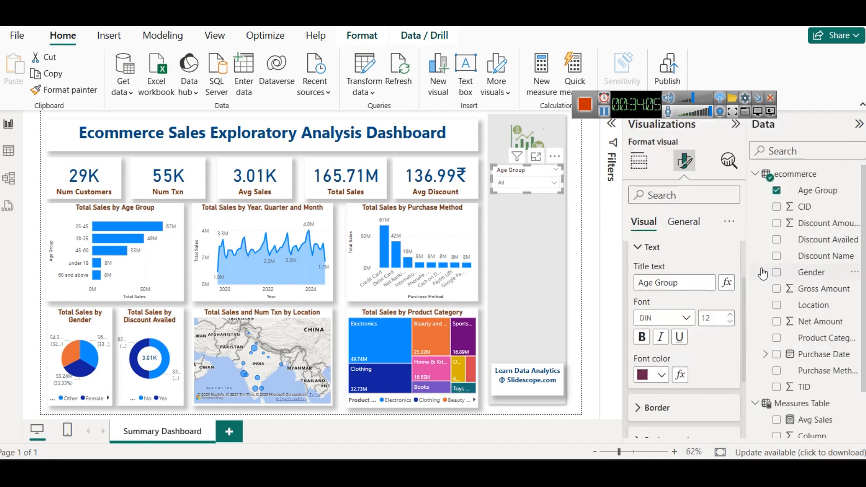
left_click(641, 337)
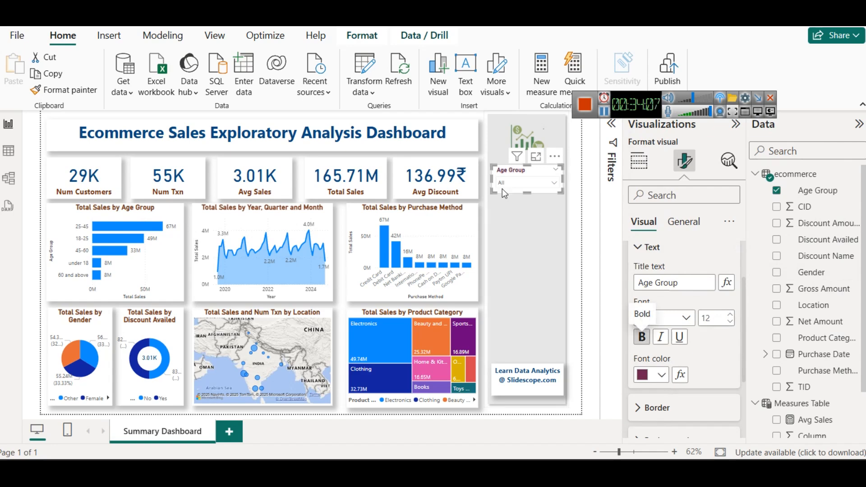
left_click(566, 207)
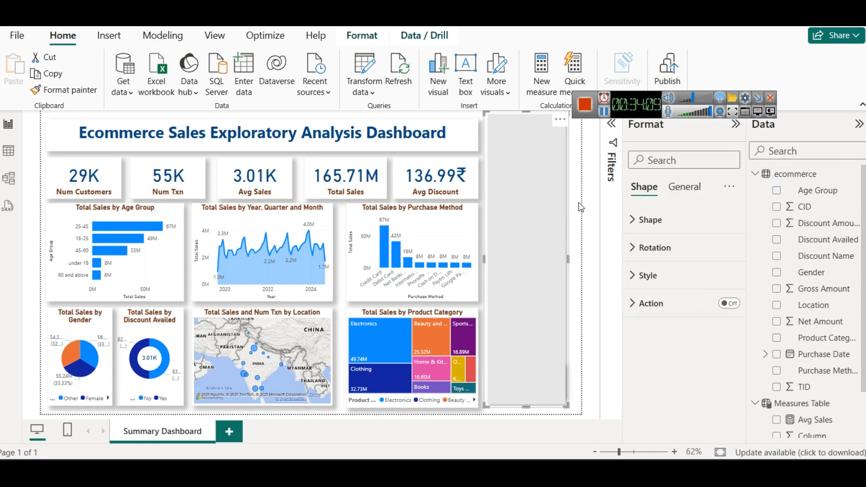
left_click(579, 206)
Step: Turn on the shadow effect for the Age Group slicer
left_click(520, 170)
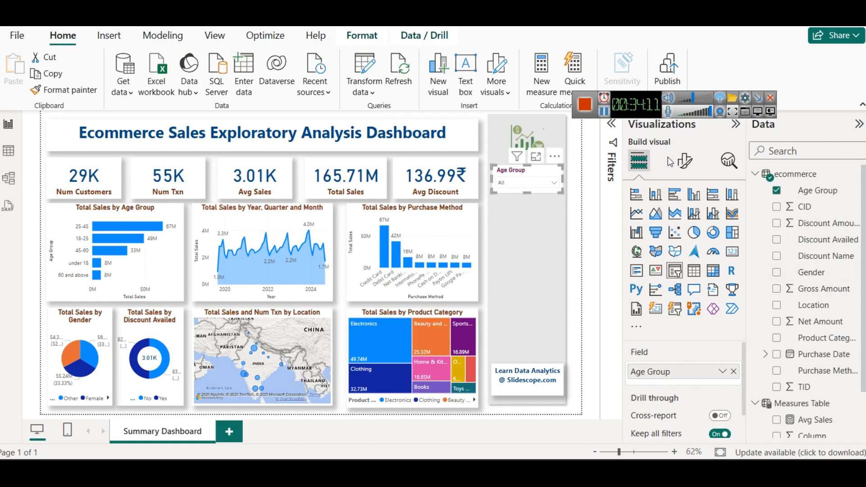
left_click(684, 160)
left_click(684, 221)
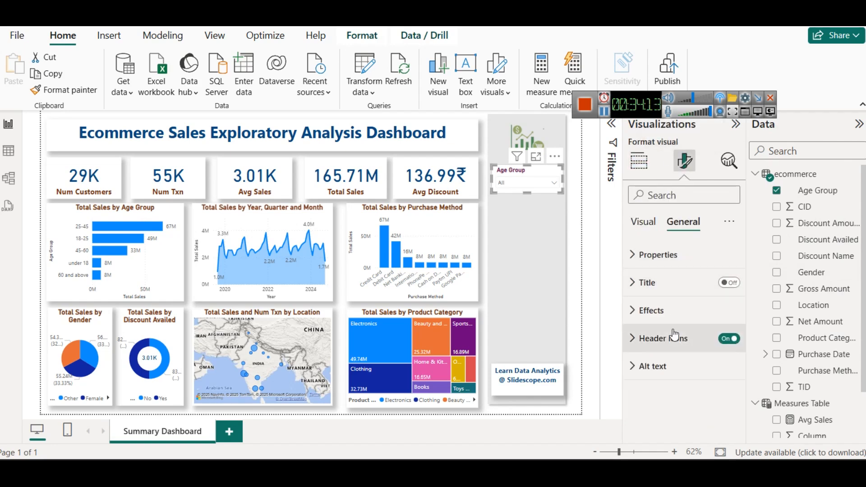
left_click(651, 307)
scroll(709, 343, "down", 2)
left_click(723, 420)
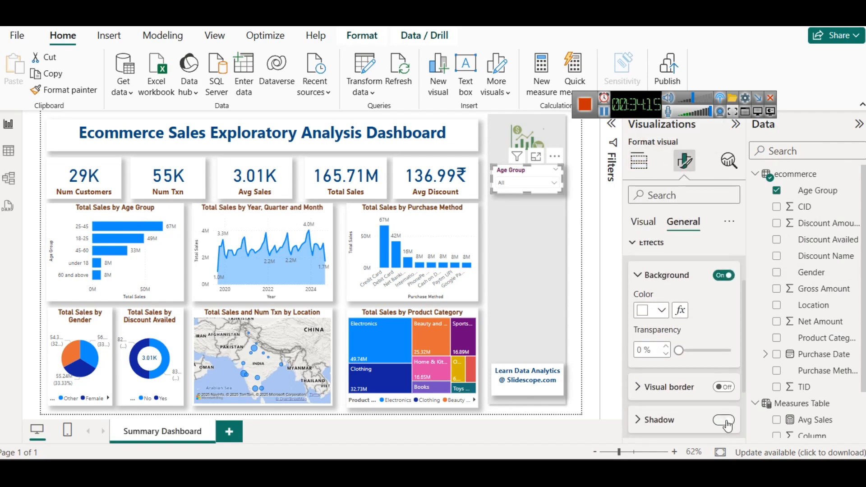
left_click(588, 215)
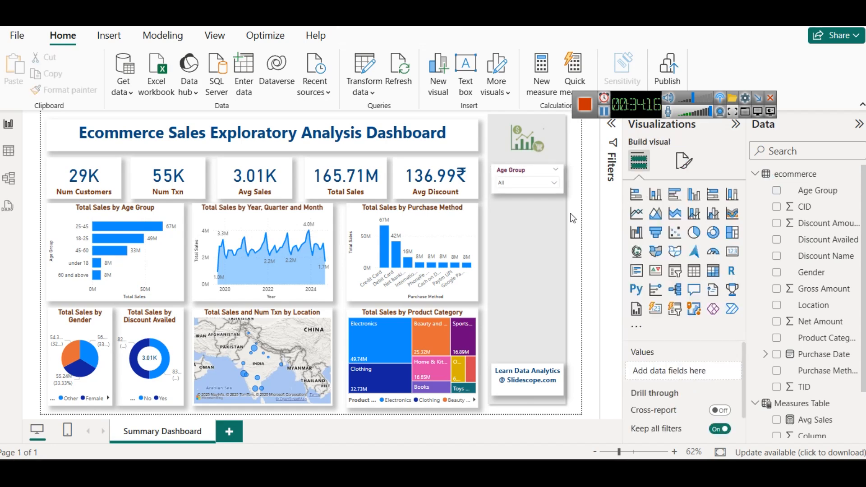
Step: Duplicate the Age Group slicer directly below the original and change the copy's field to Discount Availed
left_click(512, 174)
left_click_drag(513, 174, 500, 204)
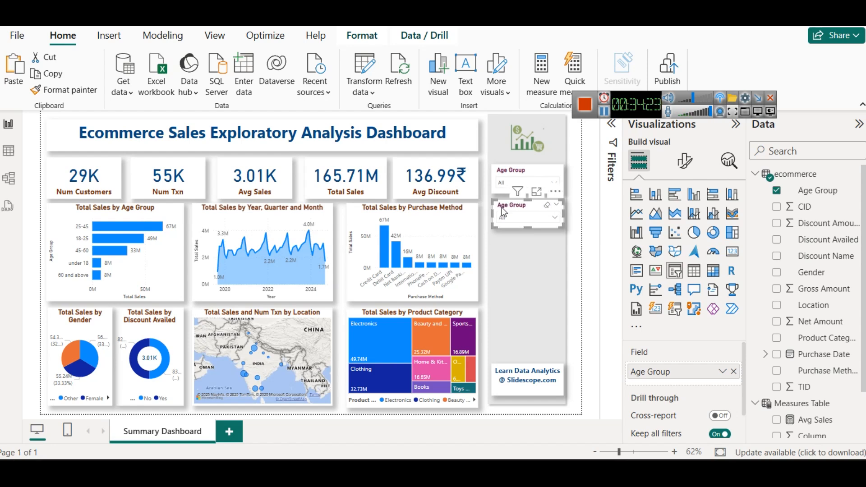
left_click(735, 372)
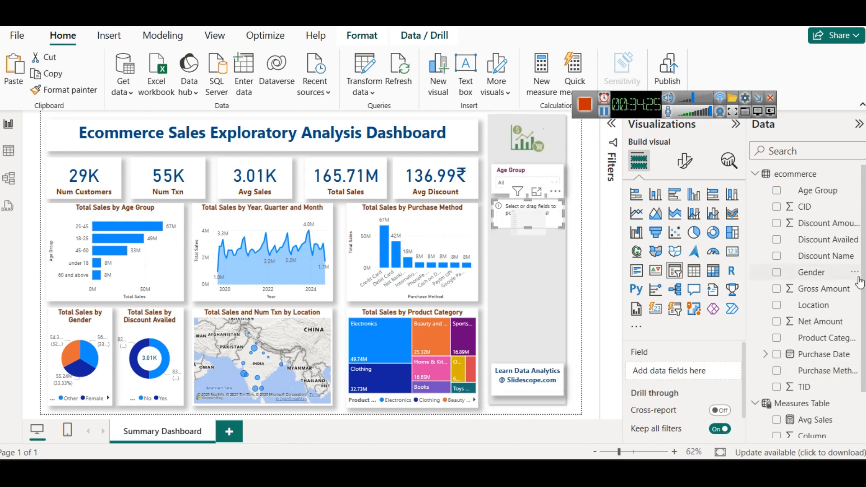
left_click_drag(826, 240, 679, 370)
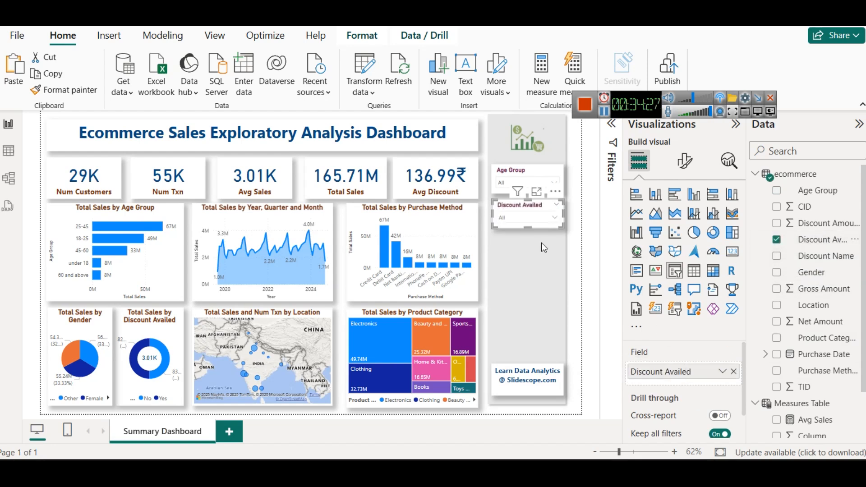
Step: Place another slicer copy below the Discount Availed slicer and change its field to Gender
left_click_drag(509, 207, 505, 235)
left_click(734, 371)
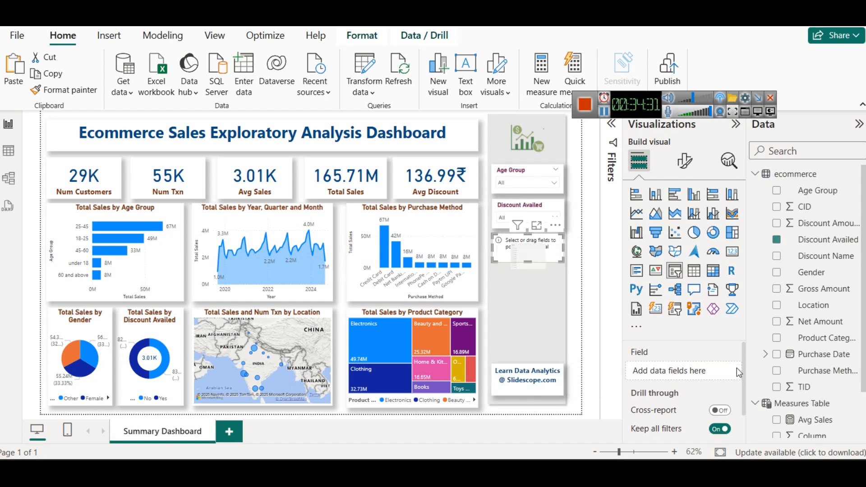
left_click_drag(814, 282, 690, 372)
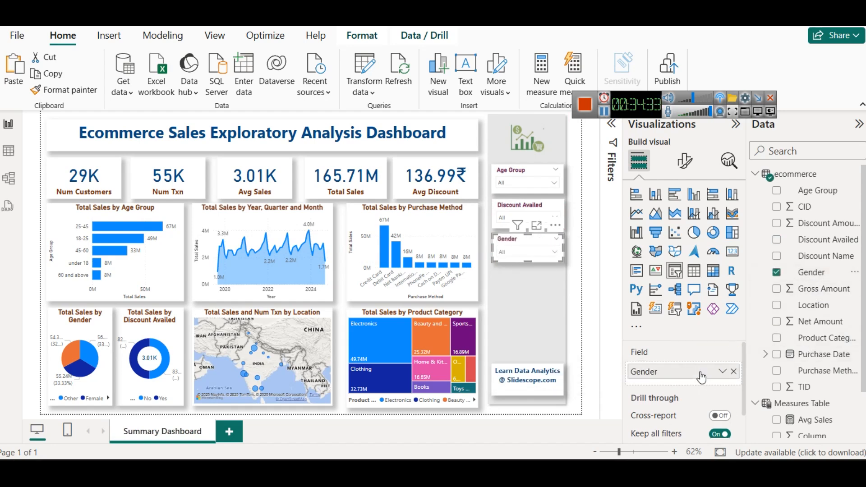
Step: Test the Gender slicer by filtering the dashboard by Male, Other and Female in turn, and clear the selection
left_click(518, 178)
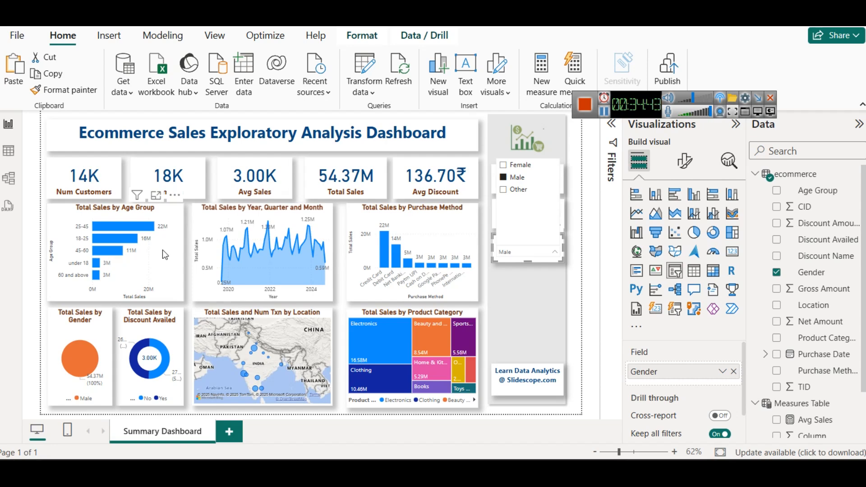
left_click(512, 190)
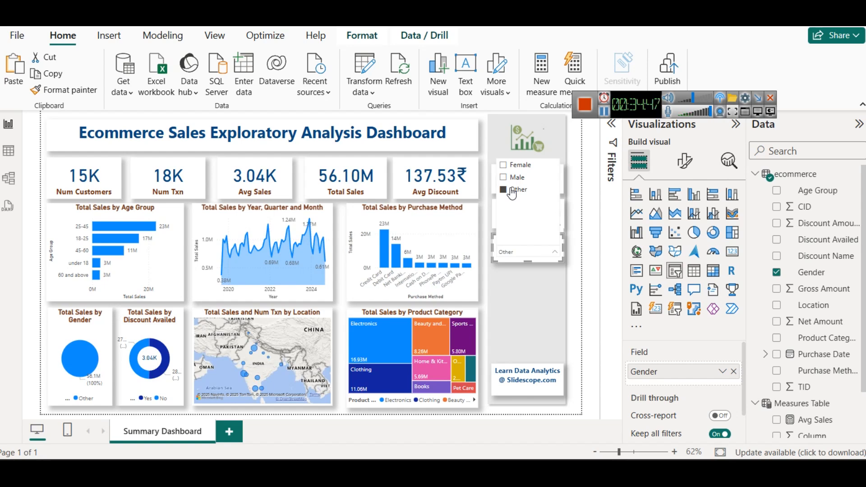
left_click(519, 166)
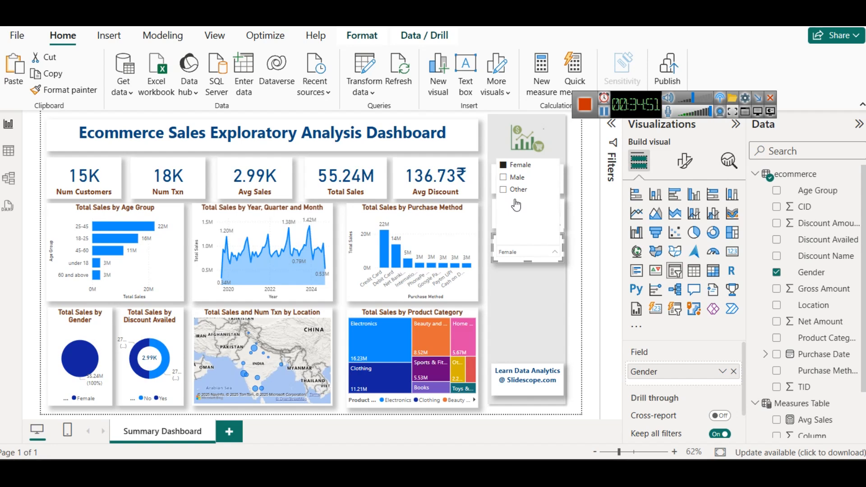
left_click(511, 178)
left_click(511, 188)
left_click(511, 189)
left_click(570, 345)
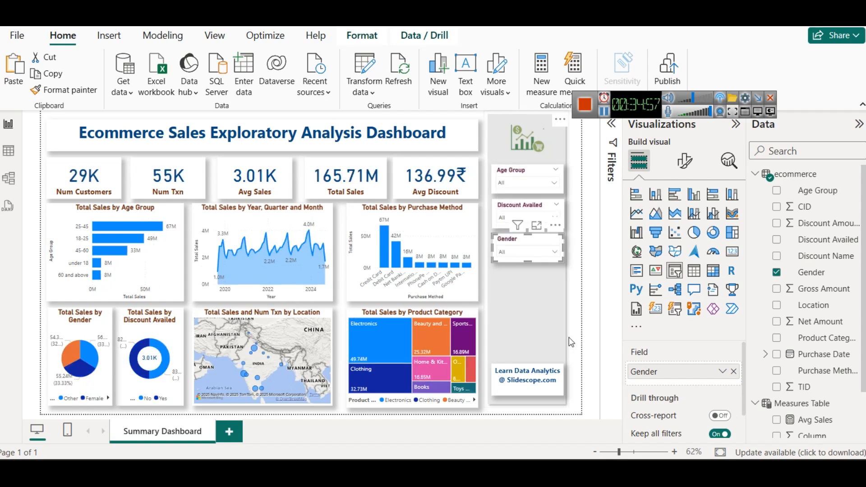
left_click(571, 342)
left_click(579, 291)
Step: Duplicate the Gender slicer directly below the original and change the copy's field to Location
left_click(523, 244)
key("ctrl+c")
key("ctrl+v")
left_click_drag(523, 240, 515, 268)
key("Right")
key("Right")
key("Right")
key("Right")
key("Right")
key("Down")
key("Down")
key("Down")
key("Down")
key("Down")
key("Down")
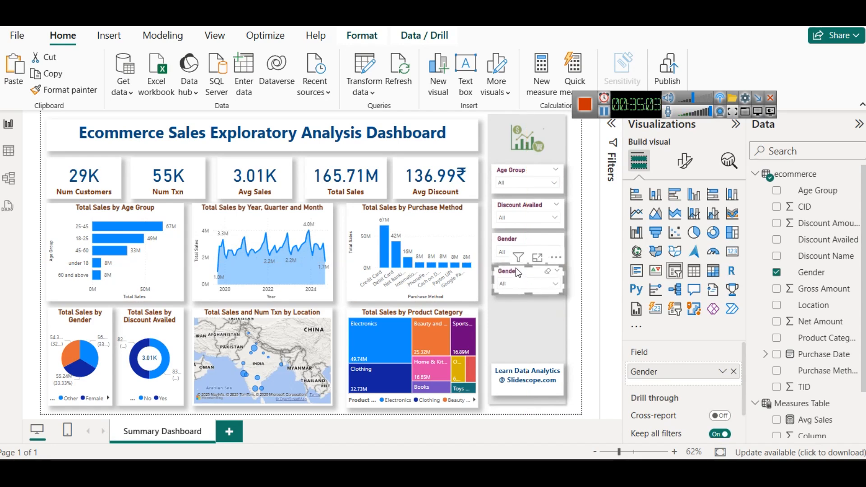
left_click(732, 371)
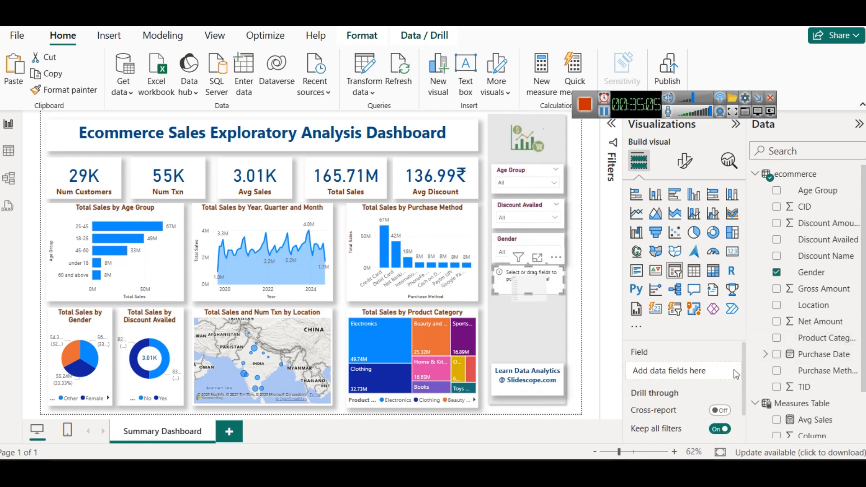
left_click_drag(812, 305, 703, 361)
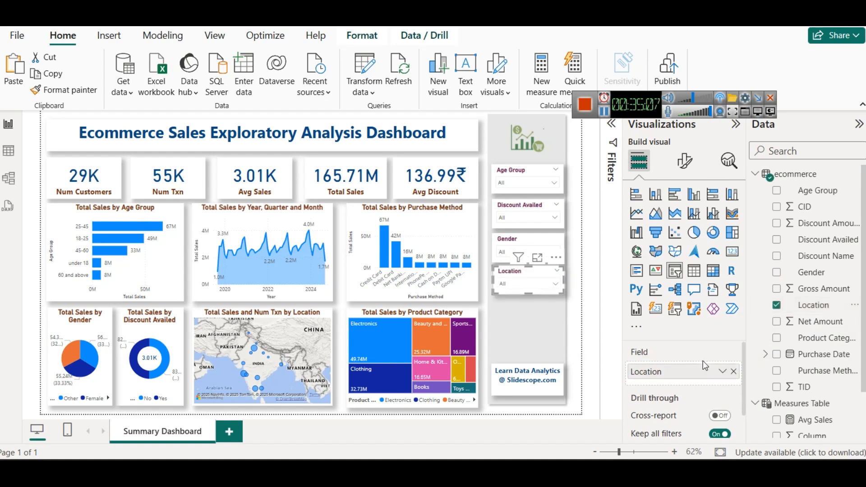
Step: Filter the dashboard by Delhi, first through its map bubble and again through the Location slicer
left_click(254, 350)
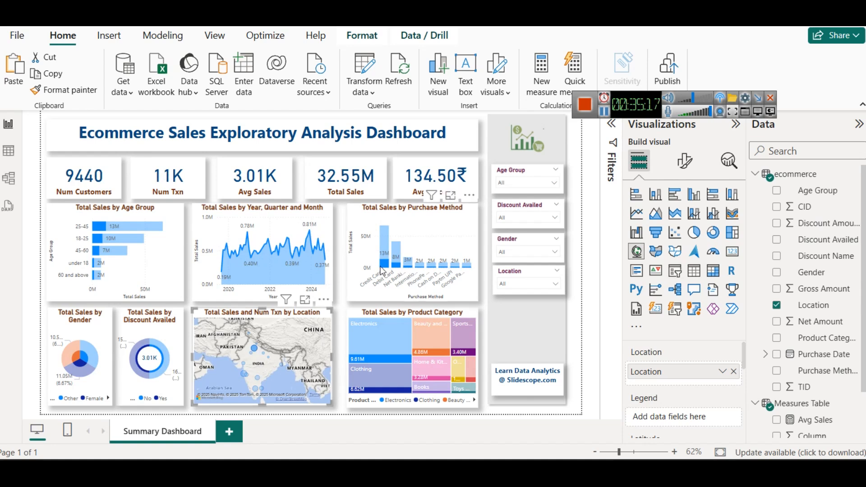
left_click(255, 351)
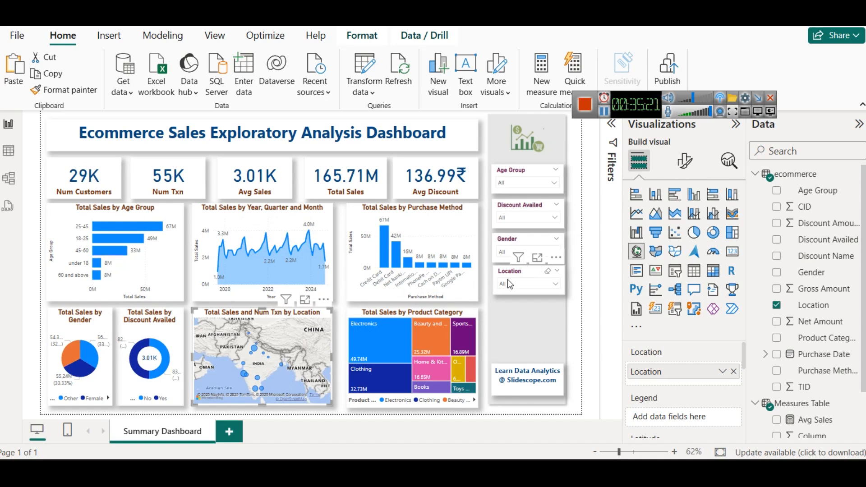
left_click(509, 283)
left_click(514, 249)
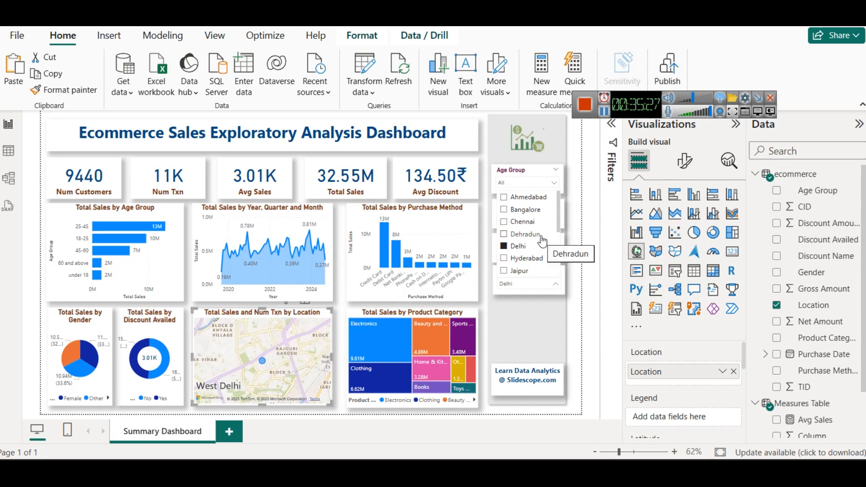
Step: Filter the Location slicer by Jaipur and Lucknow together, and clear the slicer's selections
scroll(530, 245, "down", 1)
scroll(530, 245, "down", 2)
left_click(510, 229)
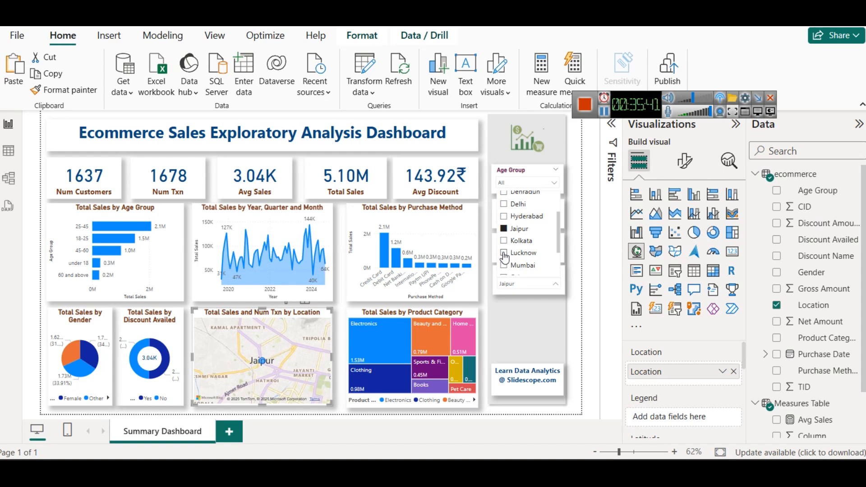
left_click(504, 253)
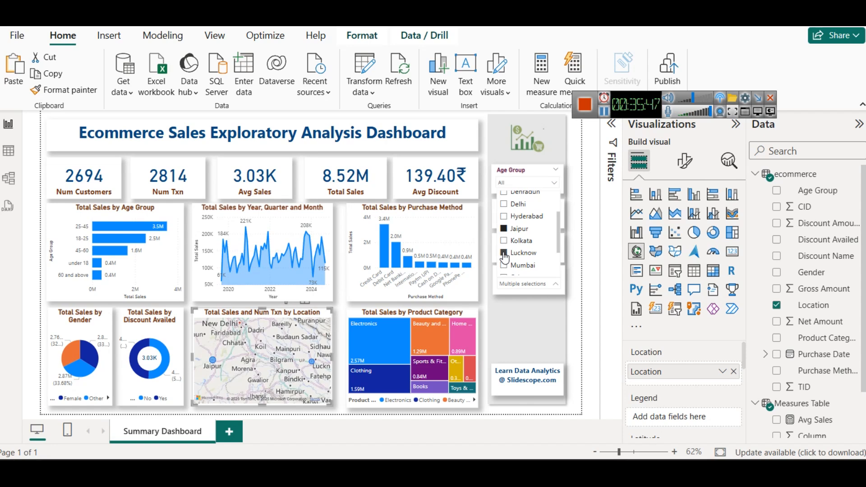
scroll(529, 252, "up", 3)
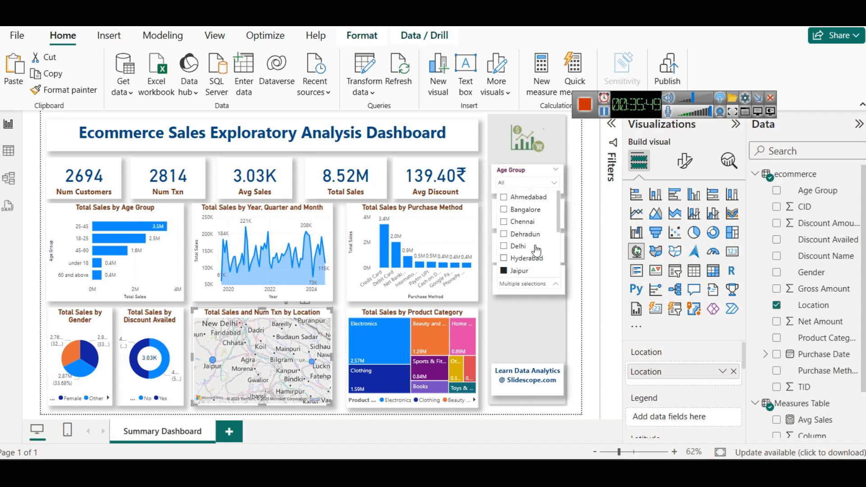
left_click(535, 276)
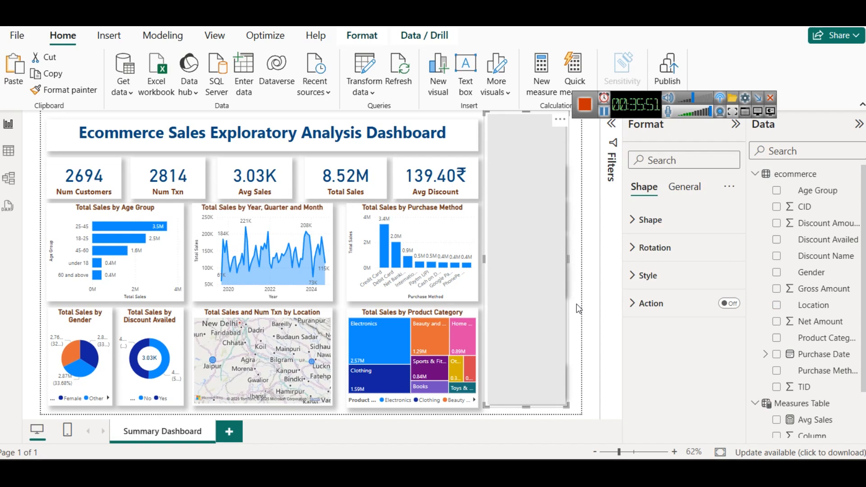
left_click(578, 309)
left_click(548, 272)
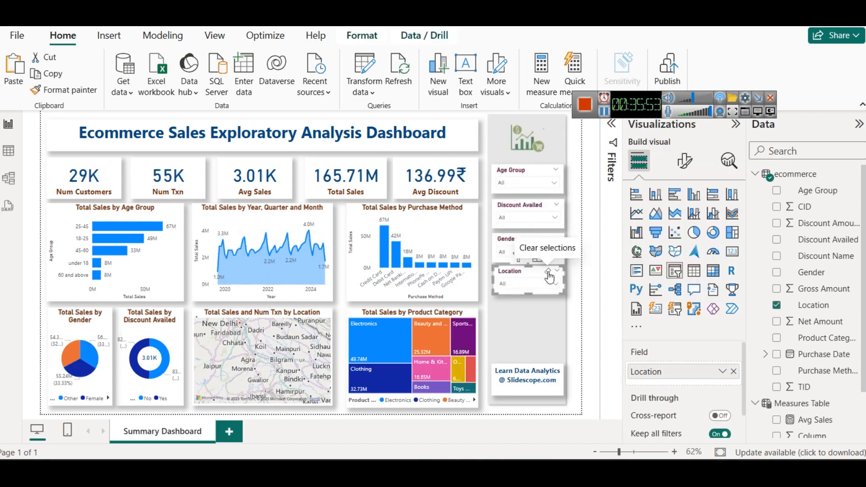
Step: Place a copy of the Location slicer below the original and even out the spacing between the stacked slicers
left_click_drag(522, 277, 517, 308)
left_click(513, 272)
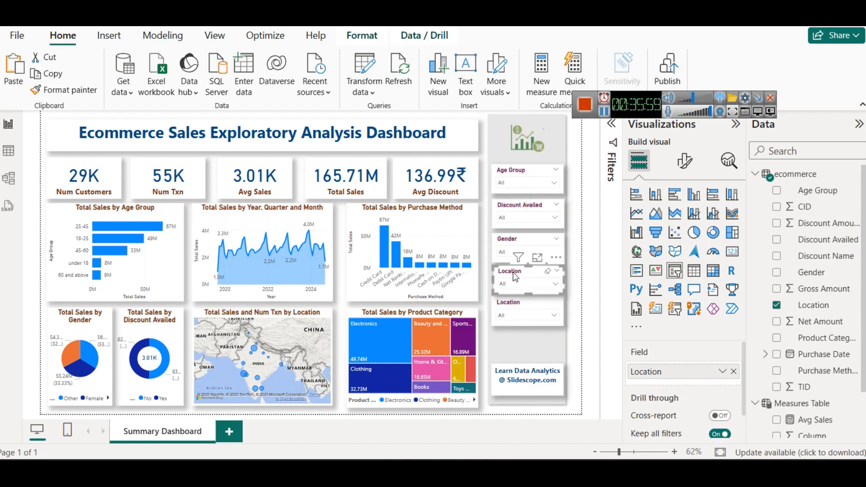
left_click(517, 244)
left_click(517, 212)
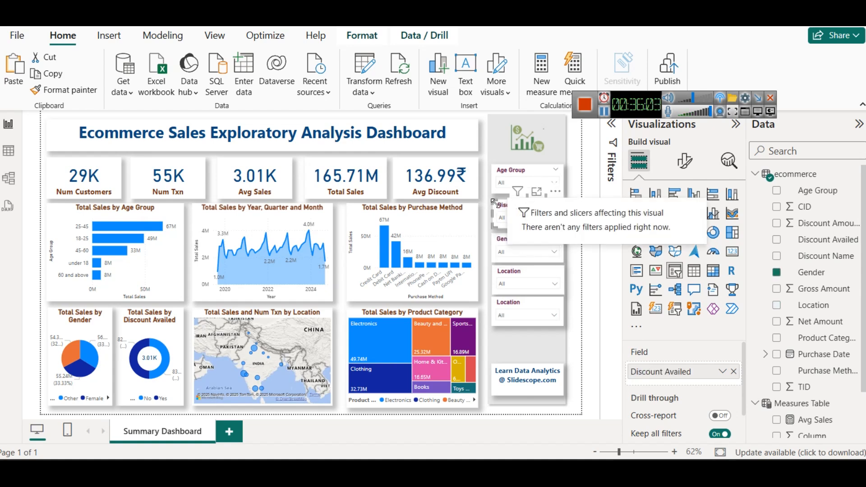
left_click(508, 311)
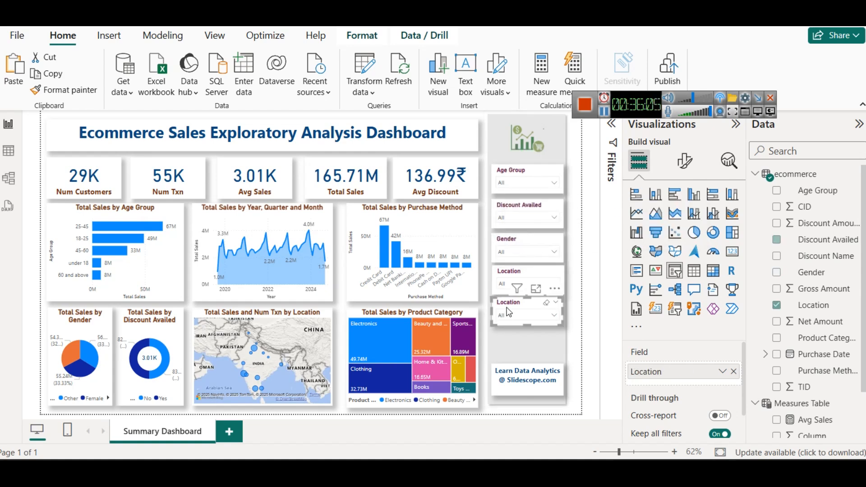
left_click_drag(508, 311, 507, 275)
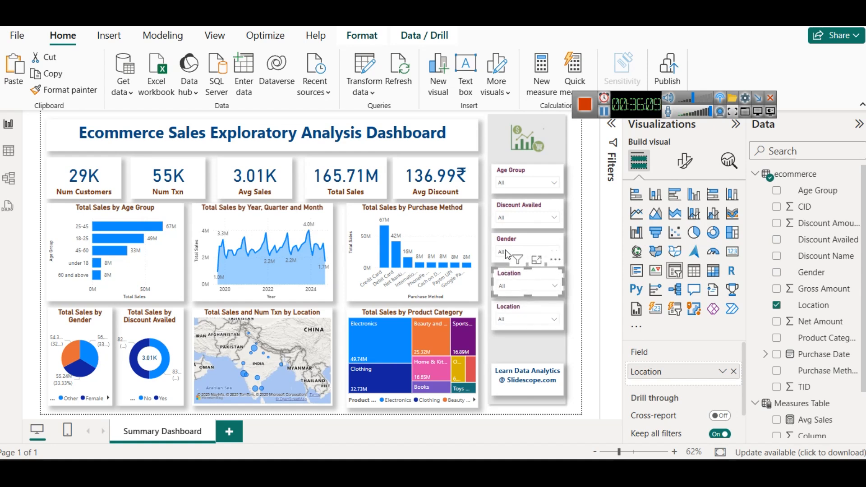
left_click(508, 244)
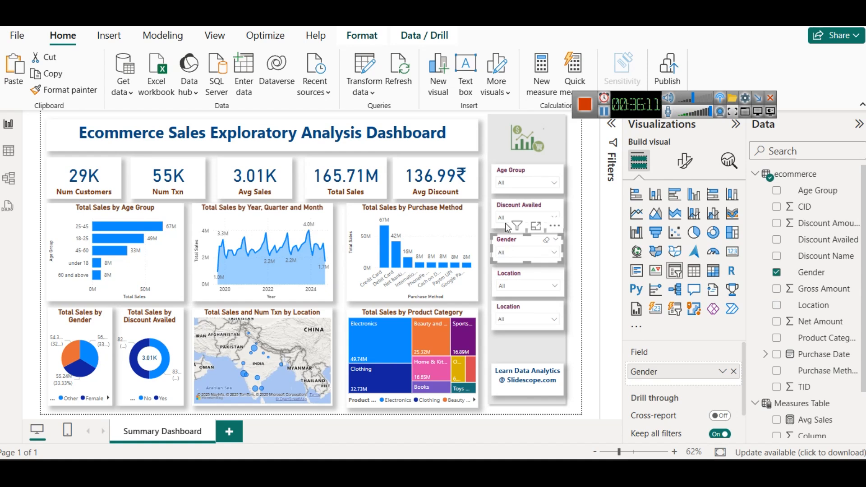
Step: Change the lower Location slicer's field to Purchase Date and its slicer style to Between
left_click(518, 307)
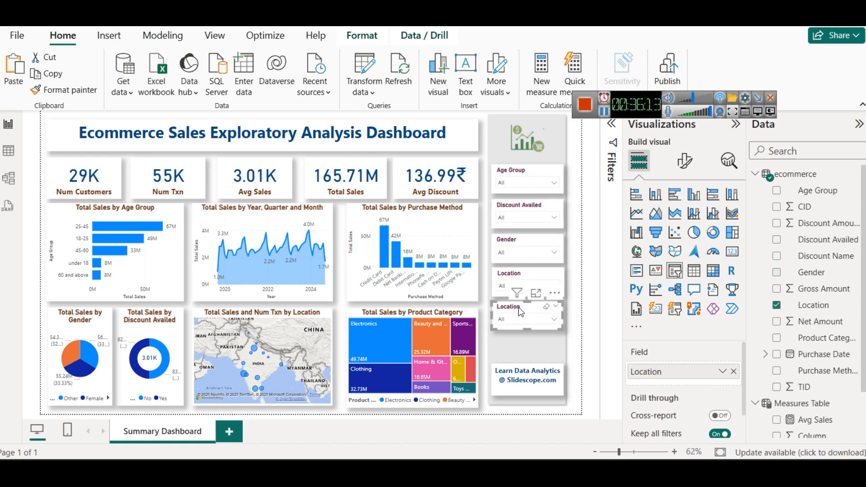
left_click(733, 371)
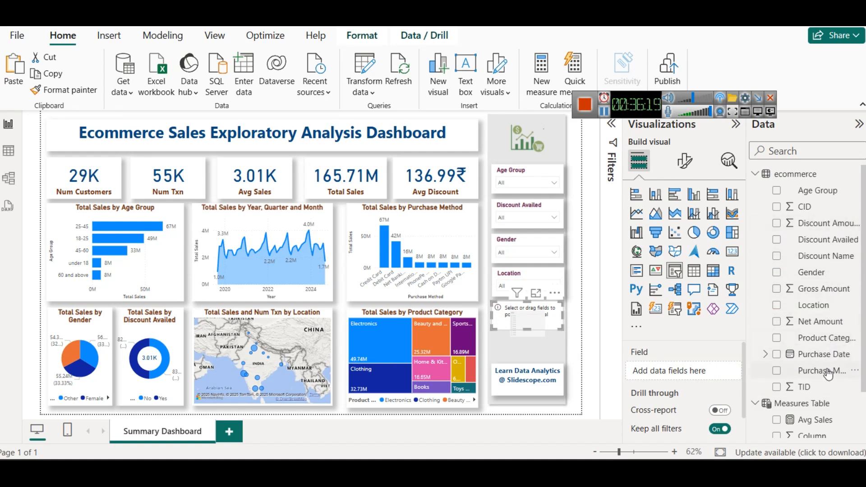
left_click_drag(805, 361, 661, 370)
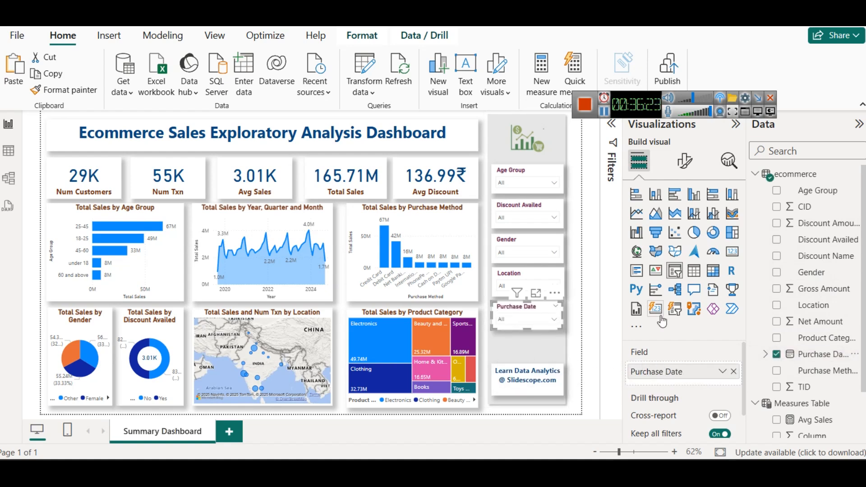
left_click(684, 162)
left_click(680, 256)
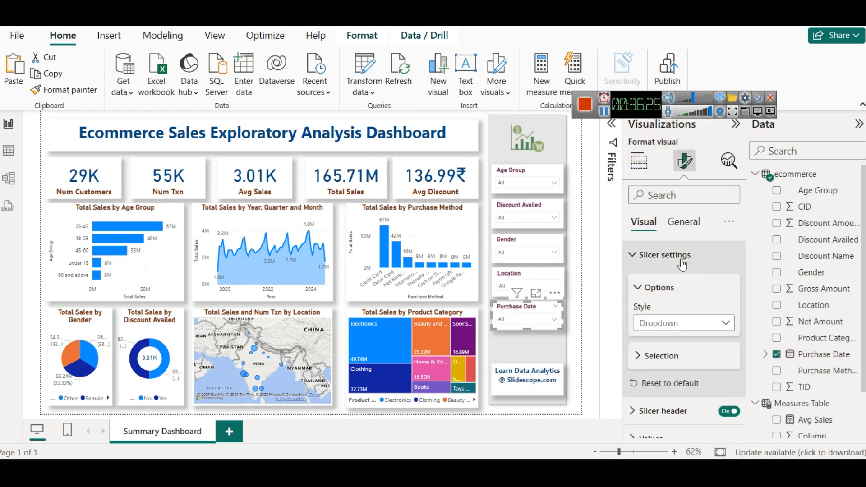
left_click(680, 323)
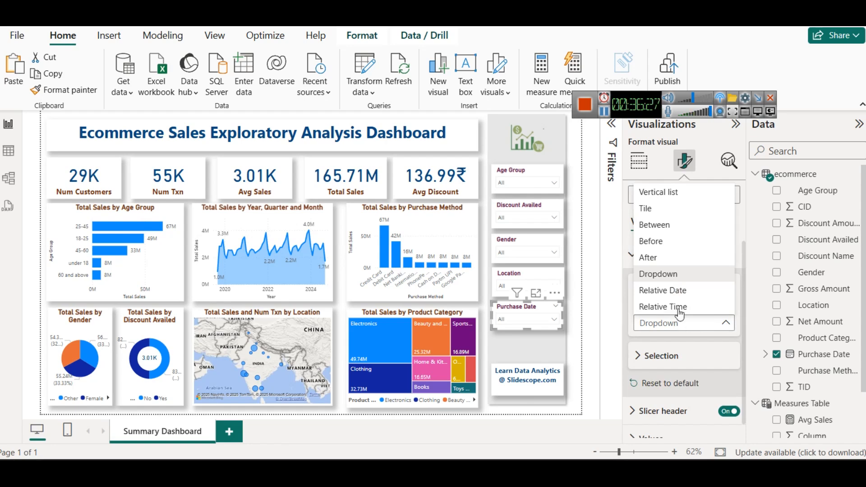
left_click(676, 225)
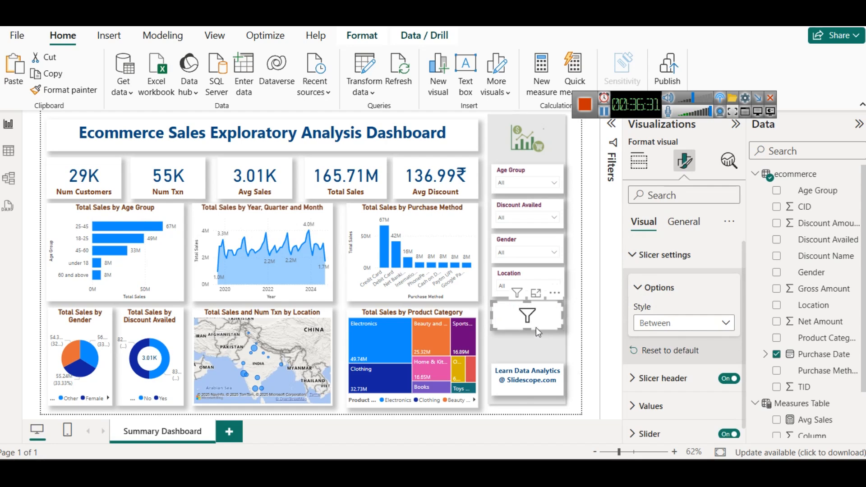
Step: Extend the Purchase Date slicer downward to show its date range and move the end date to 29-07-2024
left_click_drag(526, 331, 529, 360)
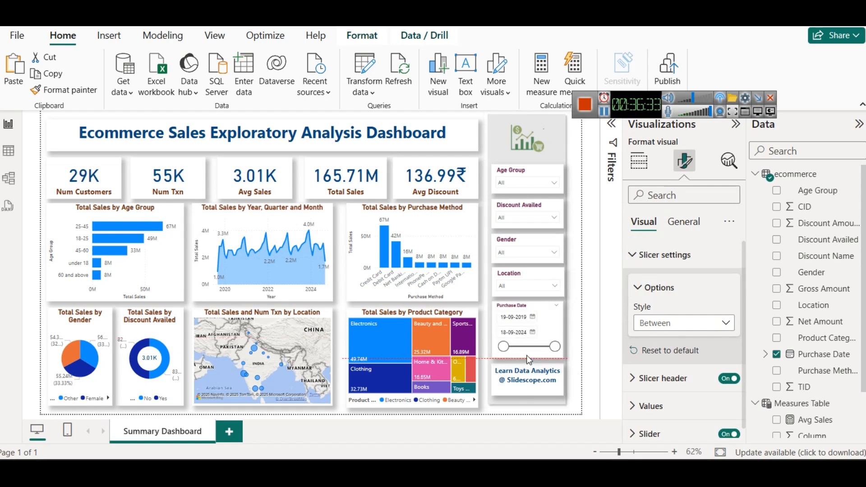
mouse_move(554, 346)
left_mouse_down()
mouse_move(522, 347)
mouse_move(559, 349)
left_mouse_up()
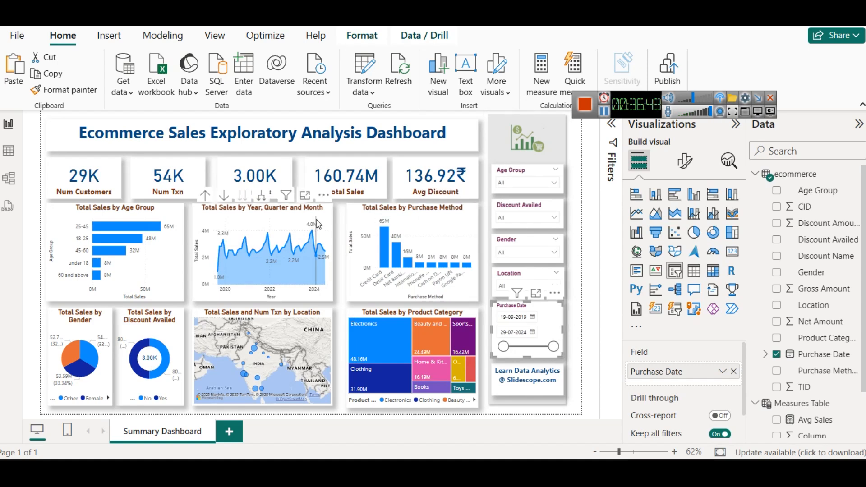
Step: Turn on the trend line for the Total Sales by Year, Quarter and Month chart
left_click(330, 210)
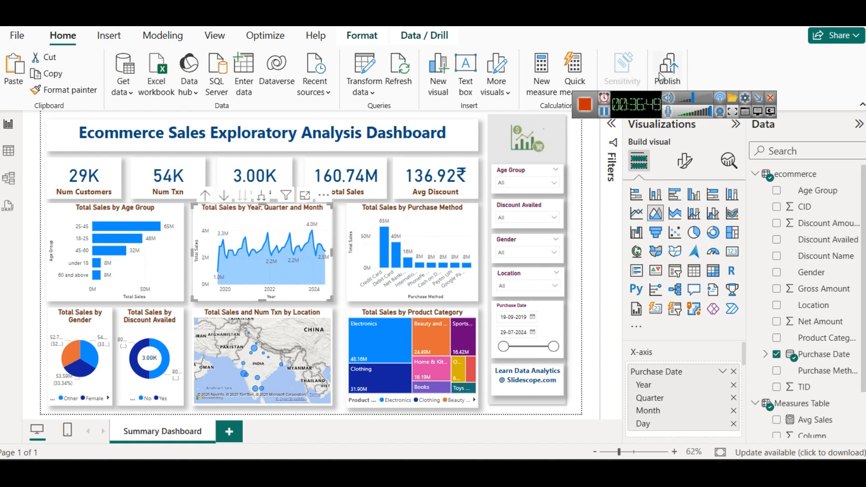
left_click(730, 161)
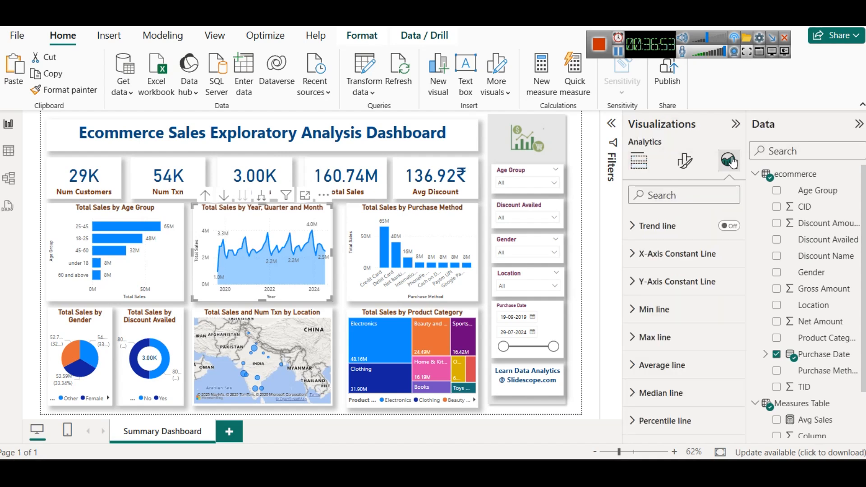
left_click(729, 226)
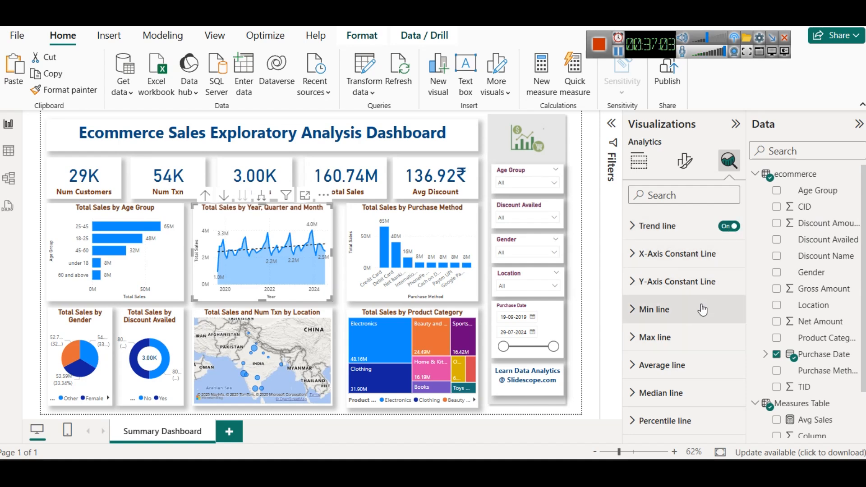
Step: Add an average line for Total Sales to the Year, Quarter and Month chart
left_click(680, 368)
scroll(684, 357, "down", 3)
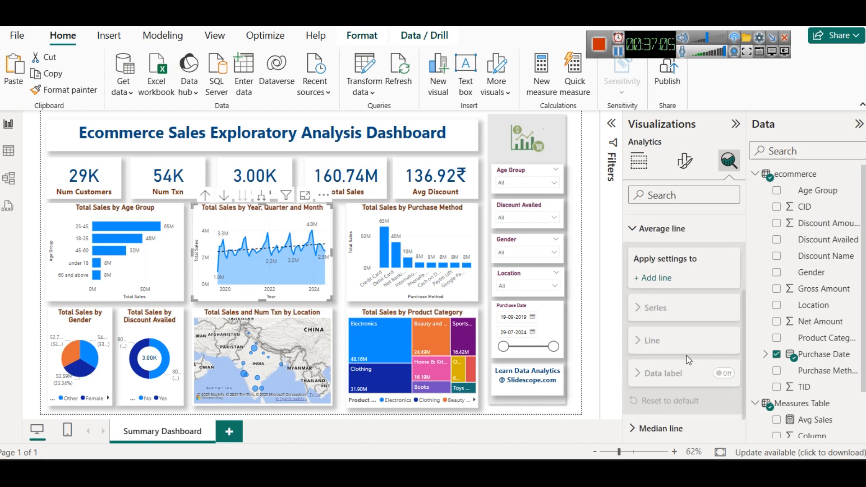
scroll(685, 356, "up", 2)
left_click(663, 347)
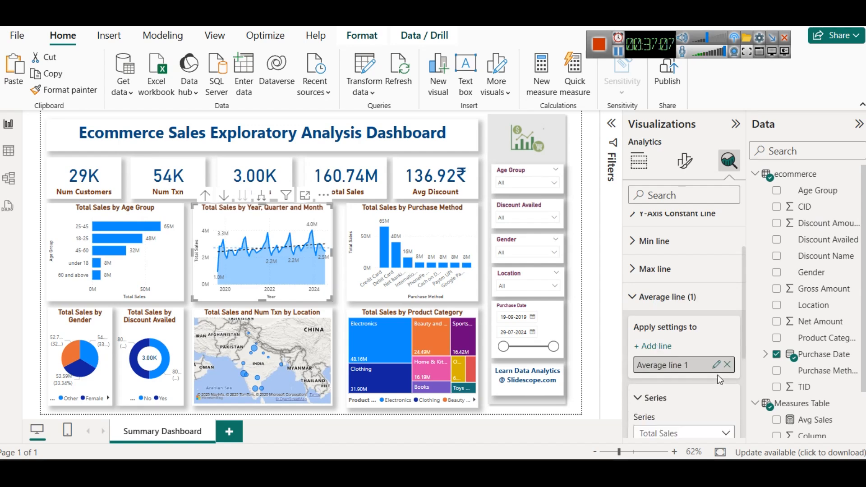
Step: Set the average line's color to dark purple in the Total Sales by Year, Quarter and Month chart
scroll(676, 356, "down", 3)
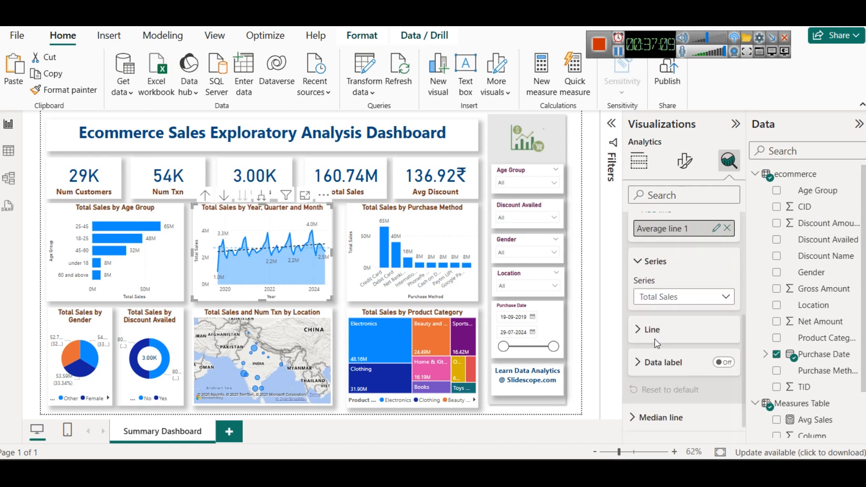
left_click(654, 339)
scroll(655, 343, "down", 2)
left_click(657, 300)
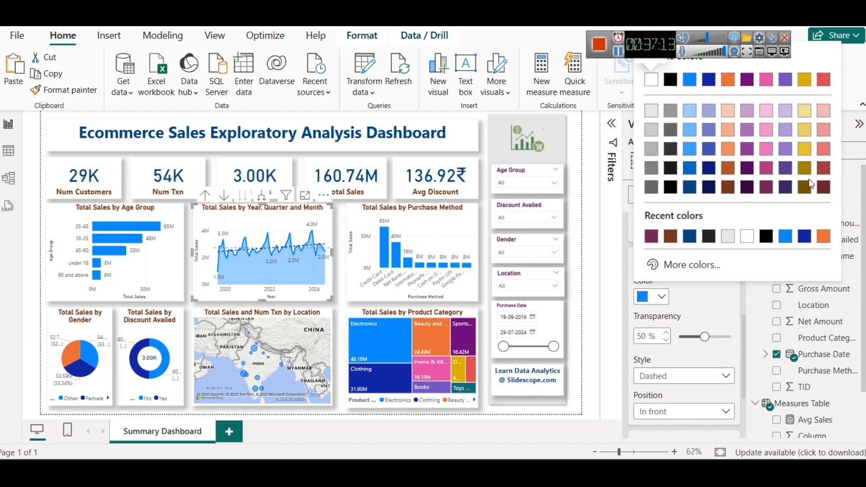
left_click(785, 168)
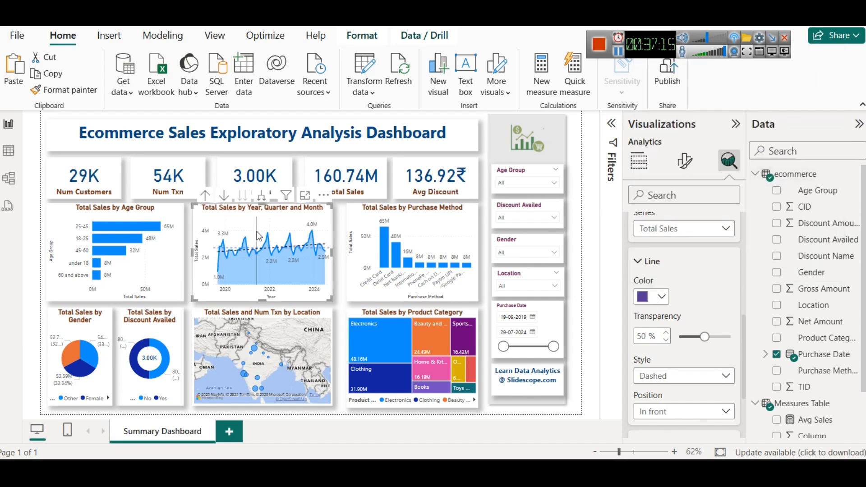
Step: Turn off the trend line for the Total Sales by Year, Quarter and Month chart and check the chart enlarged in focus mode
scroll(676, 305, "up", 5)
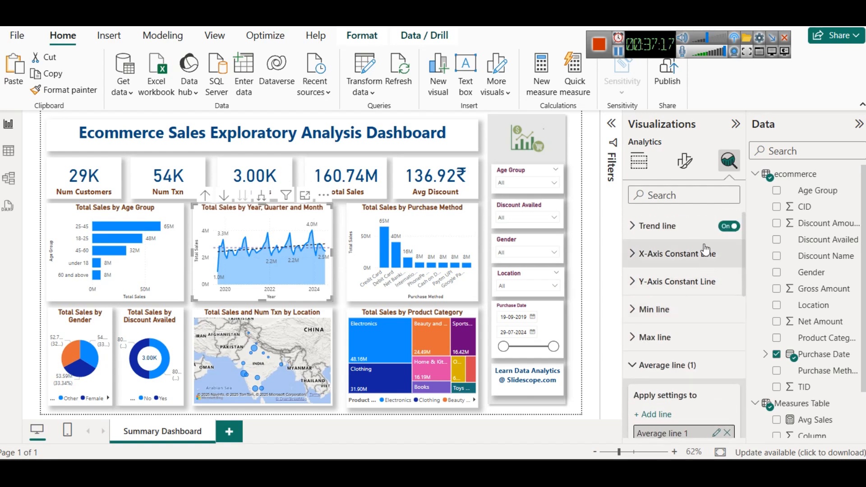
left_click(729, 228)
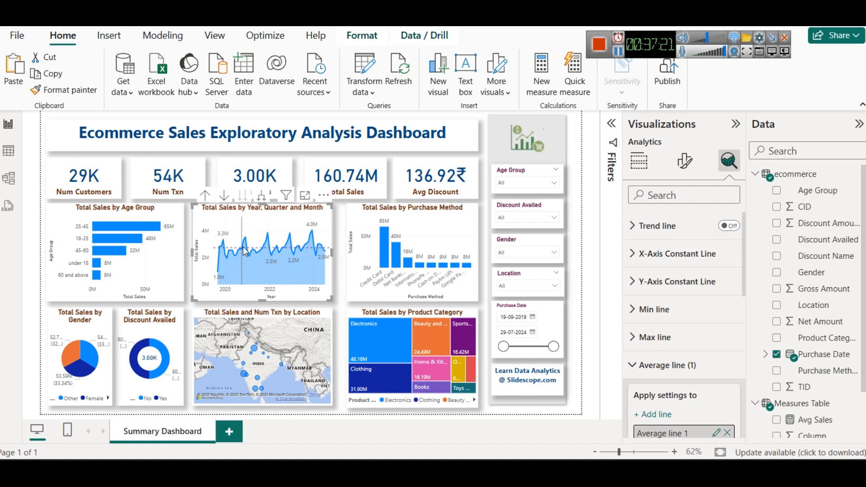
mouse_move(245, 244)
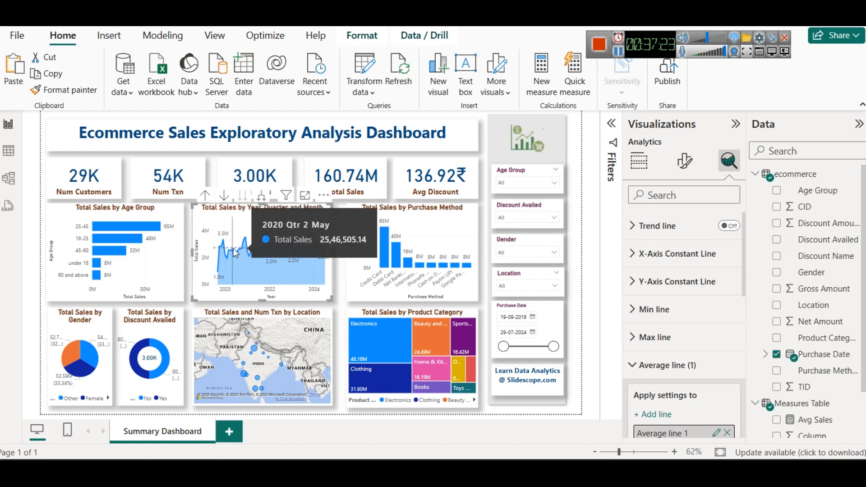
left_click(311, 199)
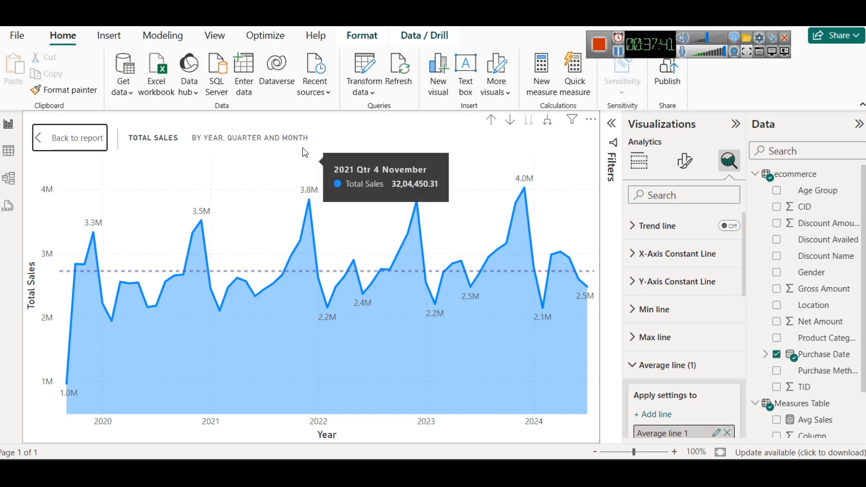
left_click(47, 138)
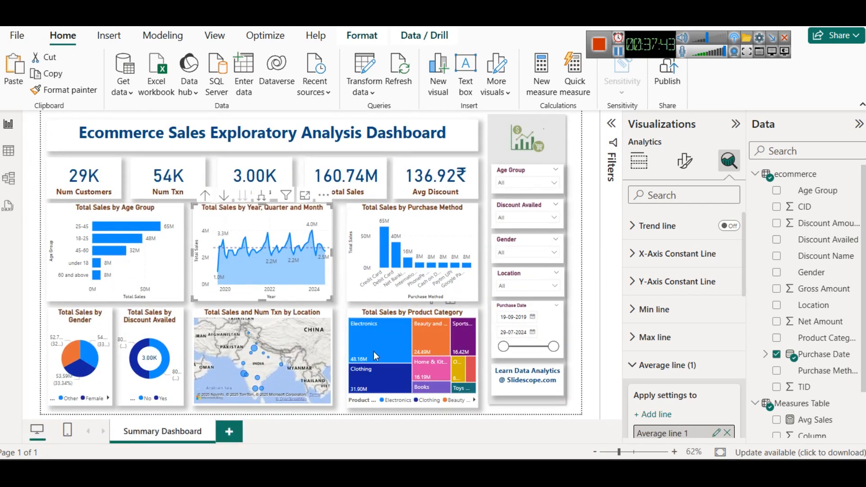
Step: Deselect the chart and collapse the Visualizations and Data panes and the ribbon to give the dashboard more room
left_click(342, 409)
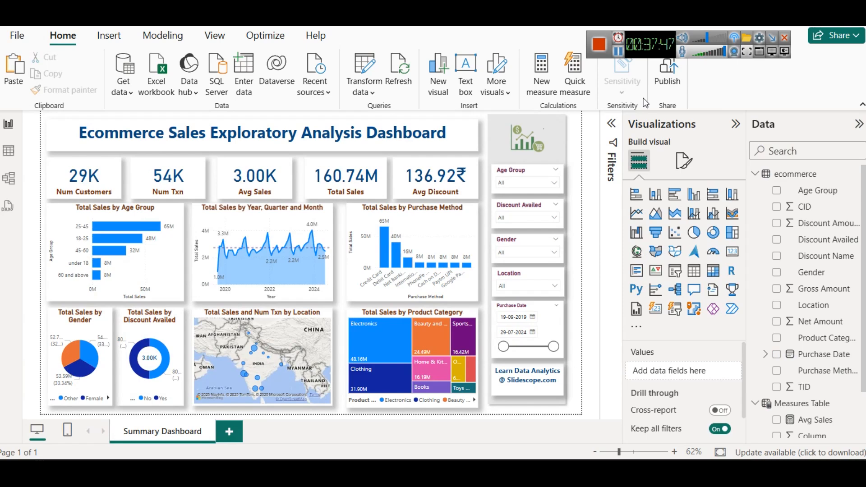
left_click(735, 124)
left_click(859, 124)
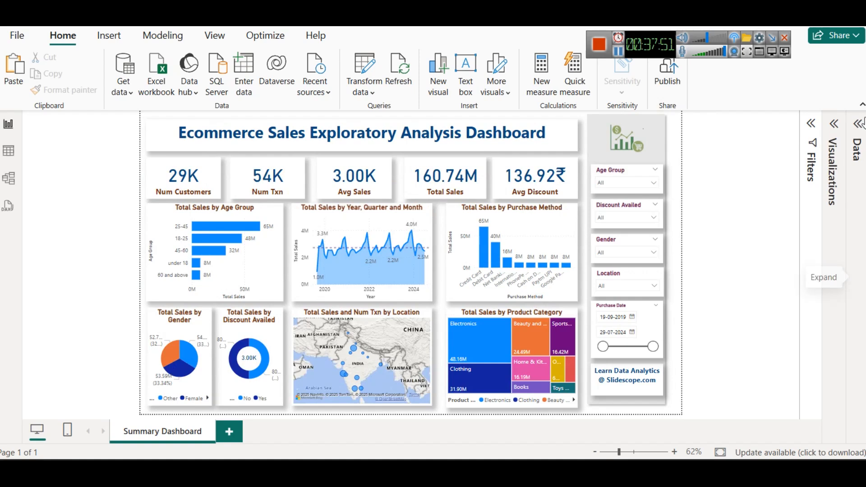
left_click(862, 104)
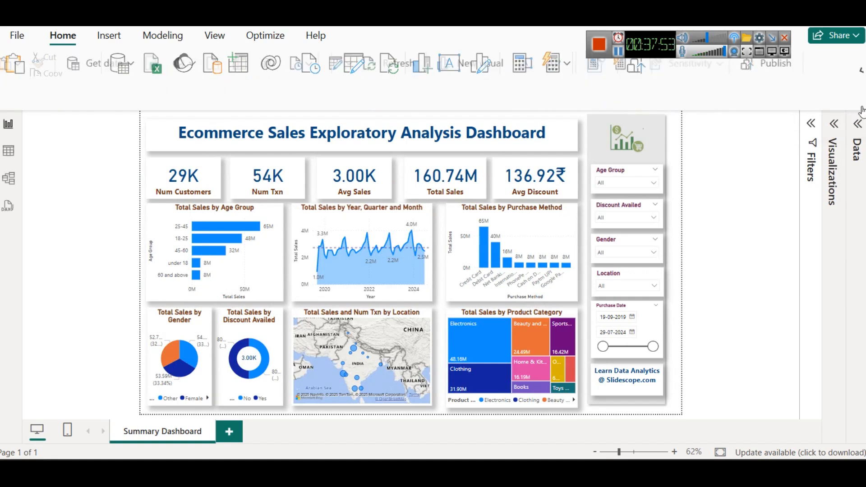